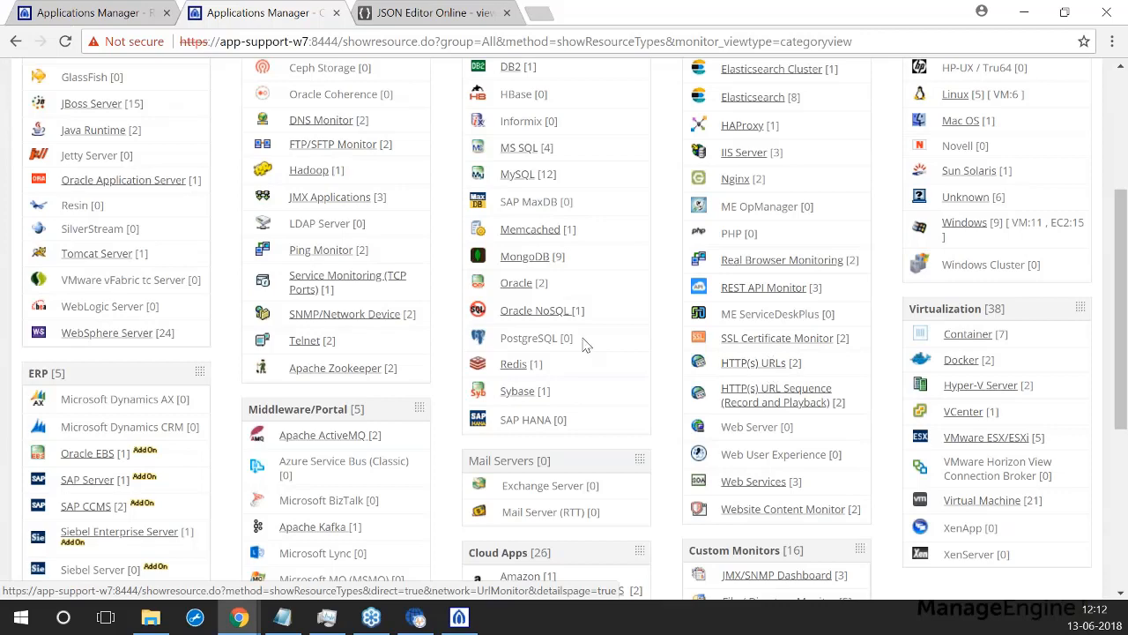
Step: From New Monitor > Add New Monitor, choose the HTTP(s) URLs monitor type under Web Server/Services
scroll(584, 343, up, 3)
click(183, 150)
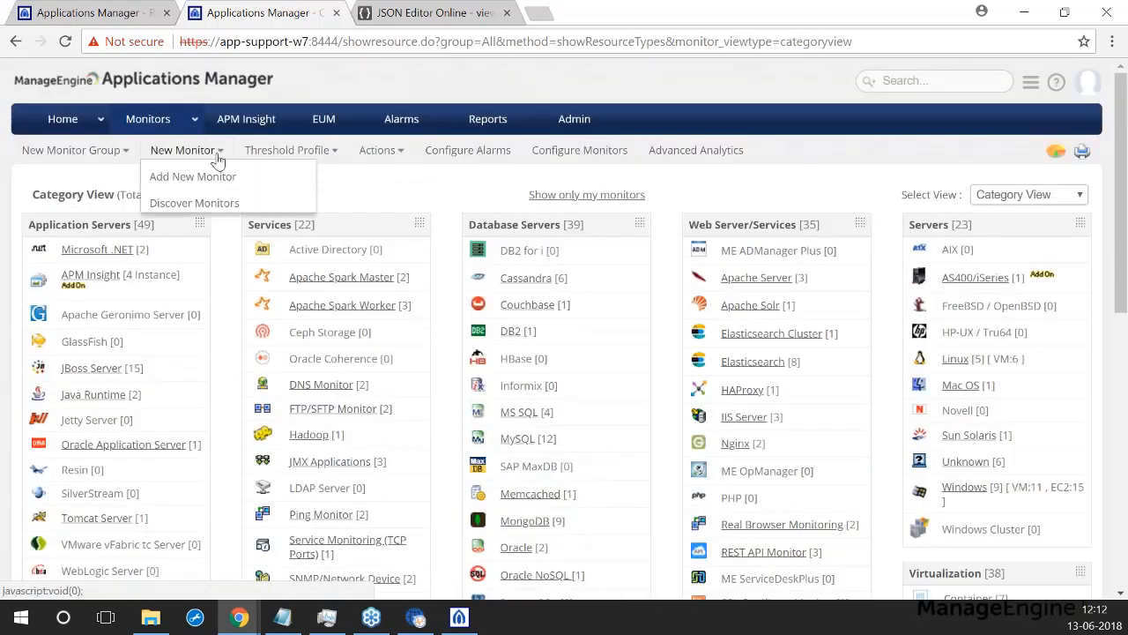
click(174, 177)
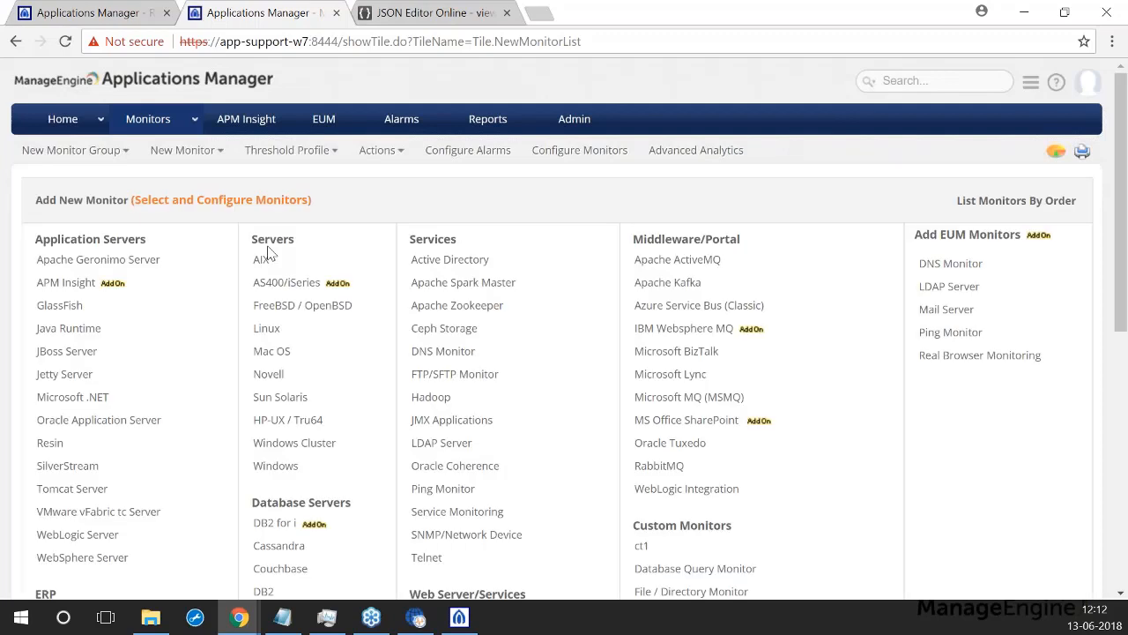
scroll(423, 290, down, 2)
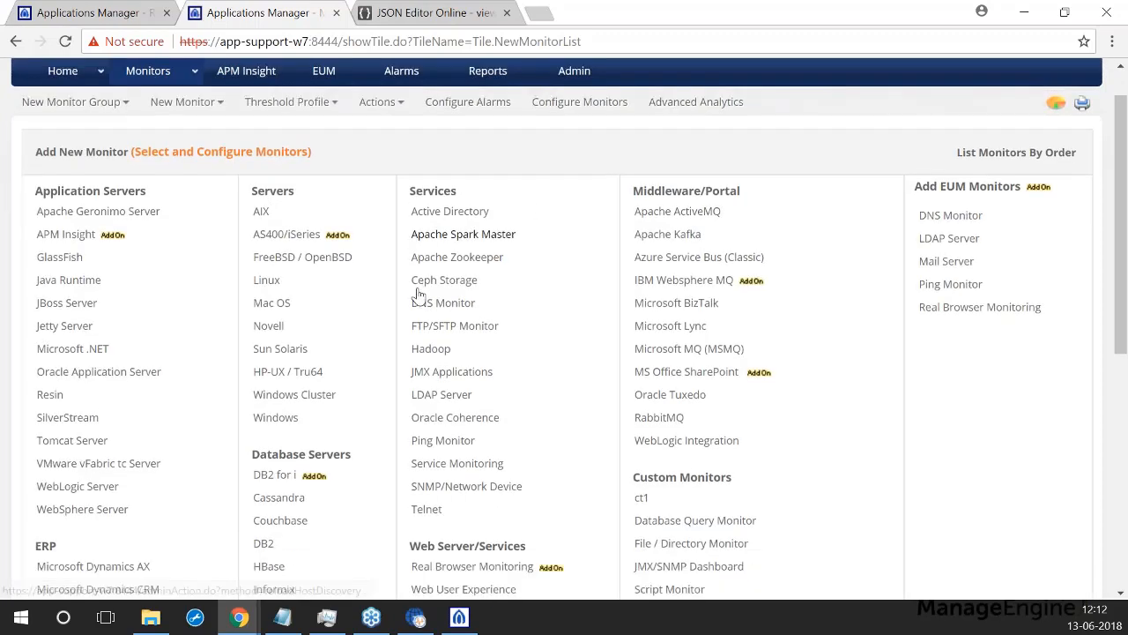
scroll(498, 420, down, 1)
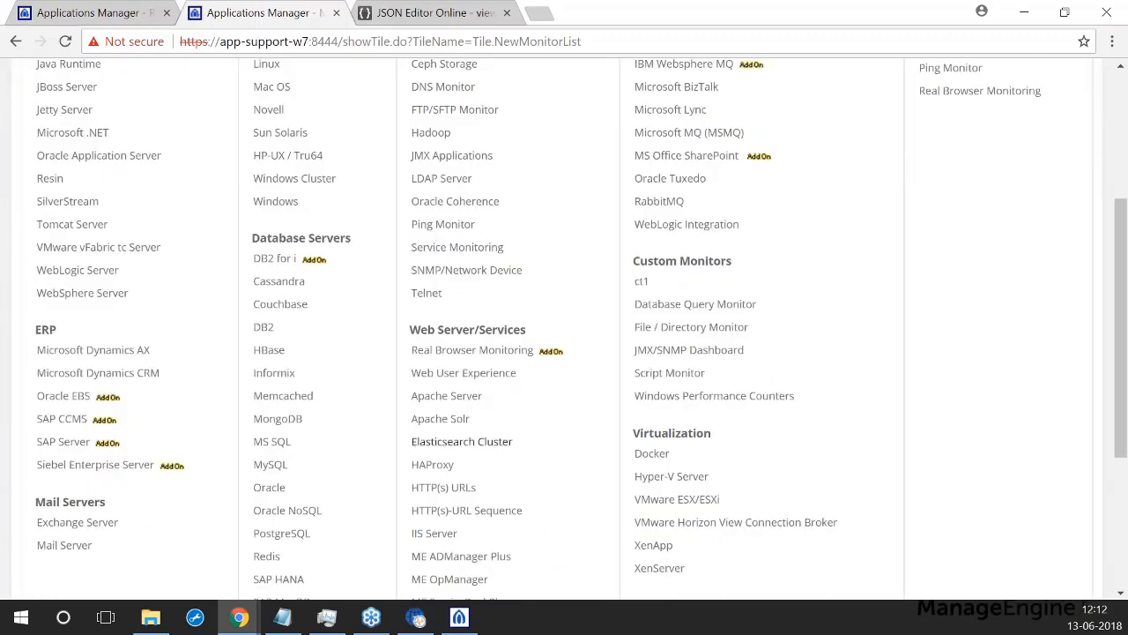
click(447, 490)
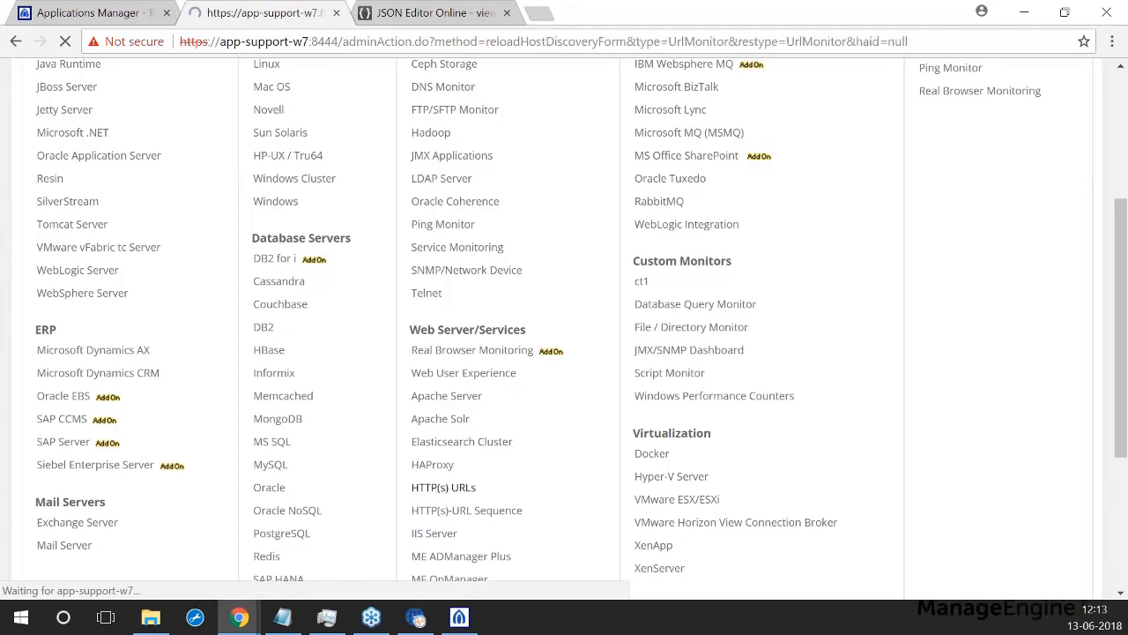
click(333, 231)
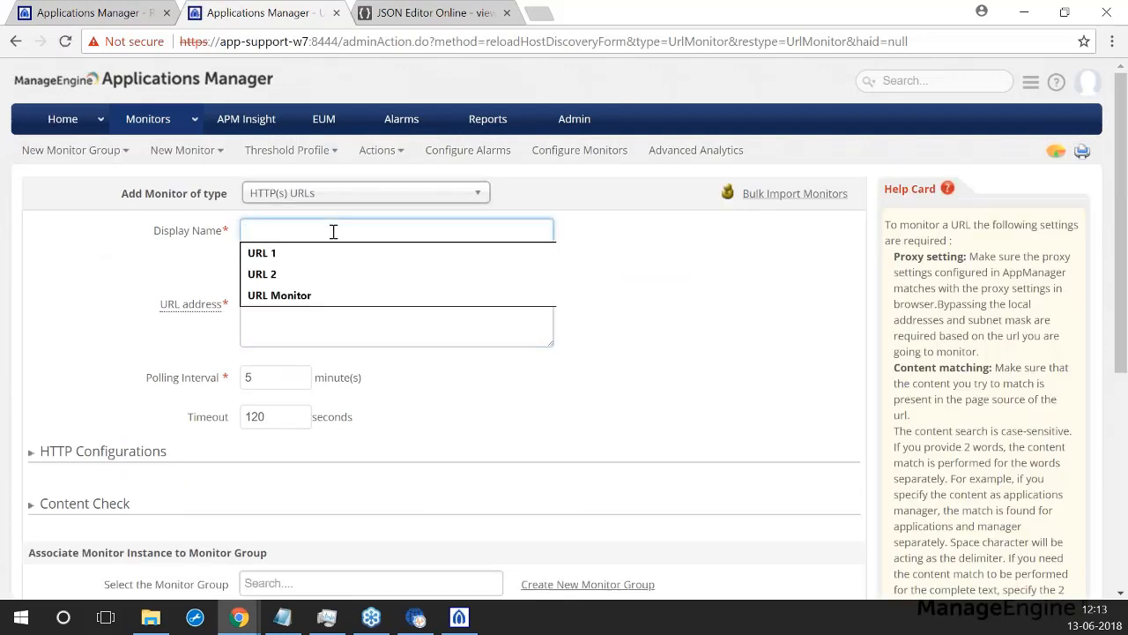
text(URL Monitor Today)
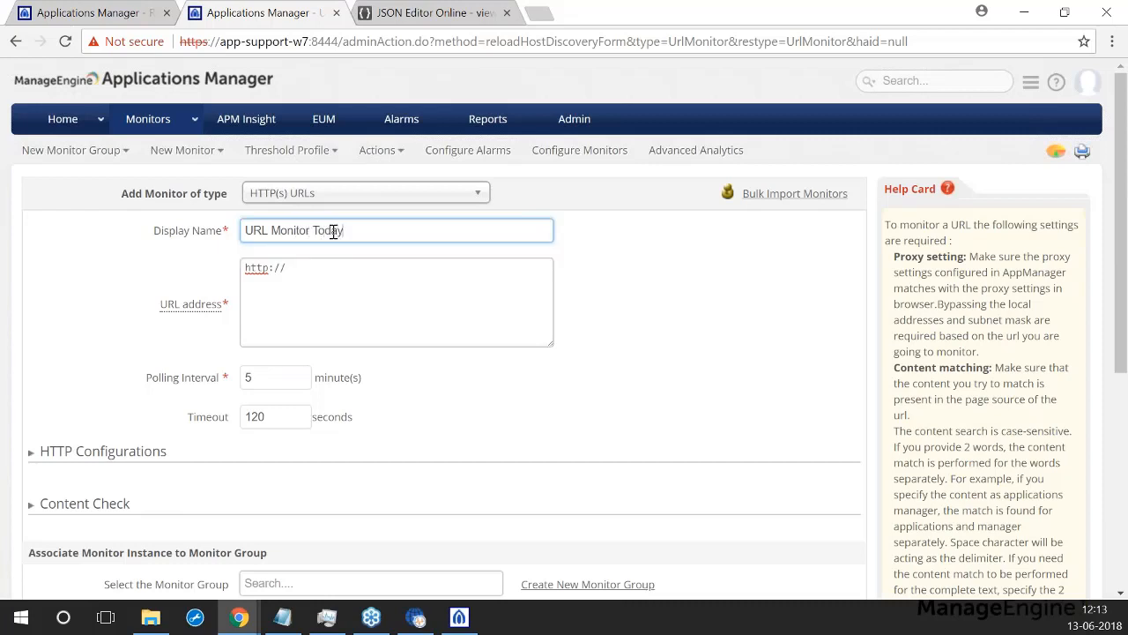
click(340, 269)
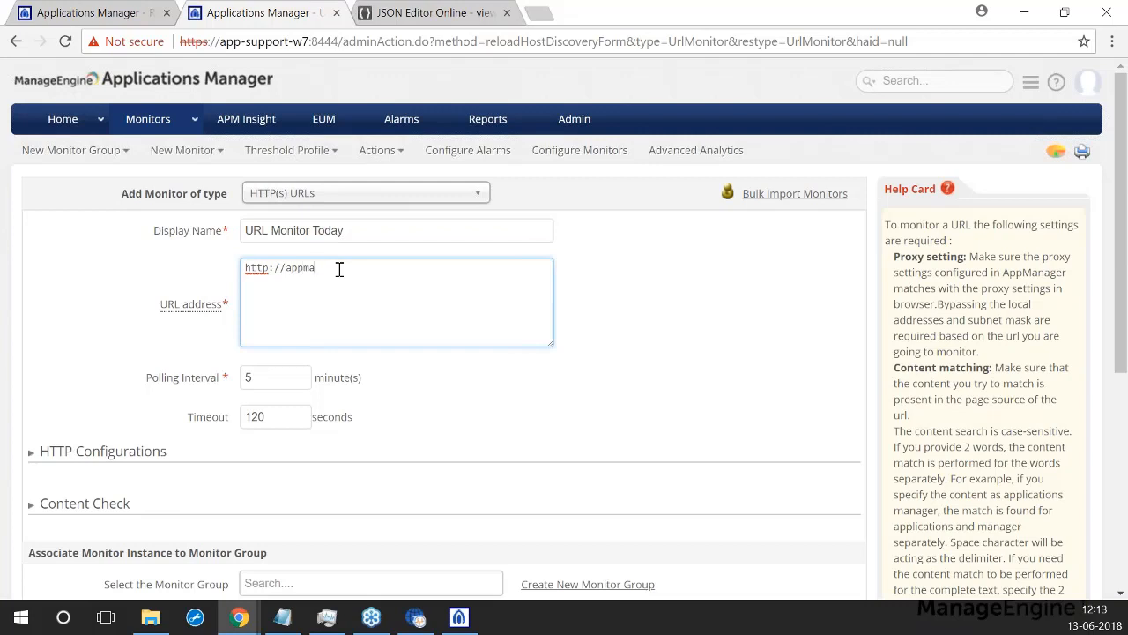
text(appmanager.com)
scroll(485, 385, down, 1)
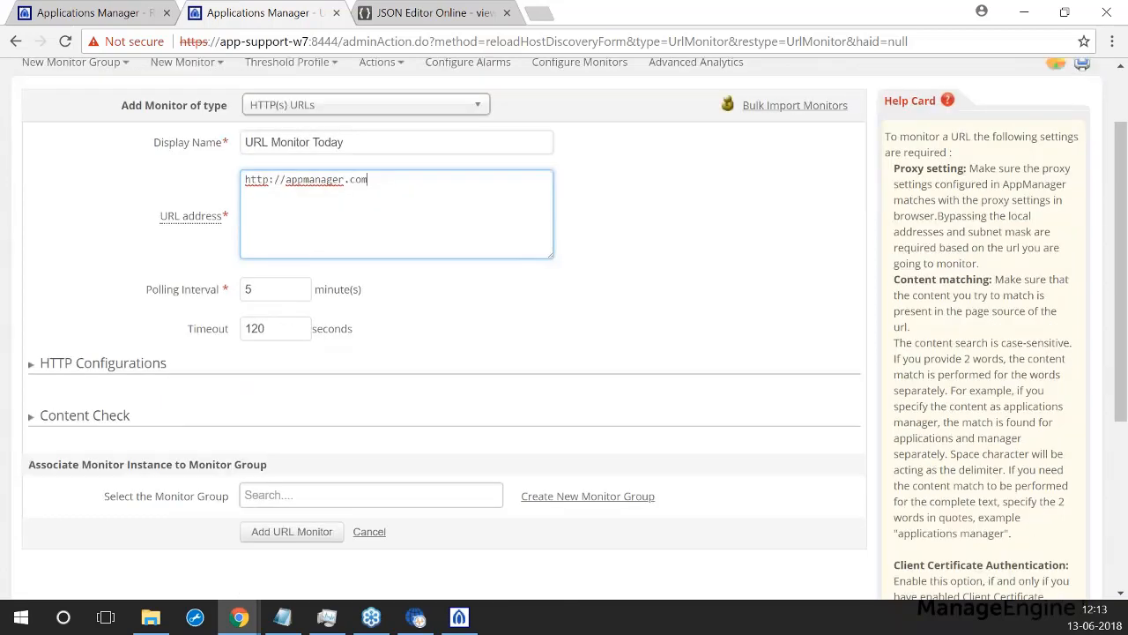
Step: Expand HTTP Configurations and leave the SSL version set to Auto
click(29, 366)
scroll(132, 388, down, 1)
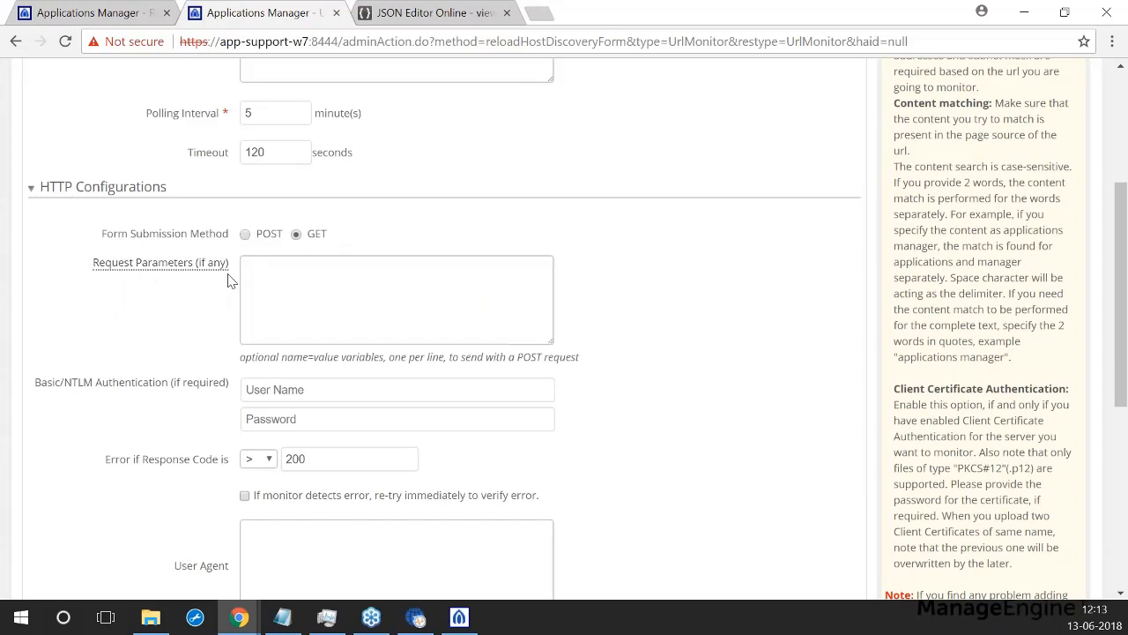
scroll(436, 329, down, 1)
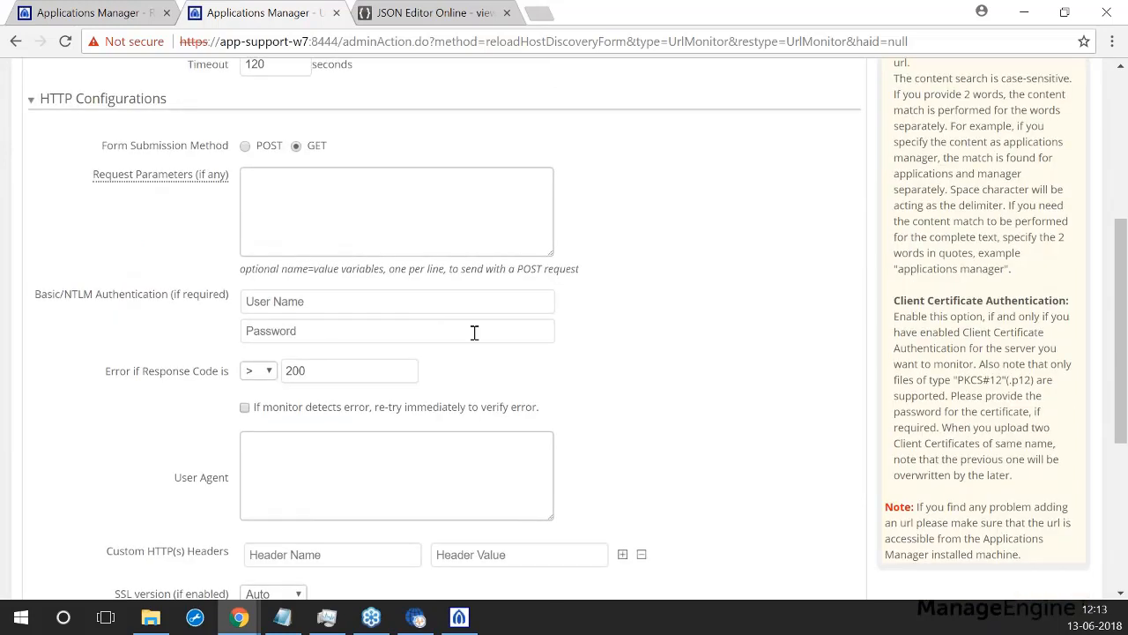
scroll(265, 370, down, 1)
scroll(88, 414, down, 1)
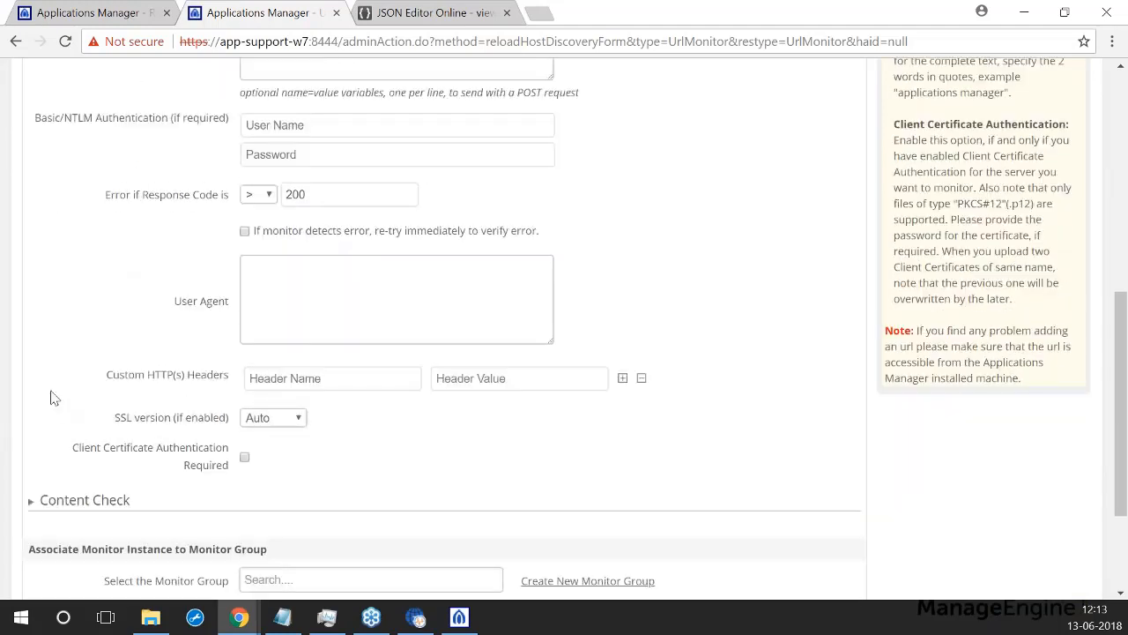
click(300, 419)
click(302, 424)
scroll(396, 432, down, 1)
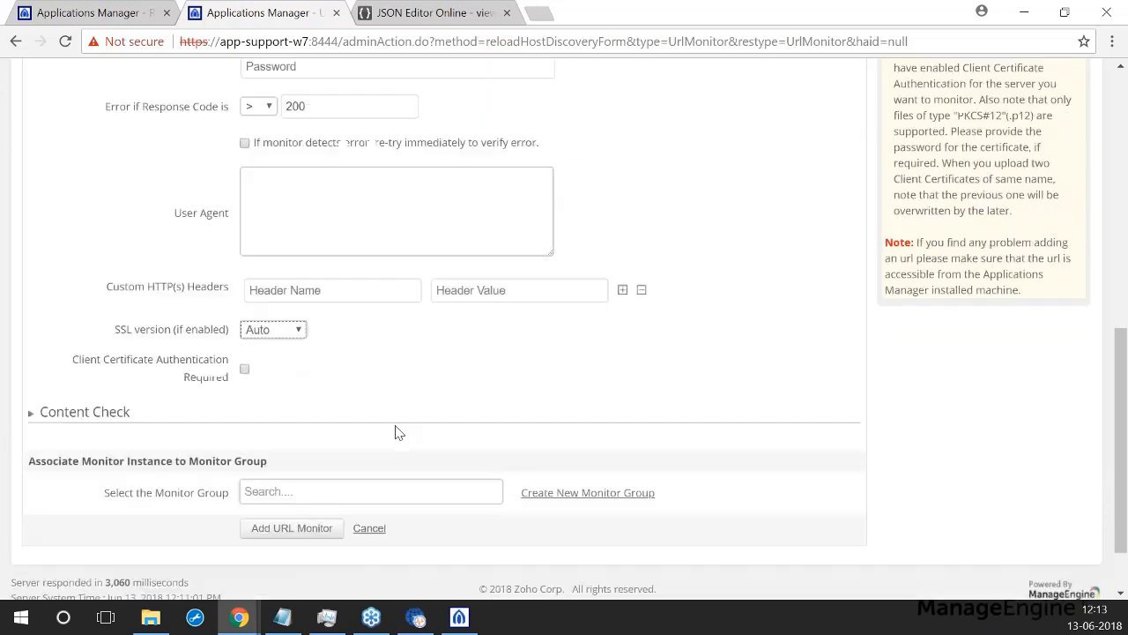
Step: Expand the Content Check section and review its fields, leaving them blank
click(31, 416)
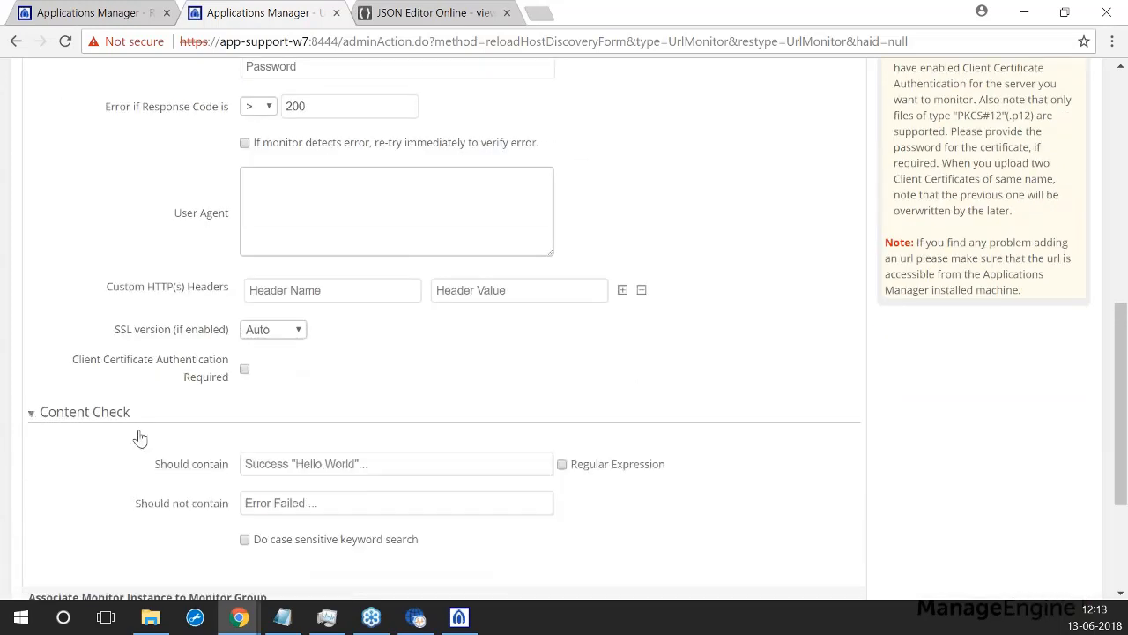
scroll(150, 410, down, 1)
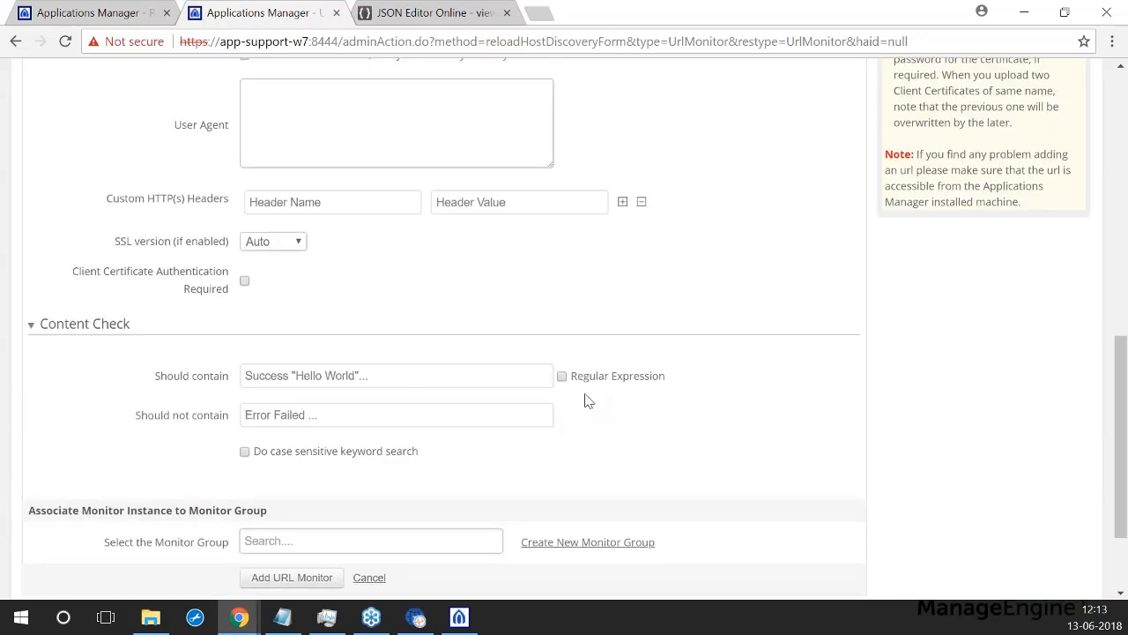
scroll(102, 397, down, 2)
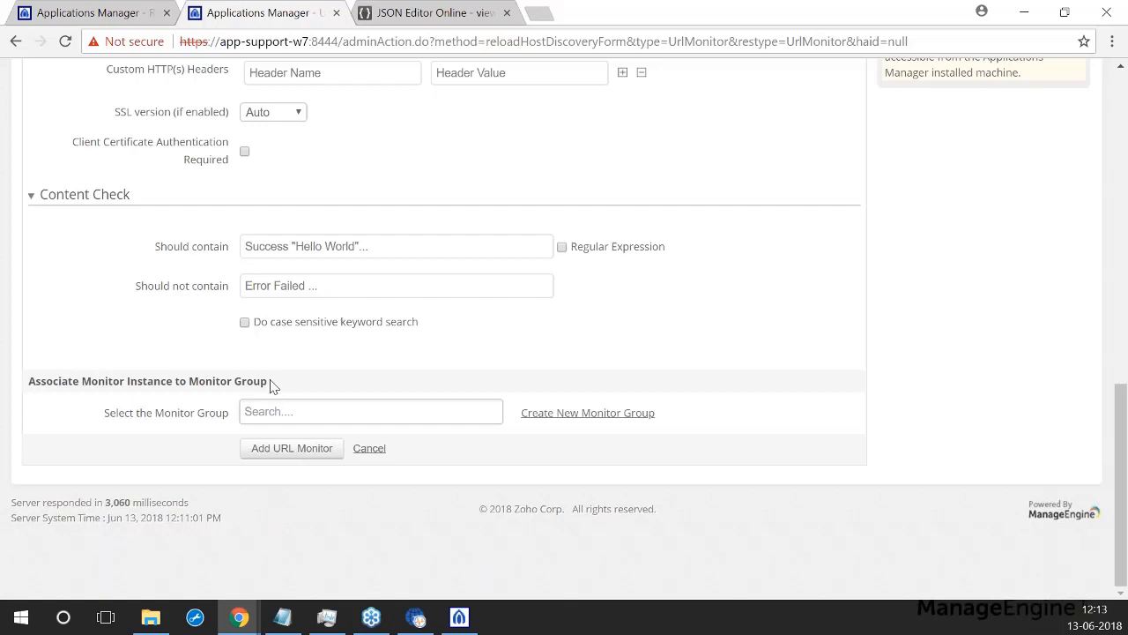
scroll(132, 396, up, 5)
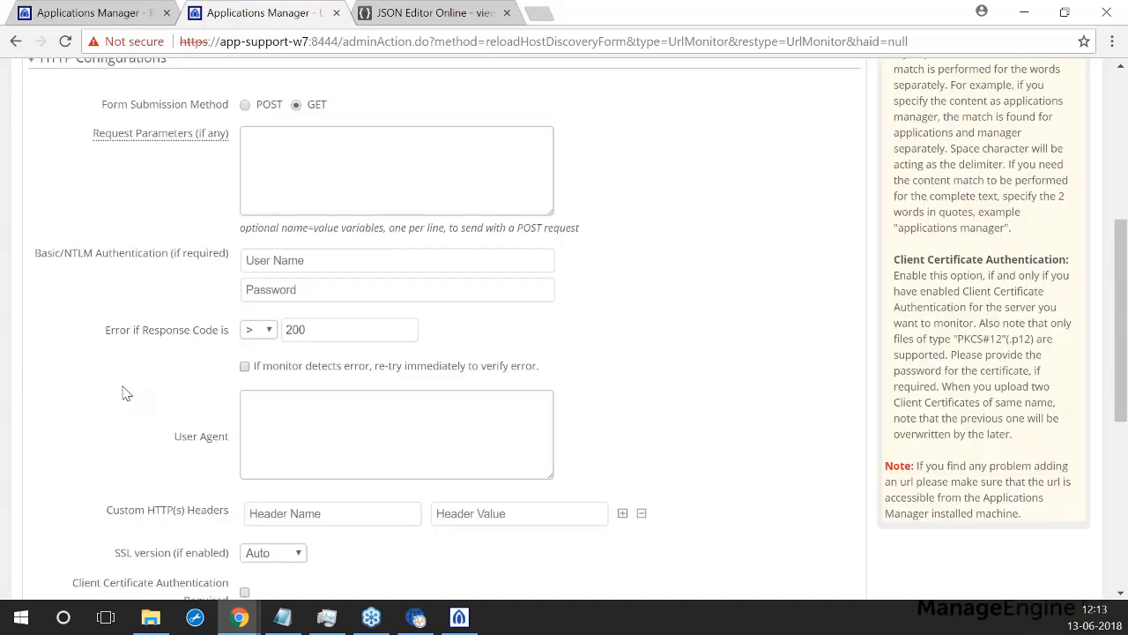
scroll(232, 528, down, 3)
scroll(231, 529, down, 2)
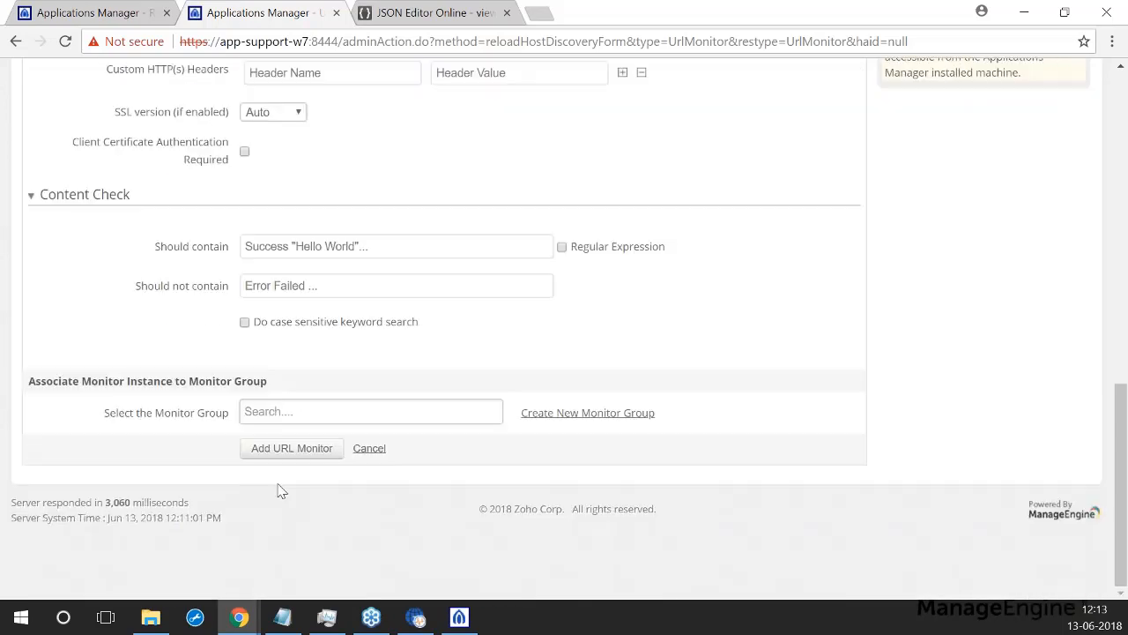
Step: Add the URL Monitor Today monitor, then open the HTTP(s) URLs list from the Monitors tab
click(286, 450)
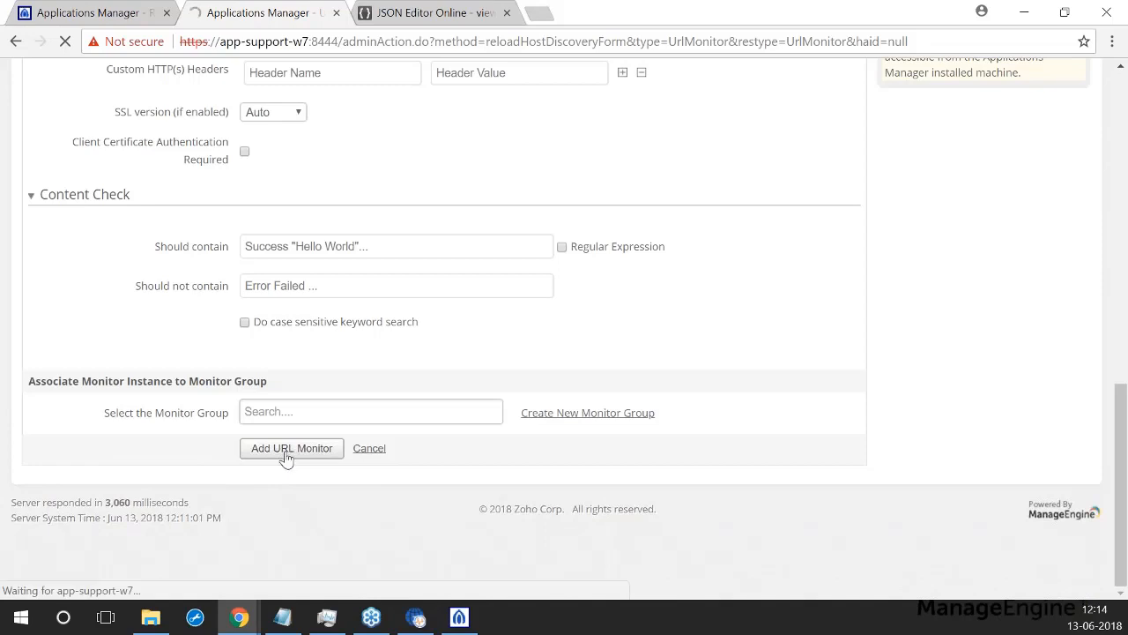
scroll(396, 353, up, 2)
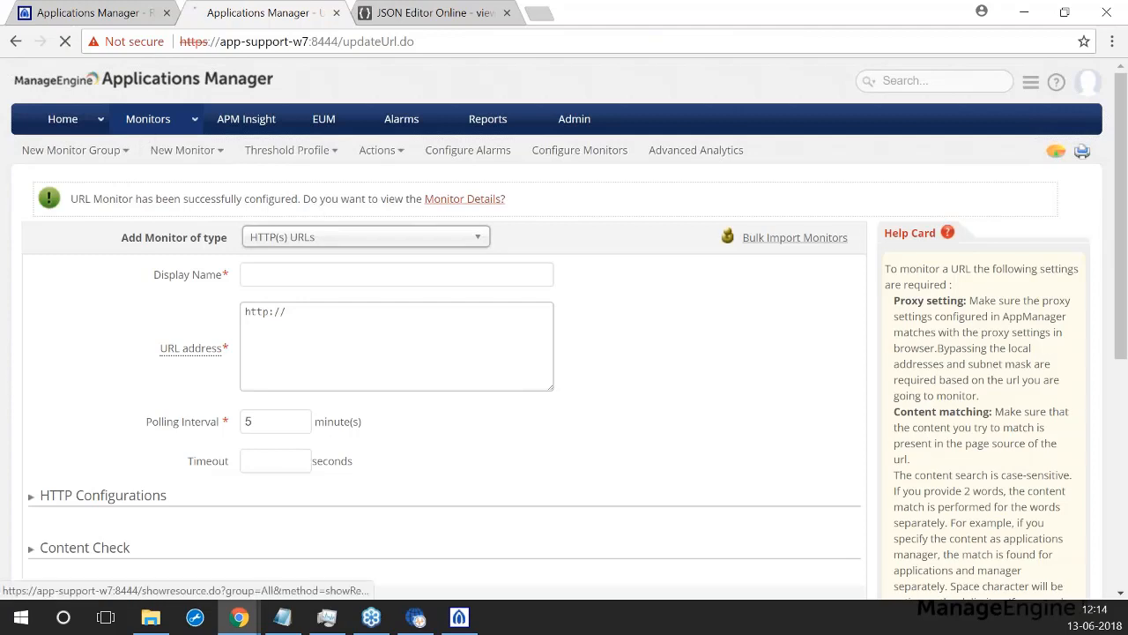
click(143, 128)
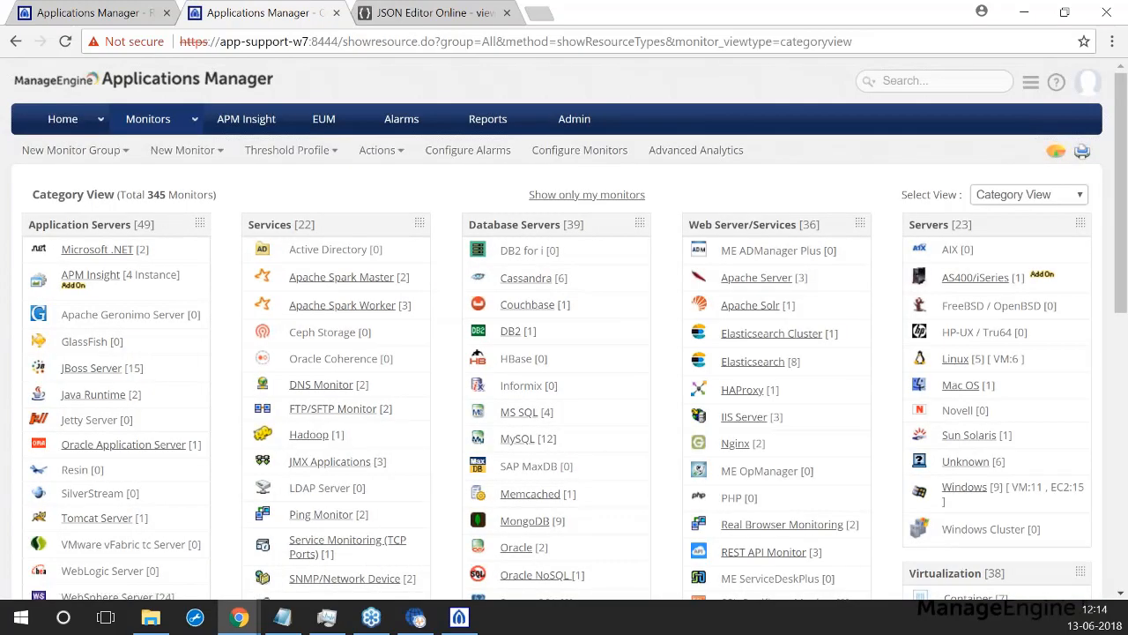
scroll(765, 269, down, 1)
scroll(765, 269, down, 2)
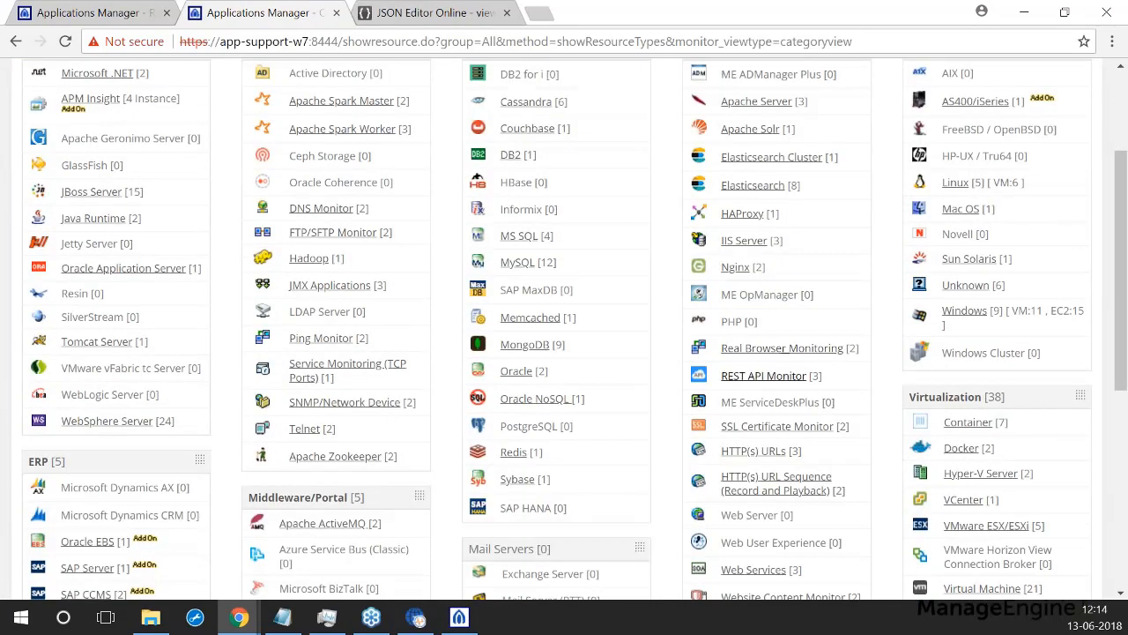
click(751, 451)
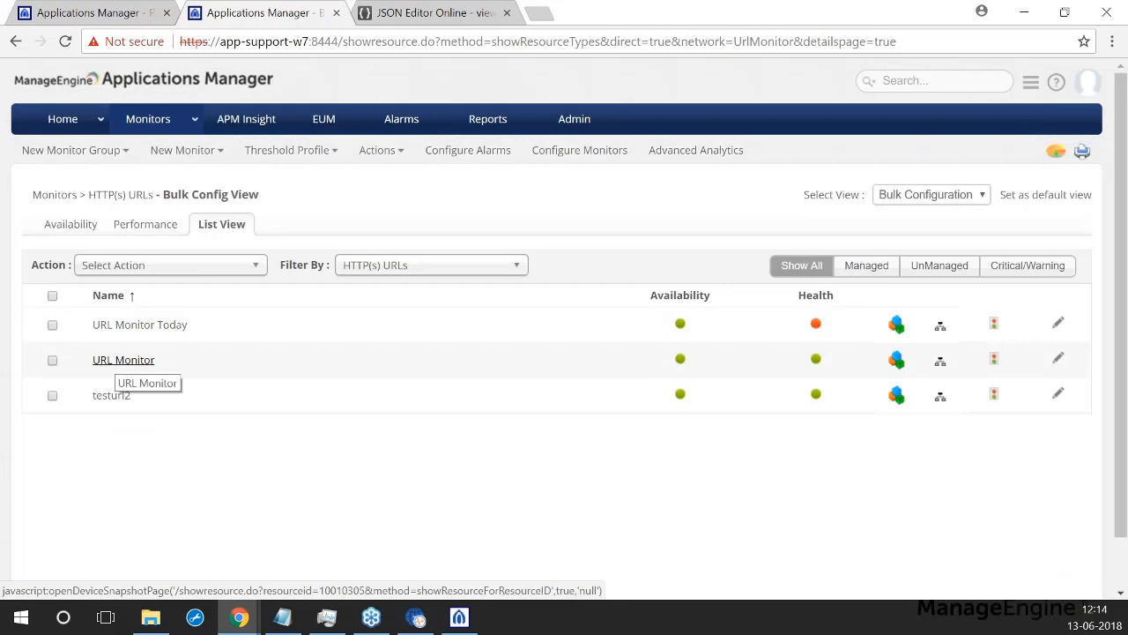
click(128, 362)
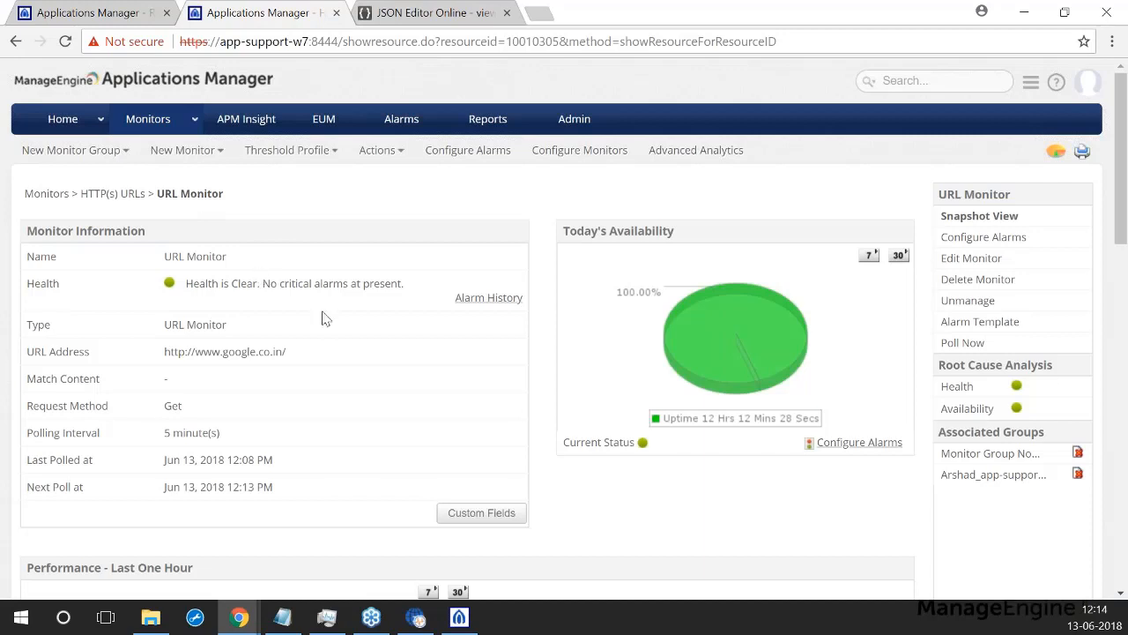
scroll(211, 216, down, 1)
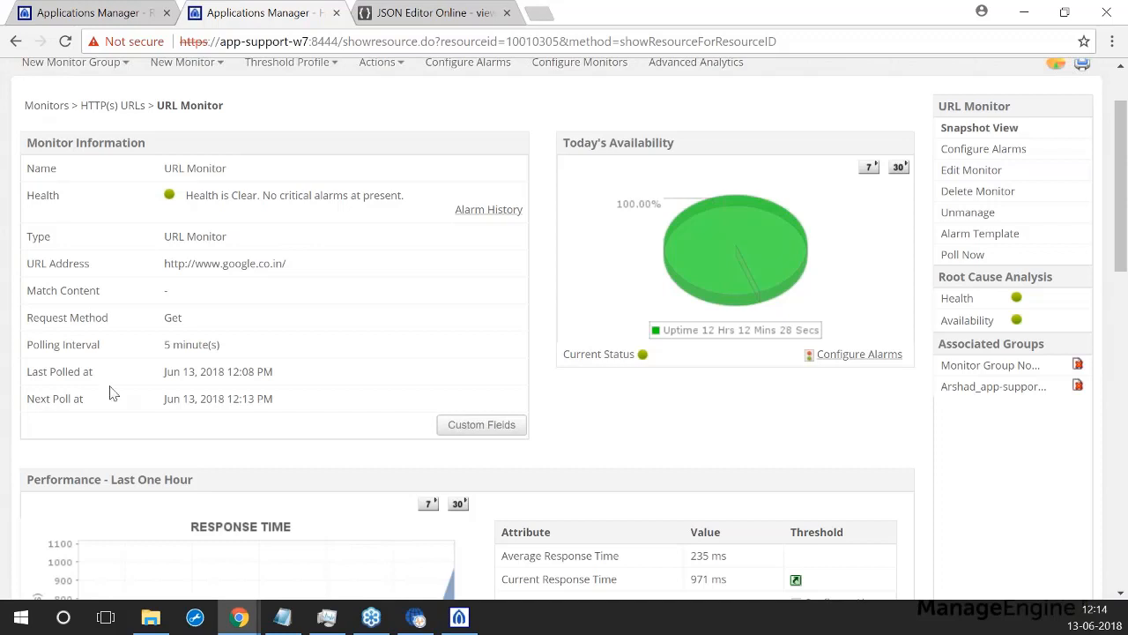
scroll(103, 357, down, 1)
scroll(106, 356, down, 4)
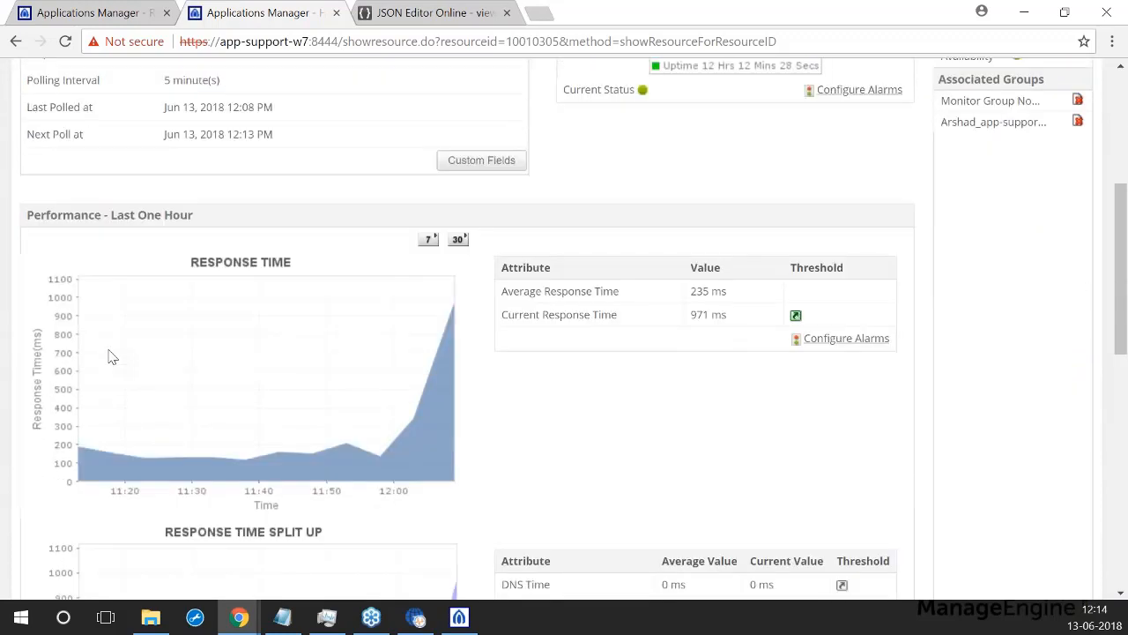
scroll(134, 230, up, 1)
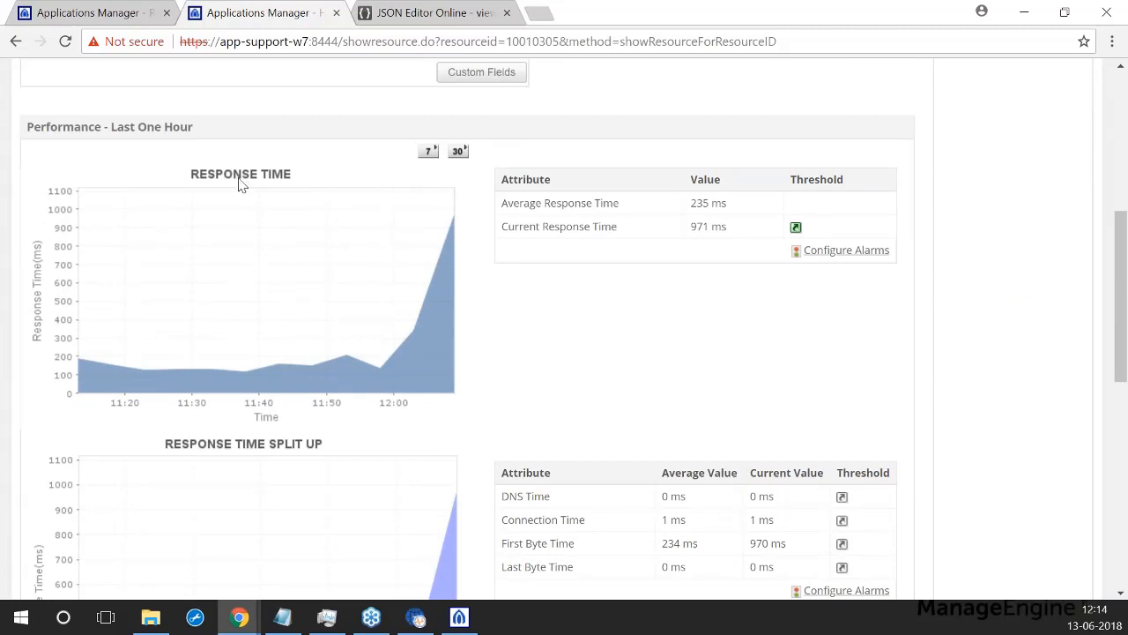
scroll(260, 196, down, 2)
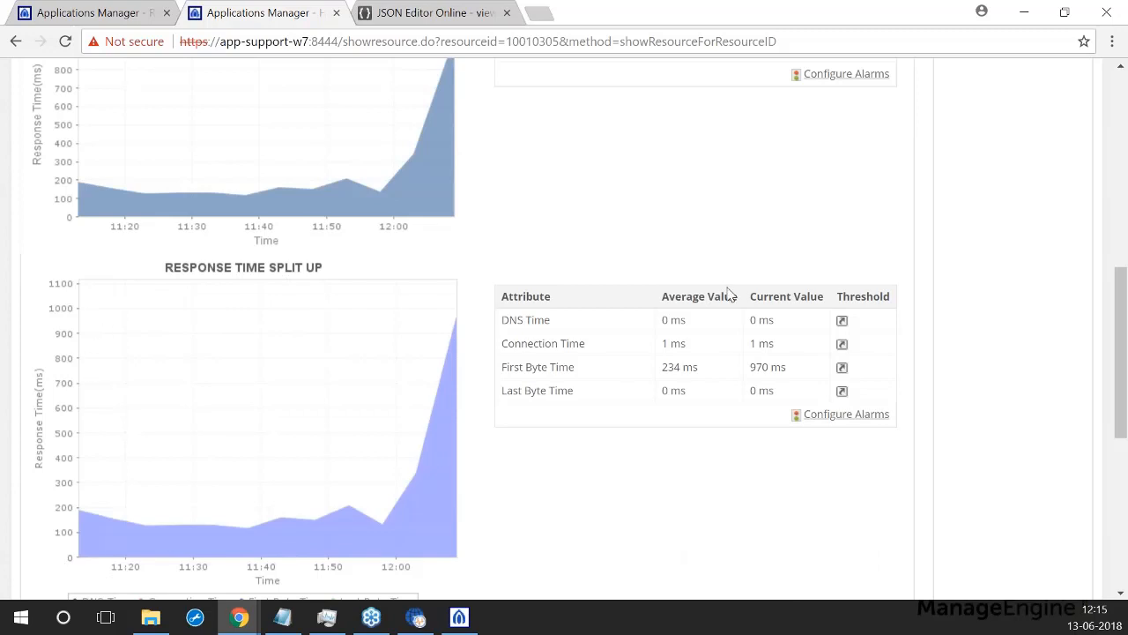
scroll(729, 293, down, 3)
scroll(282, 390, down, 3)
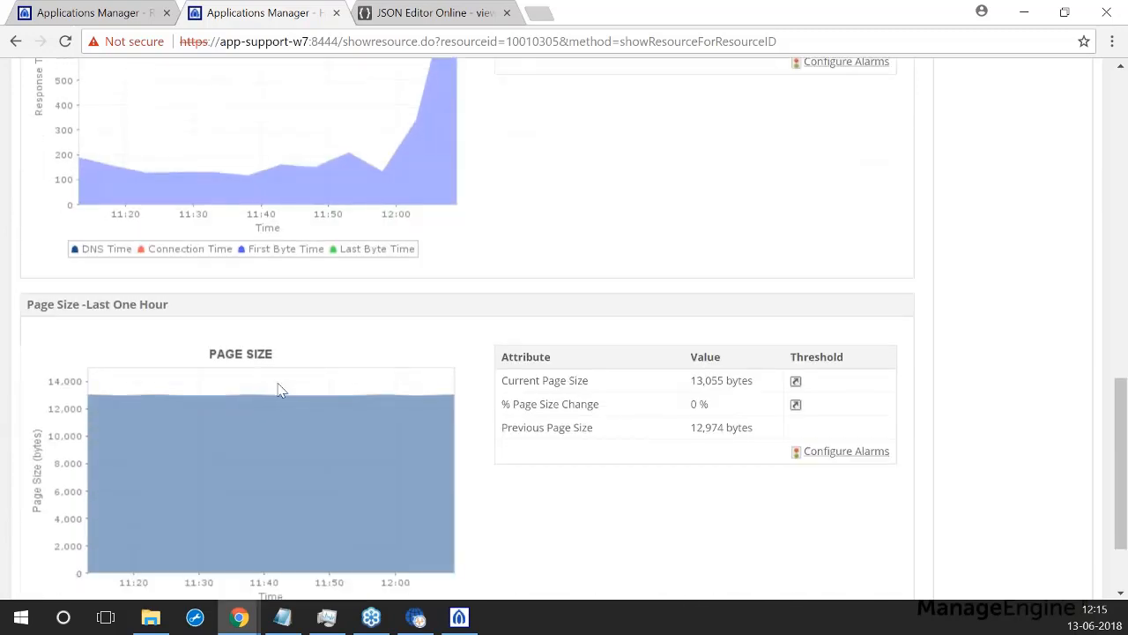
scroll(533, 287, up, 5)
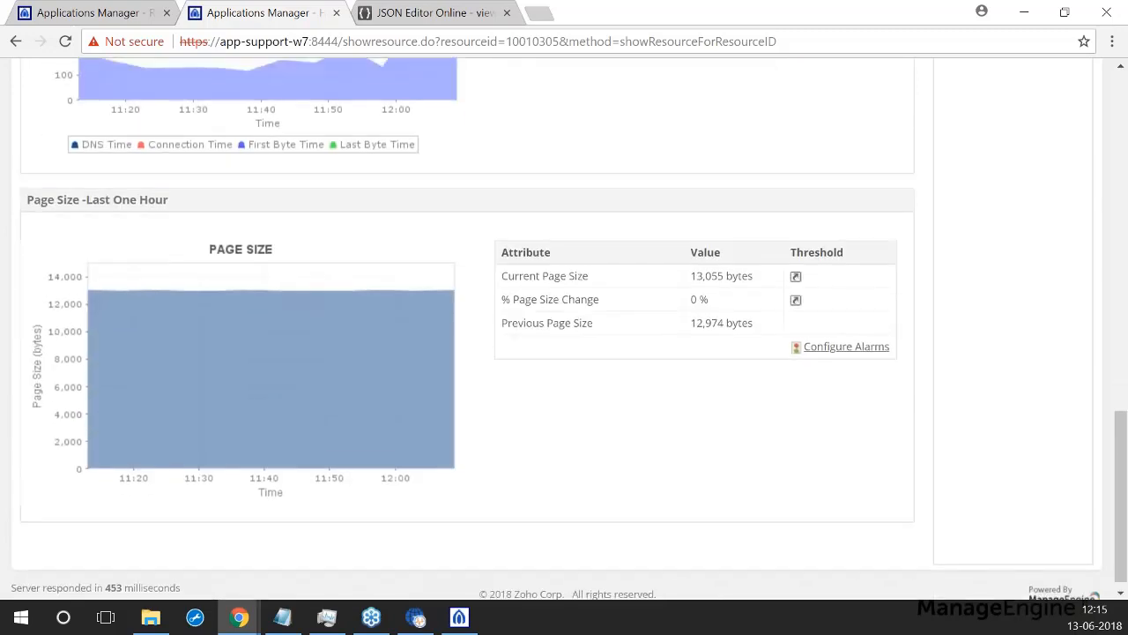
scroll(260, 397, up, 5)
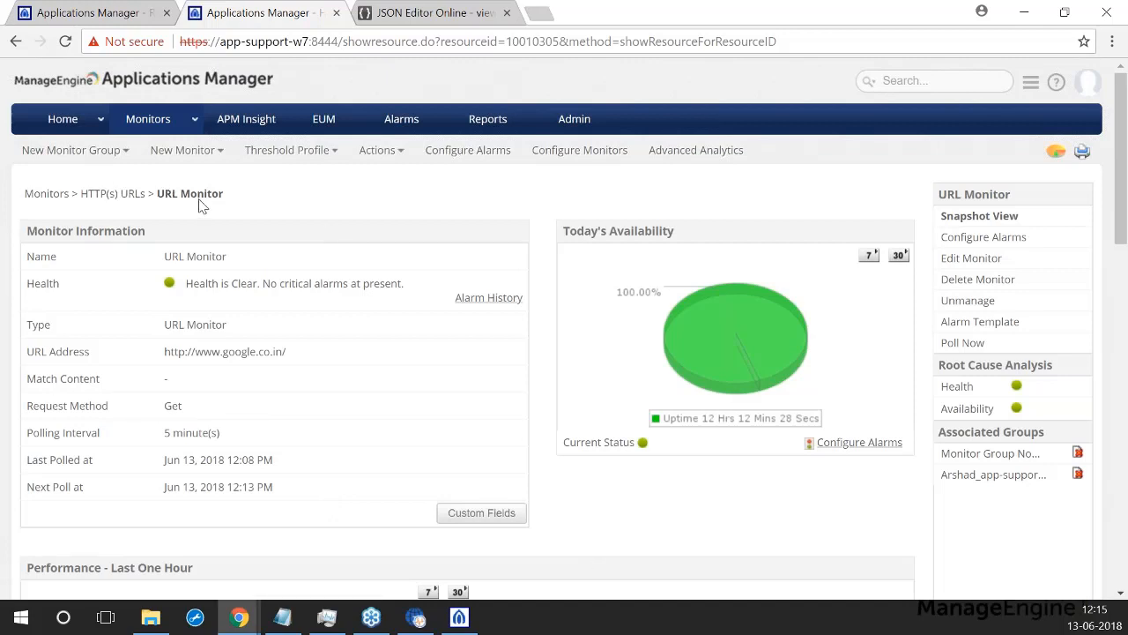
Step: From New Monitor > Add New Monitor, choose the HTTP(s)-URL Sequence monitor type
click(183, 150)
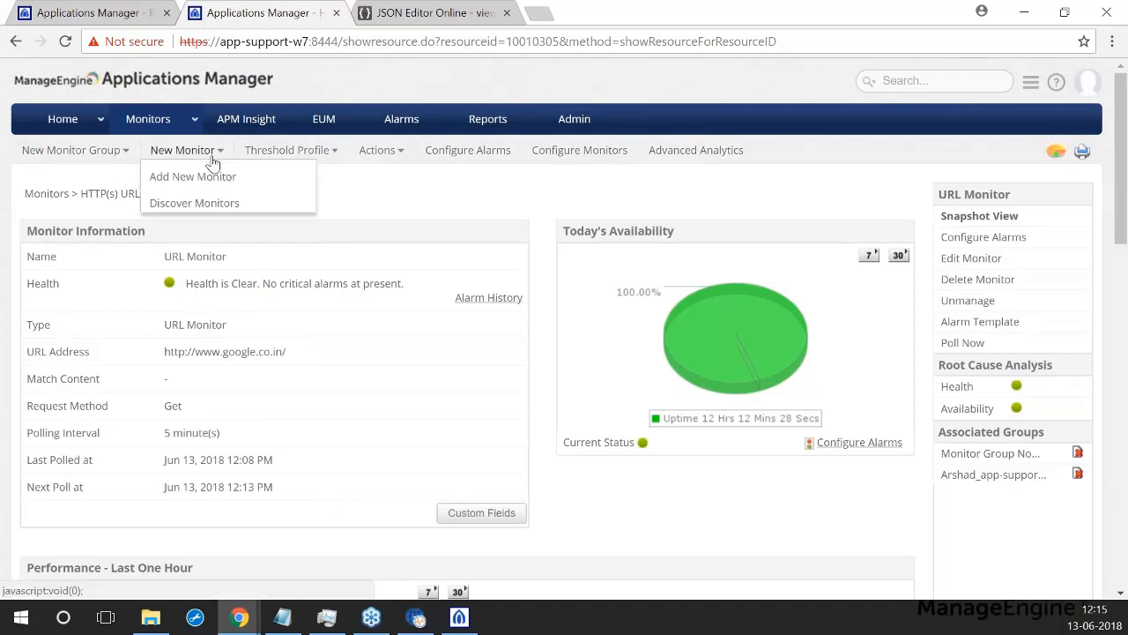
click(192, 177)
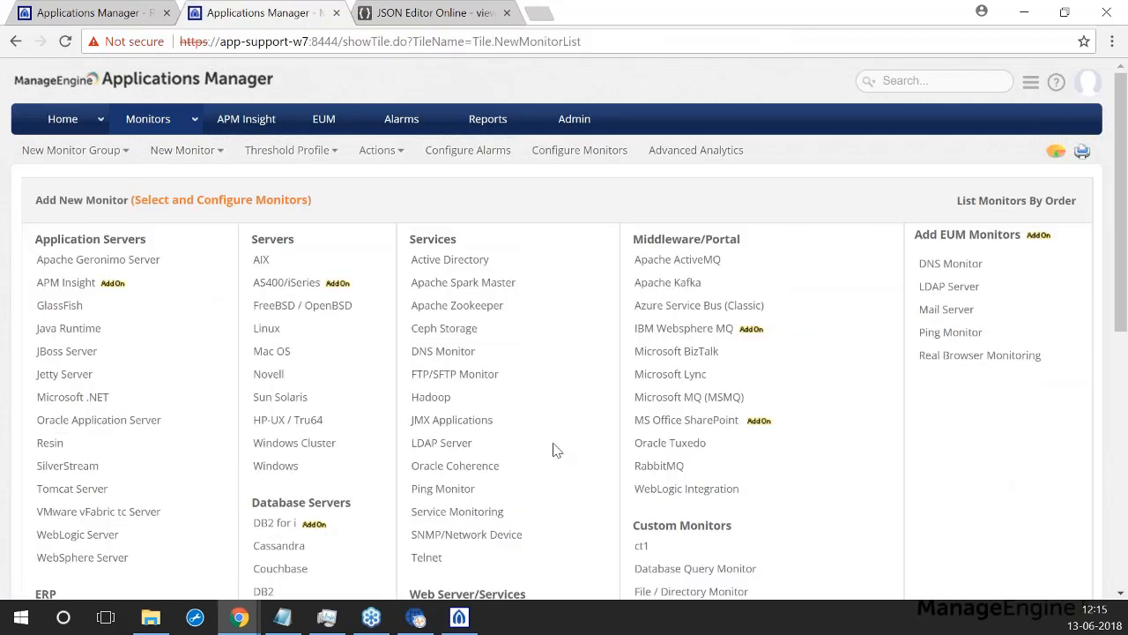
scroll(441, 375, down, 3)
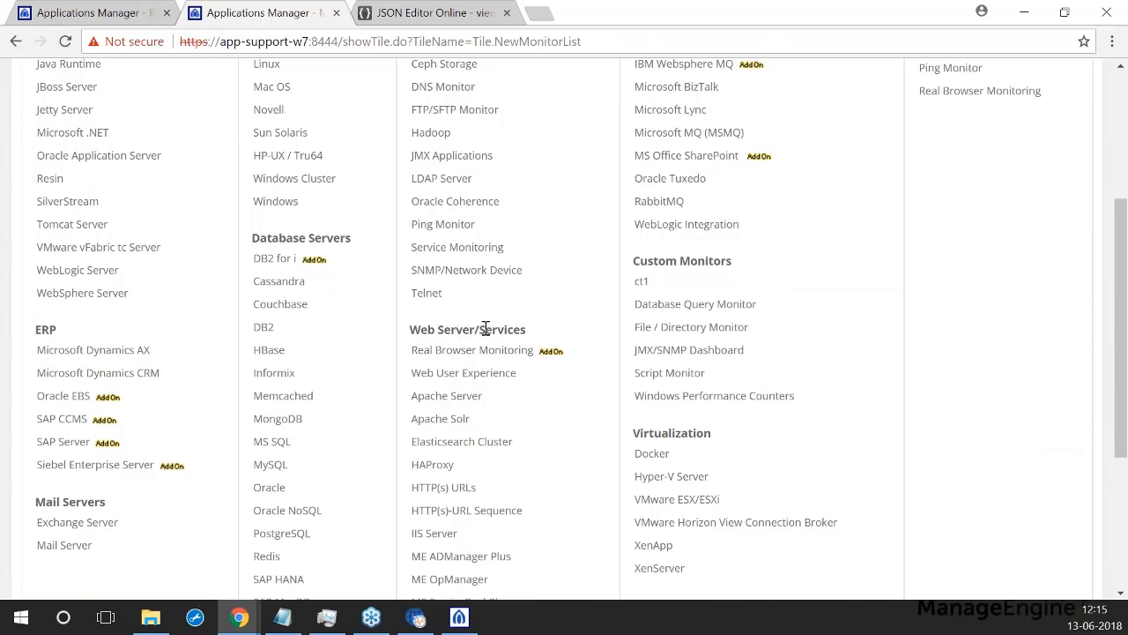
scroll(484, 330, down, 2)
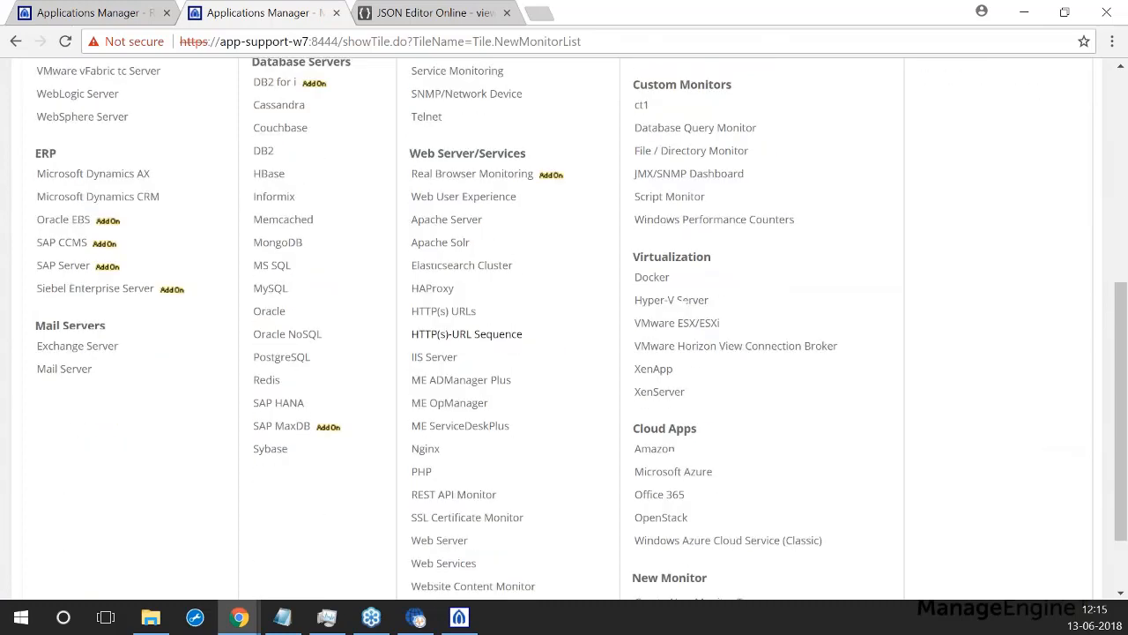
click(432, 342)
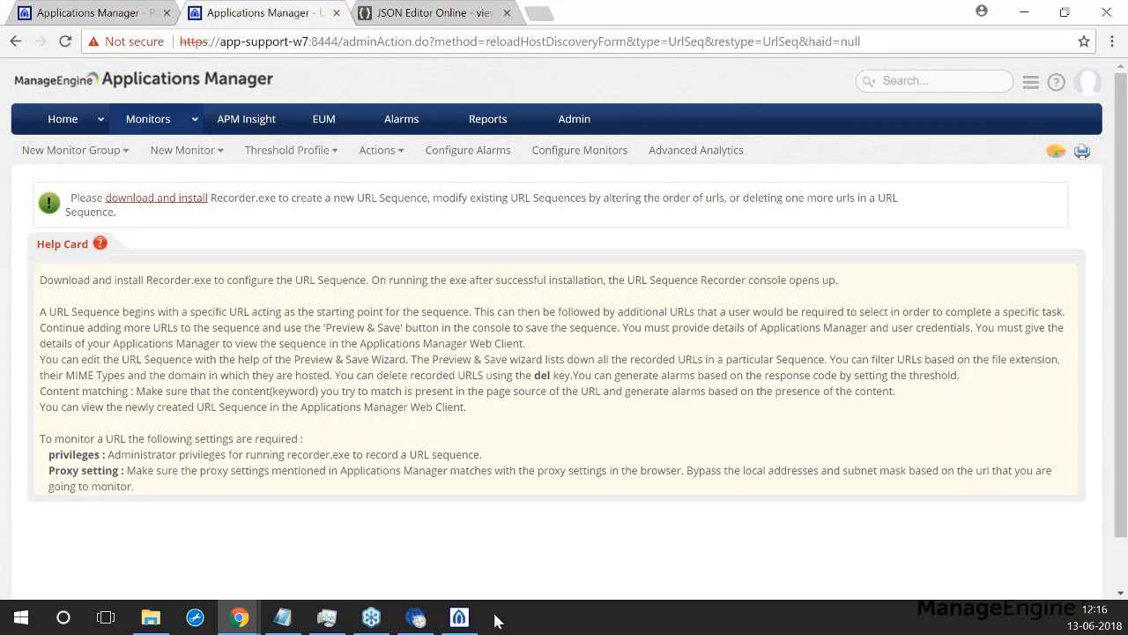
Step: Bring up the Recorder and load appmanager.com to begin recording
click(462, 620)
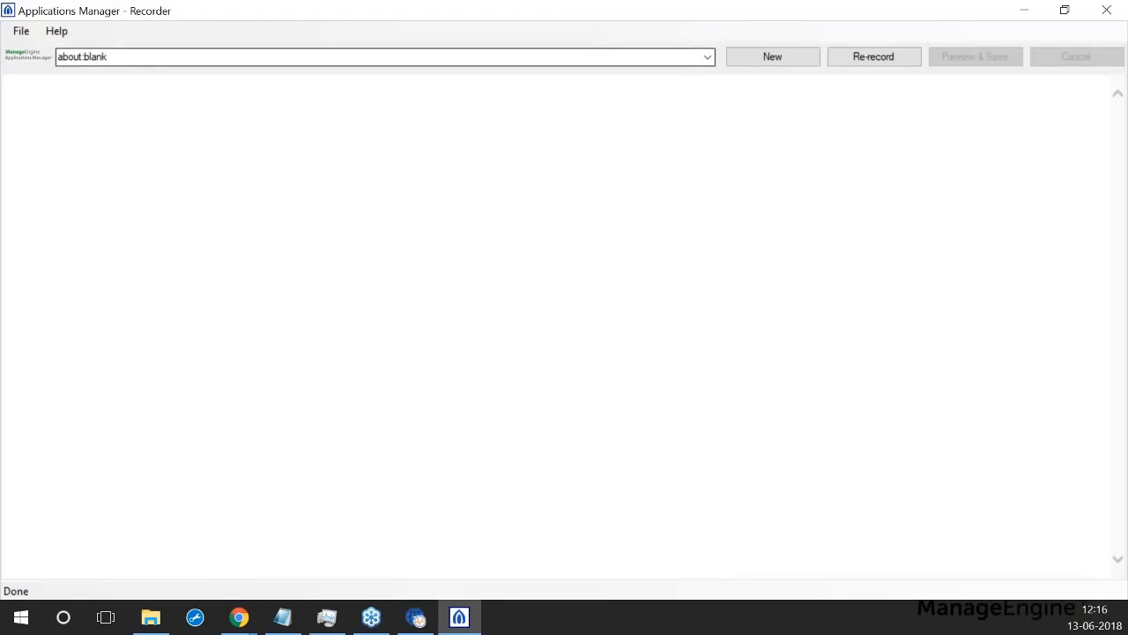
click(124, 53)
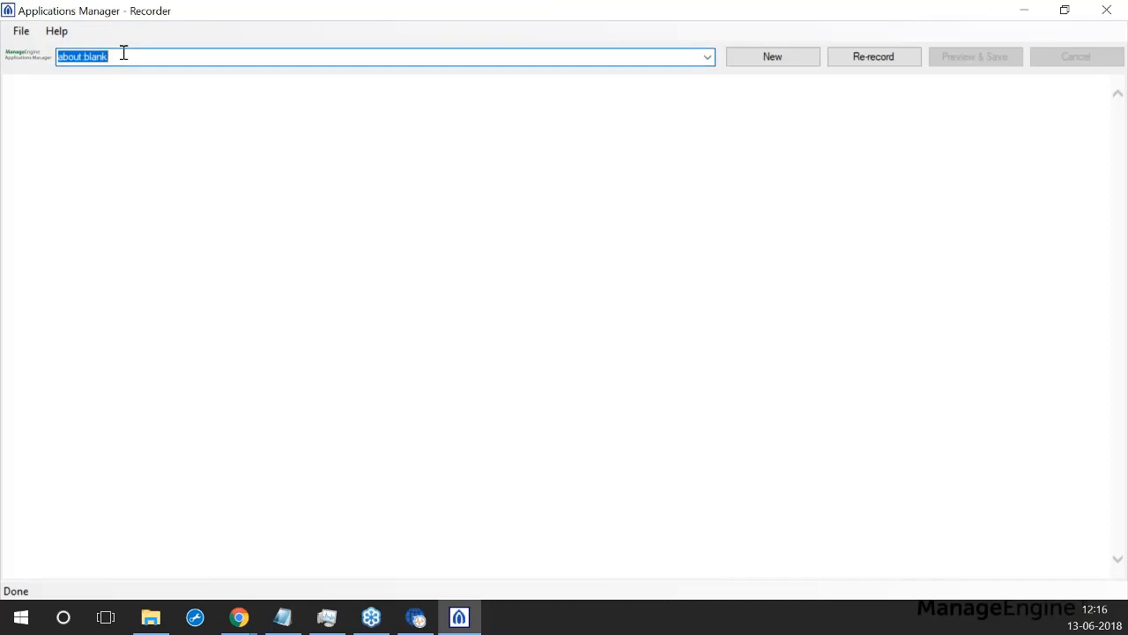
text(ap)
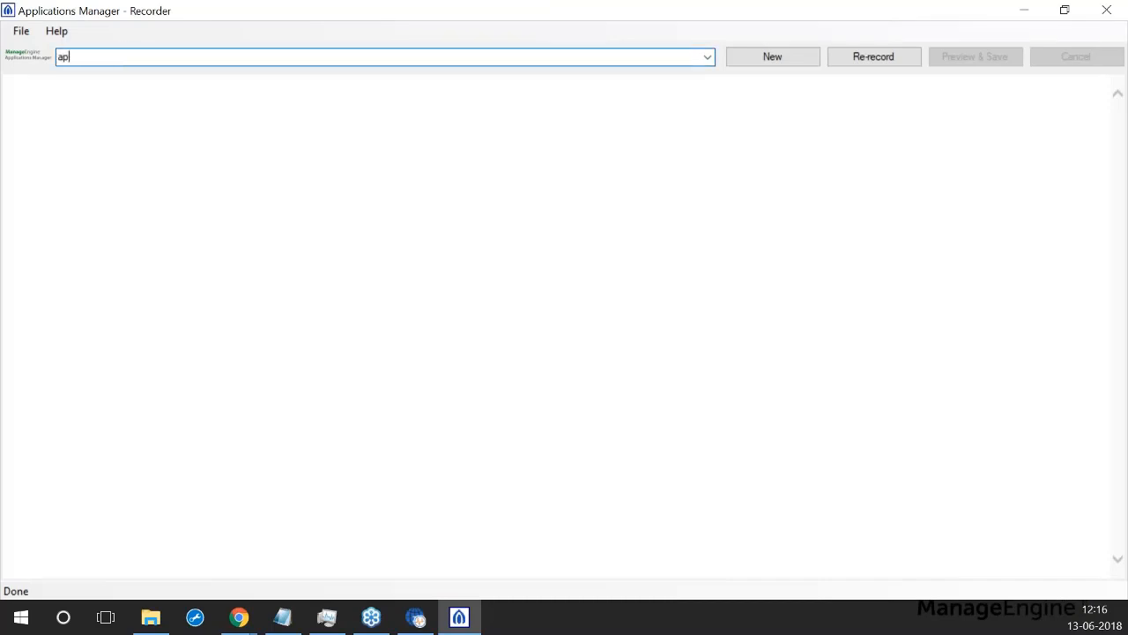
text(pmanager.com)
key(Return)
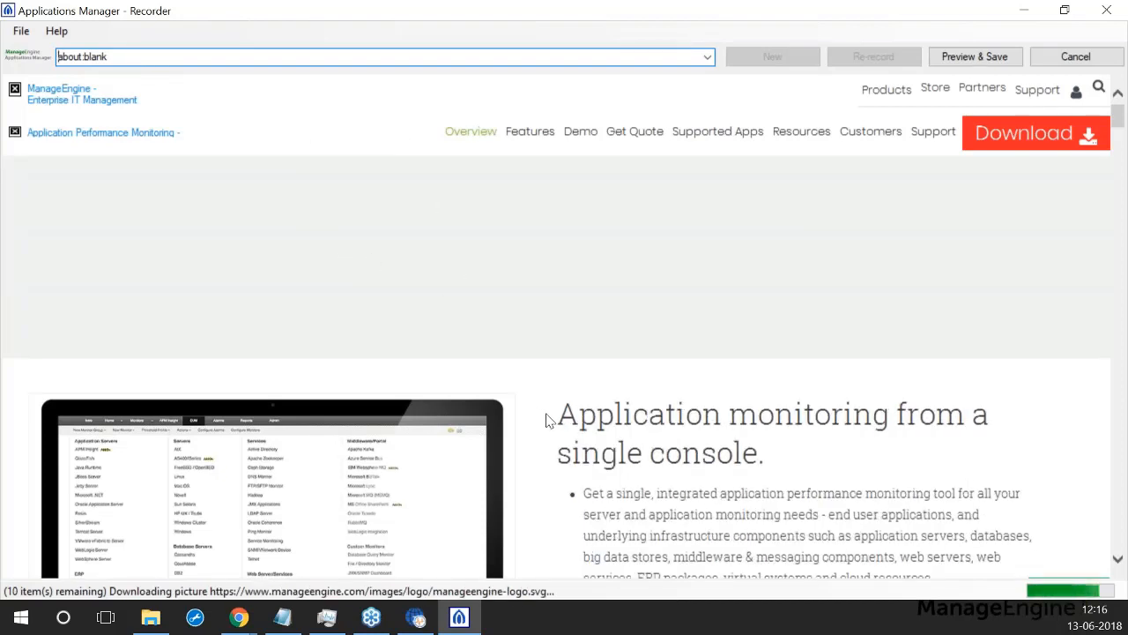
Step: Visit the site's Demo page while recording, then finish the recording for saving
scroll(556, 267, down, 1)
scroll(553, 256, down, 1)
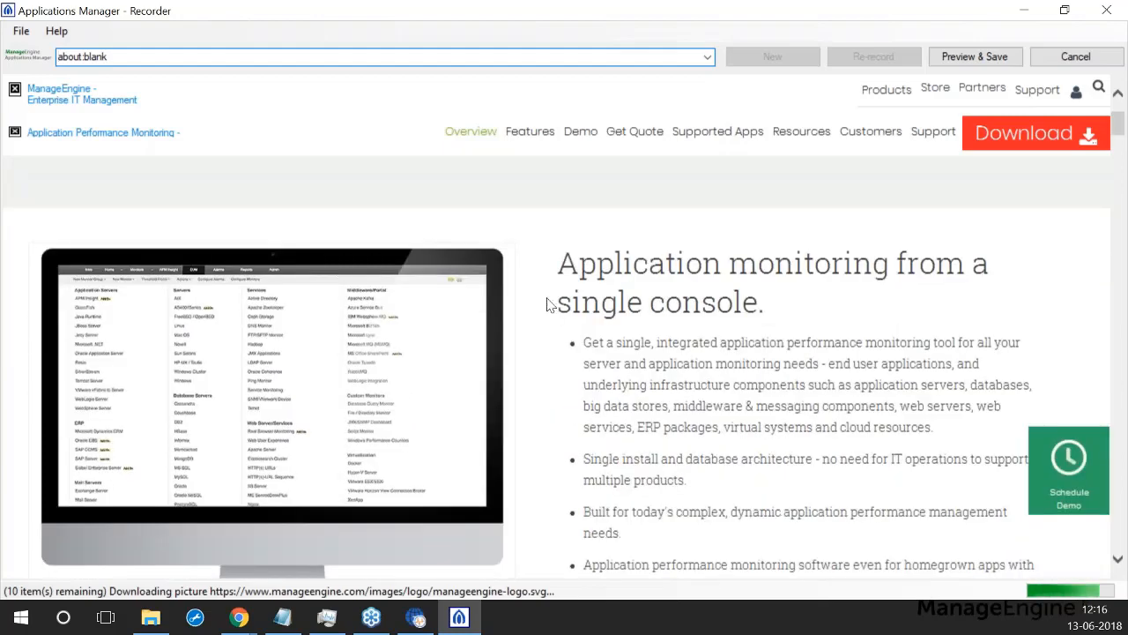
scroll(552, 251, up, 2)
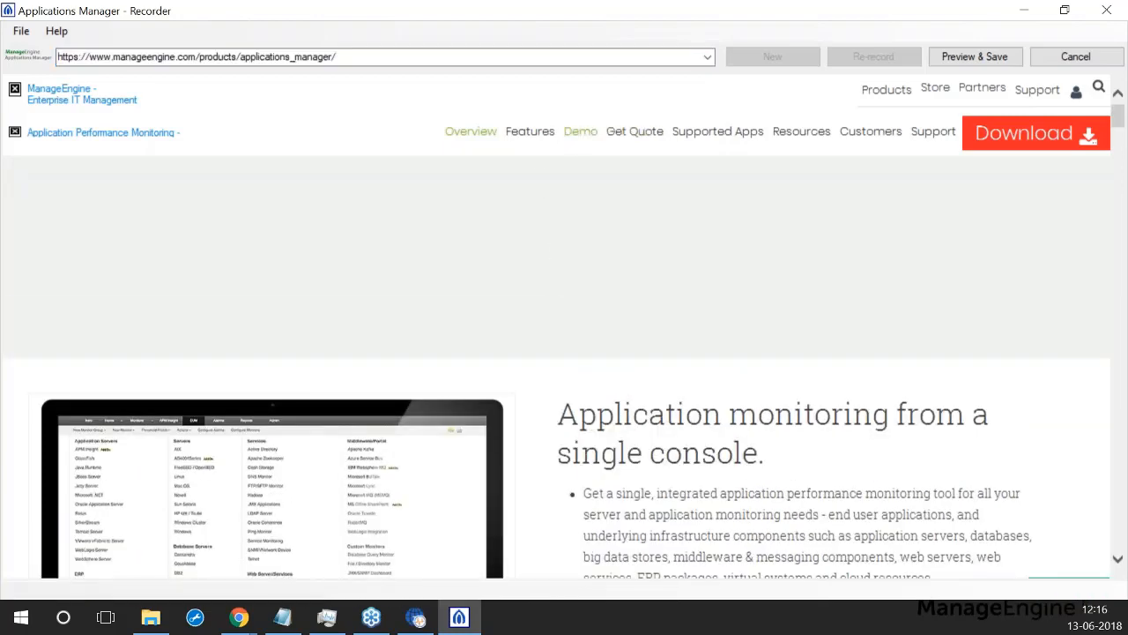
click(580, 139)
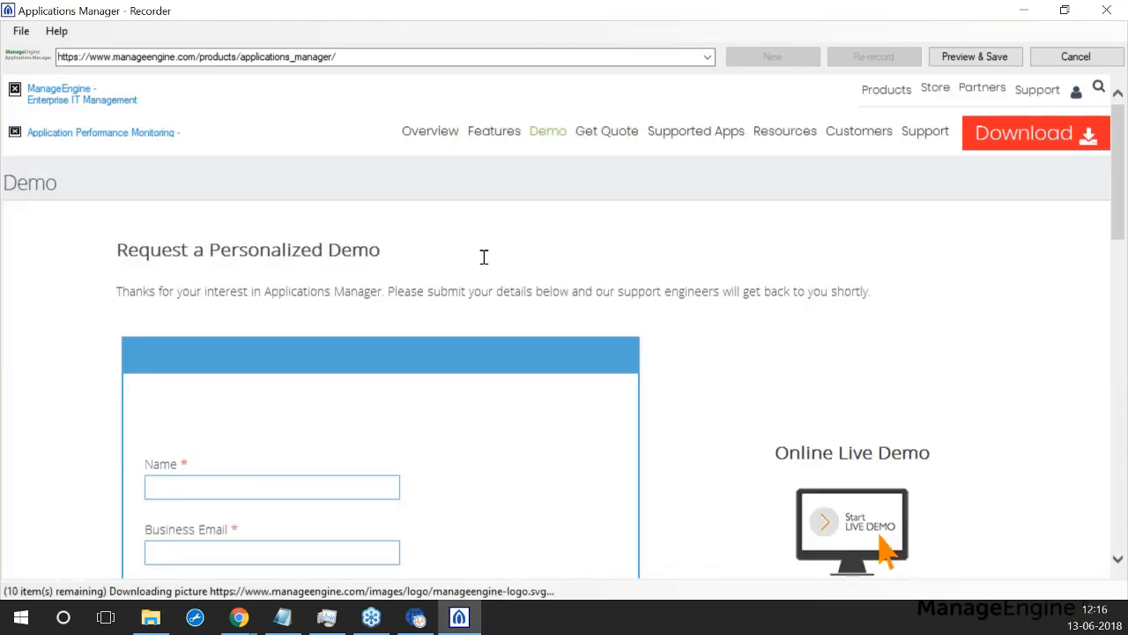
scroll(502, 251, down, 2)
scroll(582, 221, up, 2)
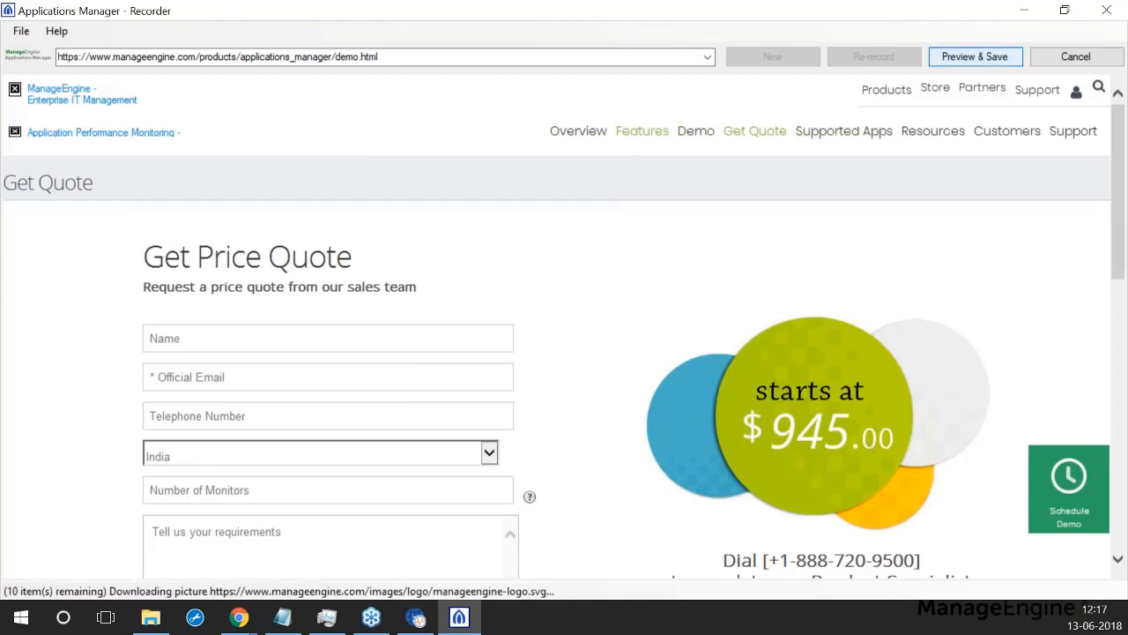
click(972, 59)
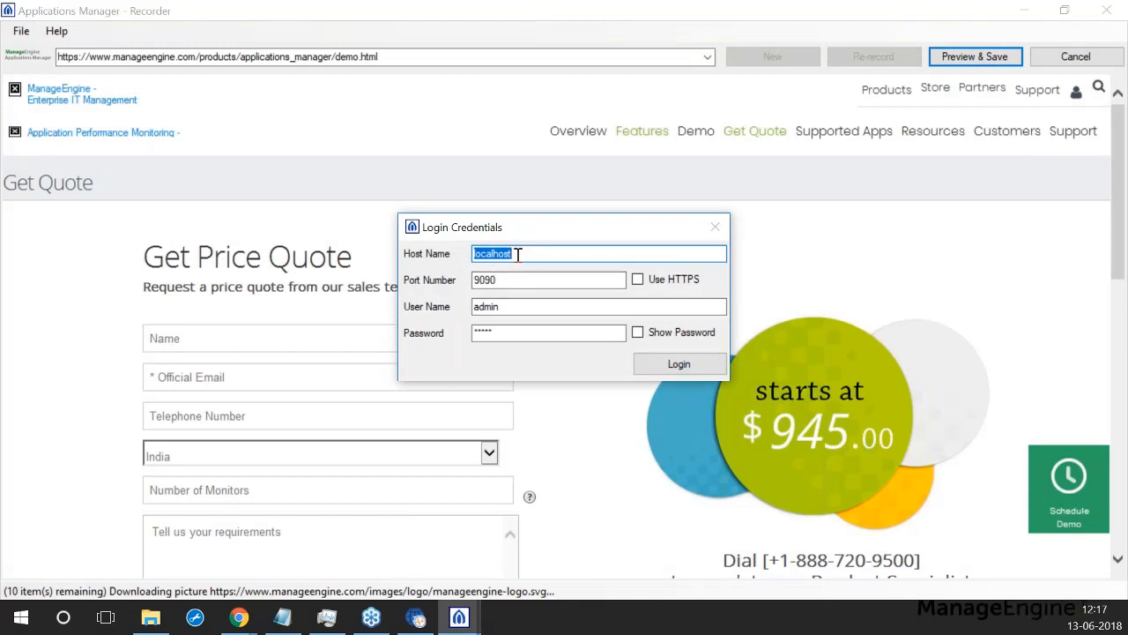
Step: Log in with host name app-support-w7 and port 9091 to preview the recorded URLs
text(app-support-w7)
click(511, 276)
text(1)
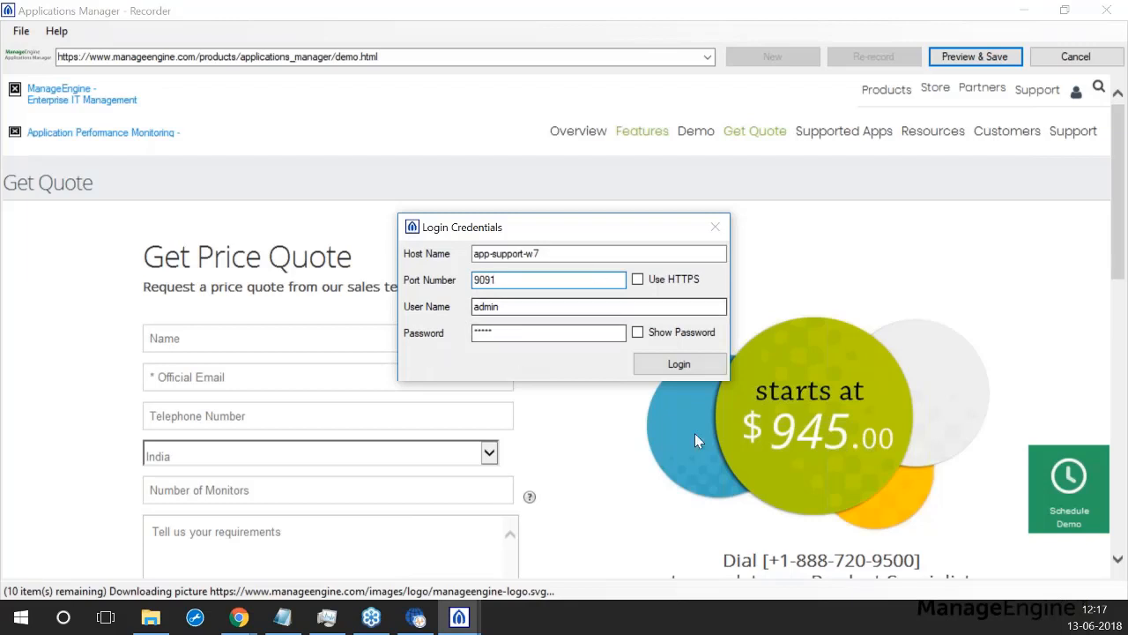
click(679, 364)
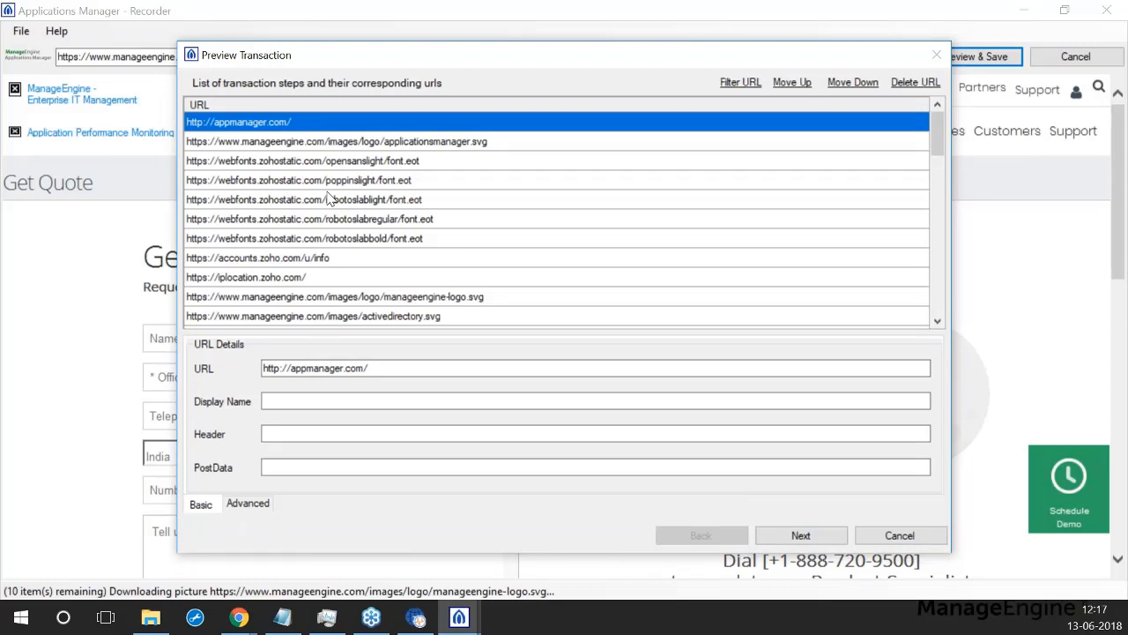
click(321, 162)
click(304, 141)
click(300, 126)
click(306, 146)
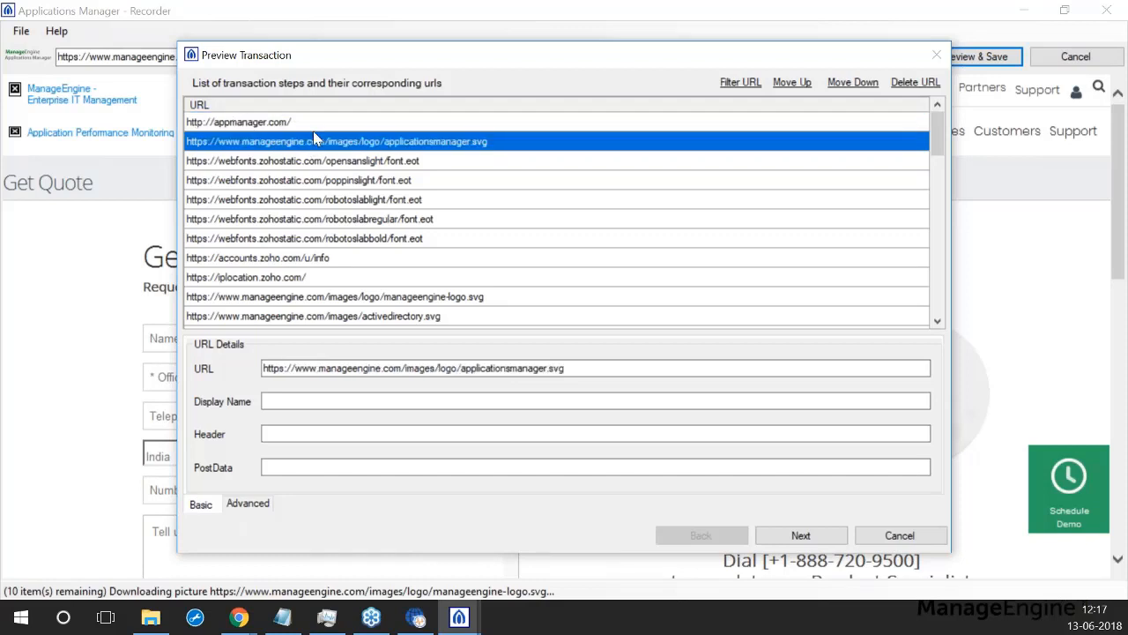
click(313, 129)
click(323, 149)
click(315, 162)
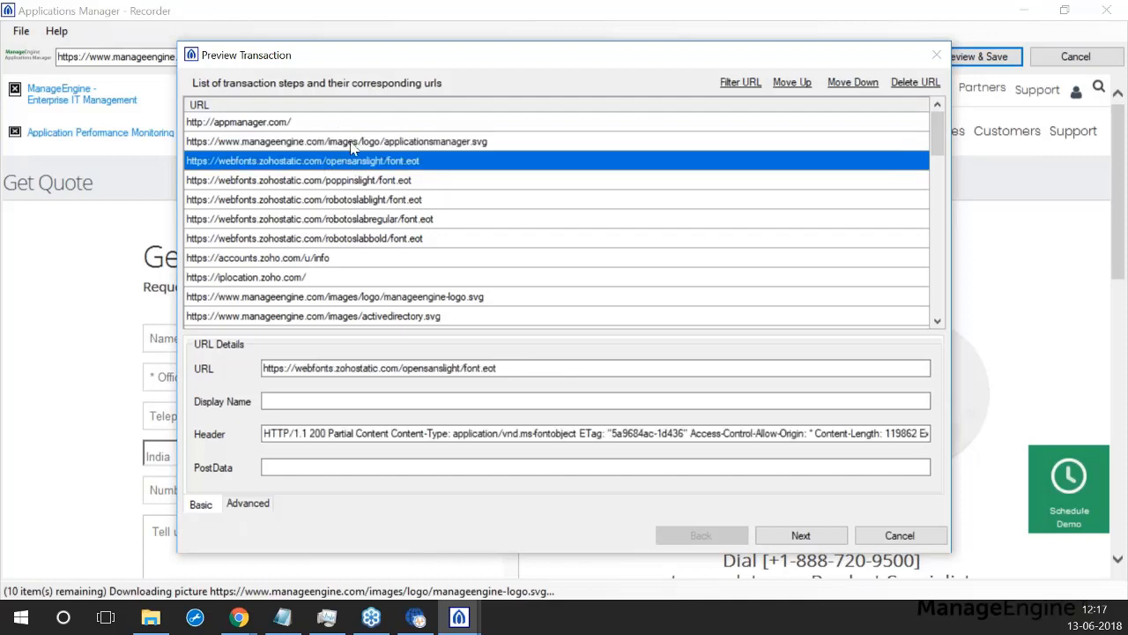
click(351, 146)
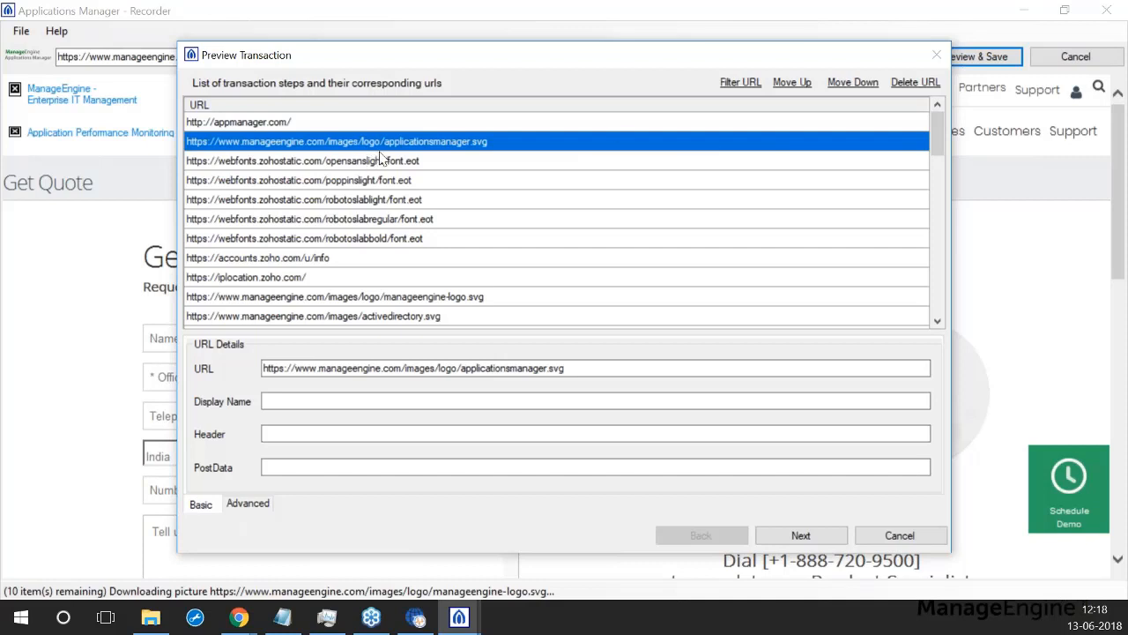
Step: Open the Filter URL options and cancel without applying a filter
click(737, 84)
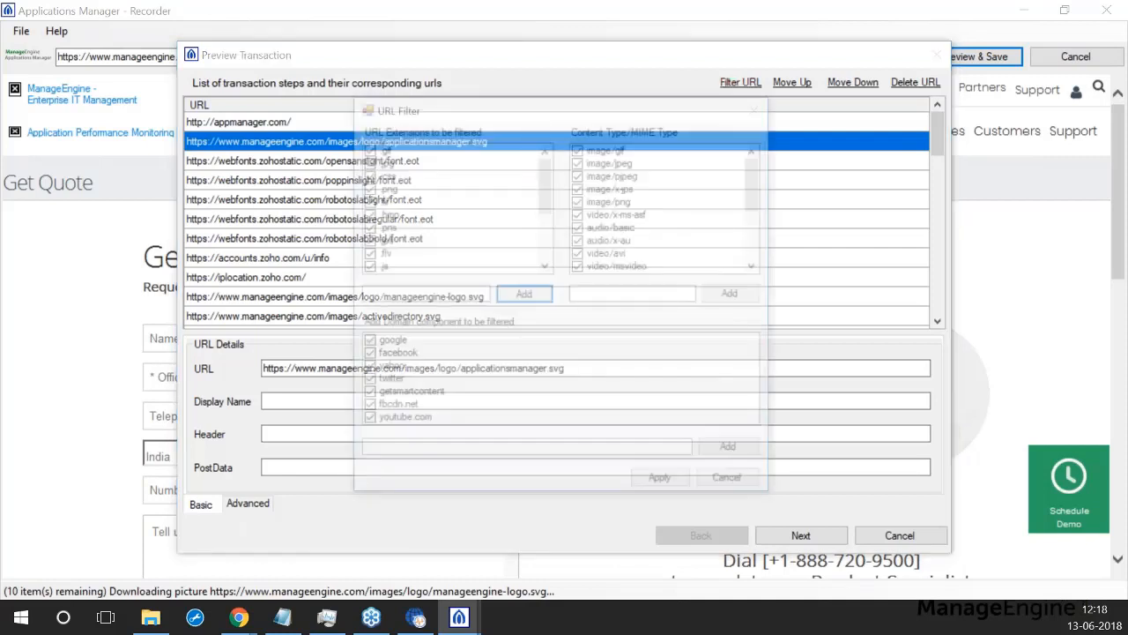
scroll(385, 204, down, 3)
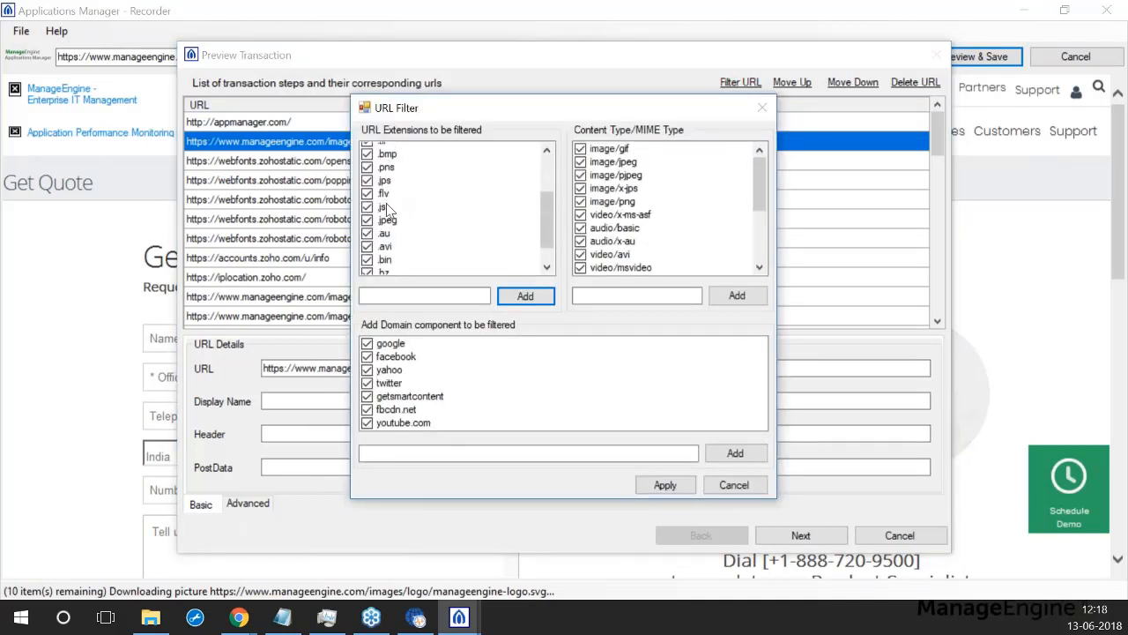
scroll(401, 220, up, 3)
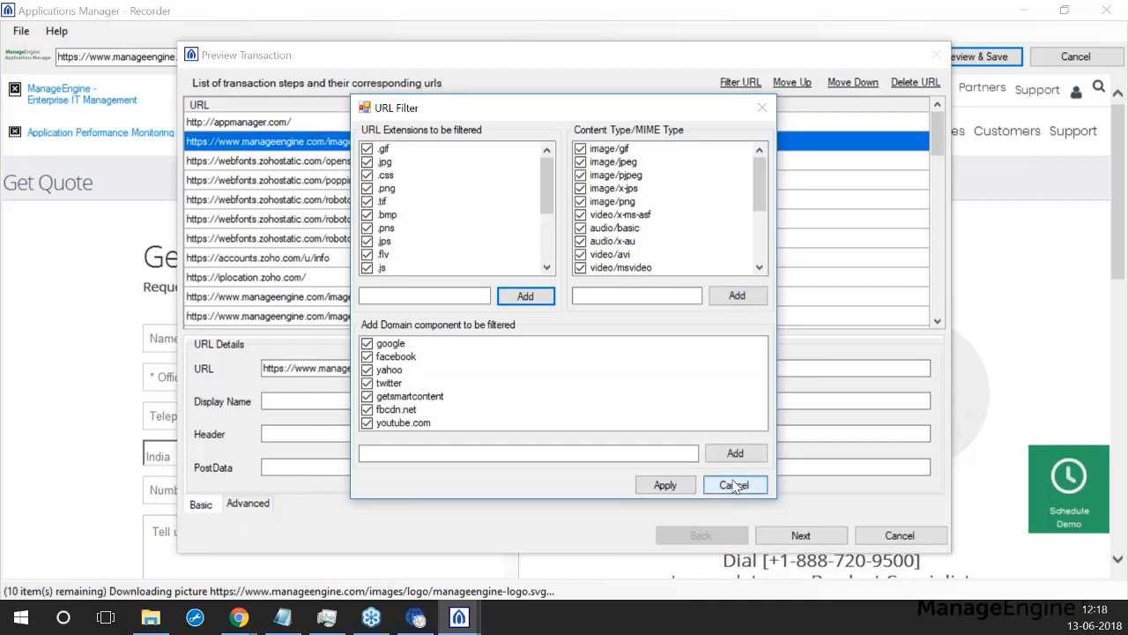
click(732, 486)
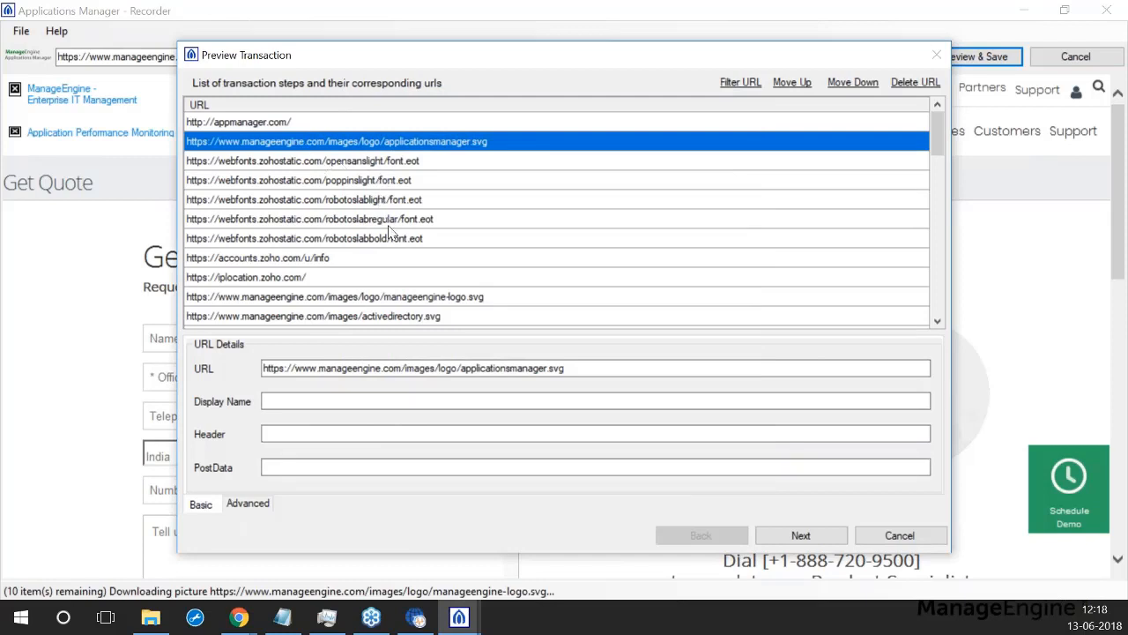
Step: Delete the font, logo, iplocation and other unwanted URLs, keeping only the four wanted steps
click(321, 240)
click(377, 142)
key(Delete)
key(Delete)
key(Delete)
key(Delete)
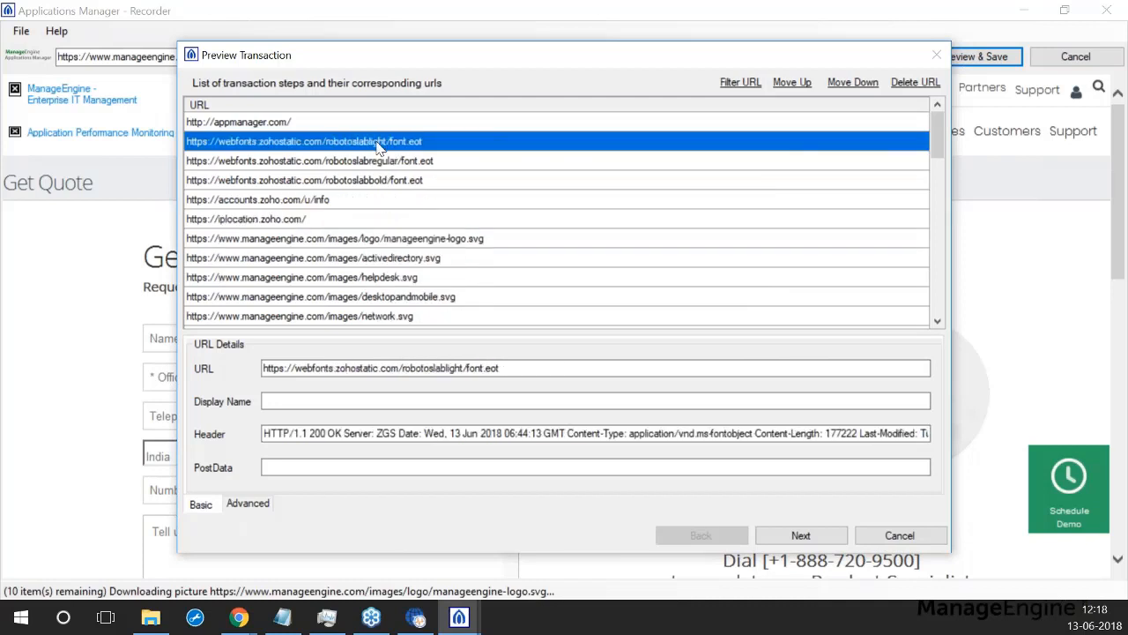
key(Delete)
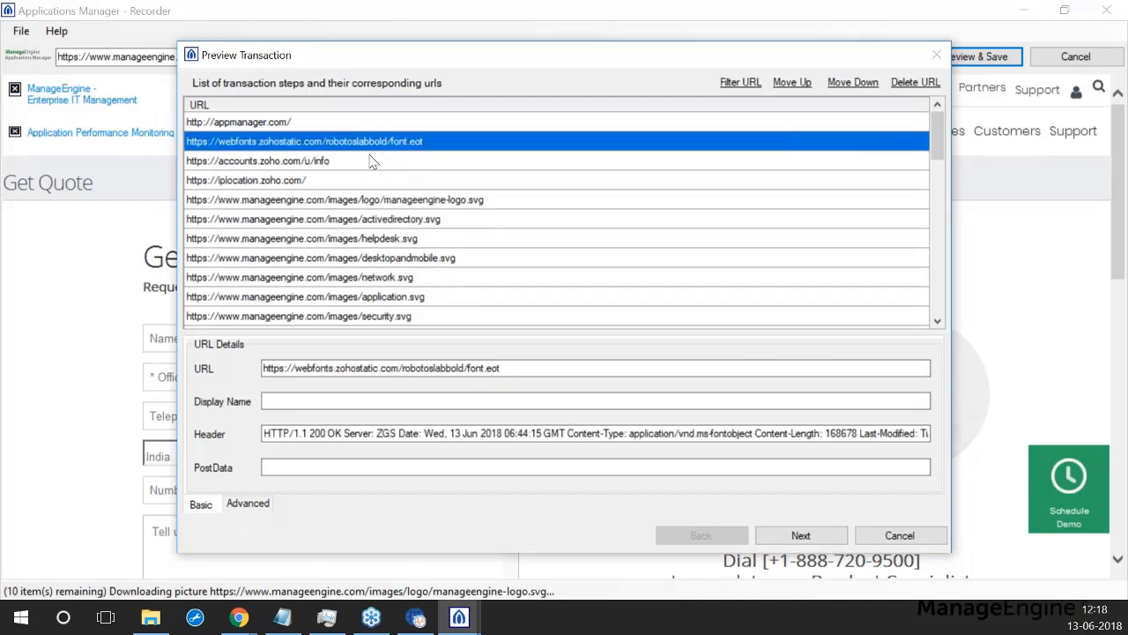
key(Delete)
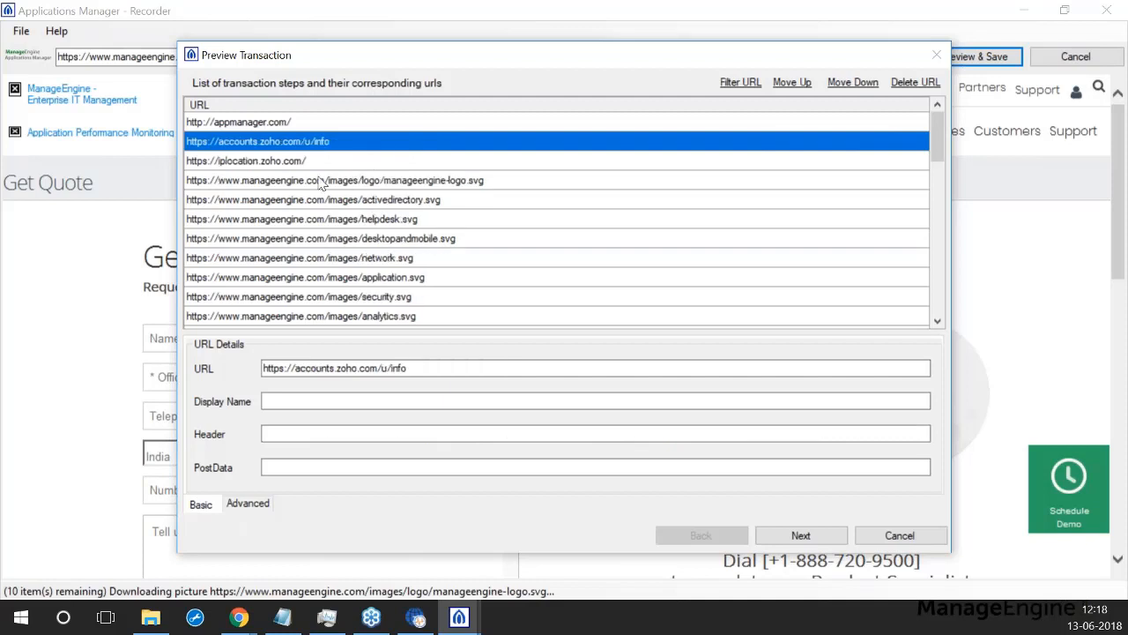
click(297, 163)
key(Delete)
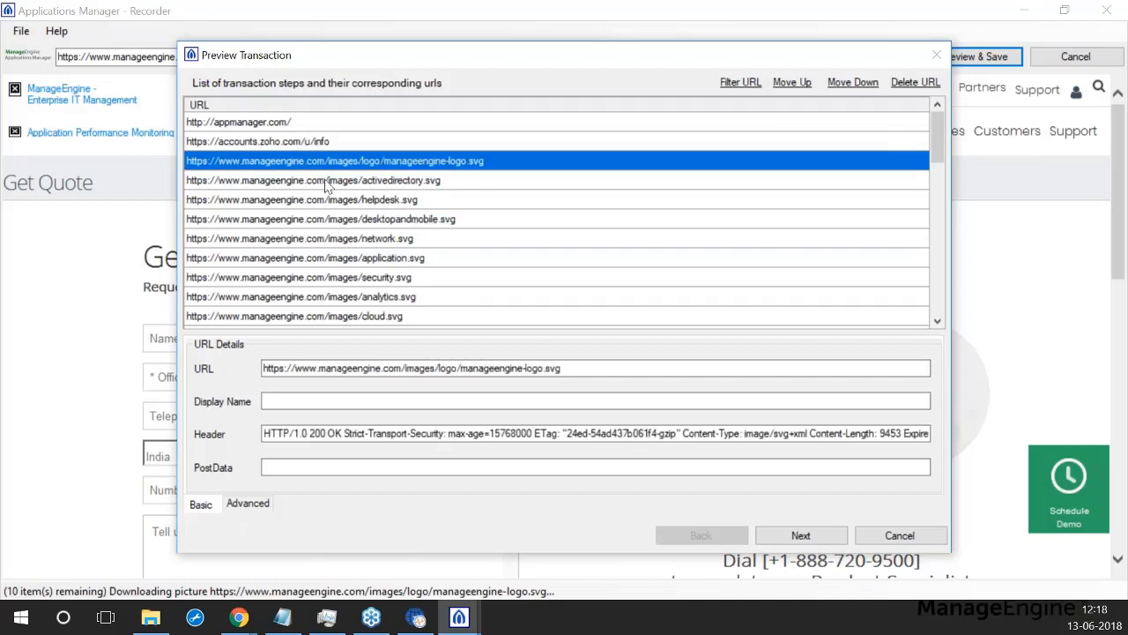
click(331, 180)
key(Delete)
key(Delete)
key(Delete)
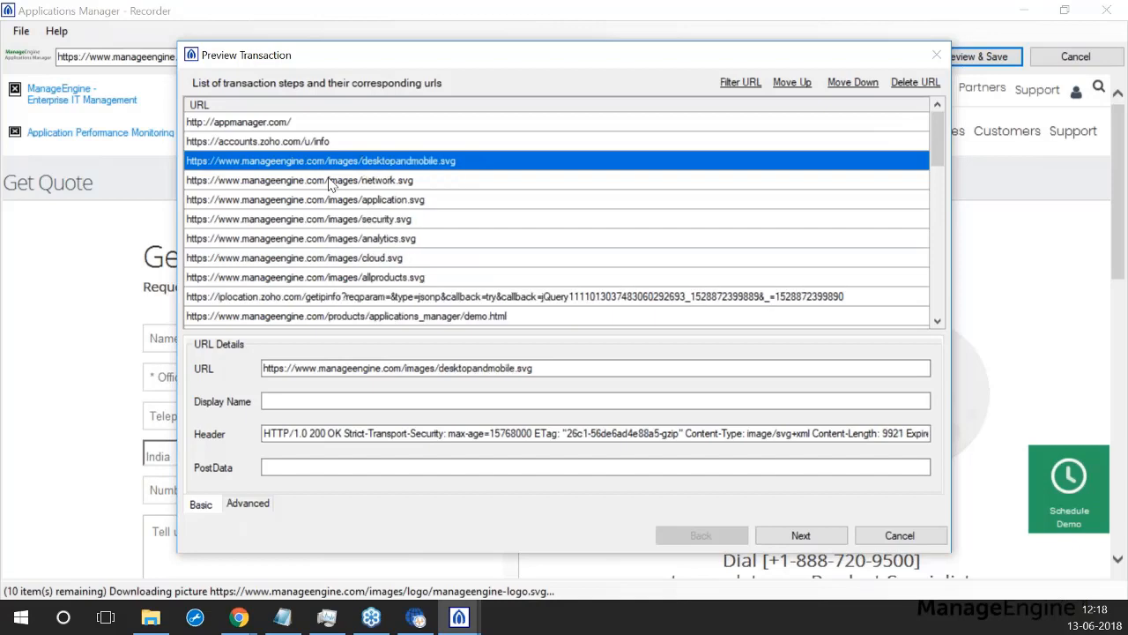
key(Delete)
key(Delete)
key(Delete)
key(Delete)
key(Delete)
key(Delete)
key(Delete)
key(Delete)
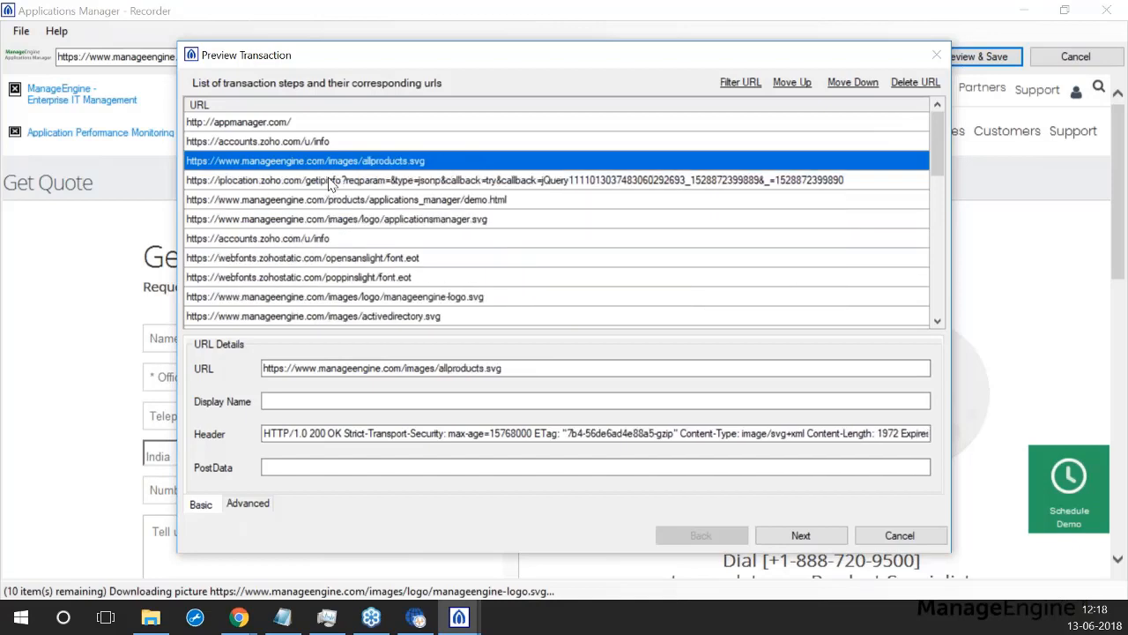
key(Delete)
key(Delete)
key(Delete)
key(Delete)
key(Delete)
key(Delete)
key(Delete)
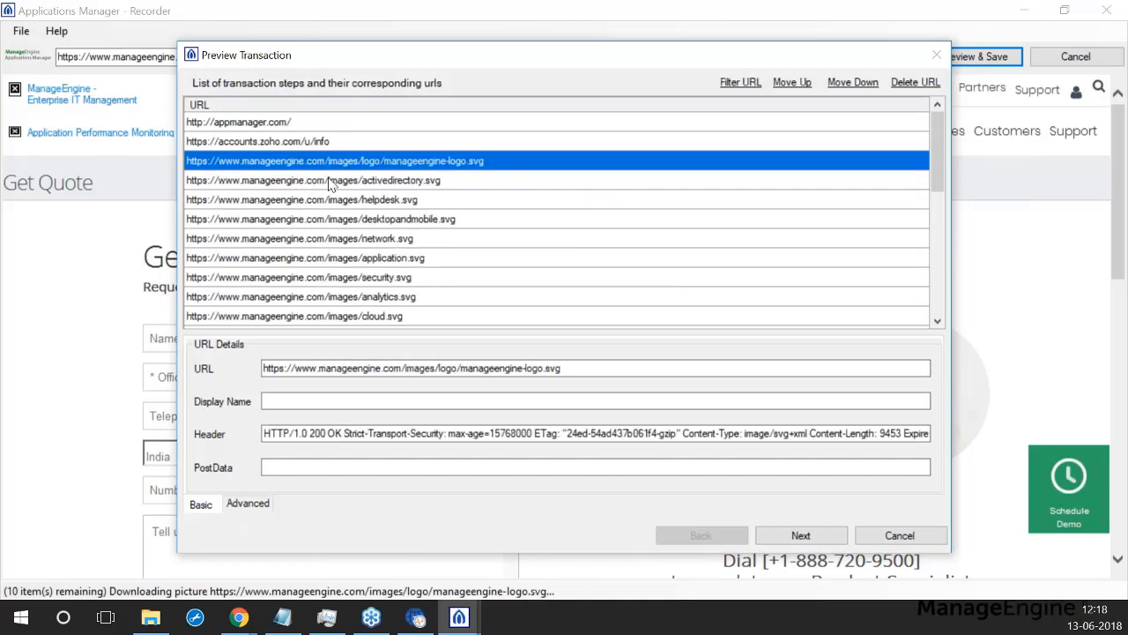
key(Delete)
key(Delete)
key(Delete)
key(Delete)
key(Delete)
key(Delete)
key(Delete)
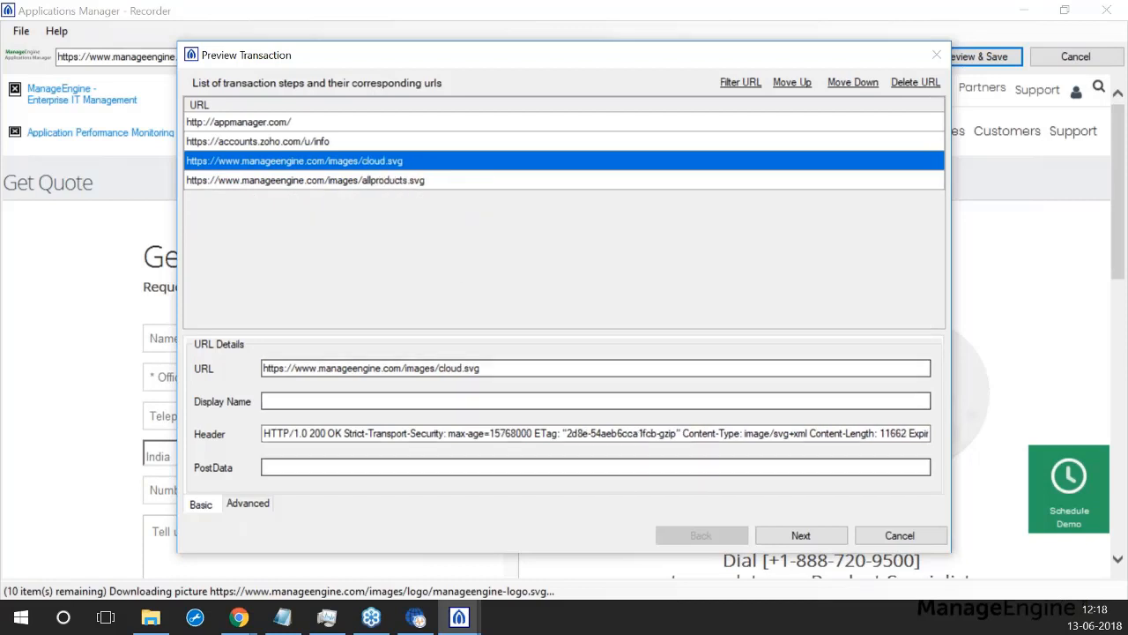
click(278, 123)
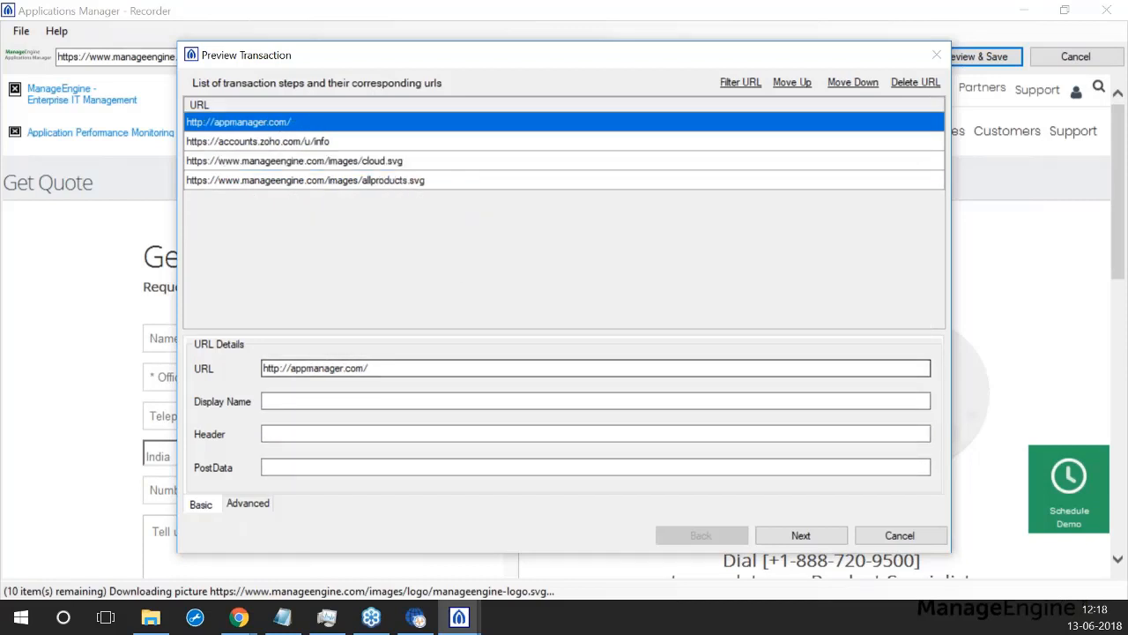
Step: Give the appmanager.com and accounts.zoho.com/u/info steps display names like 'URLs Today'
click(293, 402)
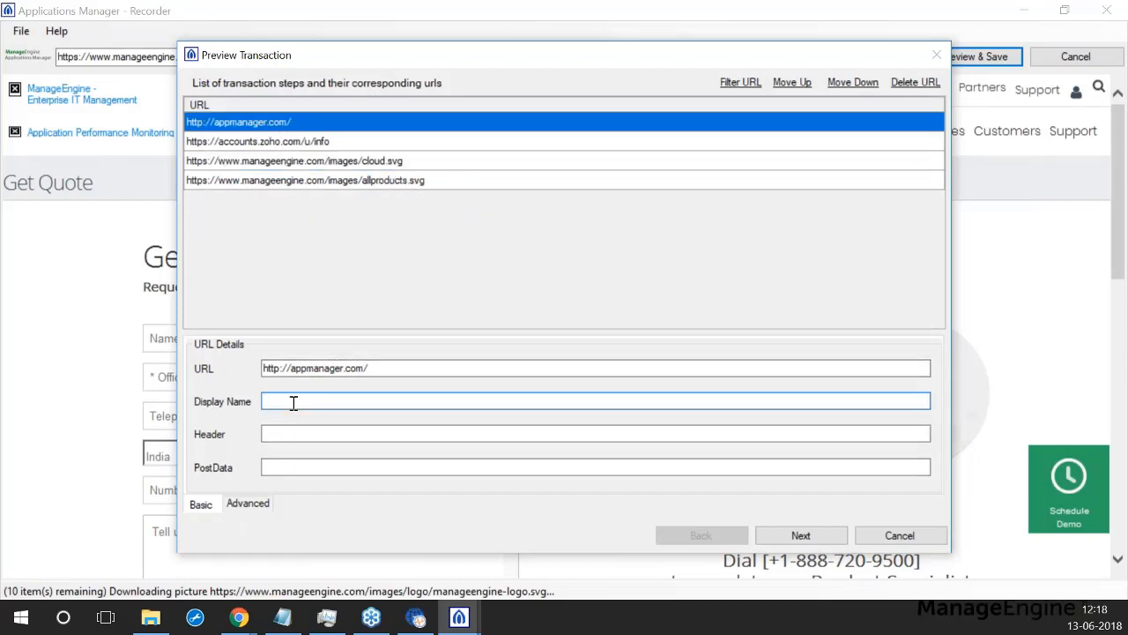
text(URLs today 1)
click(265, 142)
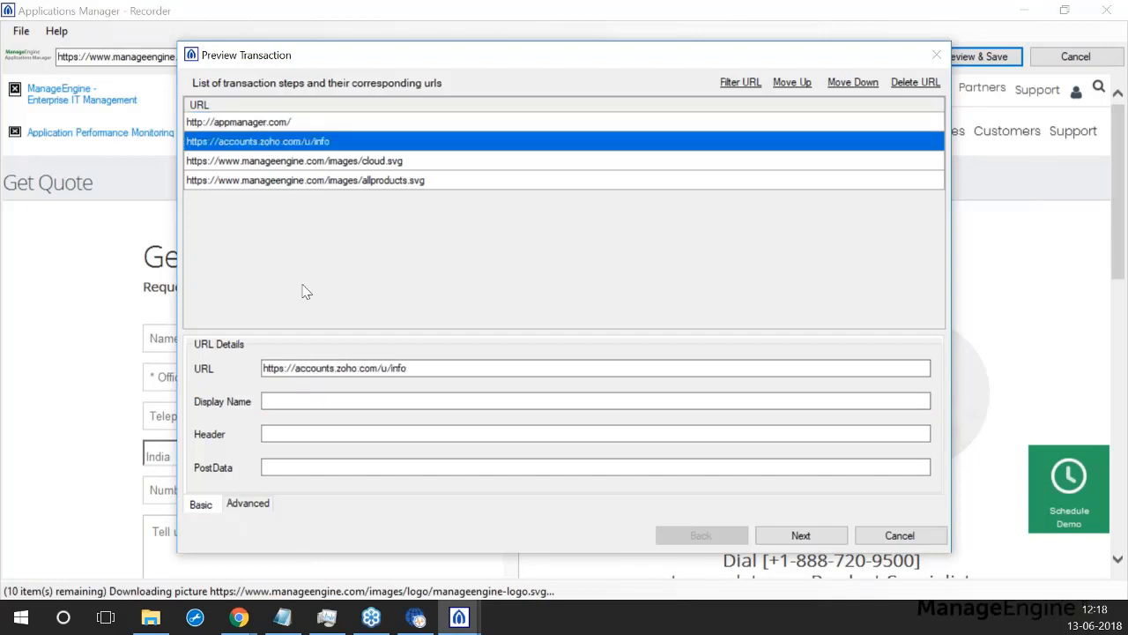
click(300, 401)
text(URL)
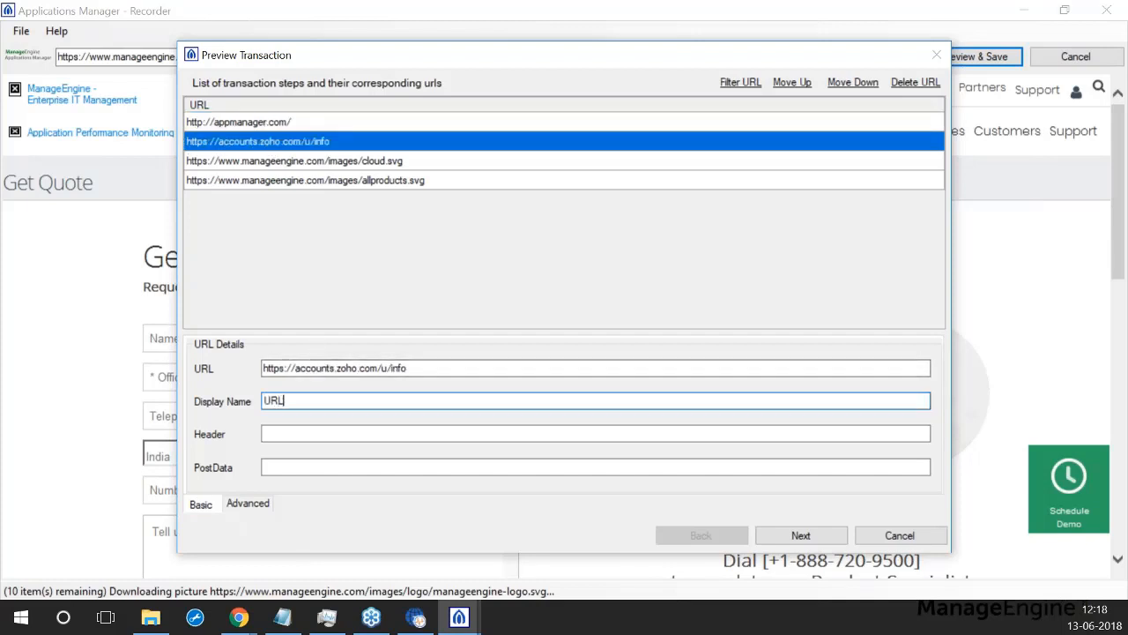
text(s Today 2)
Step: Name the cloud.svg and allproducts.svg steps, the last 'URL Today 4', and continue to Save Transaction
click(309, 160)
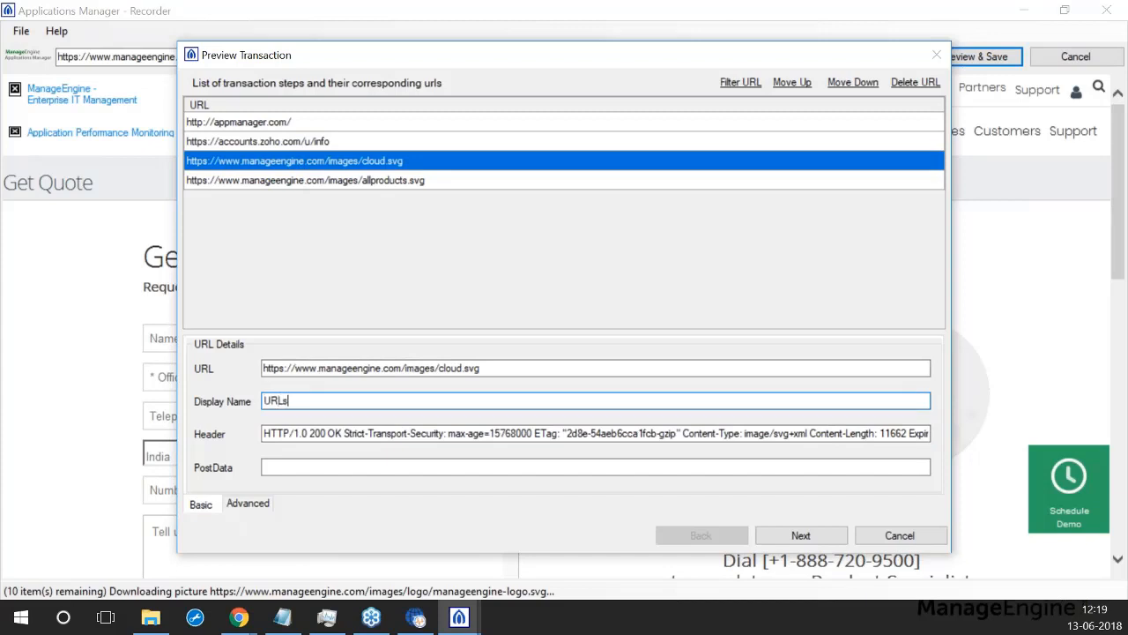
text(URLs Today 3)
click(293, 180)
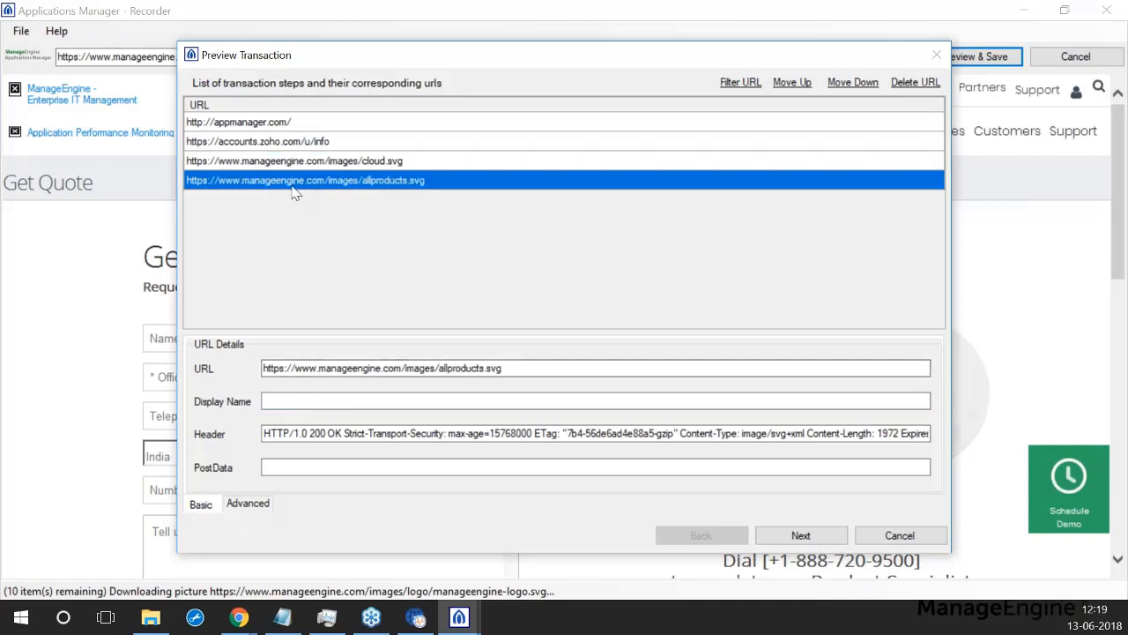
click(319, 402)
text(Tod)
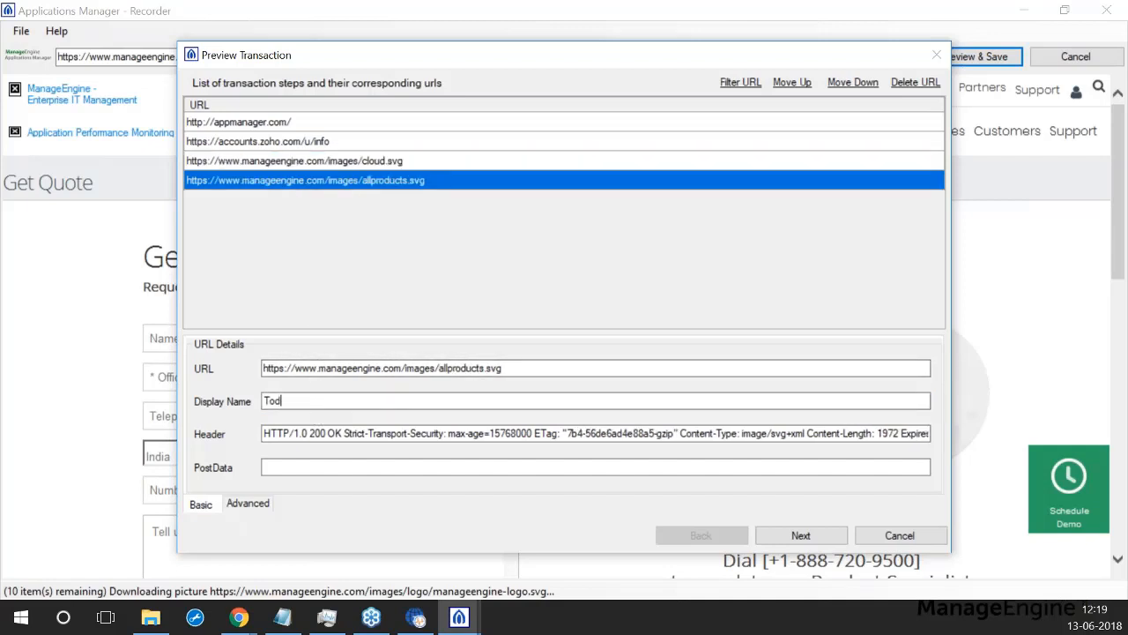
text(URL Today 4)
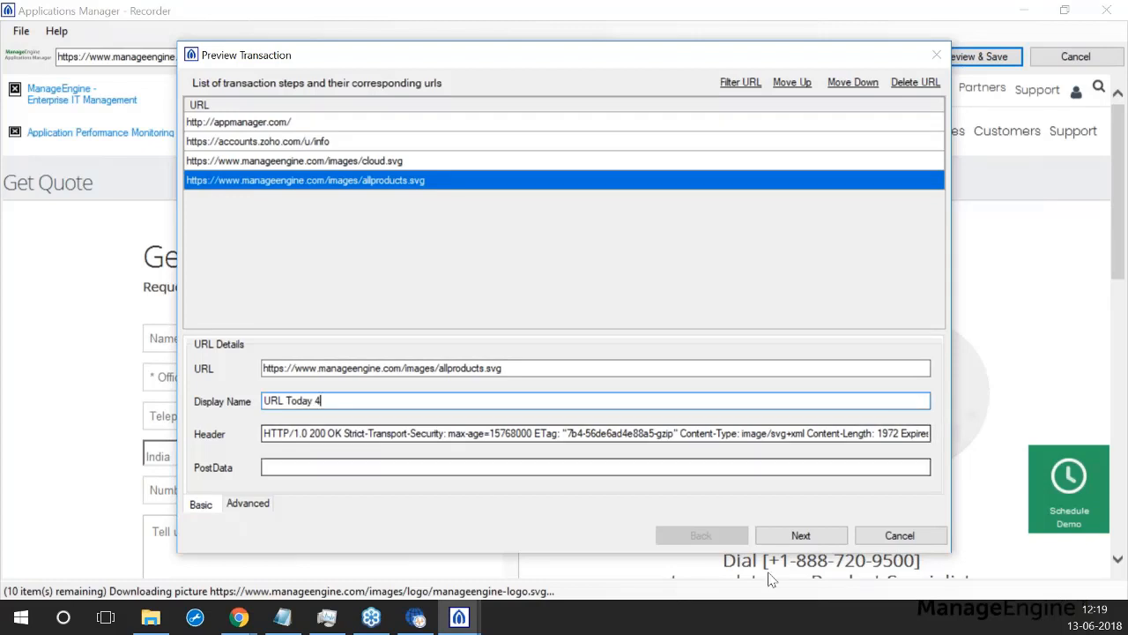
click(823, 536)
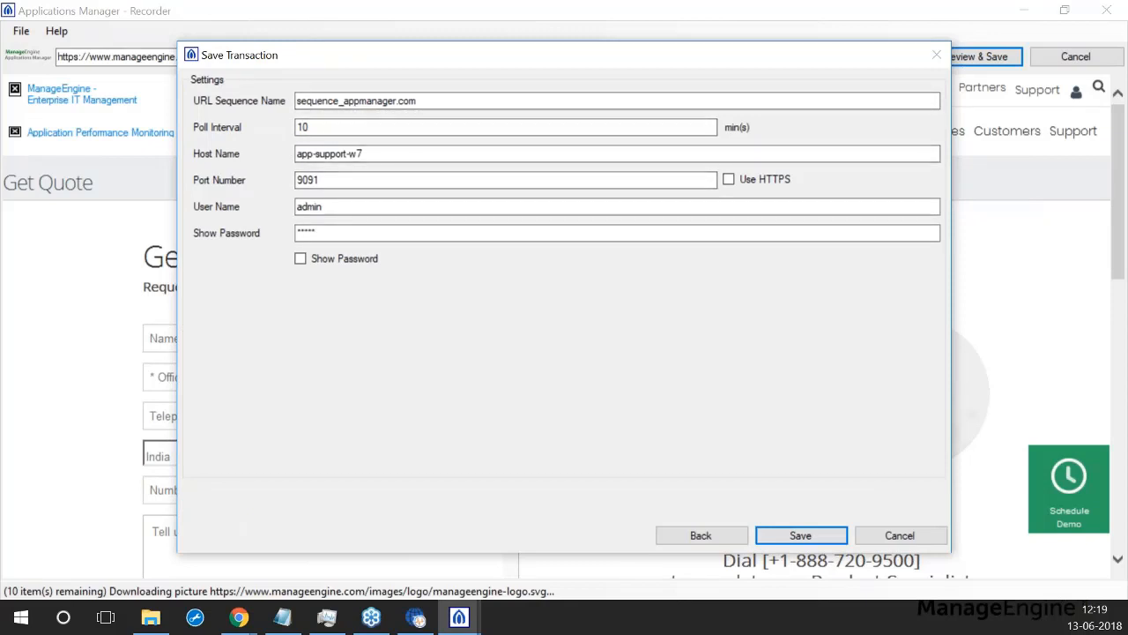
Step: Rename the URL sequence to 'New sequence', save it to Applications Manager, and close the save settings
drag(429, 94, 295, 99)
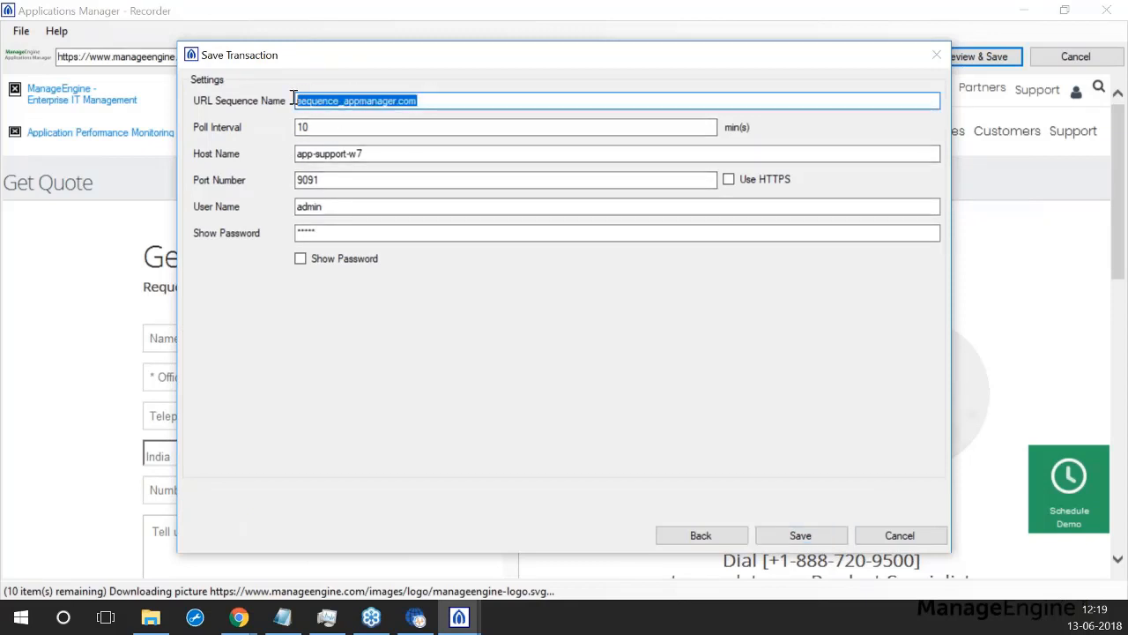
text(sequence)
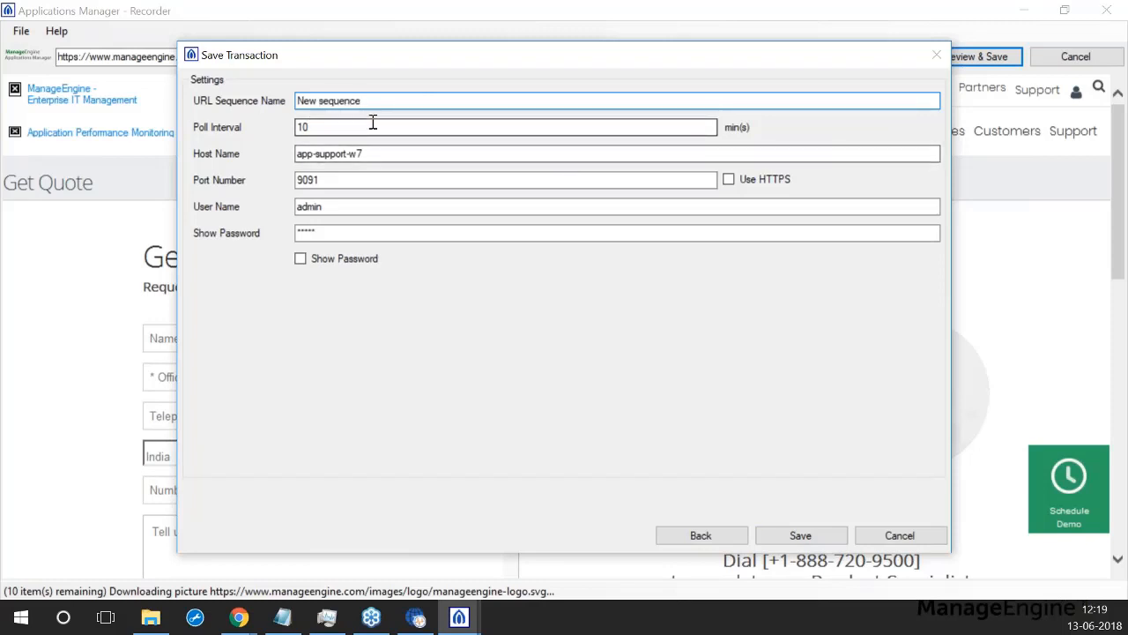
click(801, 535)
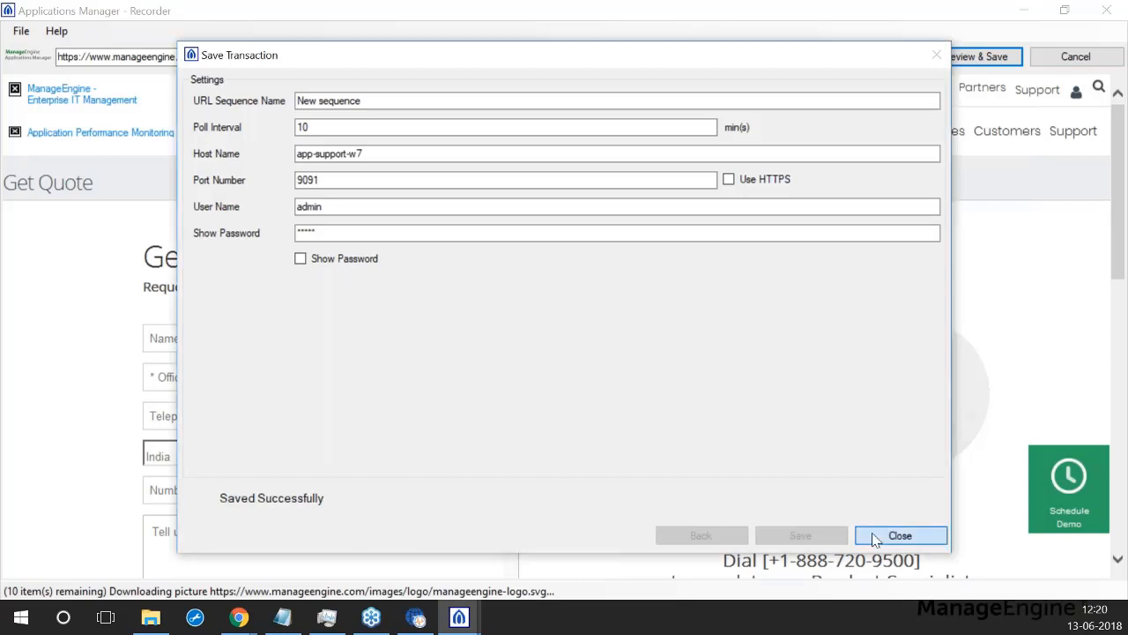
click(899, 536)
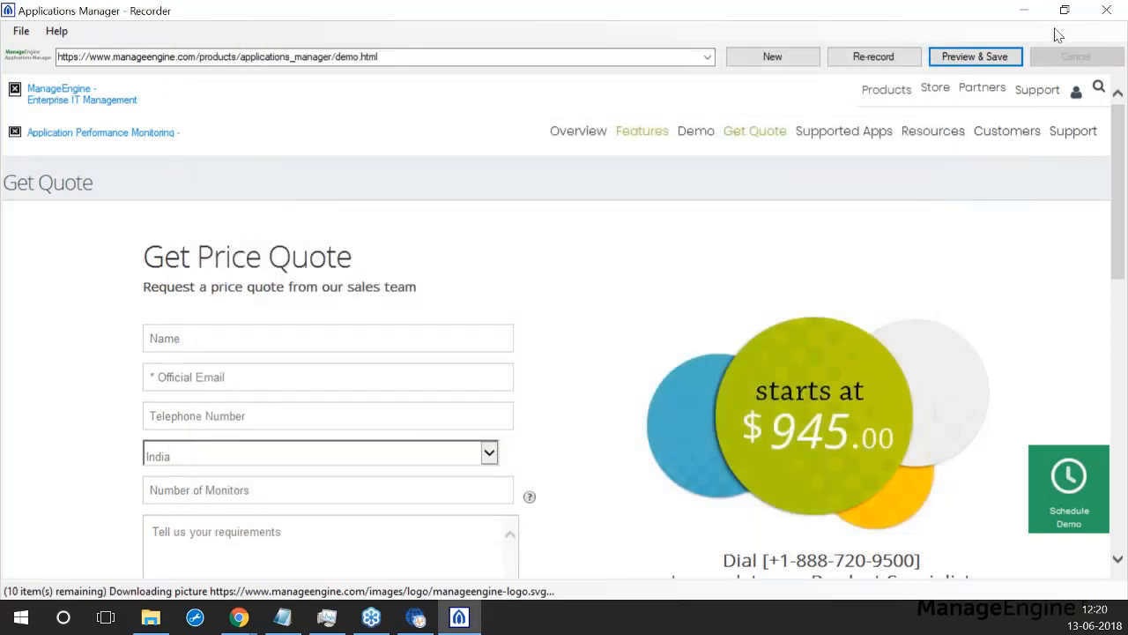
Step: Quit the recorder and list the HTTP(s) URL Sequence monitors, where New sequence now appears
click(1106, 10)
click(533, 373)
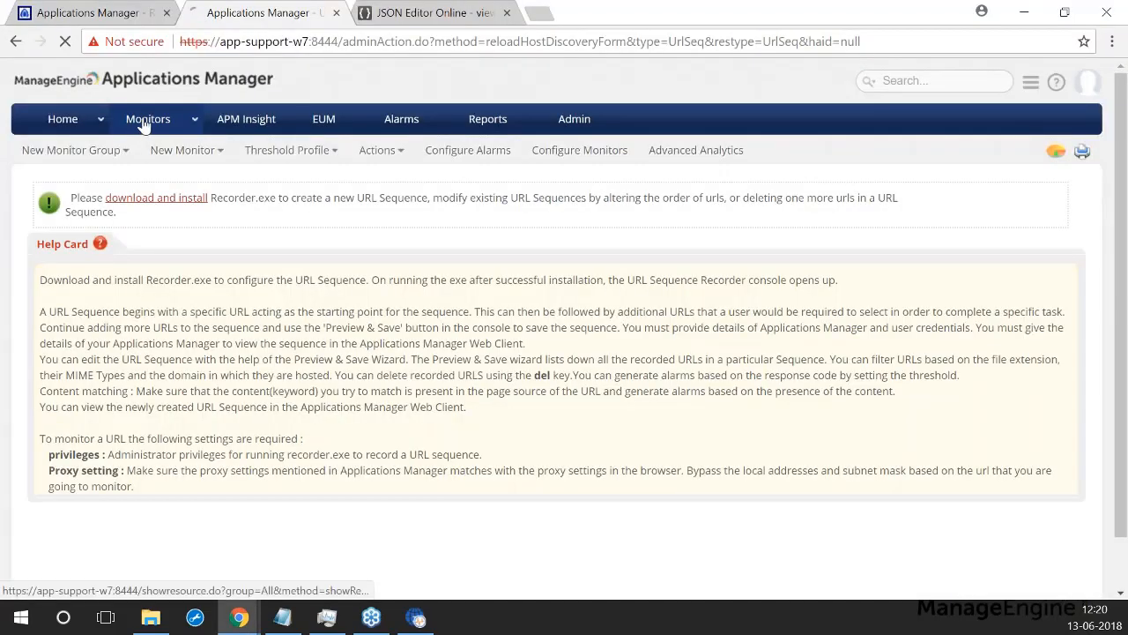
click(145, 120)
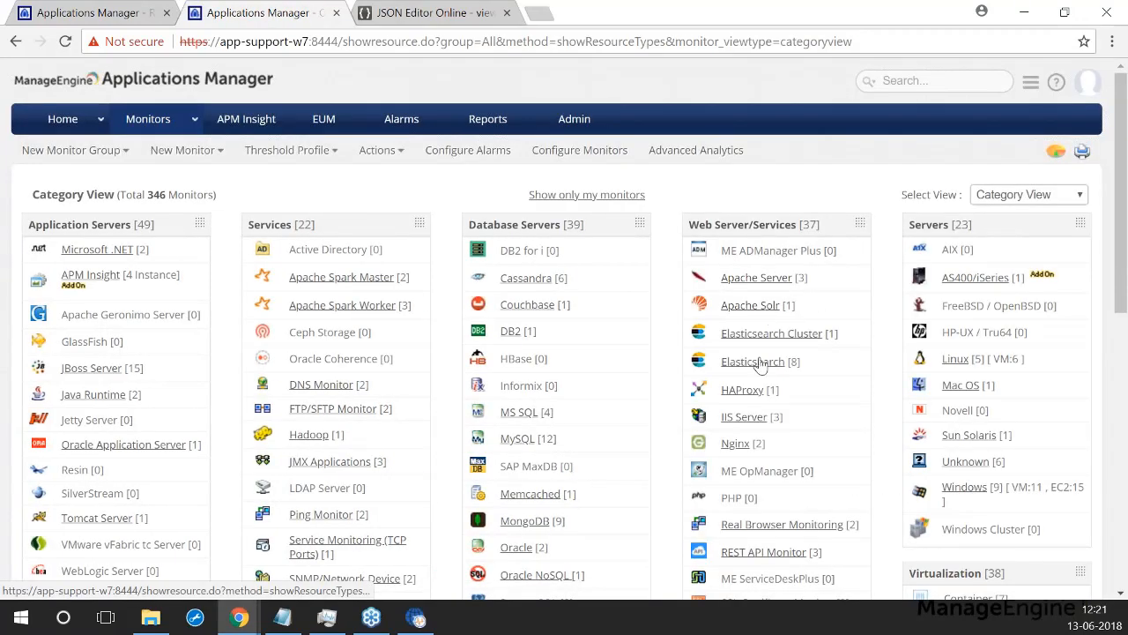
scroll(759, 365, down, 2)
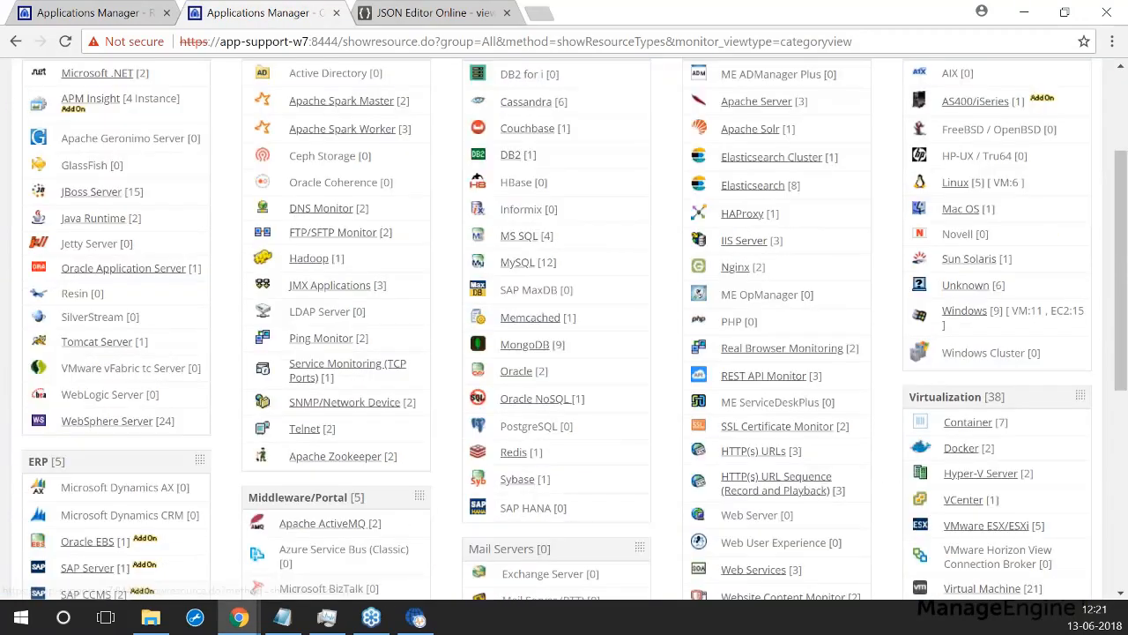
click(761, 487)
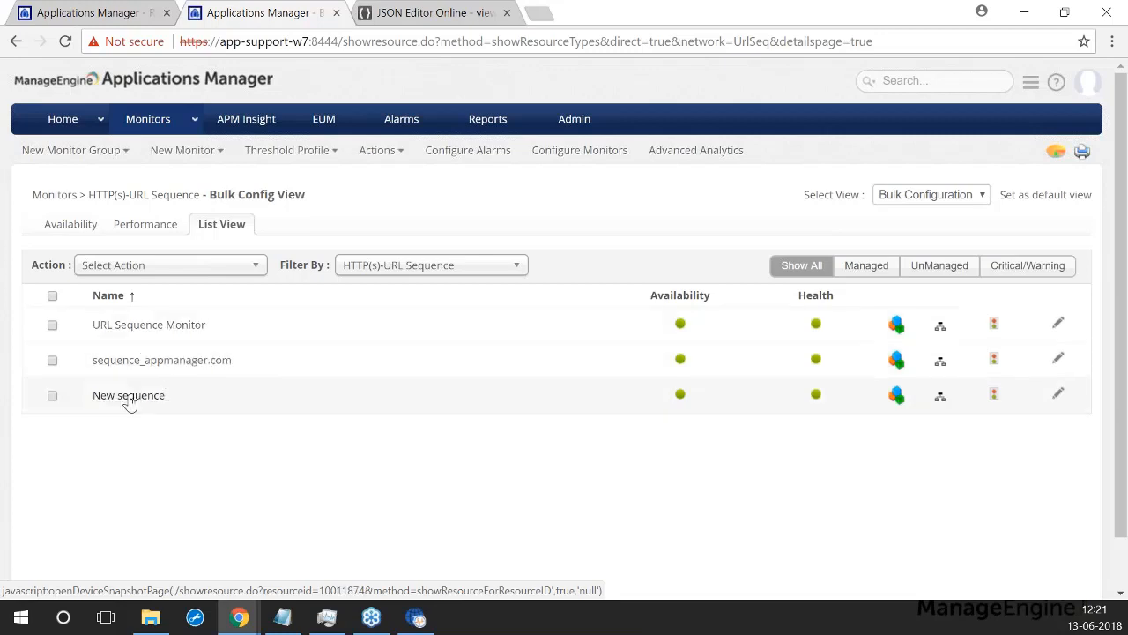
Step: Open URL Sequence Monitor and review its availability and response-time charts, including URL 1 and URL 2 timings
click(132, 326)
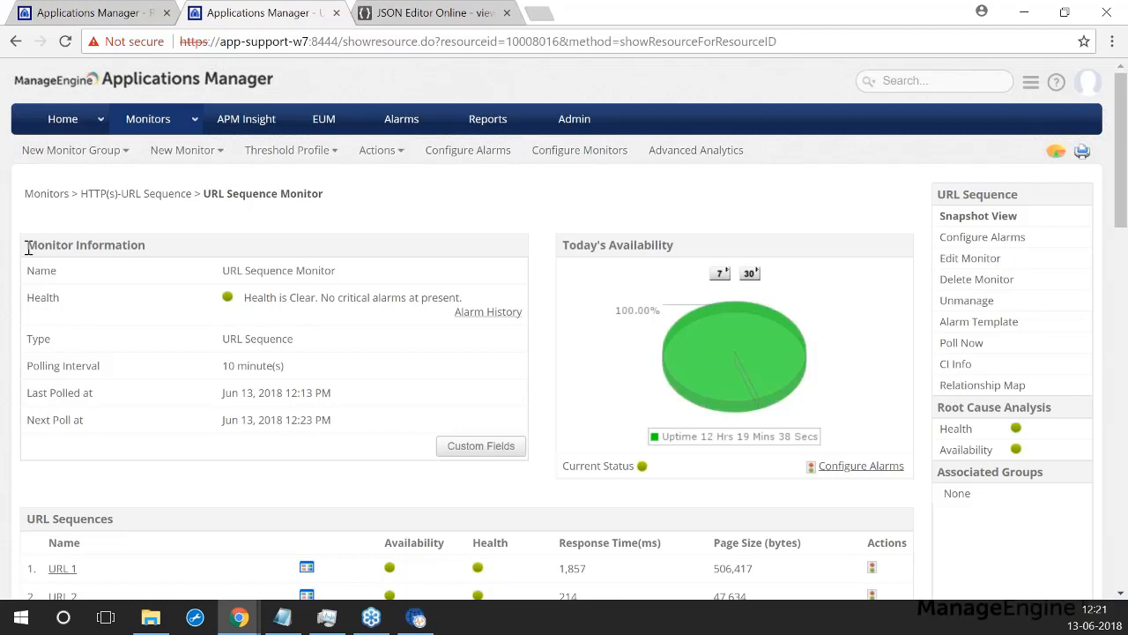
scroll(96, 294, down, 3)
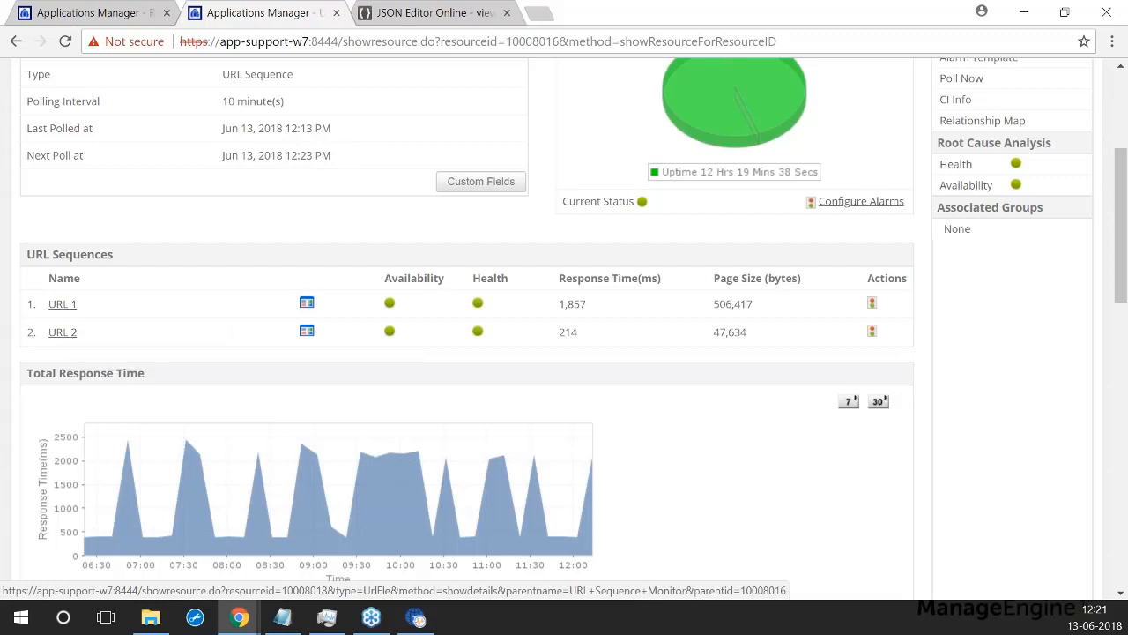
scroll(179, 368, down, 1)
scroll(176, 366, down, 3)
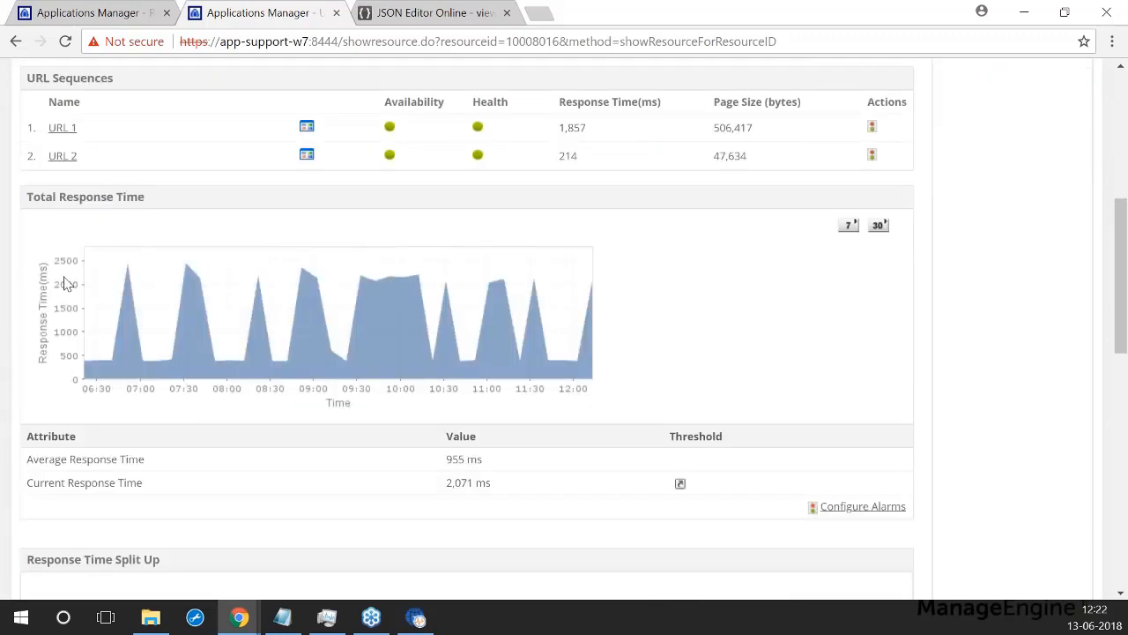
scroll(533, 433, down, 2)
scroll(533, 429, down, 4)
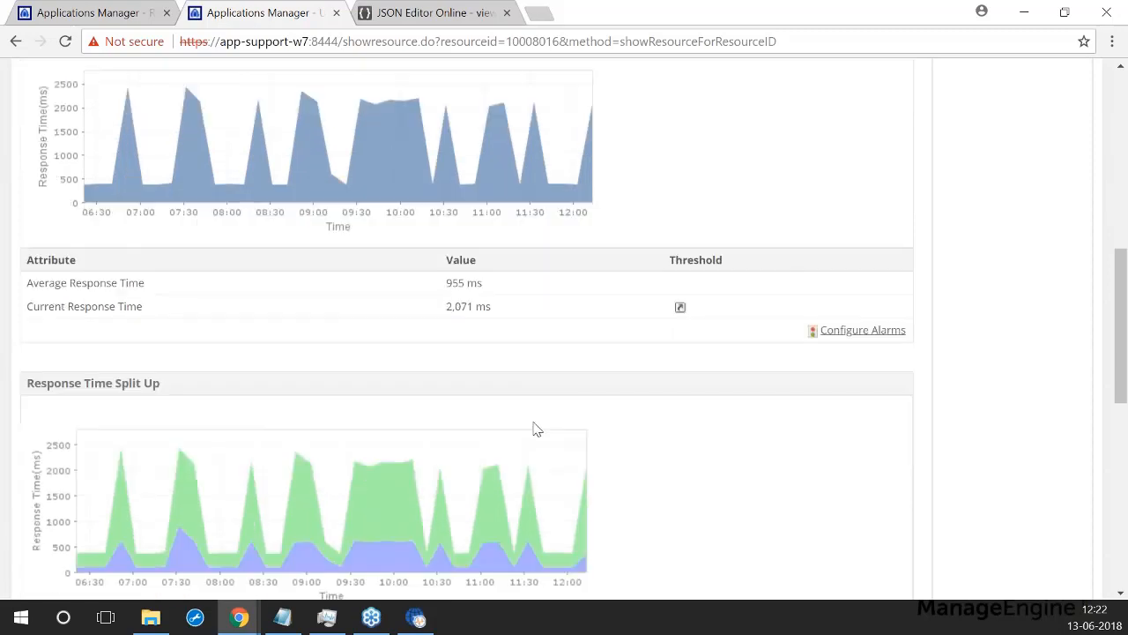
scroll(101, 318, down, 4)
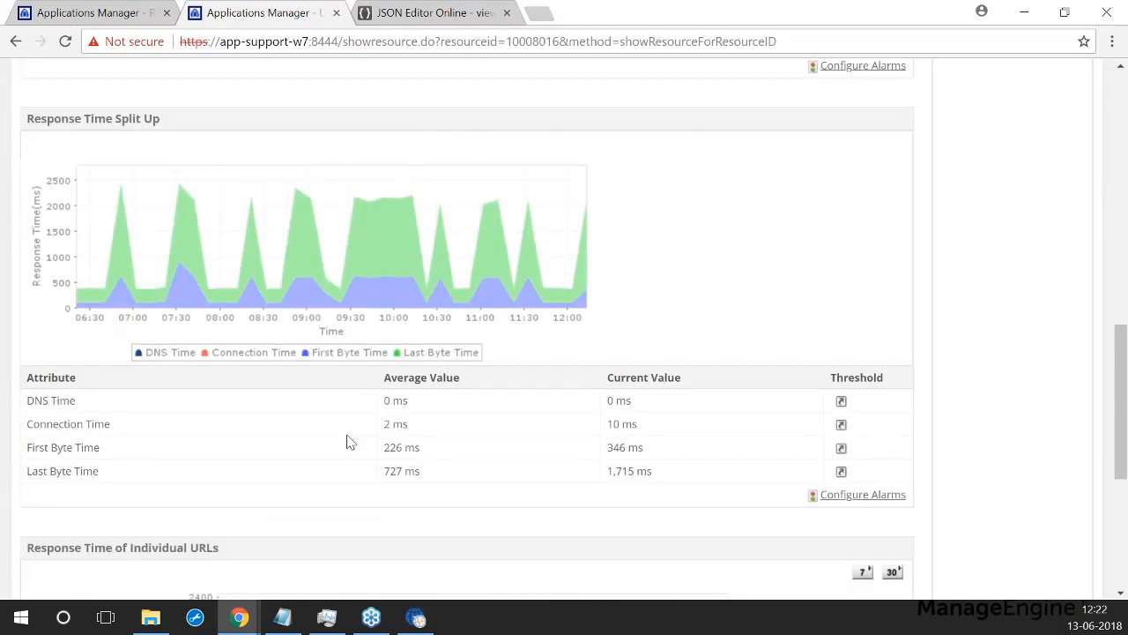
scroll(557, 445, down, 4)
scroll(557, 443, down, 4)
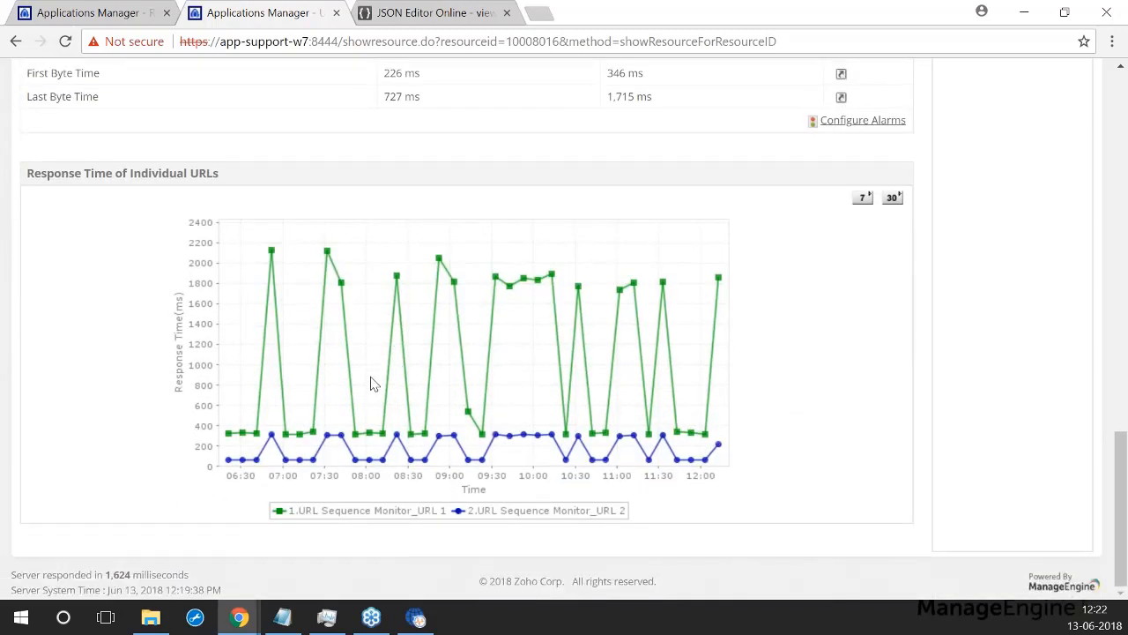
scroll(373, 382, up, 10)
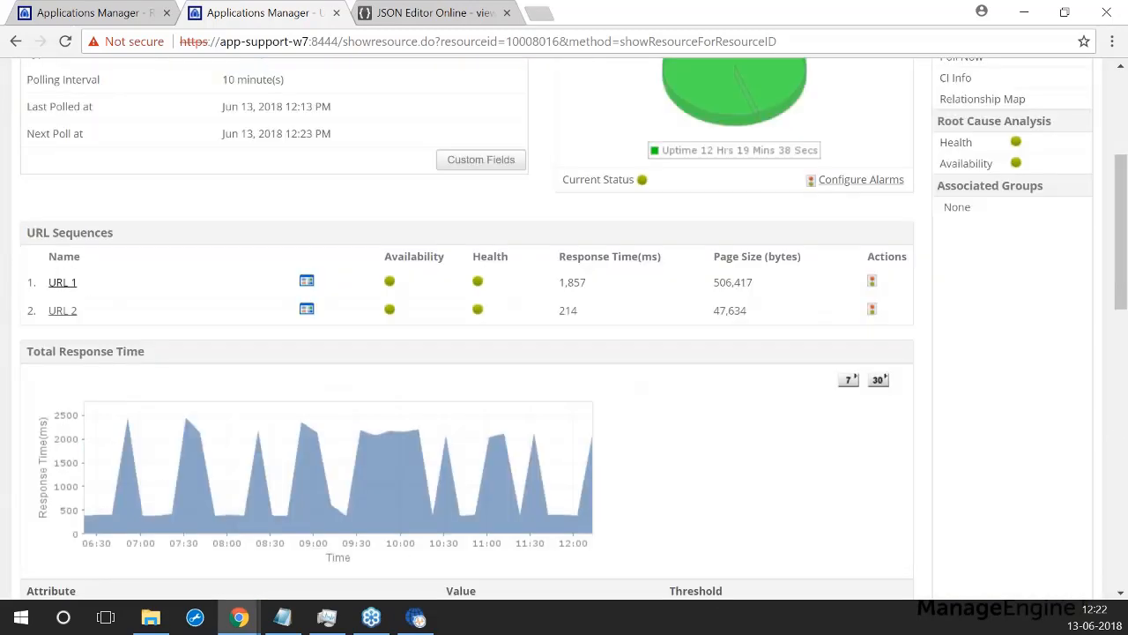
Step: Open the URL 1 details and review its response-time and page-size charts
click(62, 282)
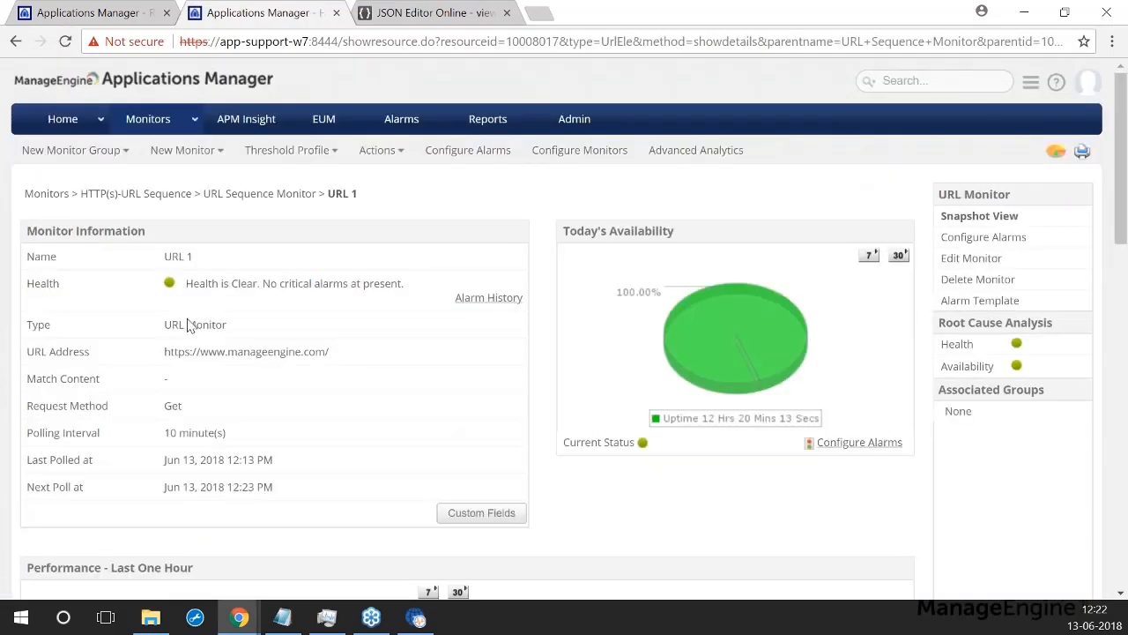
scroll(295, 322, down, 3)
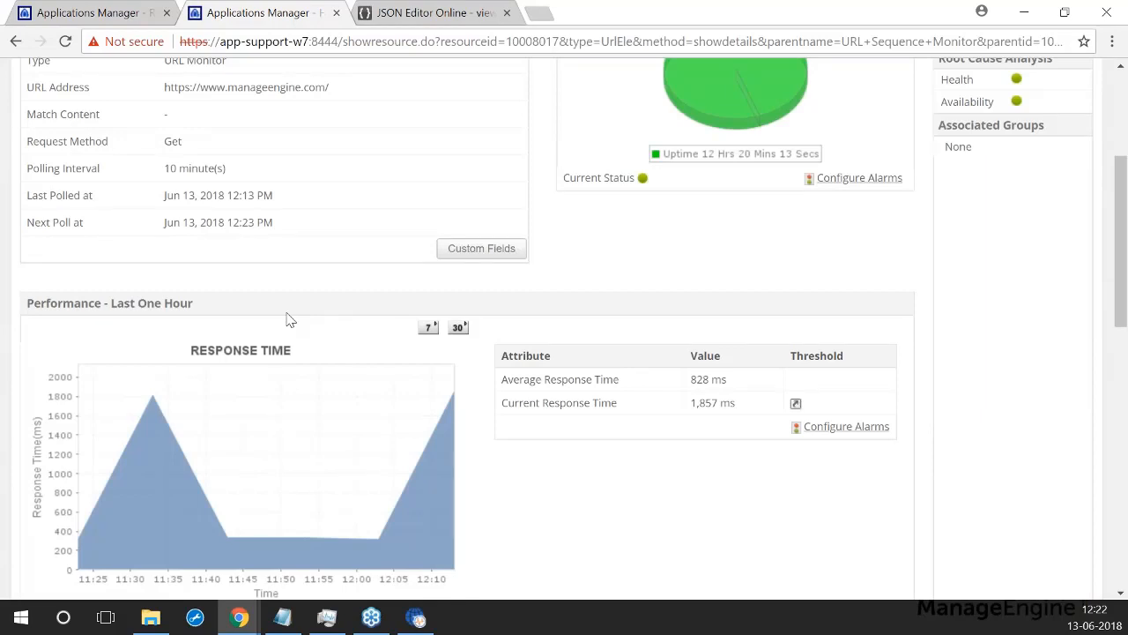
scroll(290, 319, down, 7)
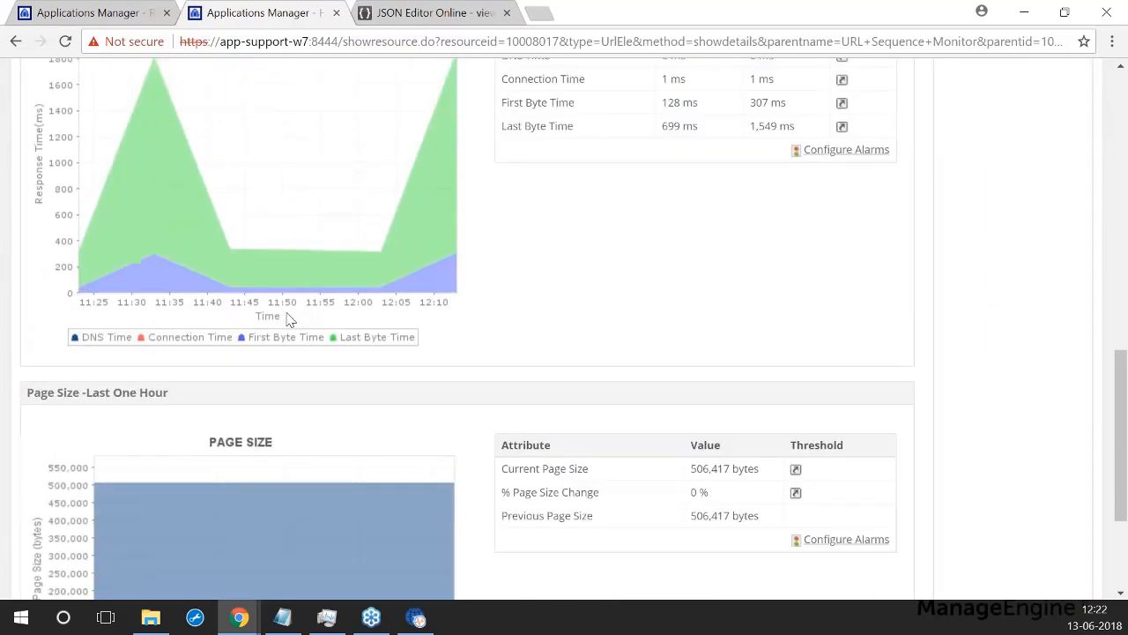
scroll(288, 318, down, 3)
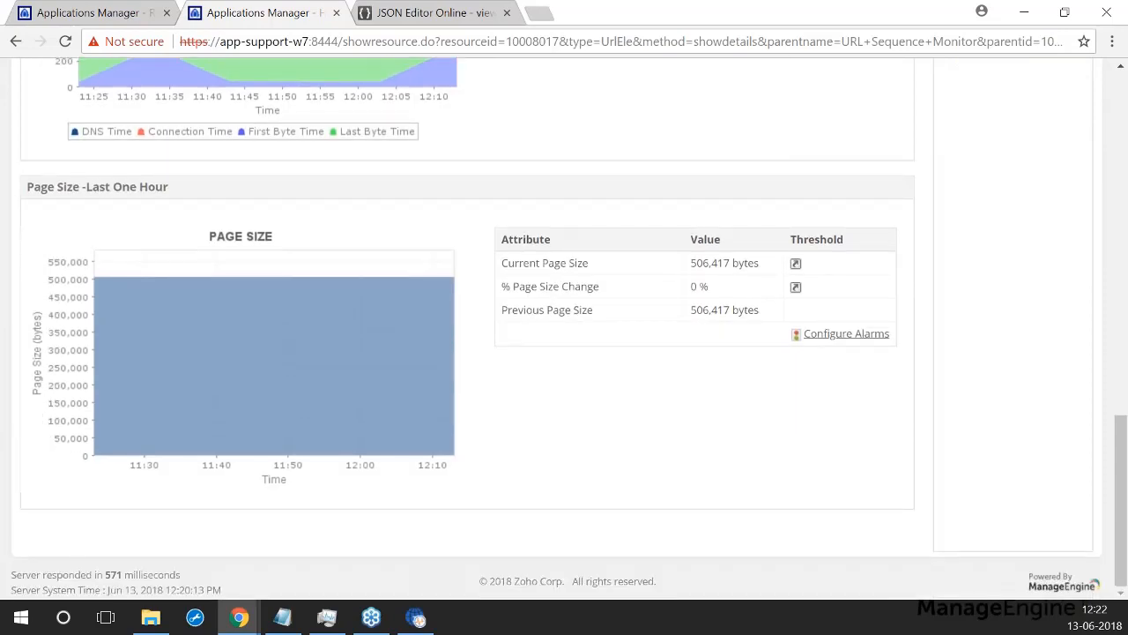
scroll(284, 320, up, 6)
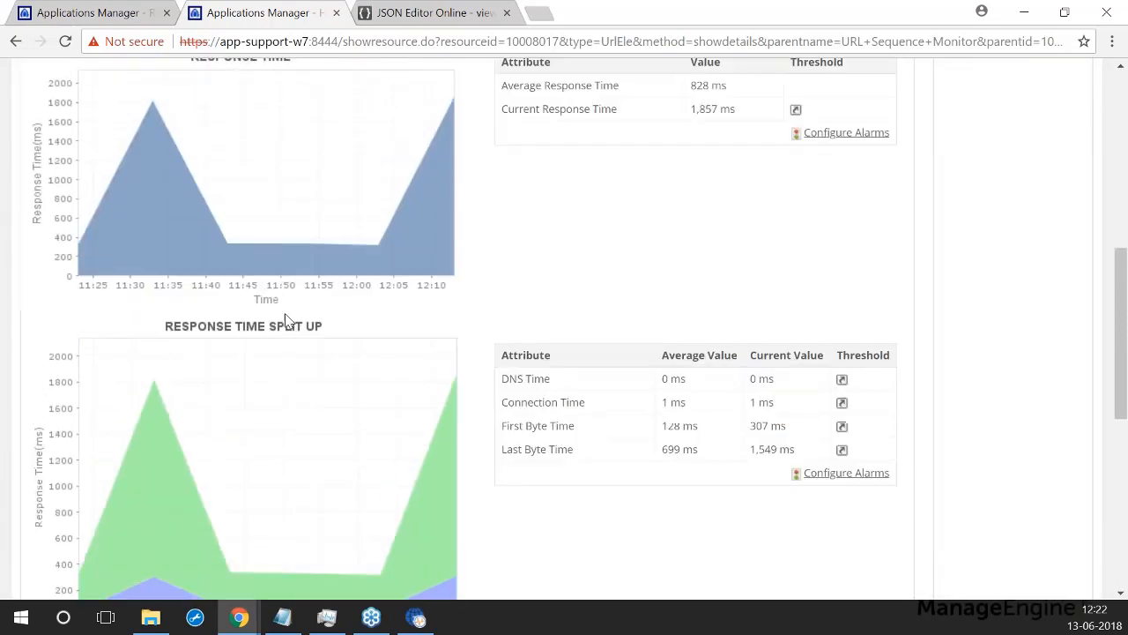
scroll(285, 320, up, 6)
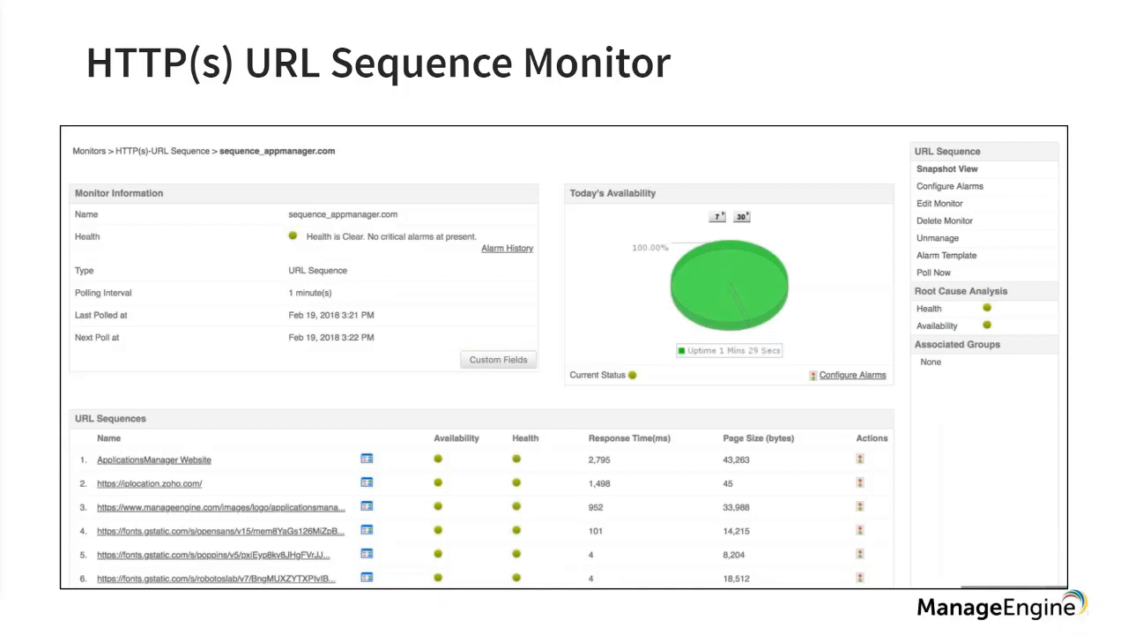
Step: Advance to the 'Why URL/ URL Sequence monitor?' slide
key(Right)
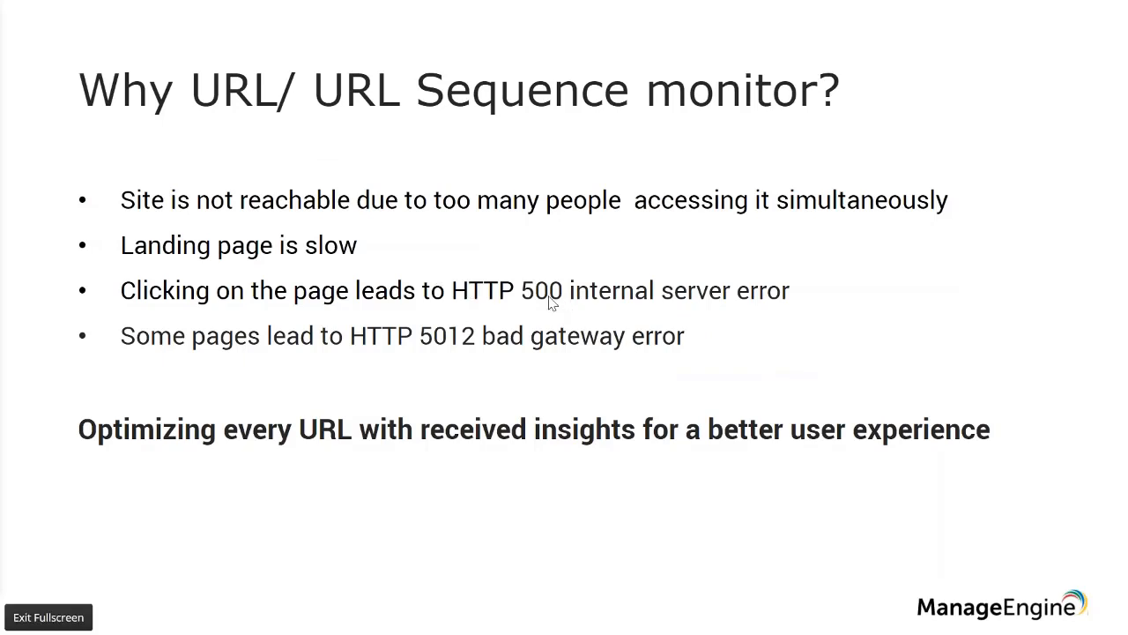
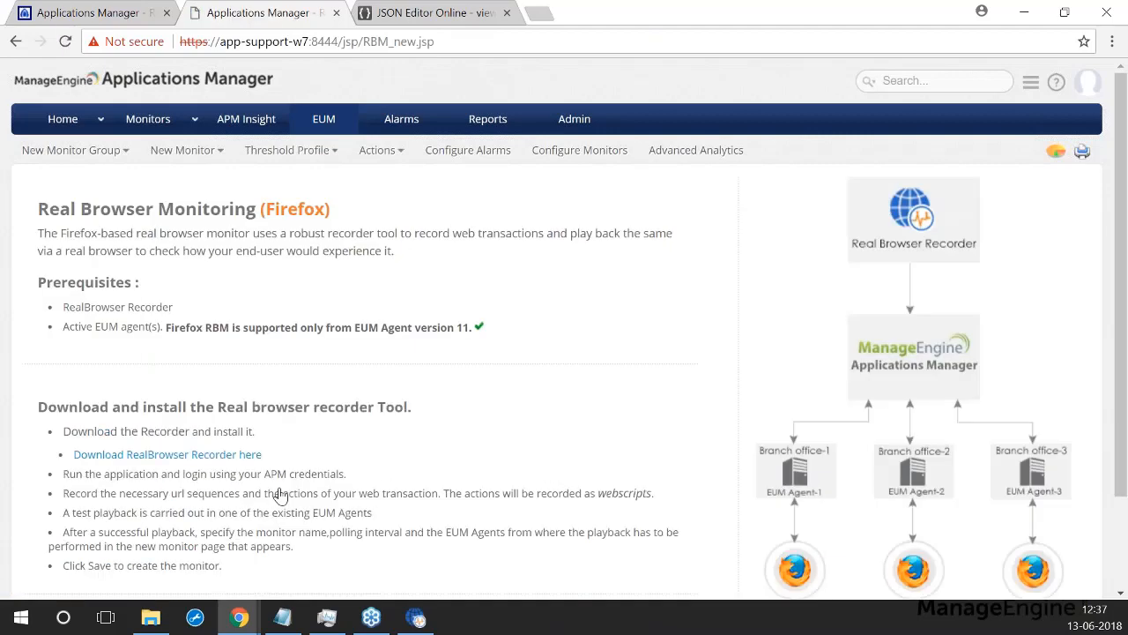
scroll(240, 308, down, 1)
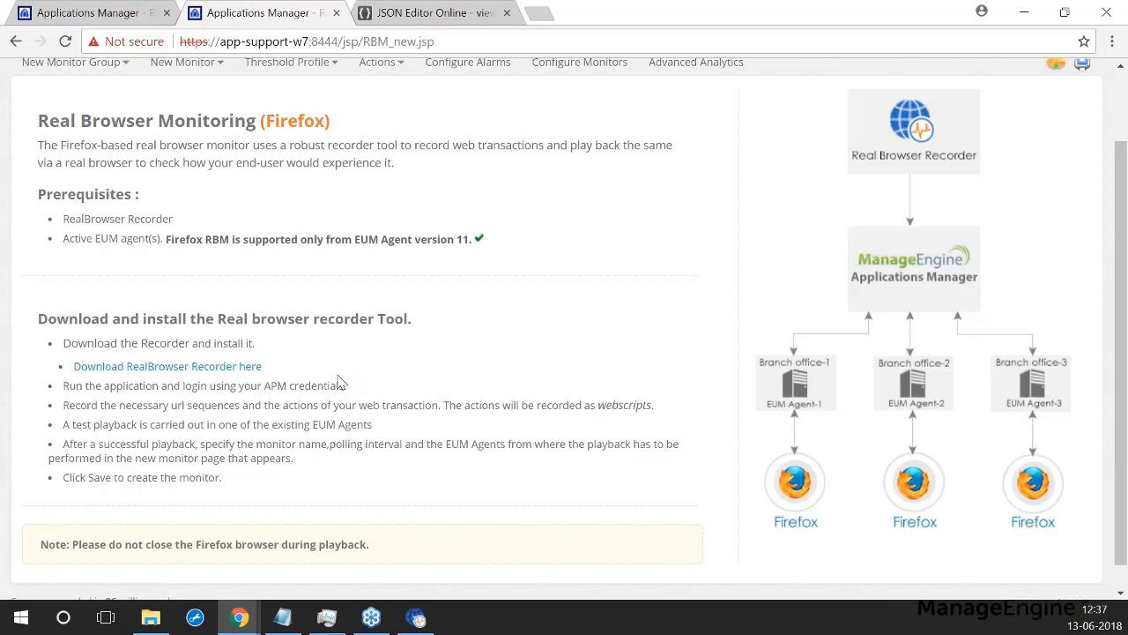
click(323, 619)
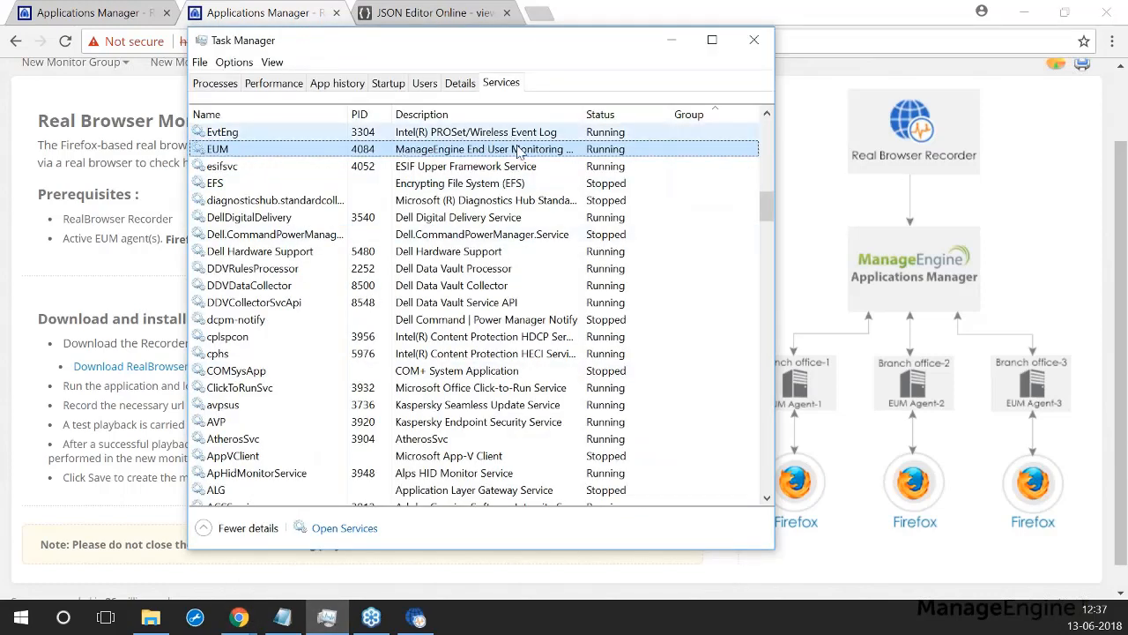
click(669, 40)
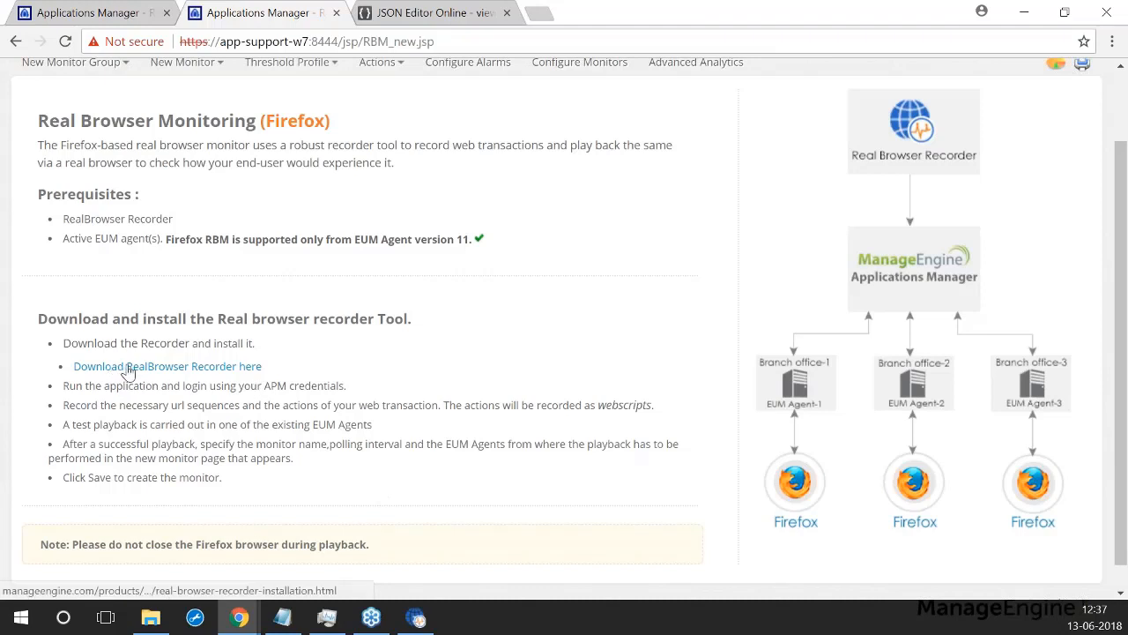
scroll(338, 404, up, 1)
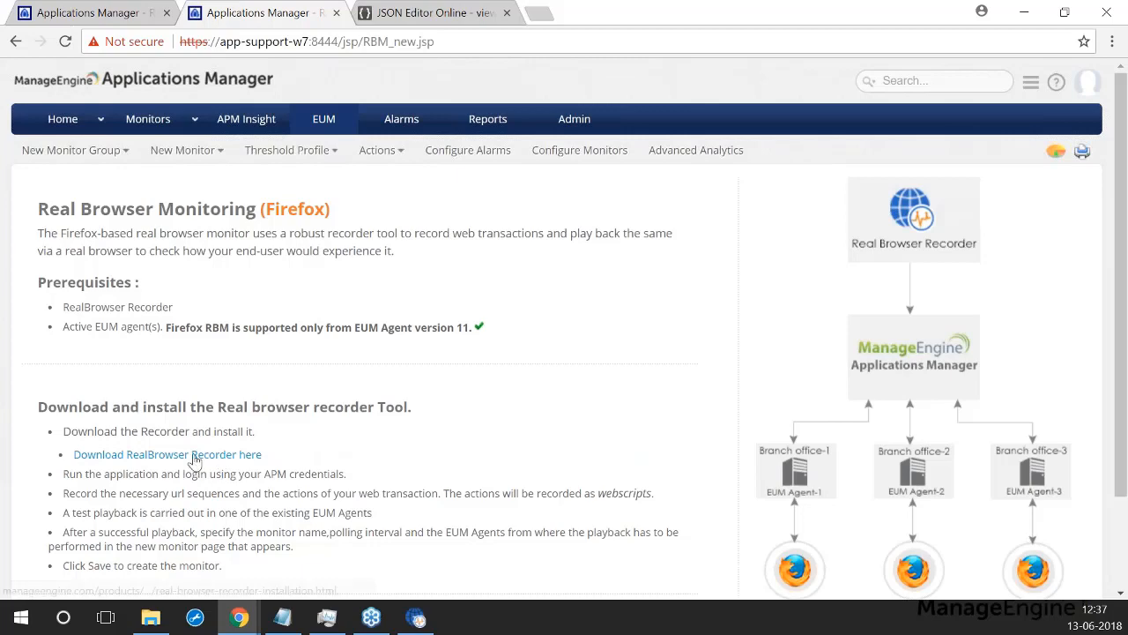
mouse_move(418, 618)
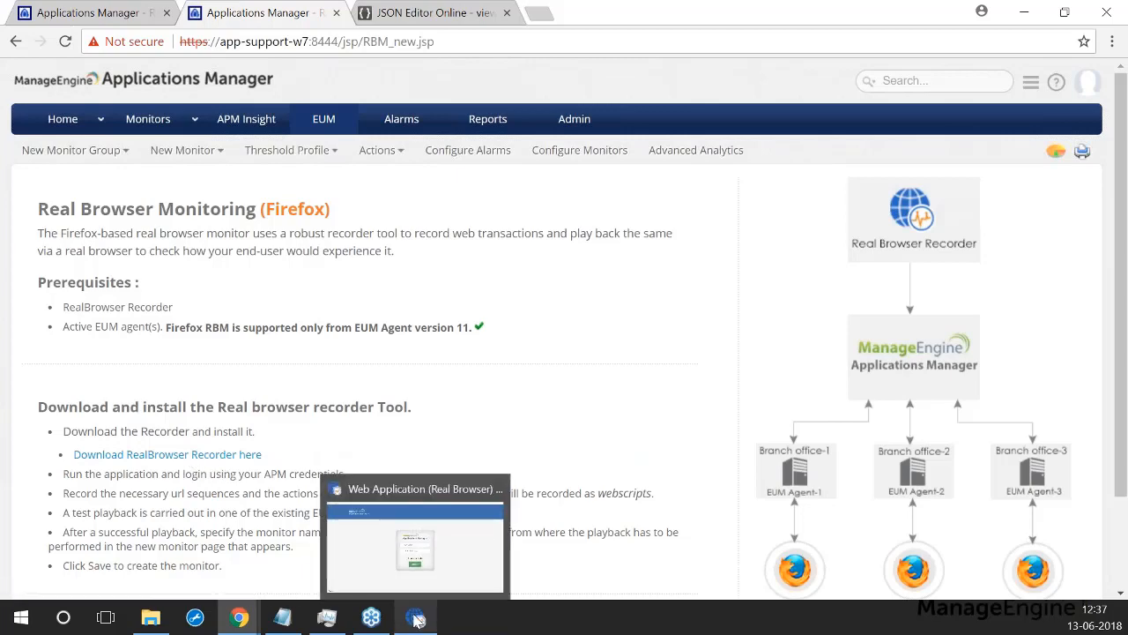
Step: Connect the Real Browser Recorder to host app-support-w7 on SSL port 8444
click(418, 618)
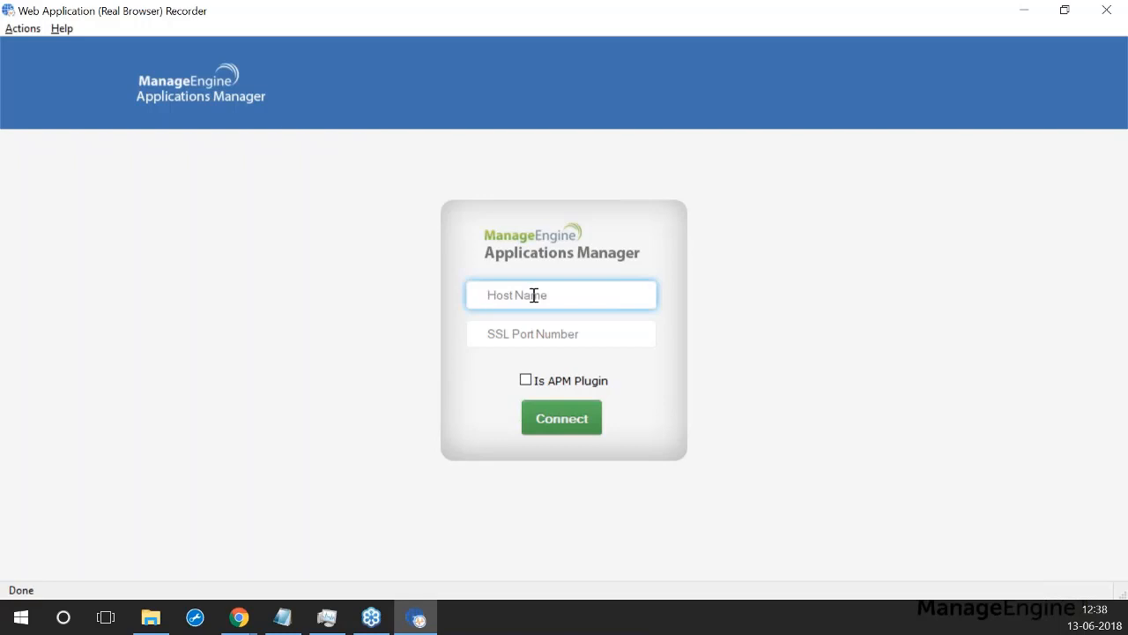
text(app-support-w7)
click(533, 337)
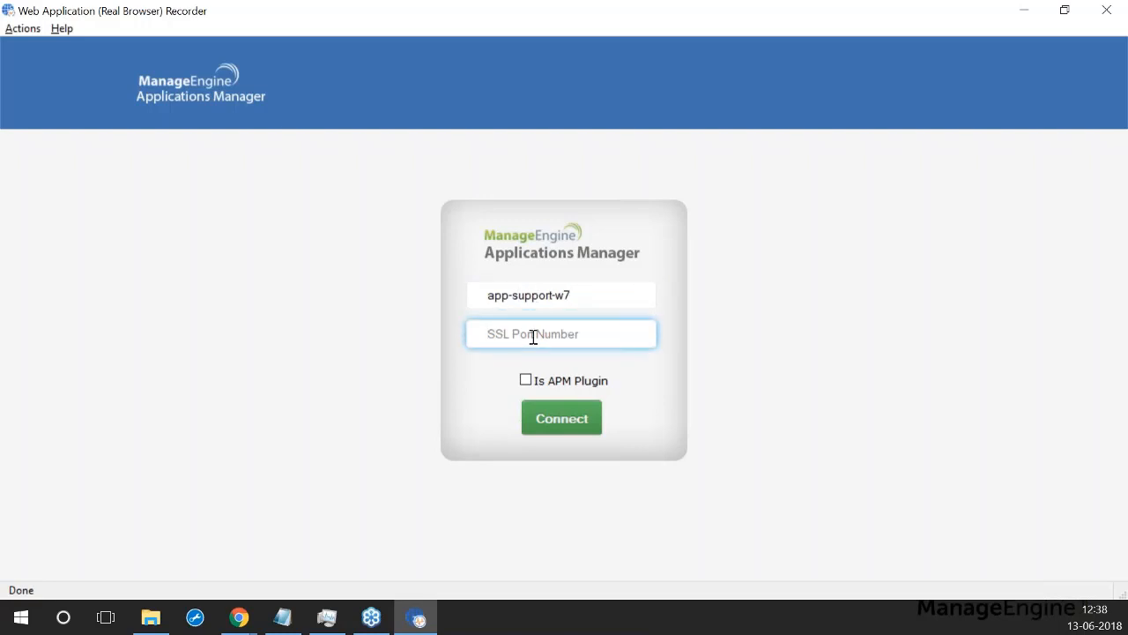
text(8444)
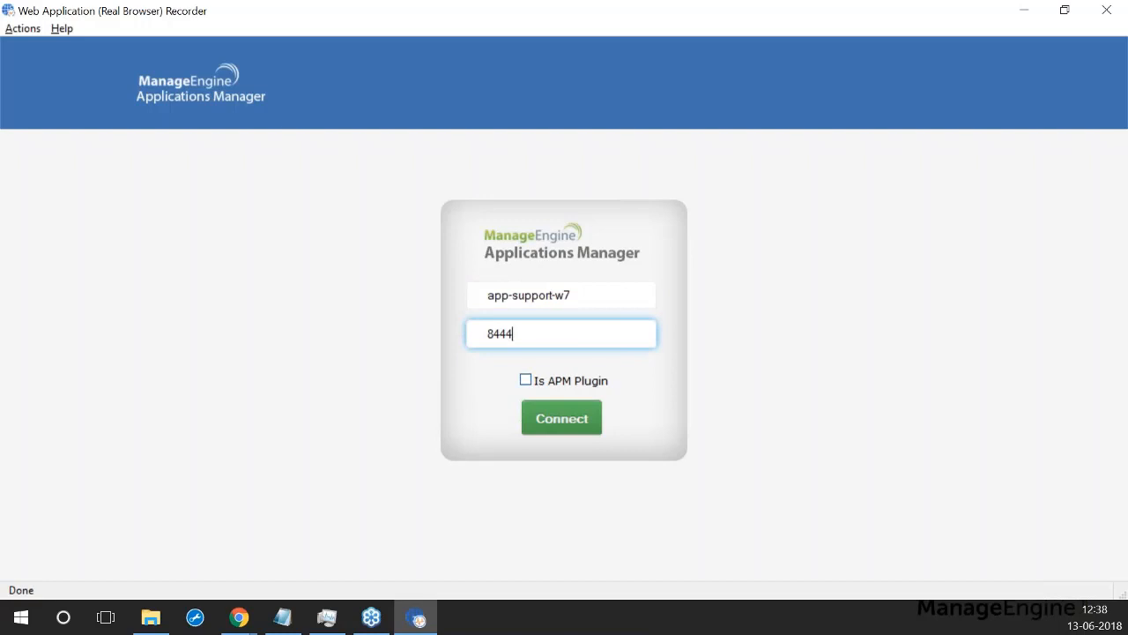
click(564, 419)
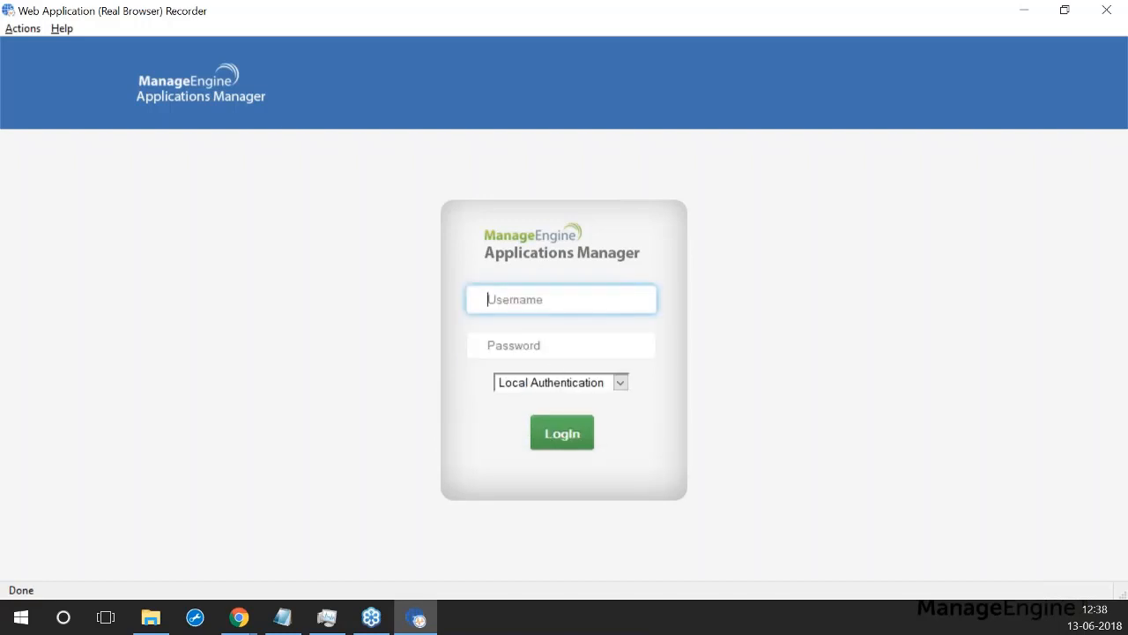
Step: Log in to the recorder with the Applications Manager username and password
text(admmin)
key(BackSpace)
key(BackSpace)
key(BackSpace)
text(in)
click(532, 354)
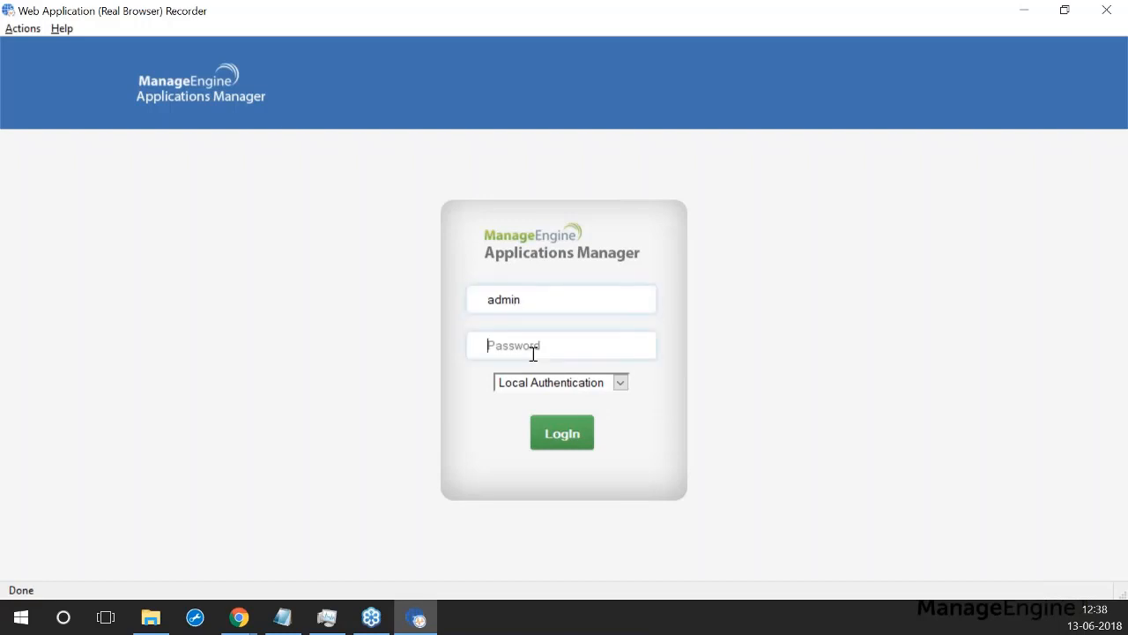
text(ad)
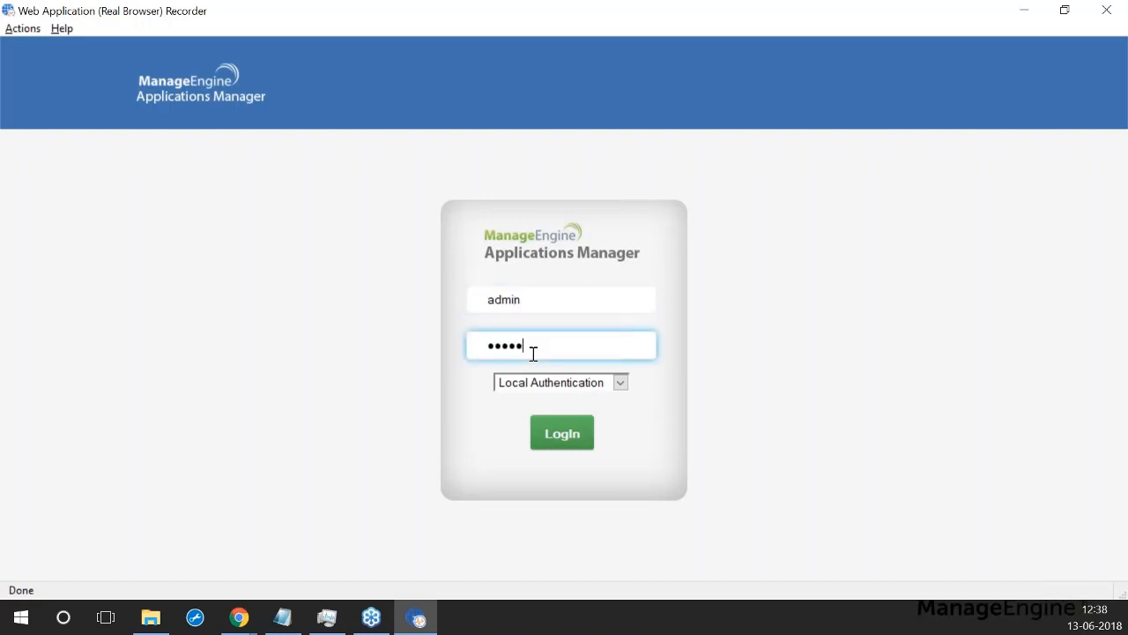
text(min)
click(561, 435)
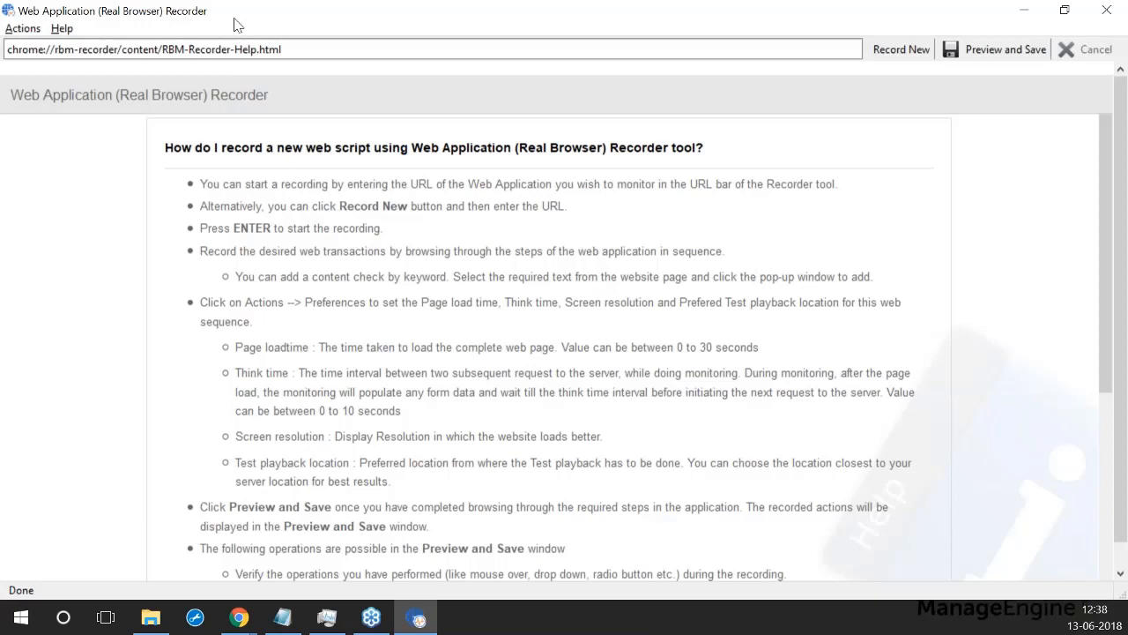
Step: Skim the recorder's help page and start a new web script recording
scroll(483, 251, down, 4)
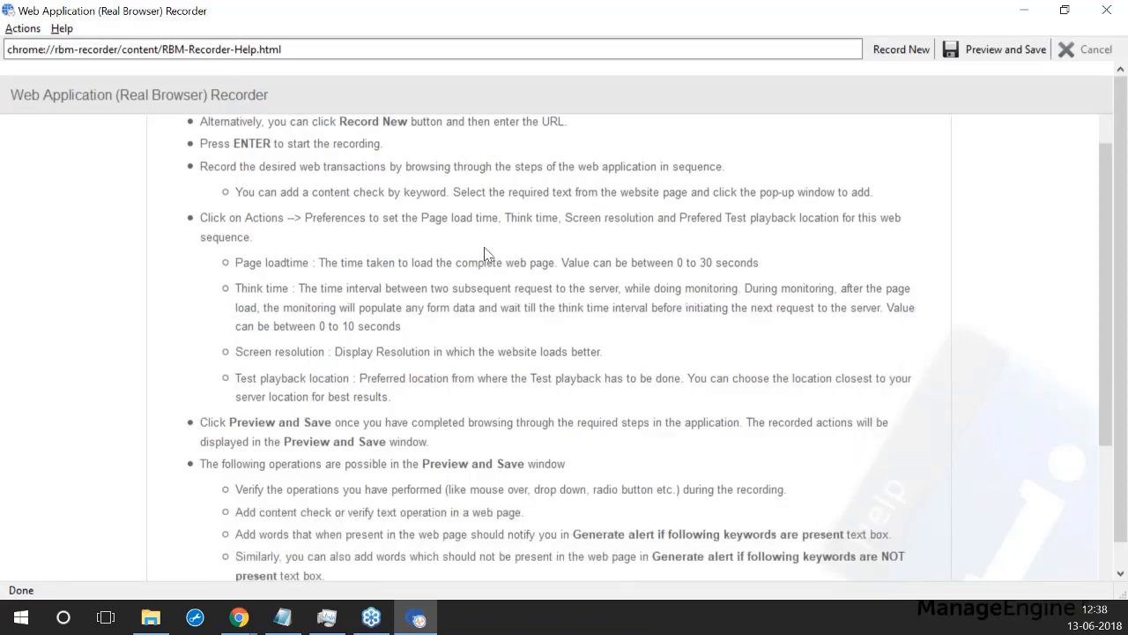
scroll(496, 256, up, 4)
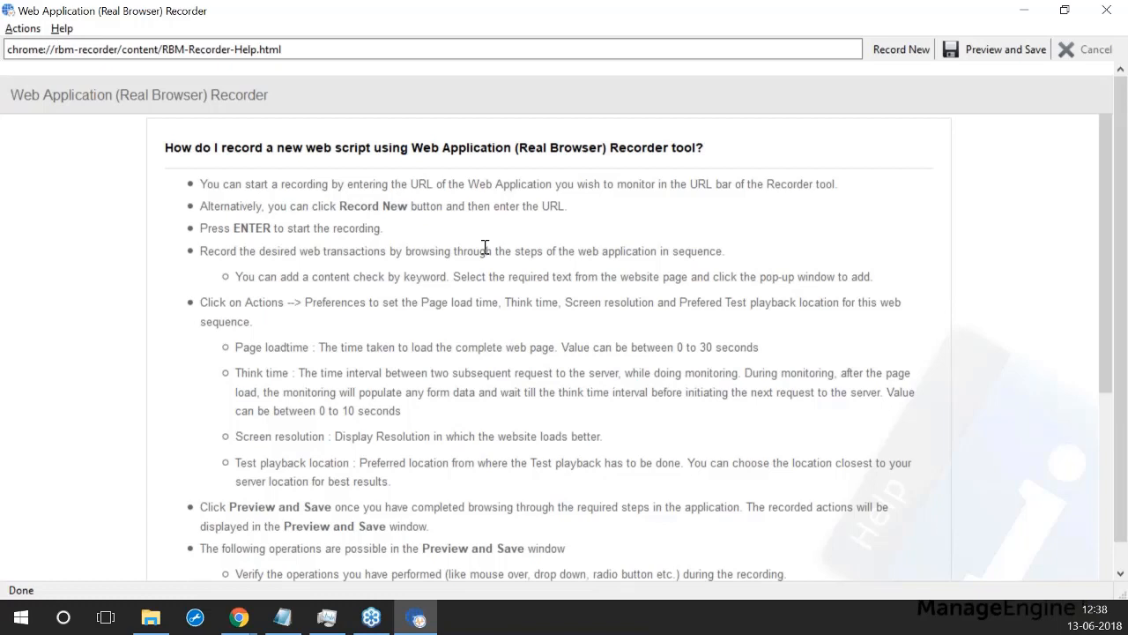
click(887, 50)
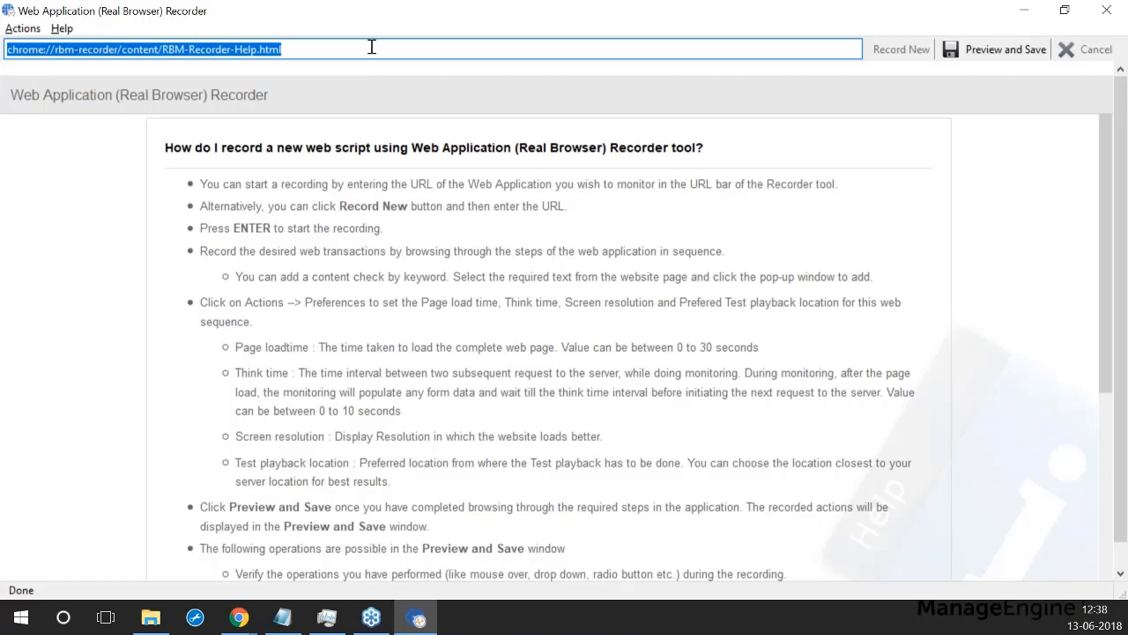
Step: Load manageengine.com and navigate to the Applications Manager product page
text(mana)
key(Down)
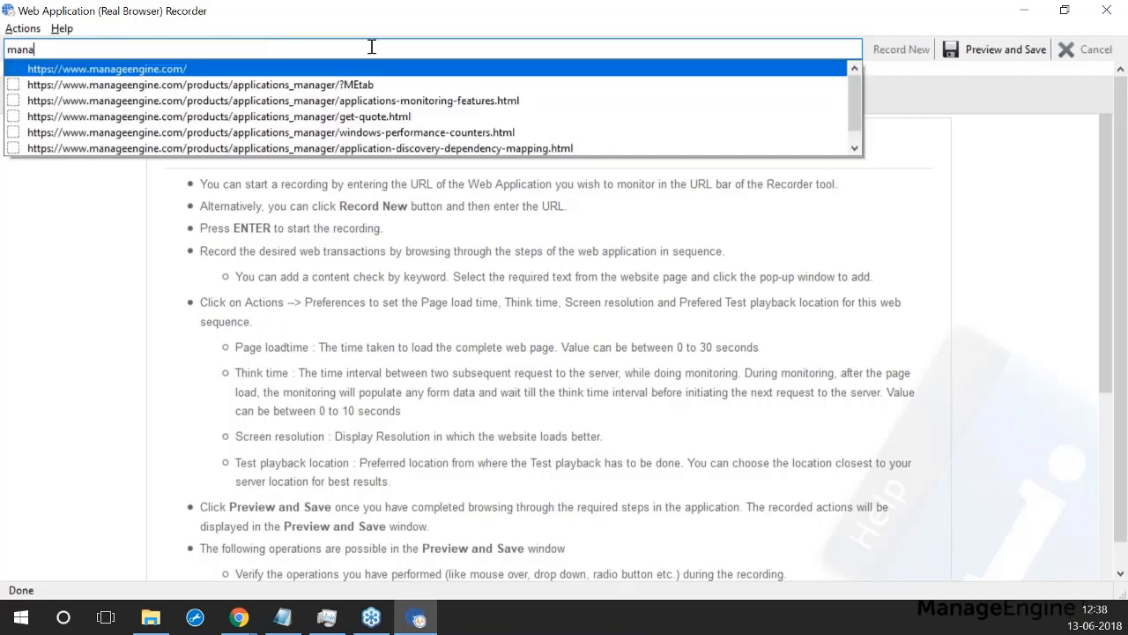
key(Return)
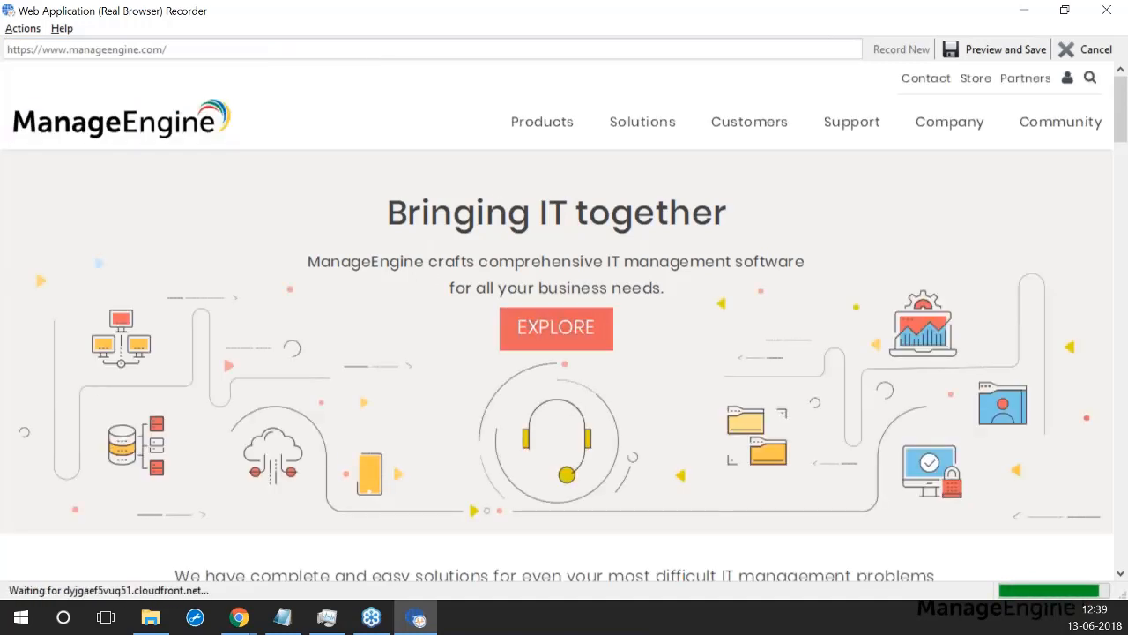
click(543, 124)
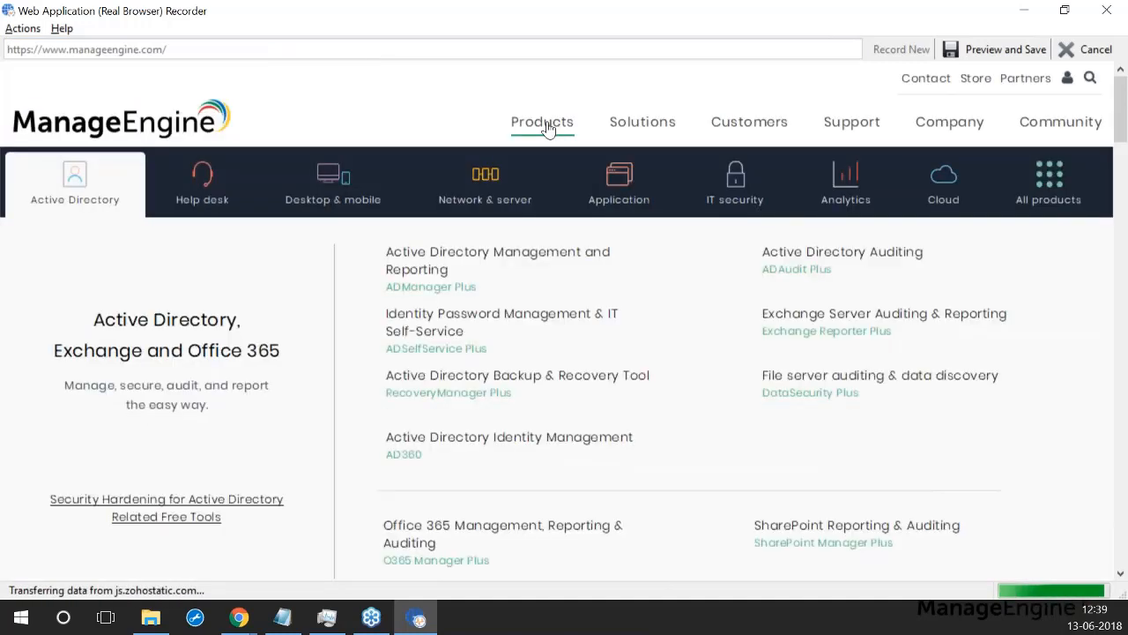
click(619, 181)
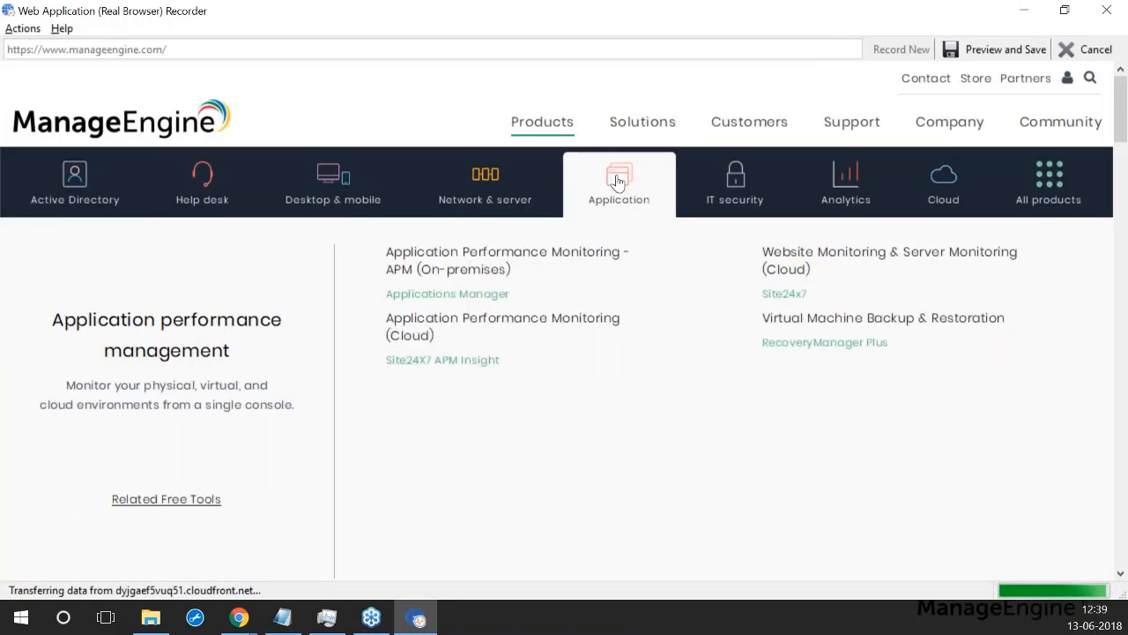
click(448, 295)
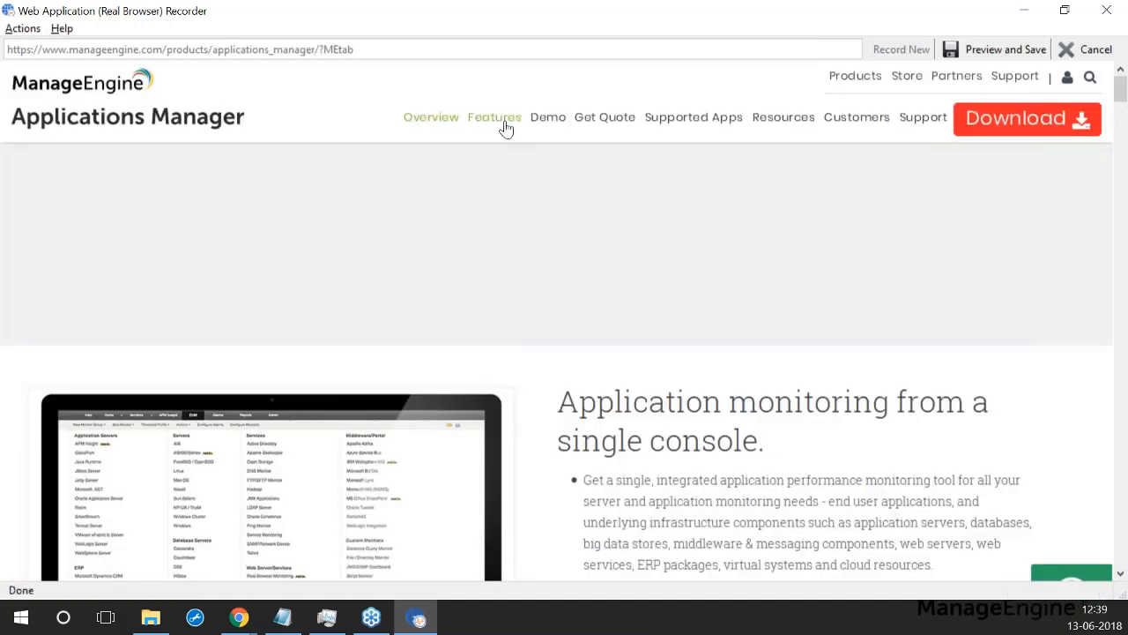
Step: Visit the Demo and Get Quote pages, then stop to preview the recorded transactions
click(541, 129)
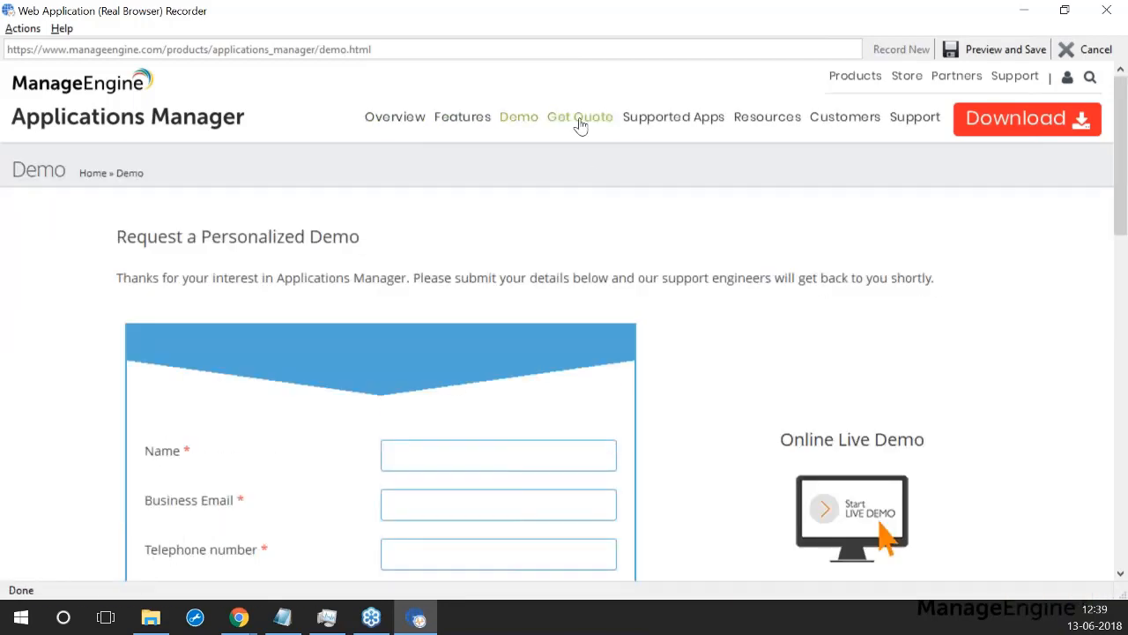
click(572, 119)
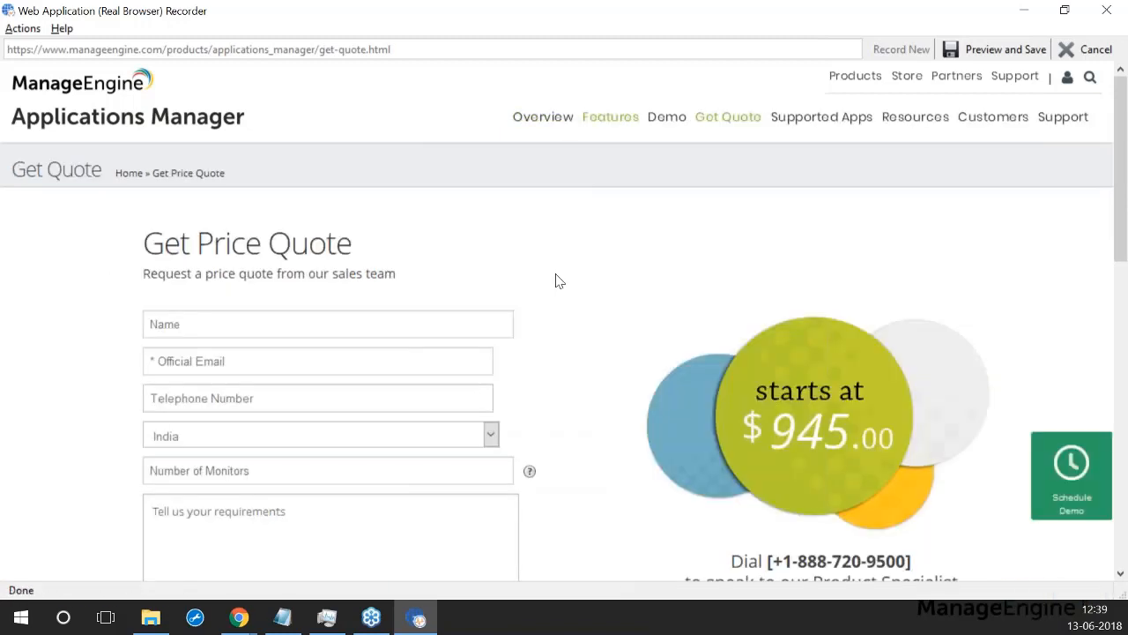
scroll(493, 254, down, 2)
scroll(573, 264, up, 2)
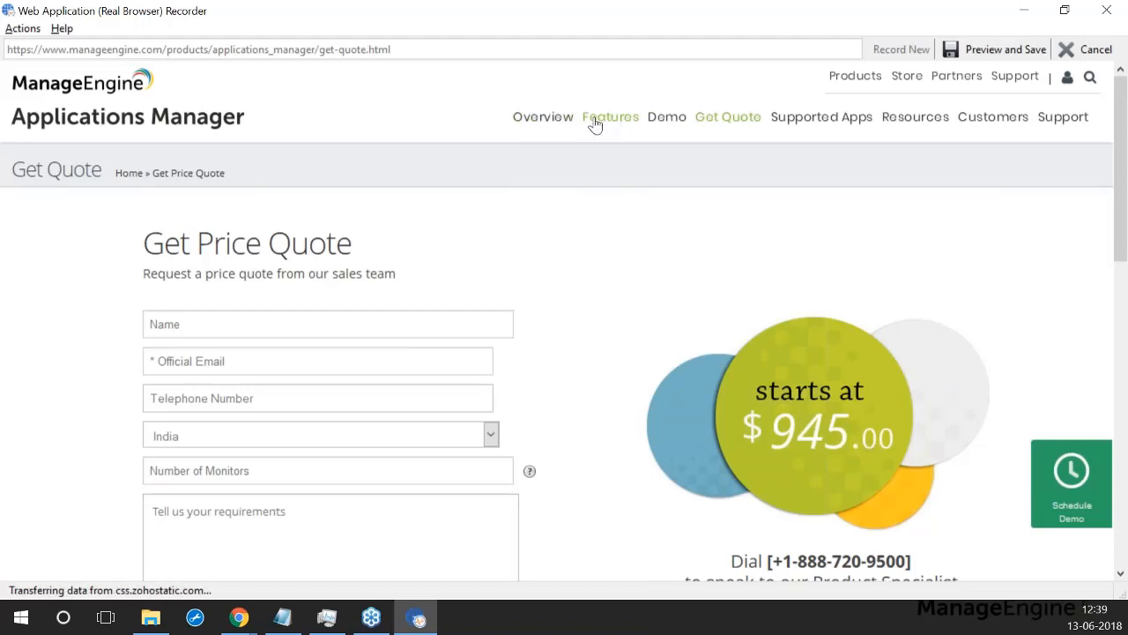
click(664, 128)
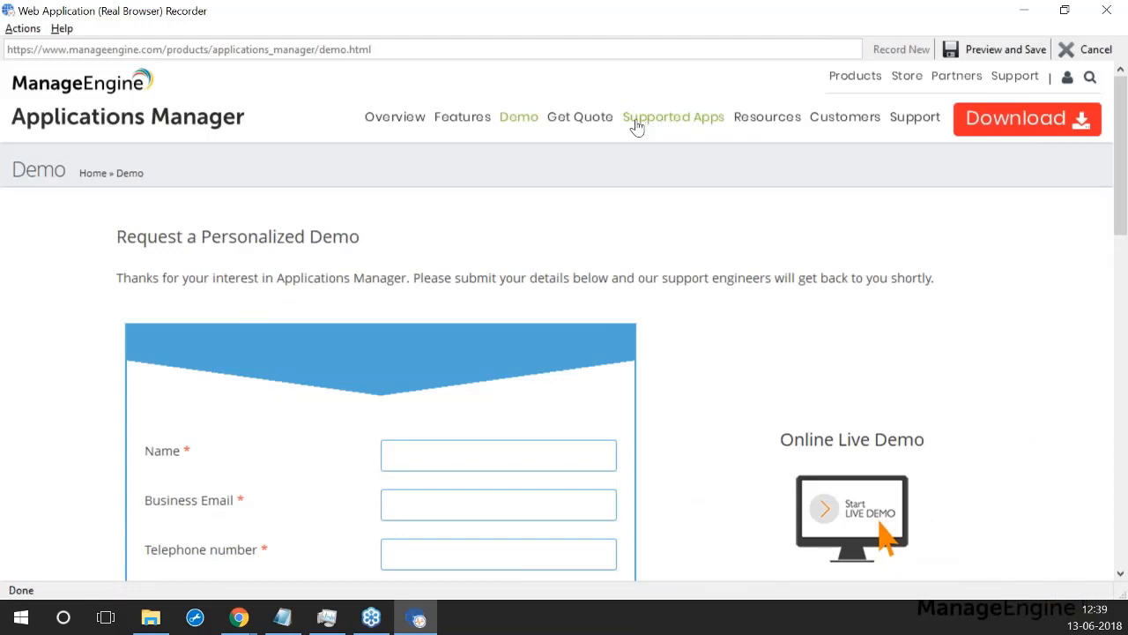
click(572, 124)
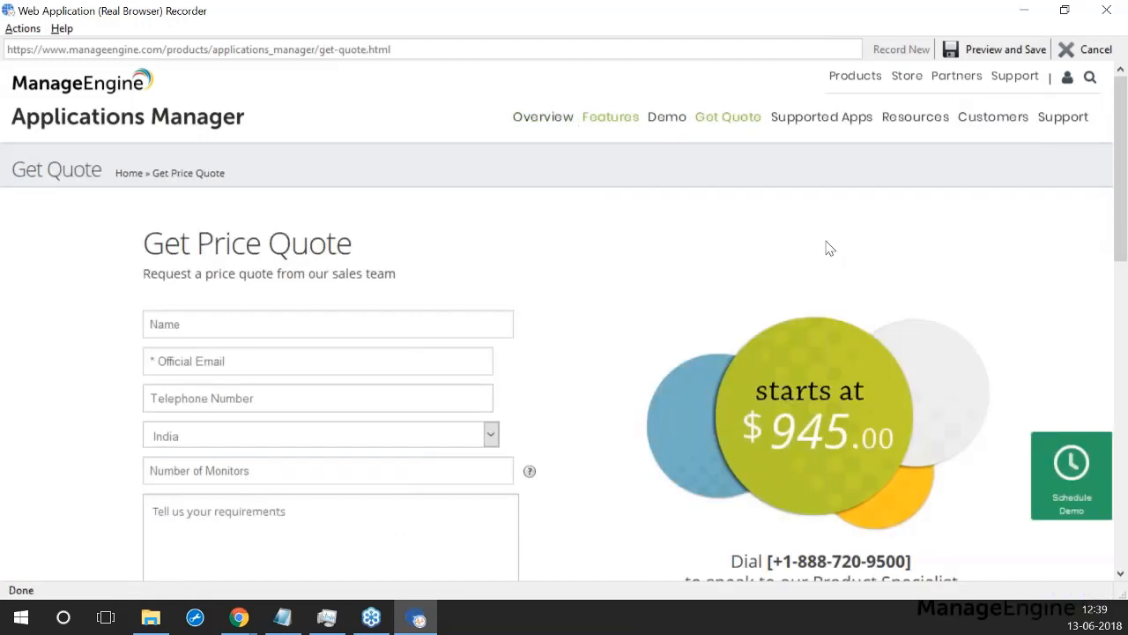
click(1000, 53)
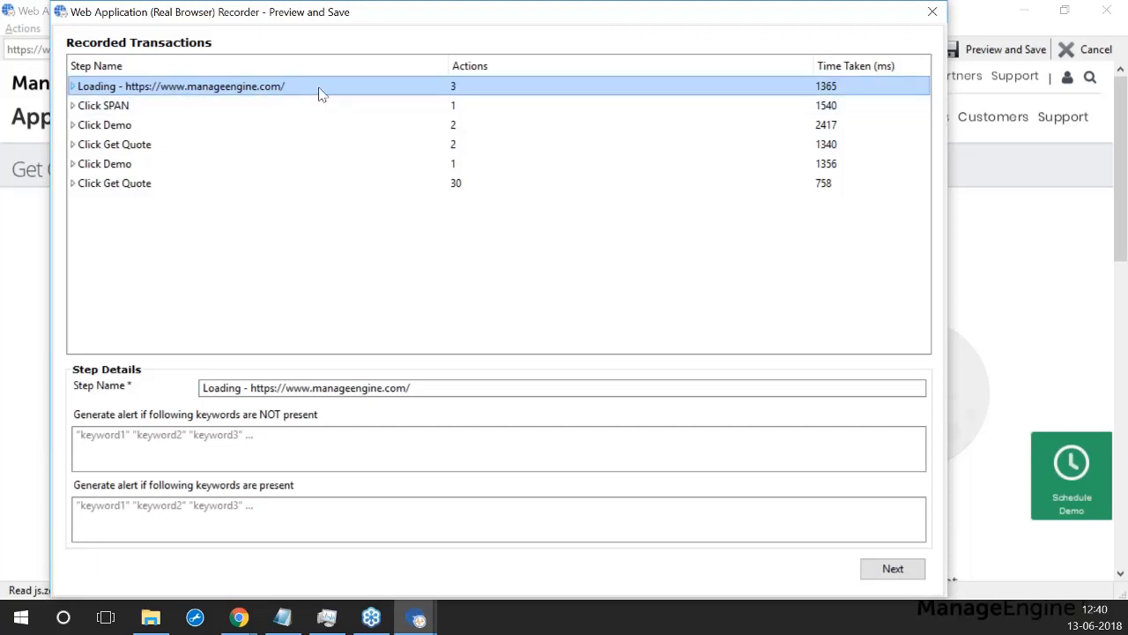
Step: Replace the Loading step's name with 'Step 1', check Click SPAN, and continue to settings
click(73, 87)
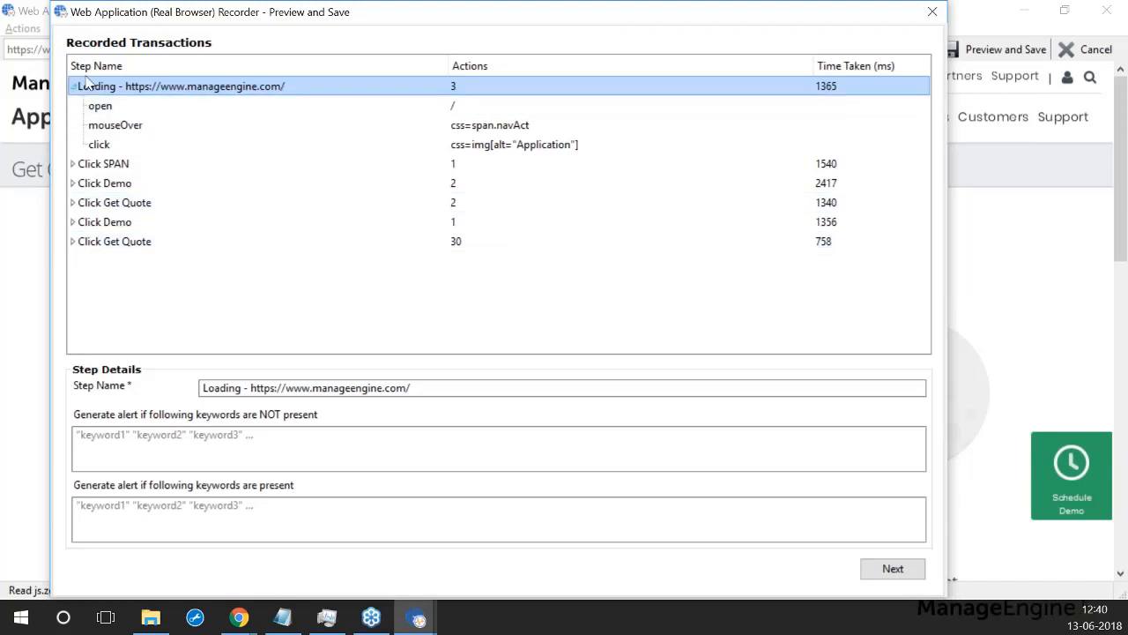
click(74, 86)
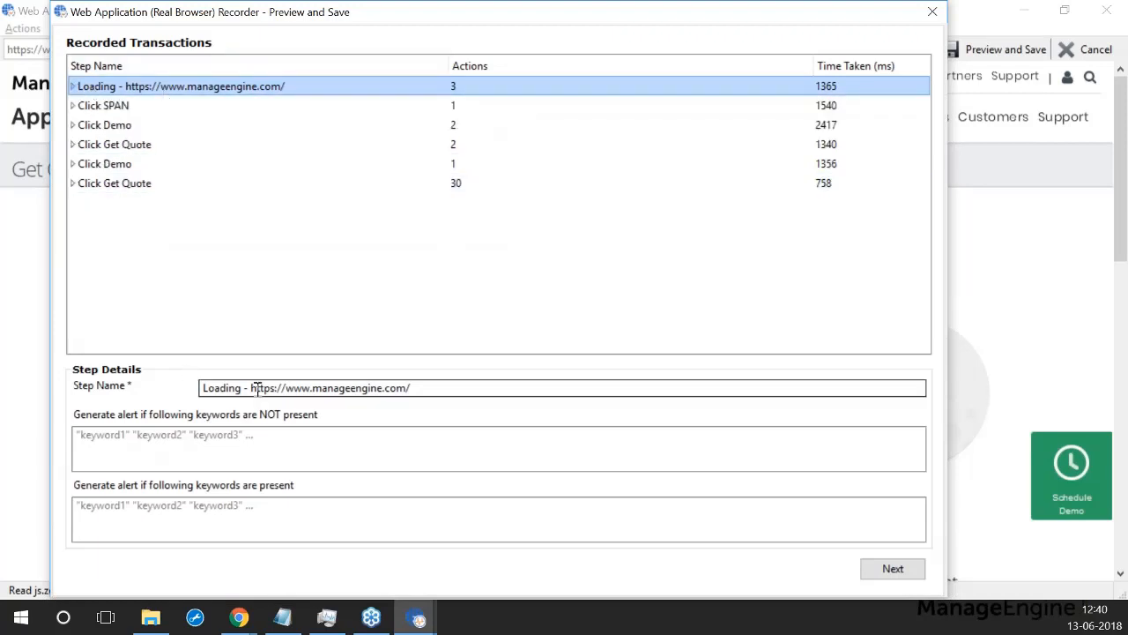
double_click(340, 388)
double_click(341, 389)
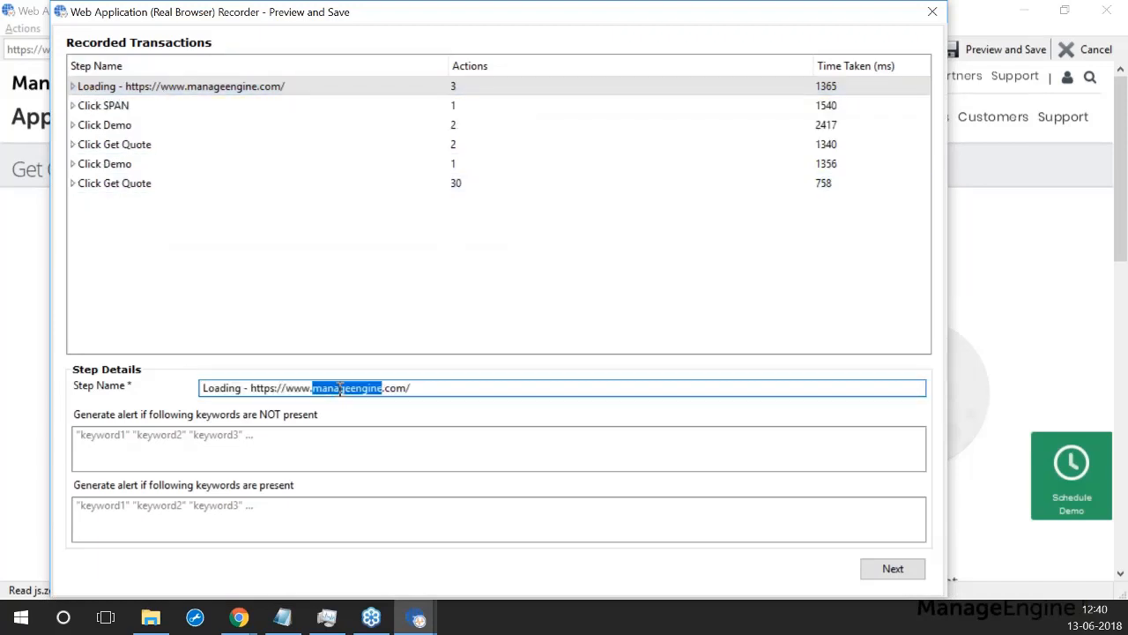
key(ctrl+a)
text(S)
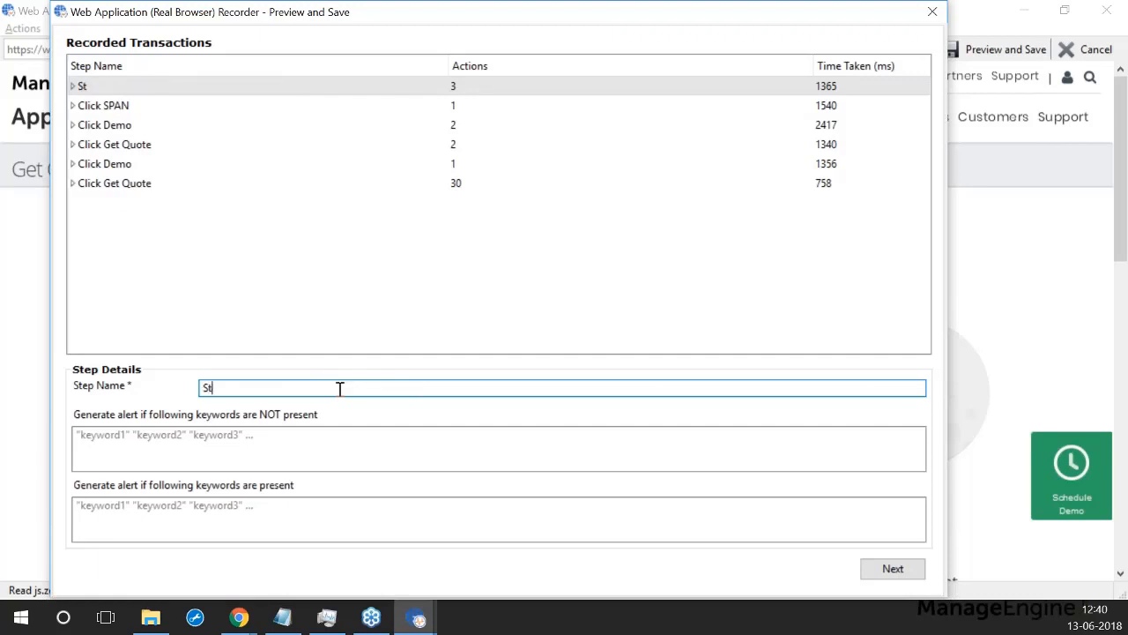
click(97, 106)
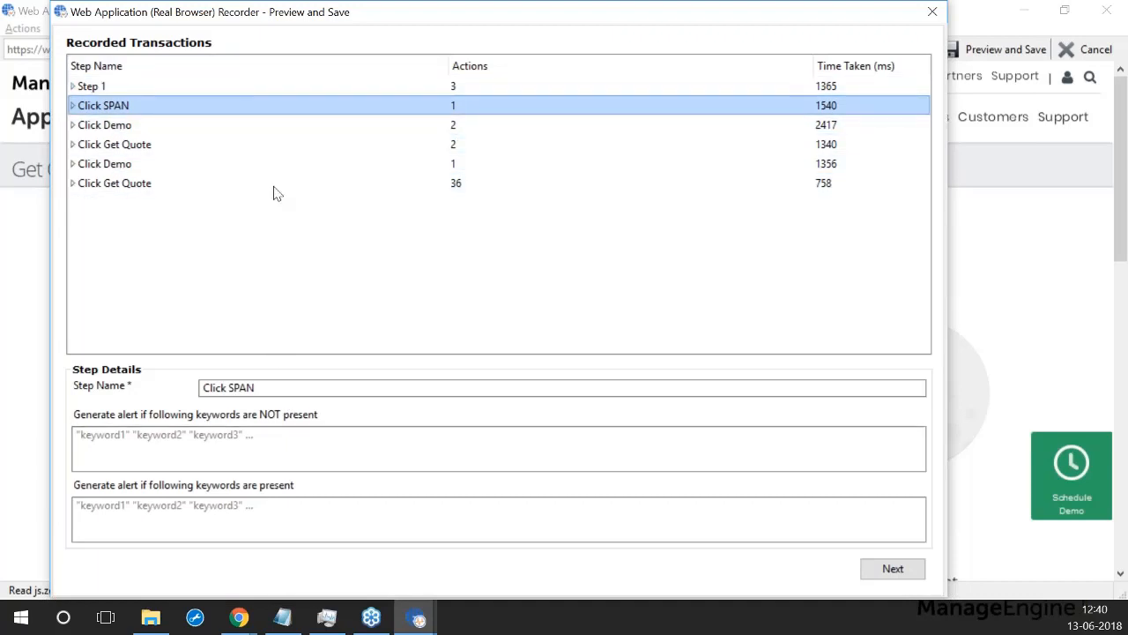
click(917, 569)
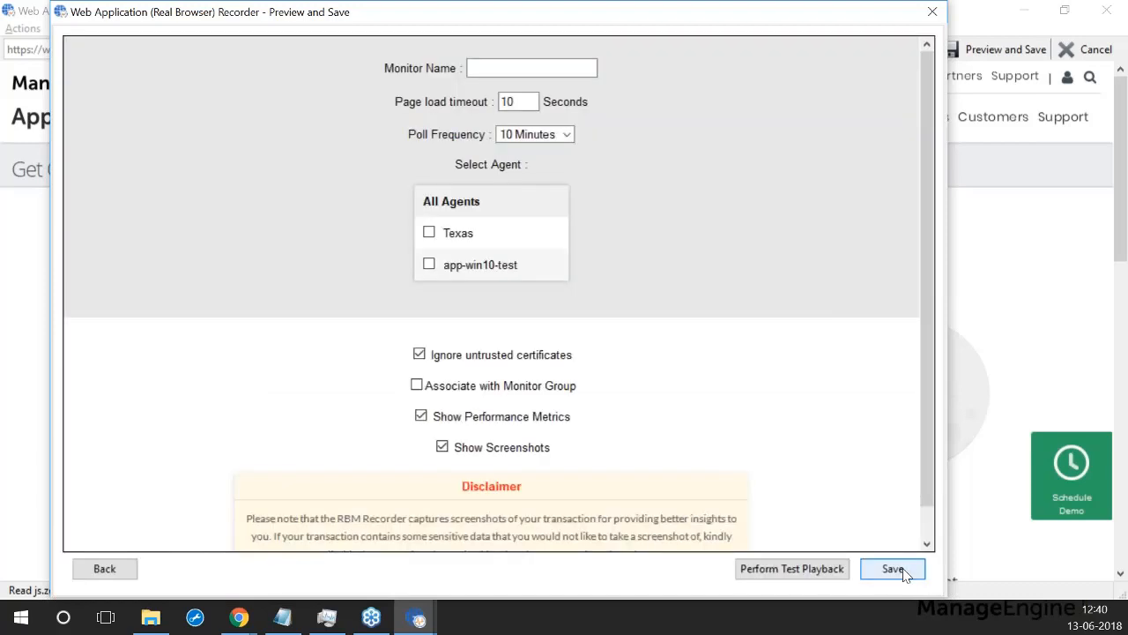
Step: Name the monitor 'RBM test', select the Texas agent, and save it
click(542, 68)
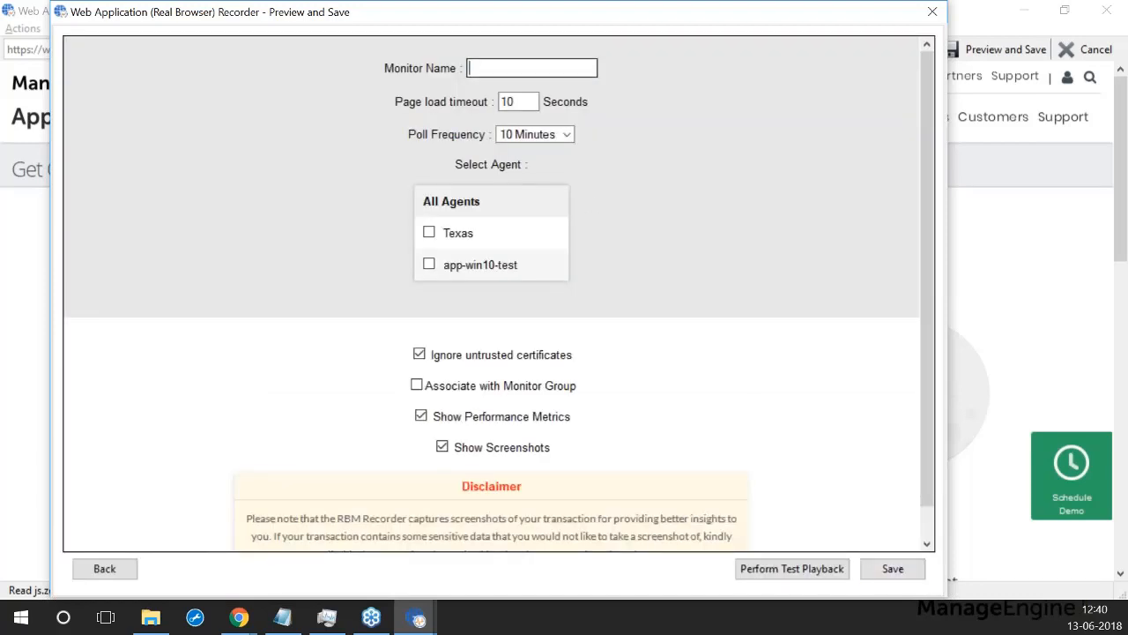
text(RBM test)
click(528, 101)
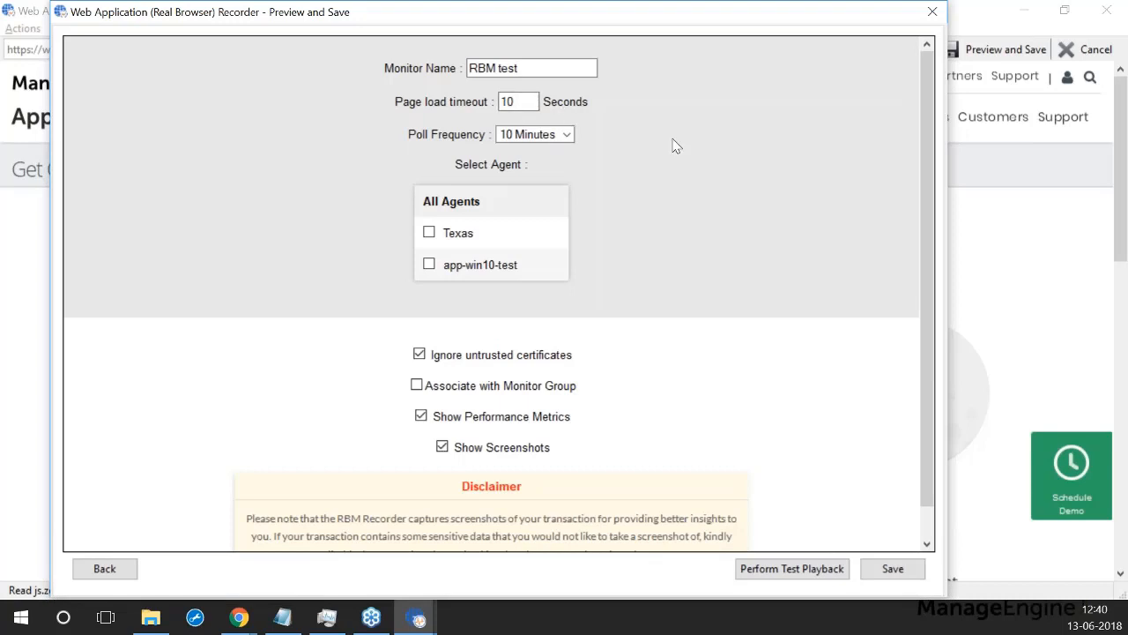
scroll(691, 196, down, 1)
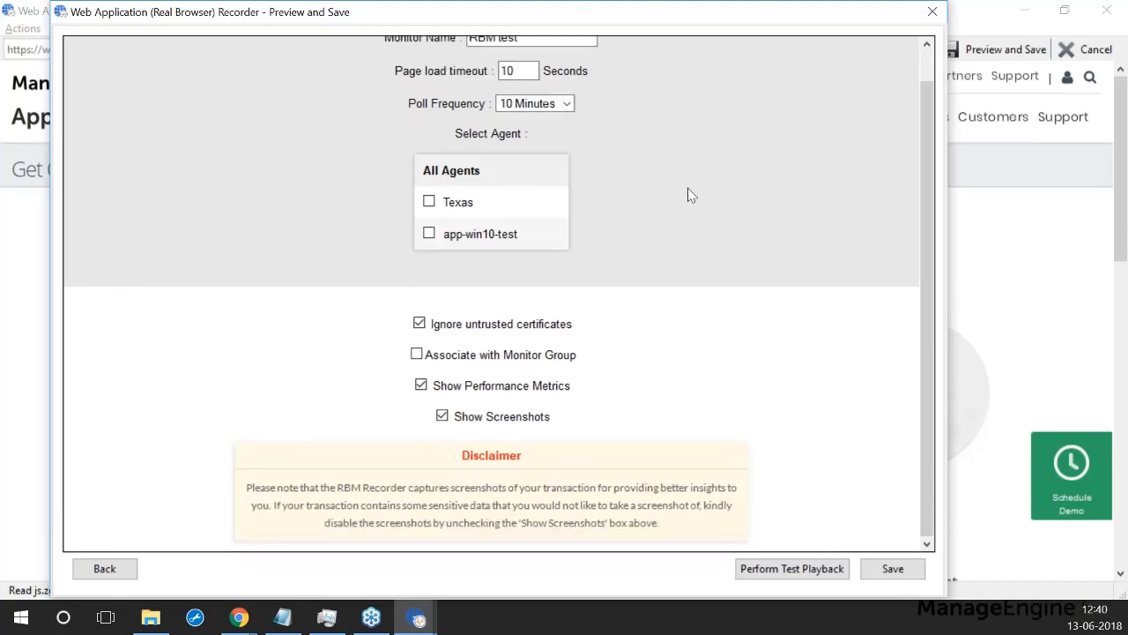
click(430, 201)
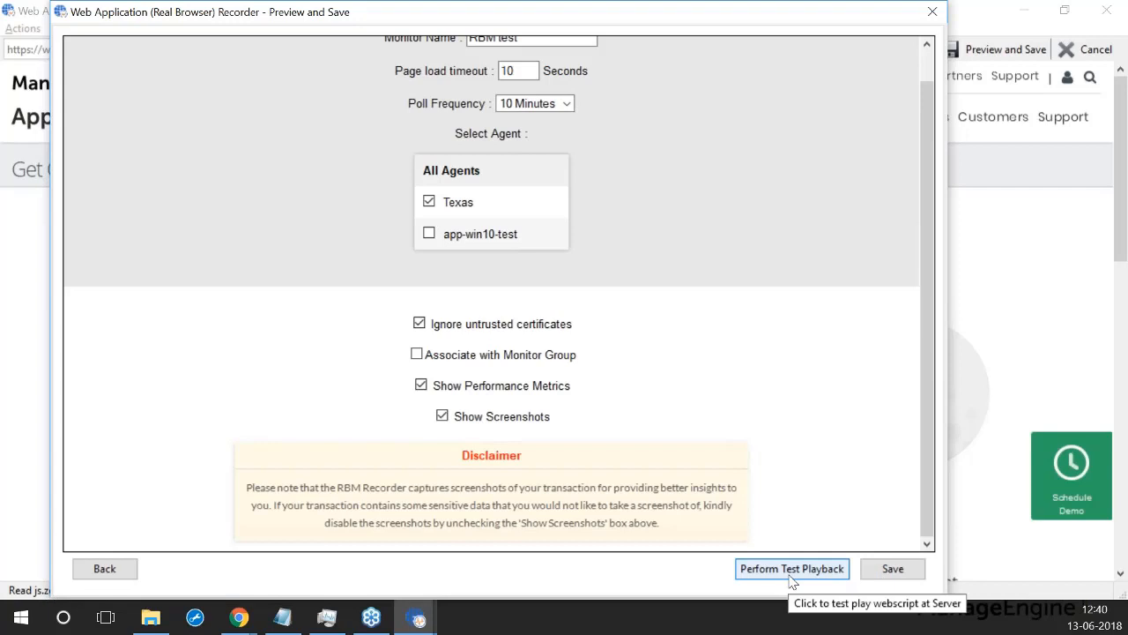
click(899, 579)
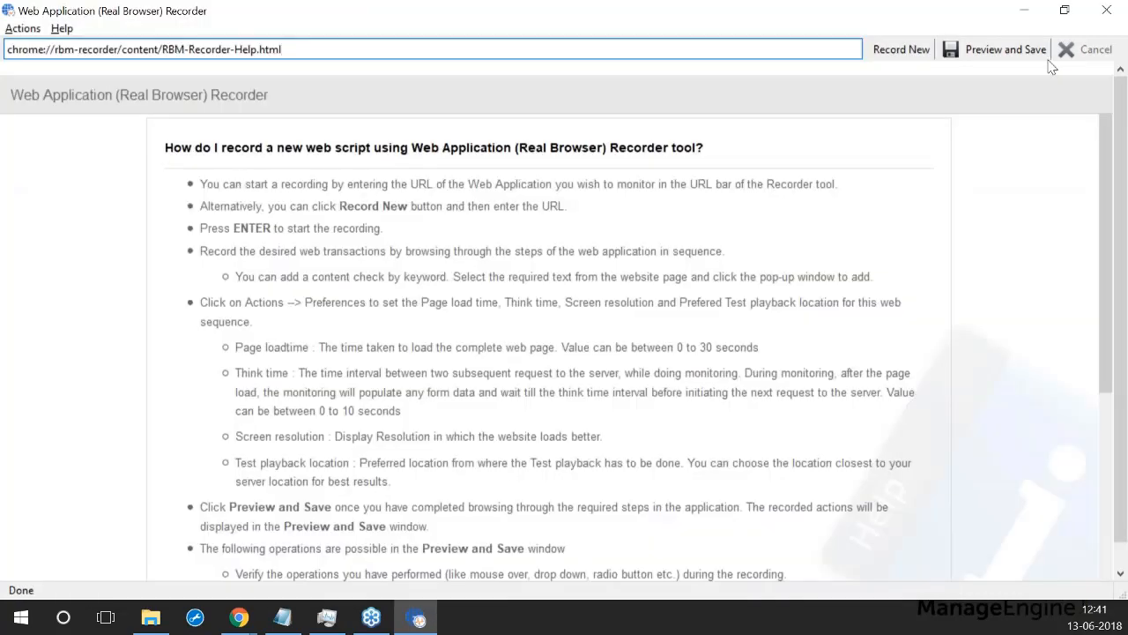
Step: Back in Applications Manager, list the Real Browser Monitoring monitors from the Monitors category view
click(1106, 10)
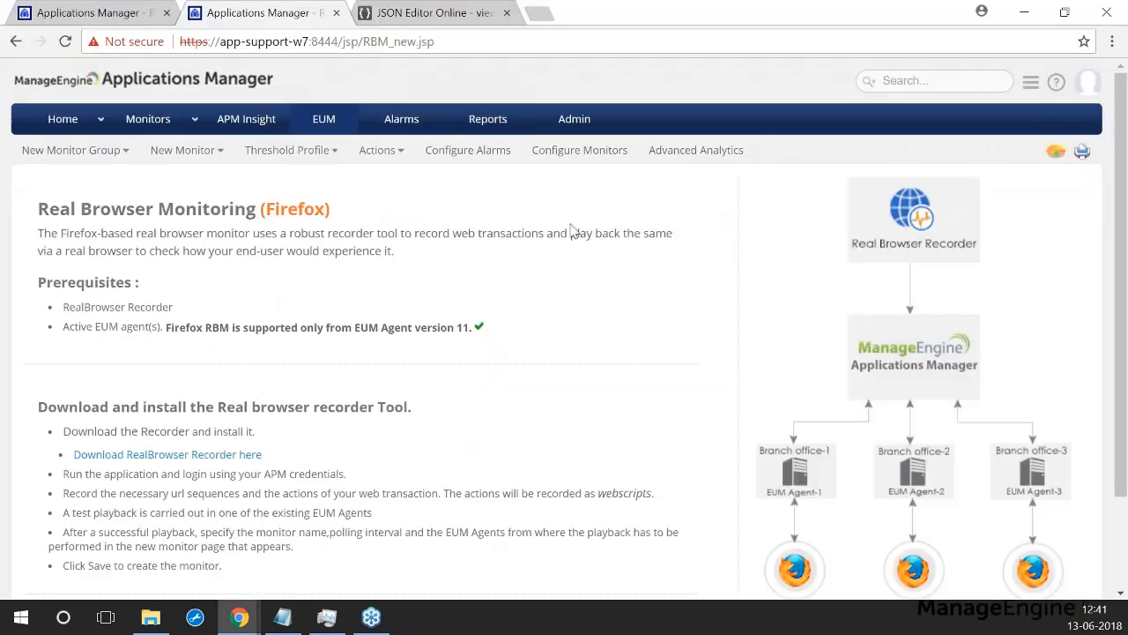
click(147, 118)
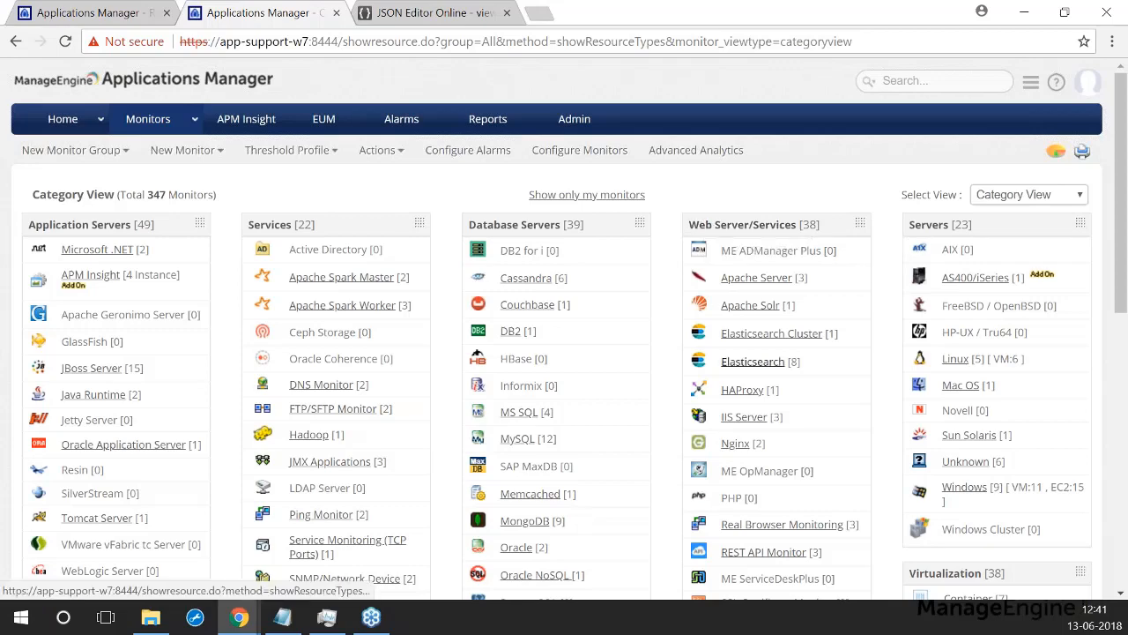
scroll(776, 423, down, 1)
click(775, 436)
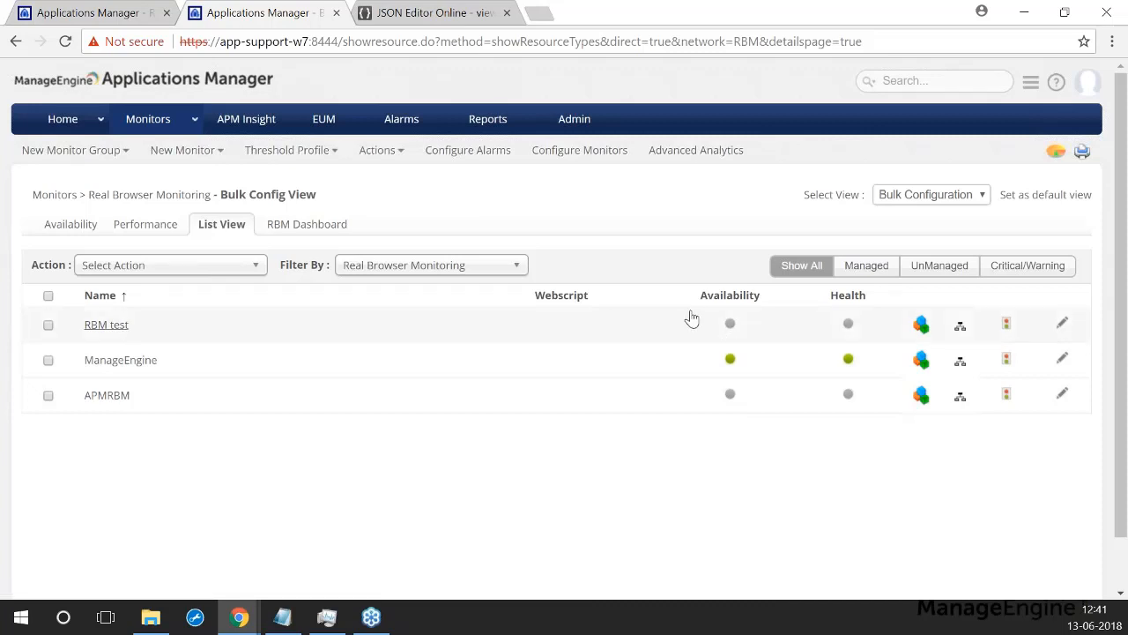
Step: Review the ManageEngine monitor's Performance Overview, then open its ManageEngine-Texas agent page
click(123, 362)
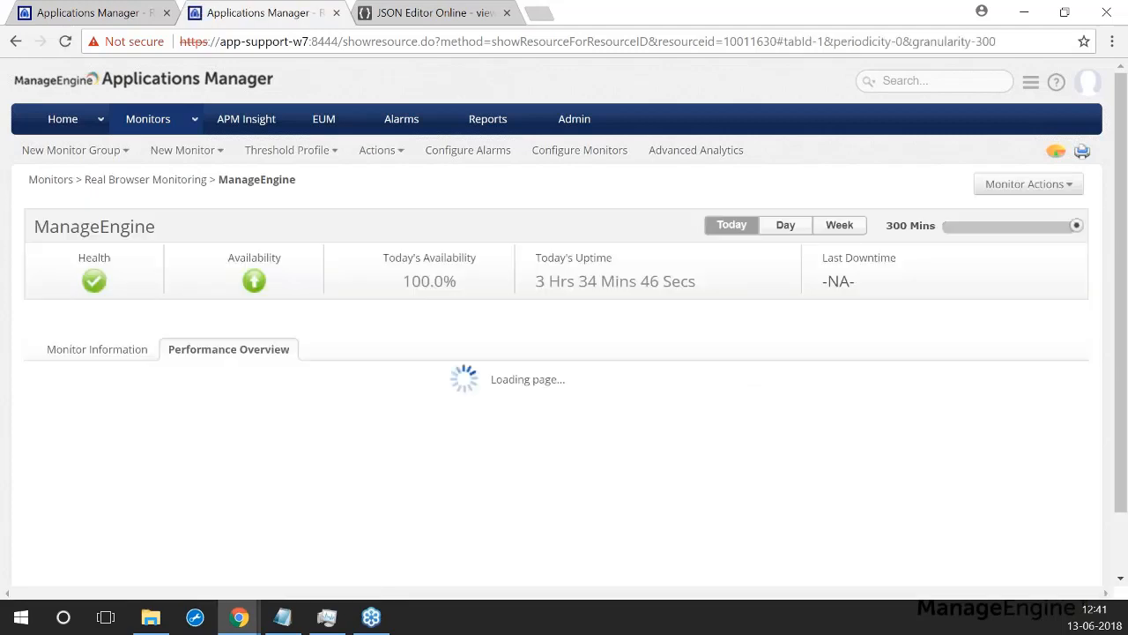
scroll(357, 375, down, 2)
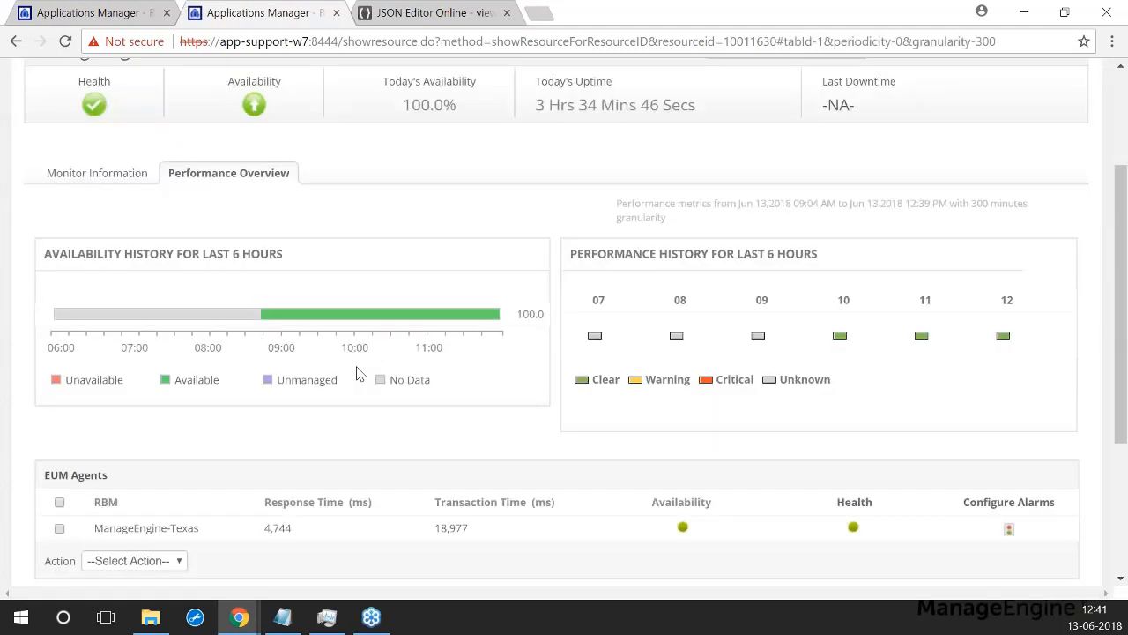
scroll(357, 374, down, 2)
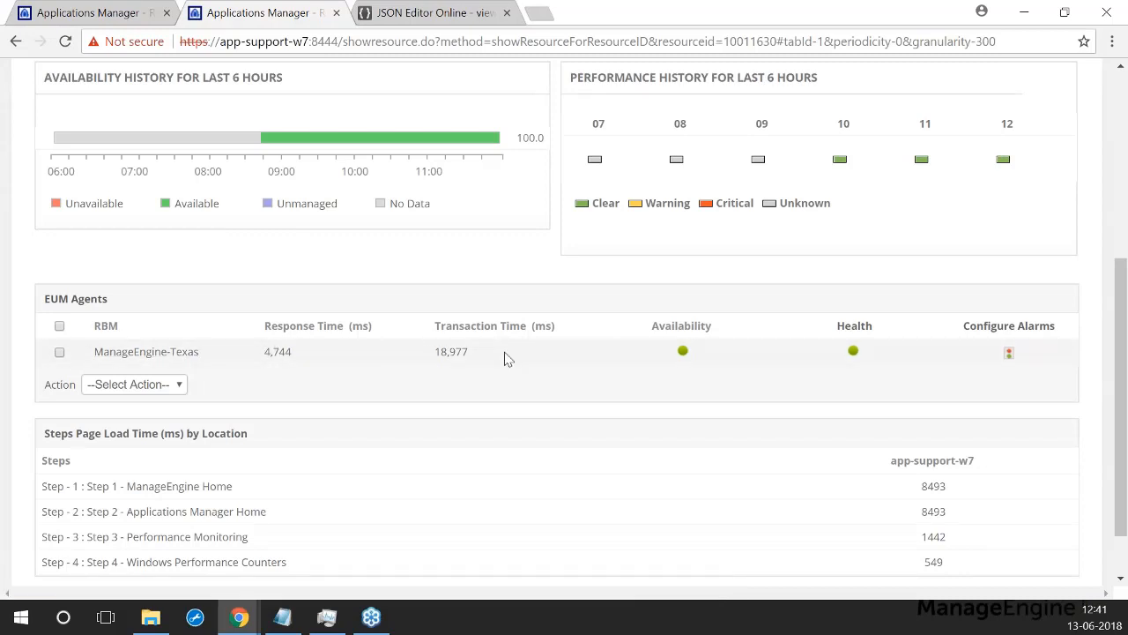
click(132, 353)
Step: Scroll past the Page Load Time of Steps chart to the Step 1 screenshot and resource charts
click(244, 368)
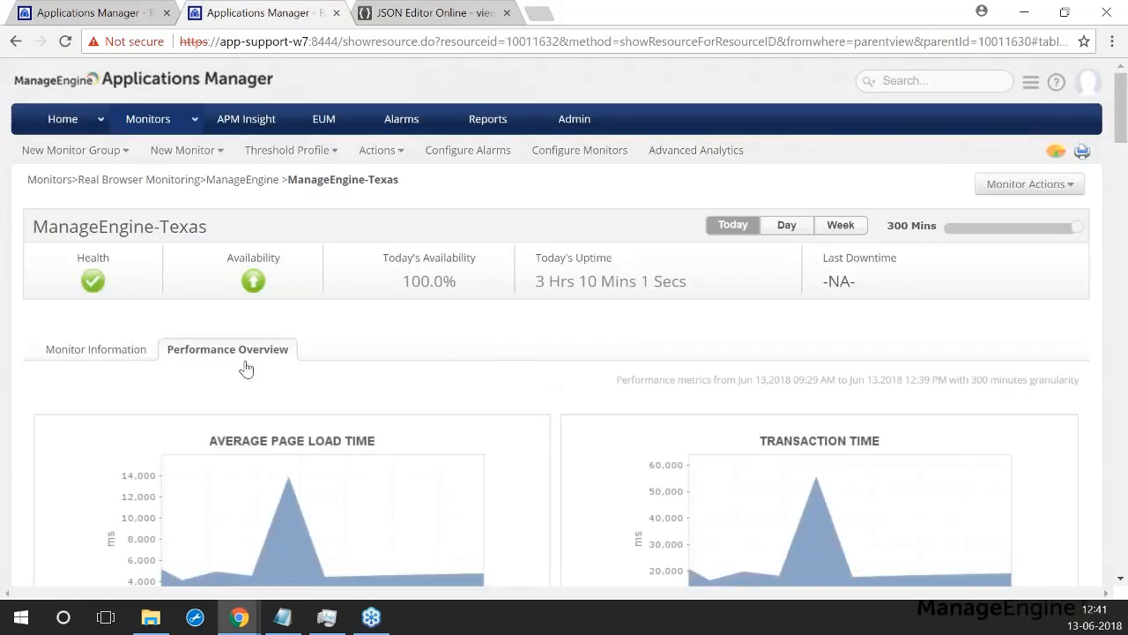
scroll(309, 387, down, 1)
scroll(219, 330, down, 4)
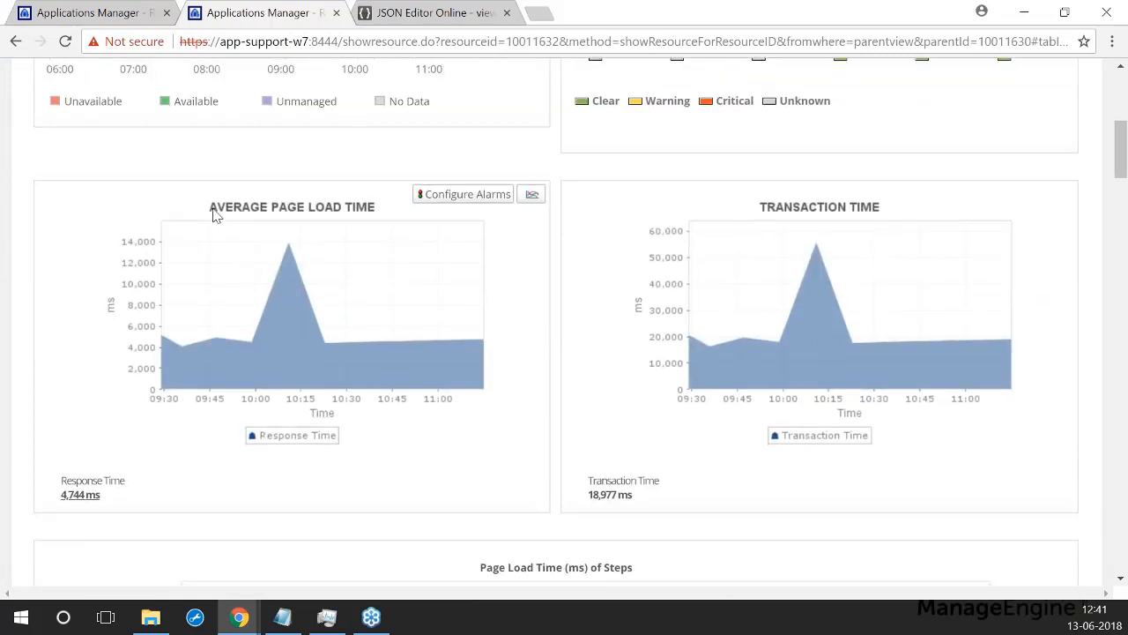
scroll(891, 253, down, 3)
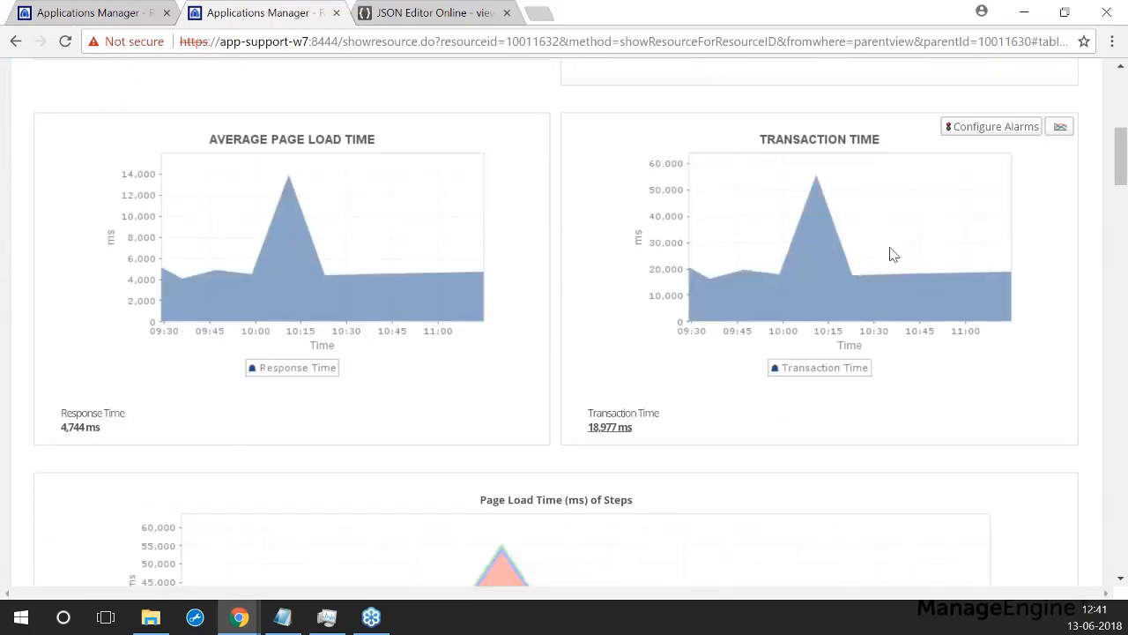
scroll(675, 364, down, 1)
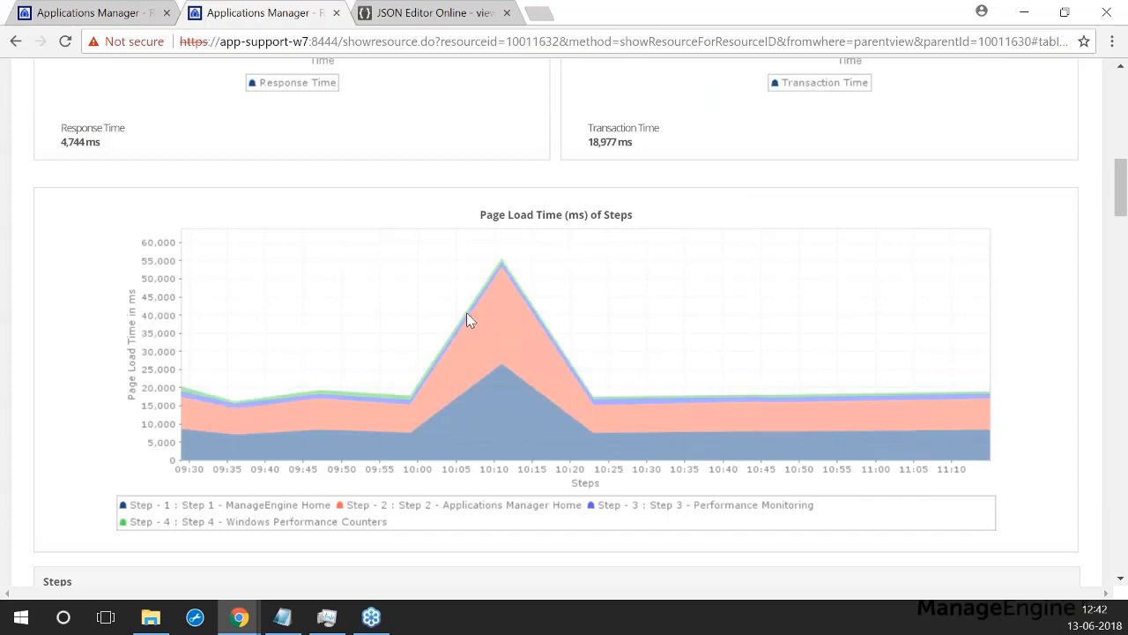
scroll(472, 313, down, 1)
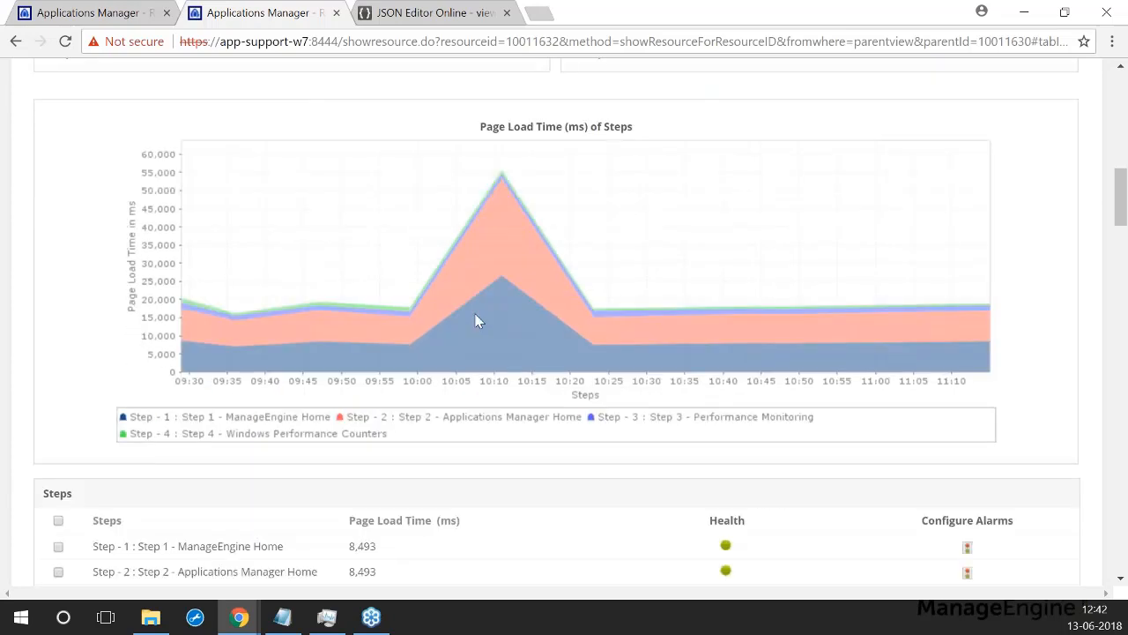
scroll(469, 236, down, 2)
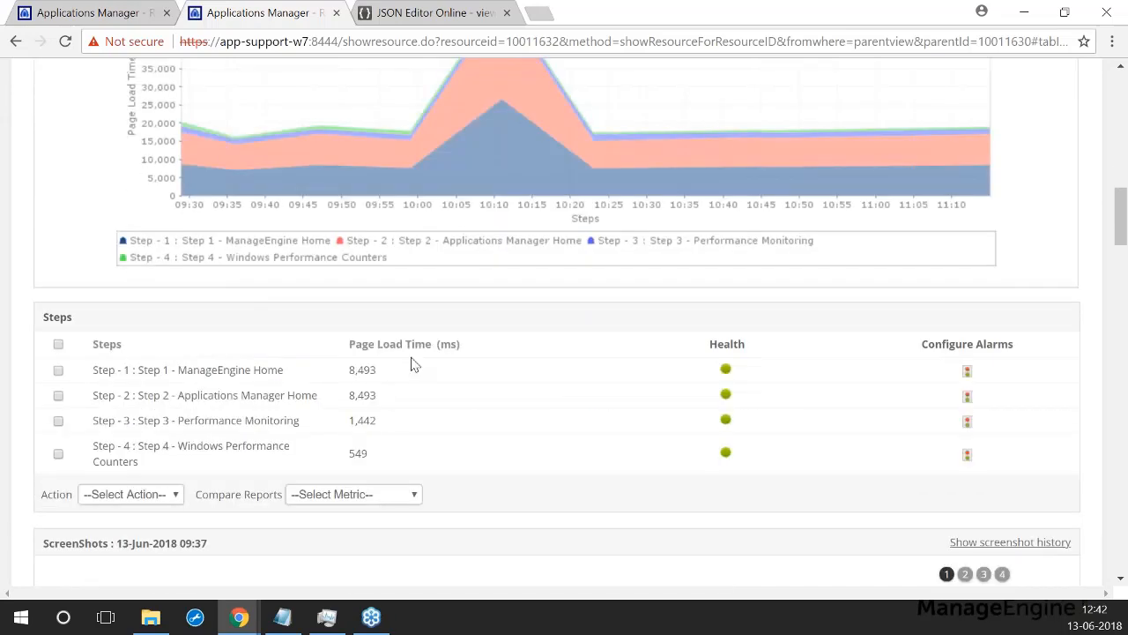
scroll(138, 411, down, 2)
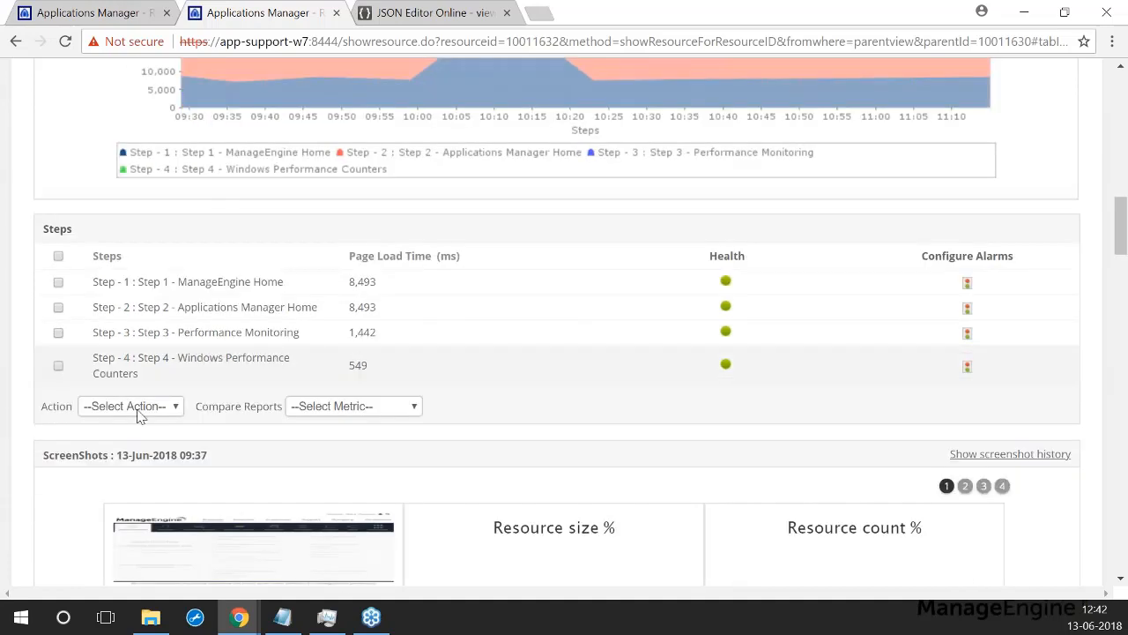
scroll(151, 395, down, 1)
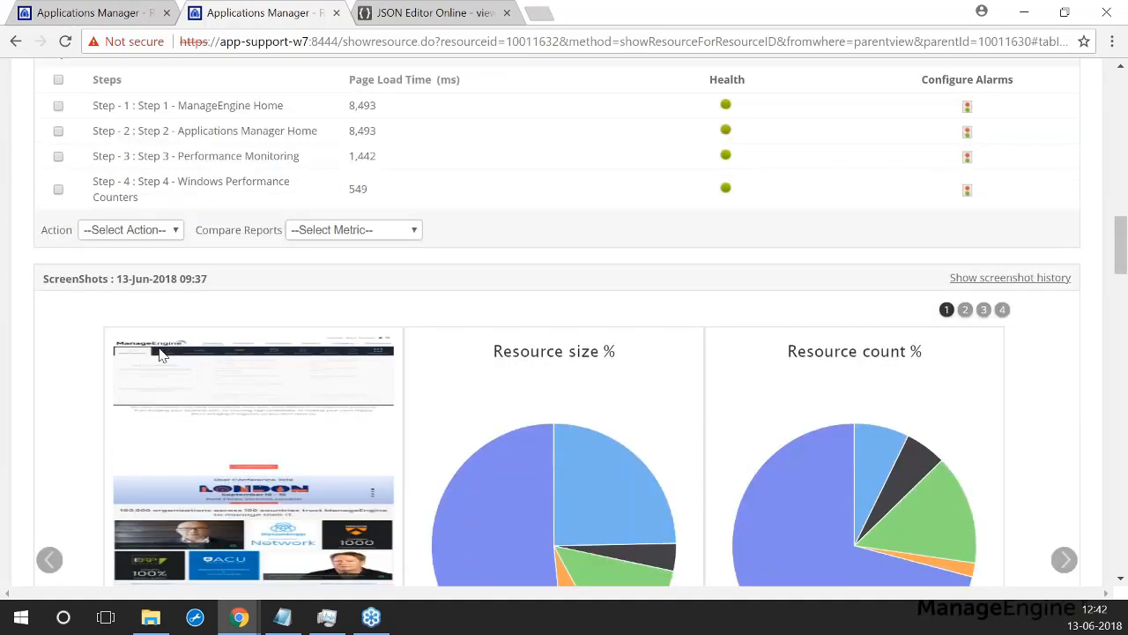
scroll(482, 372, down, 1)
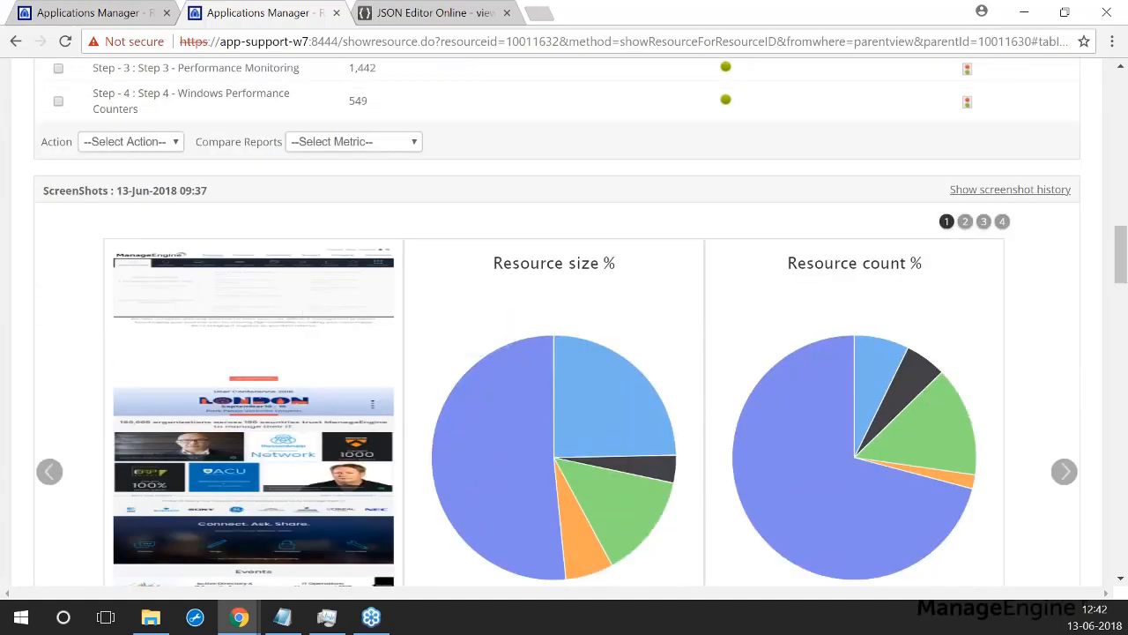
scroll(137, 445, down, 1)
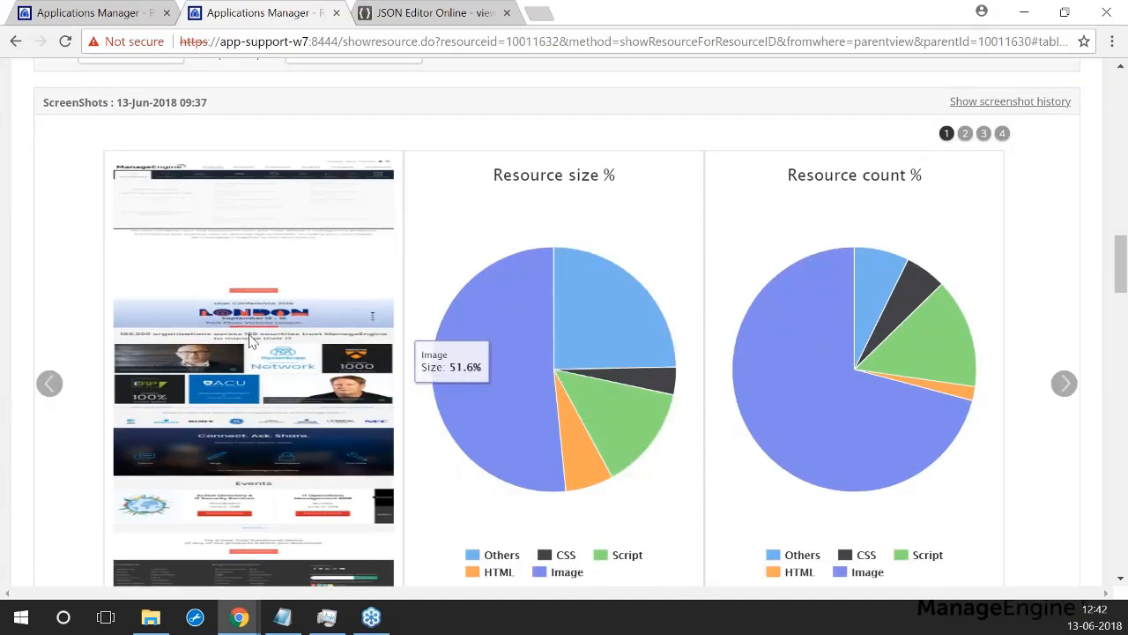
scroll(250, 343, down, 1)
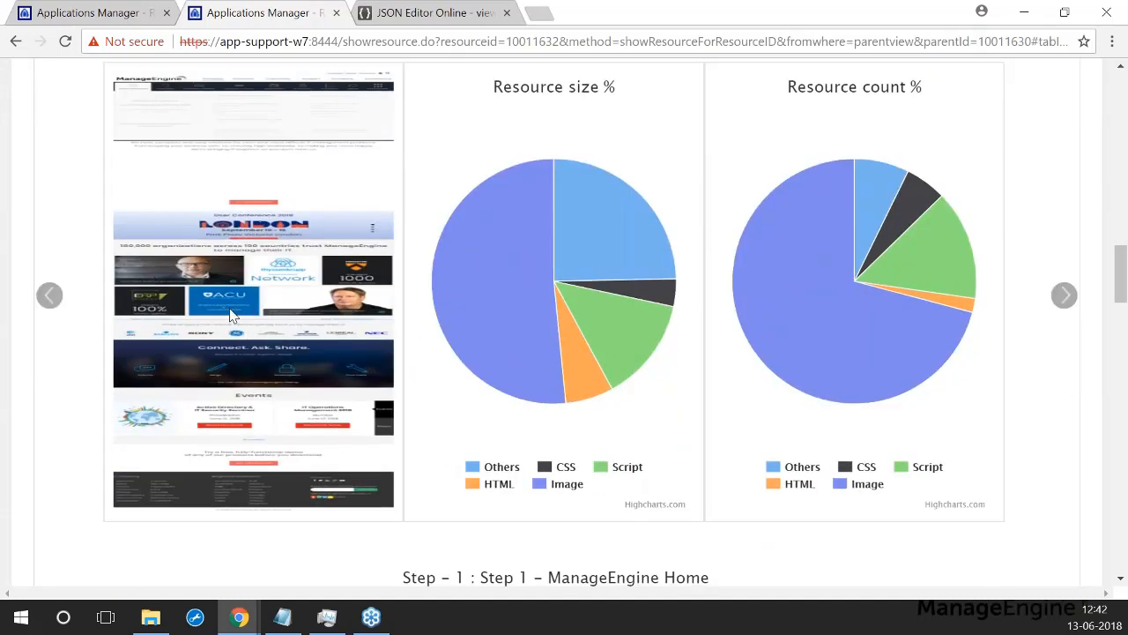
scroll(232, 313, up, 1)
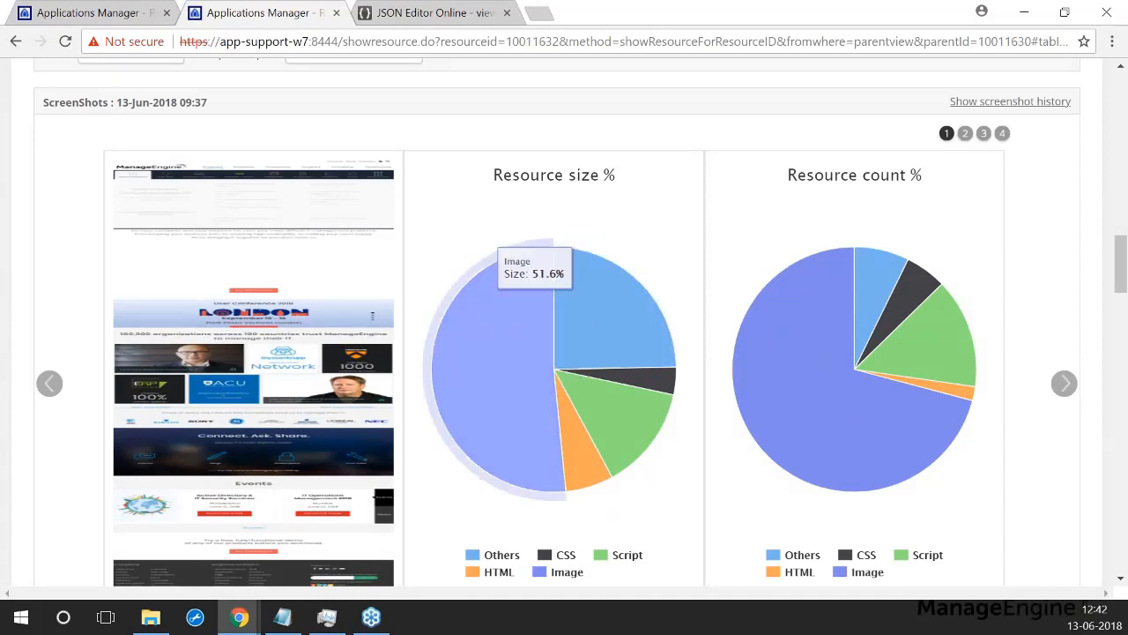
click(965, 133)
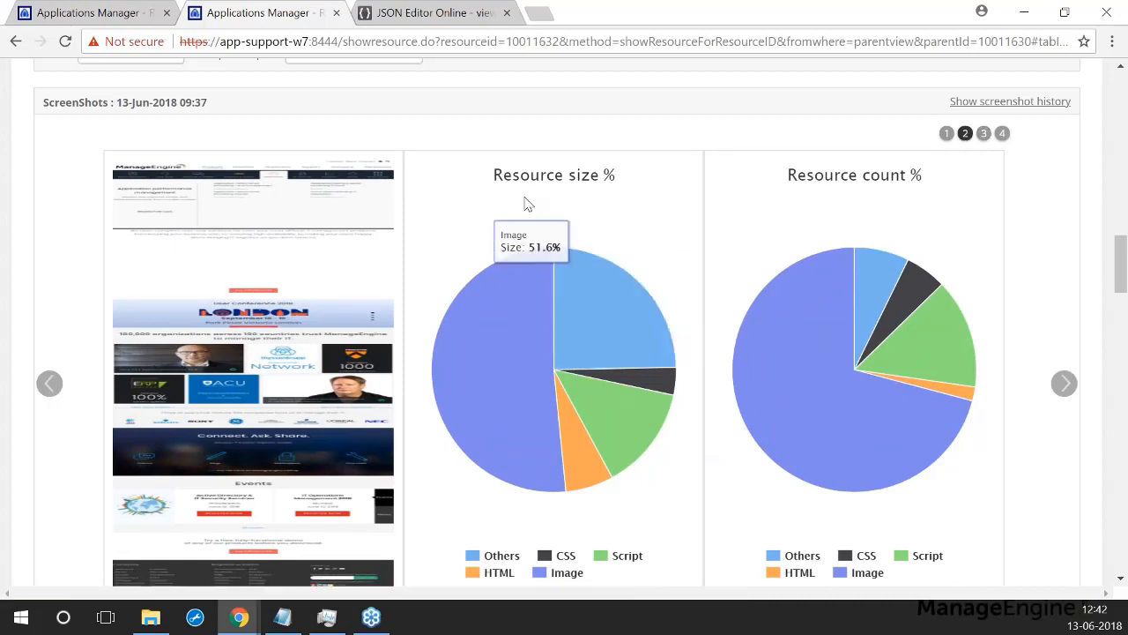
click(984, 133)
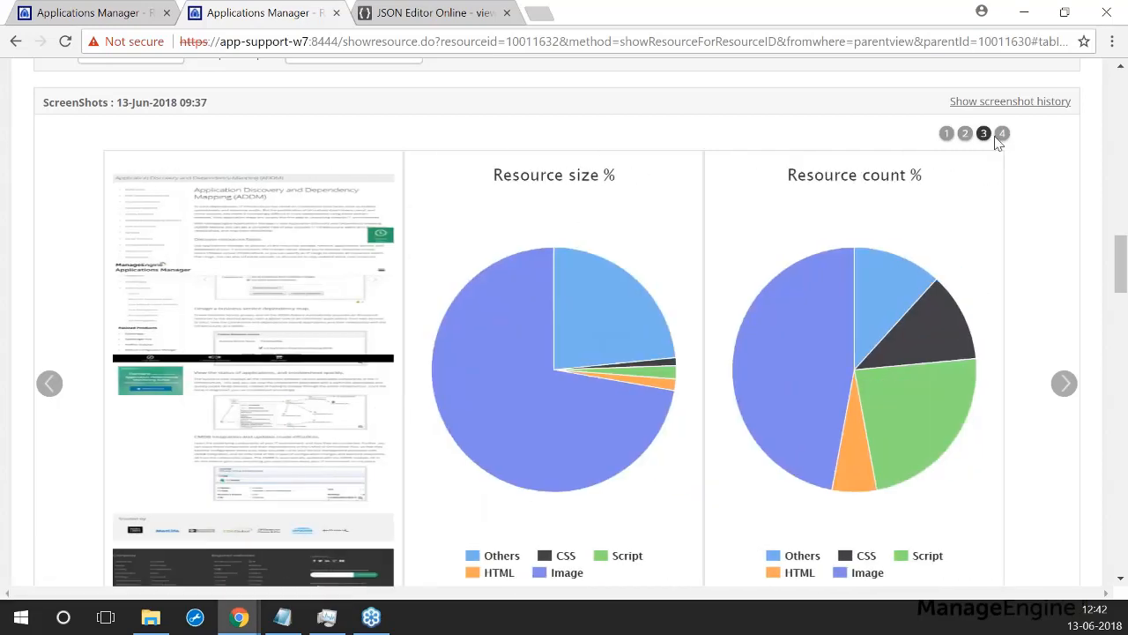
click(1001, 134)
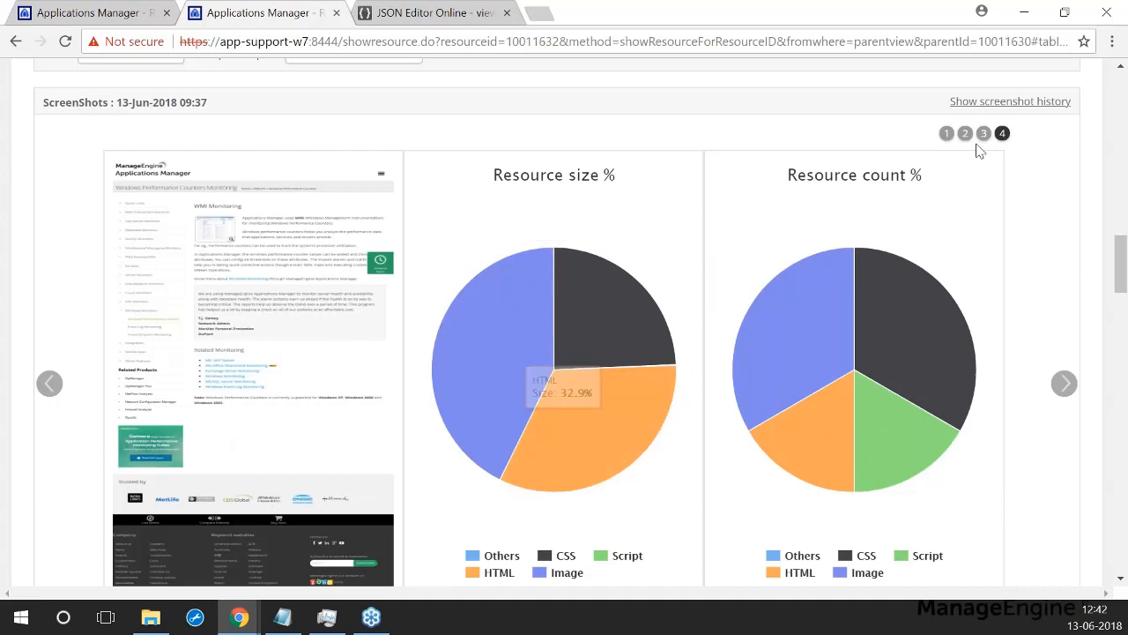
click(944, 134)
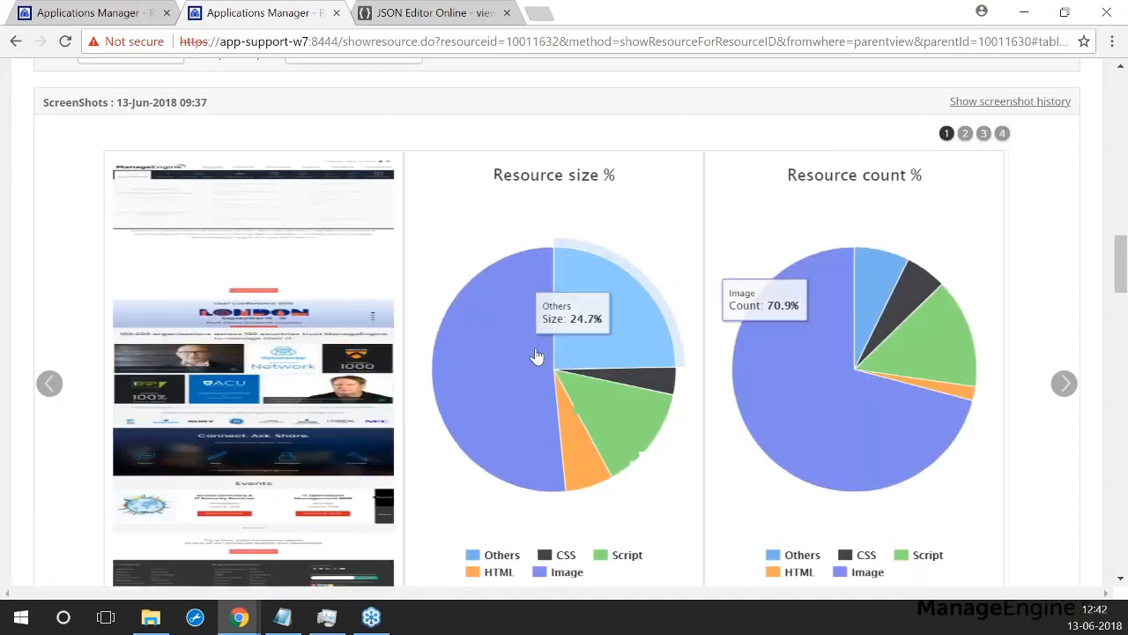
scroll(486, 370, down, 6)
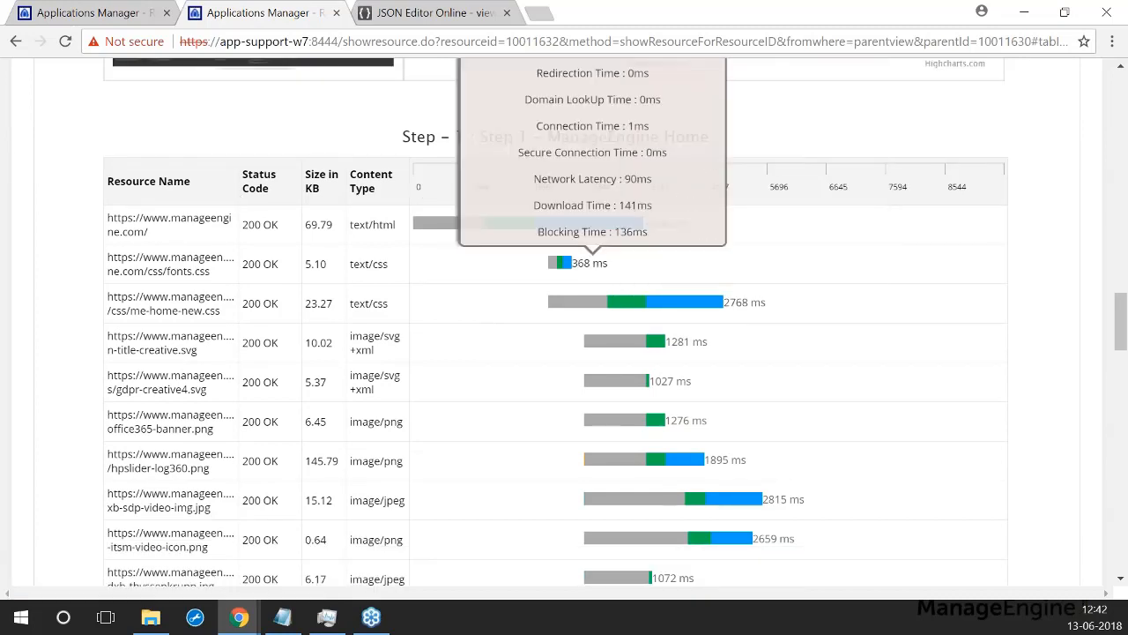
Step: Show xb-sdp-video-img.jpg timing in the Step 1 waterfall: 321 ms latency, 901 ms download, 1592 ms blocking
scroll(325, 340, up, 1)
scroll(445, 287, up, 5)
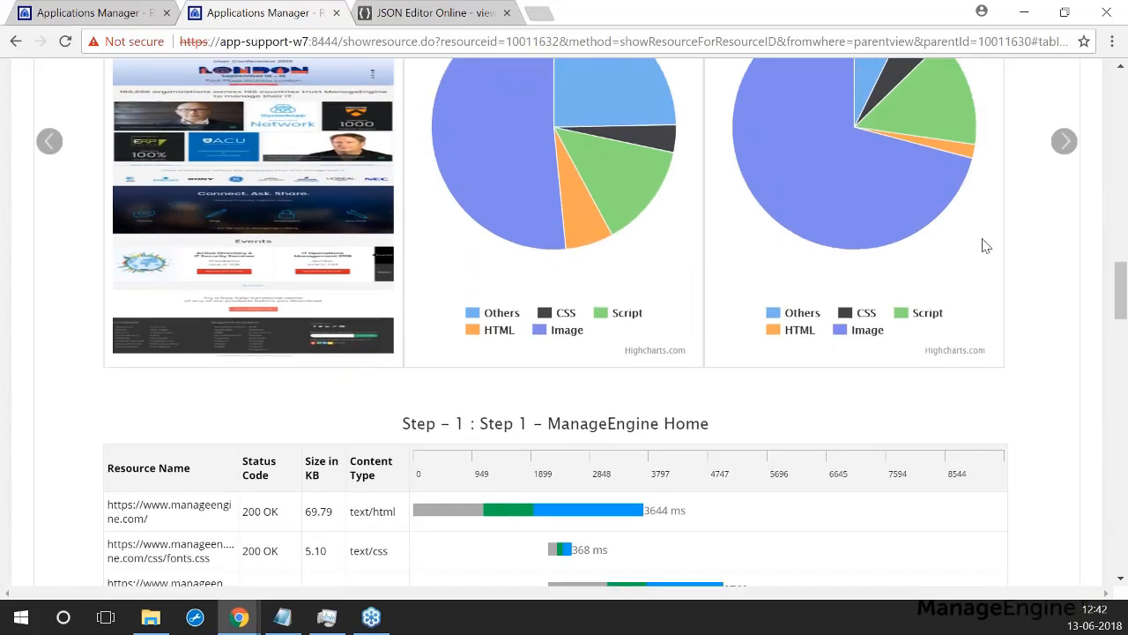
scroll(946, 150, down, 4)
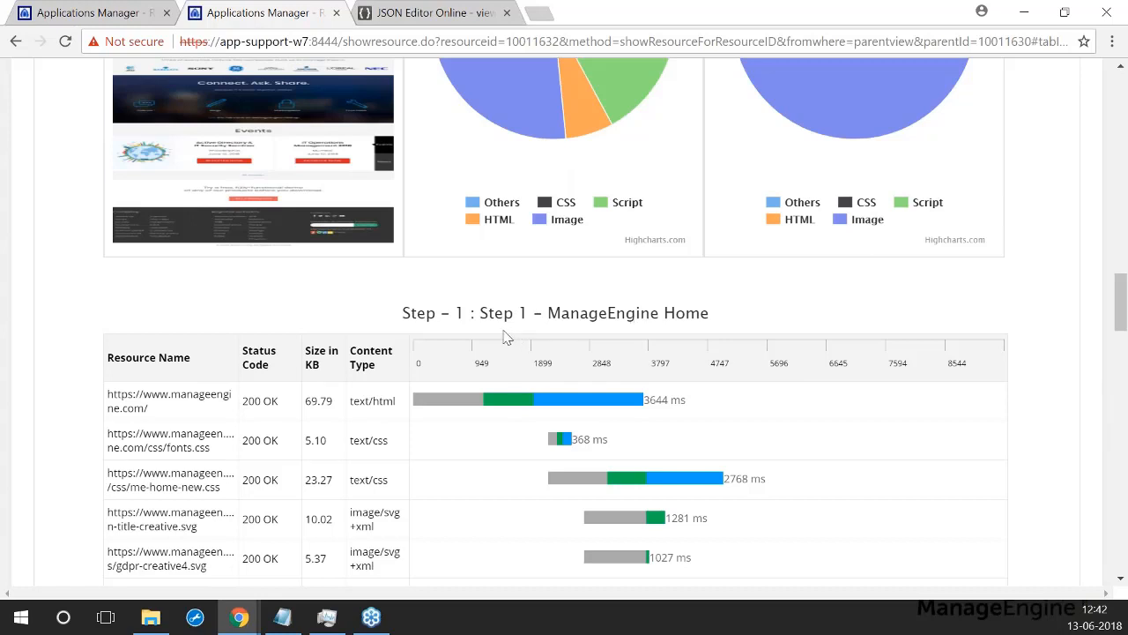
scroll(79, 331, down, 2)
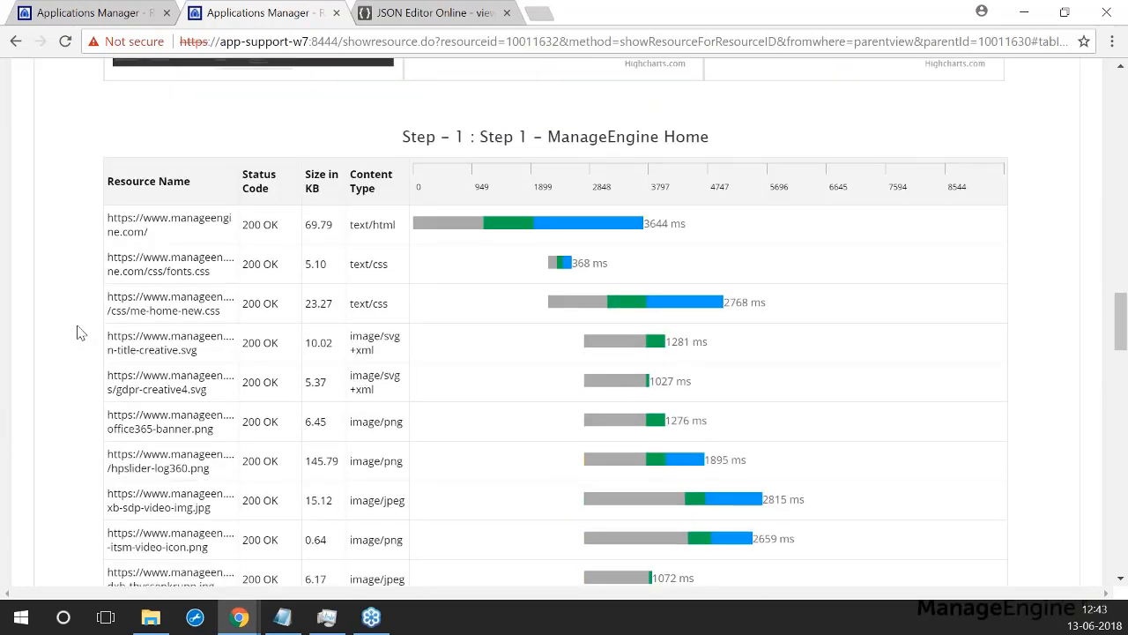
scroll(79, 334, down, 1)
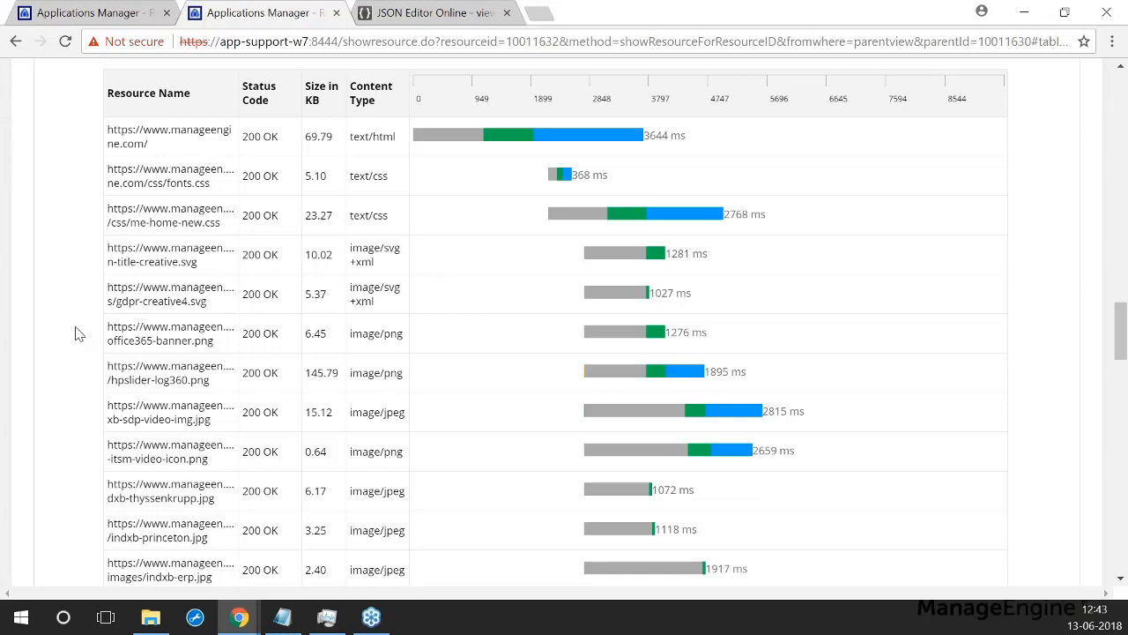
mouse_move(719, 214)
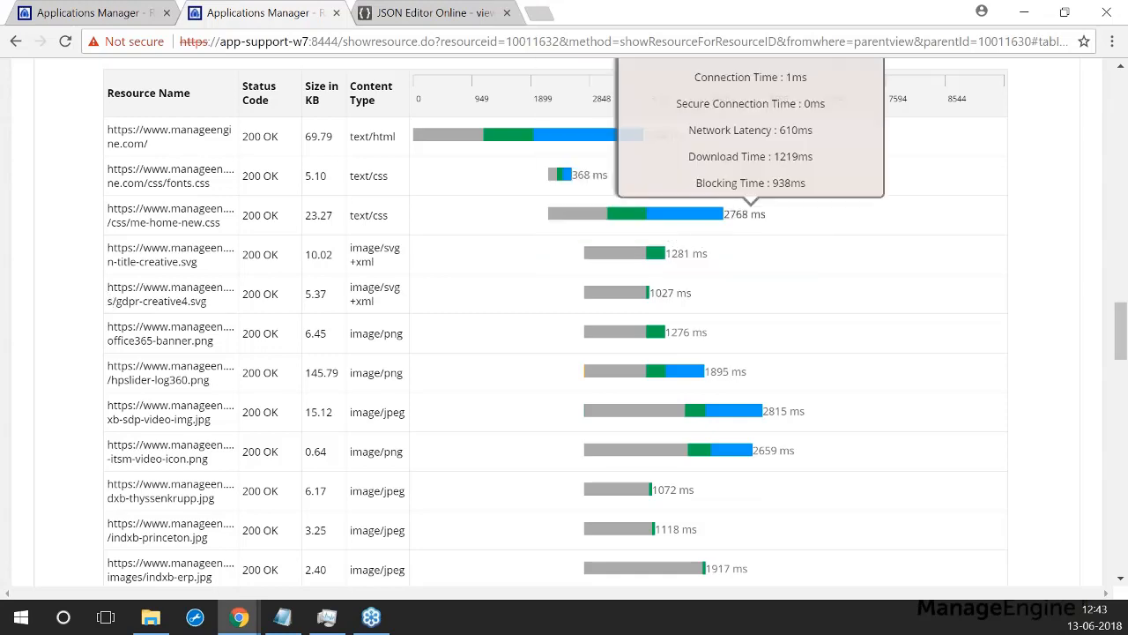
mouse_move(632, 422)
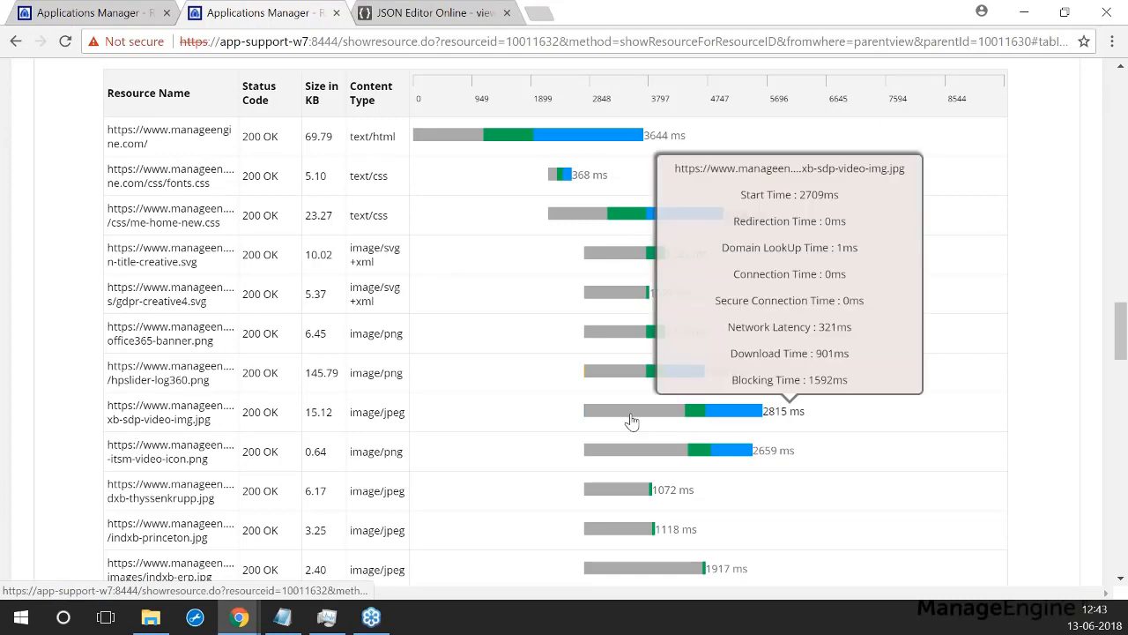
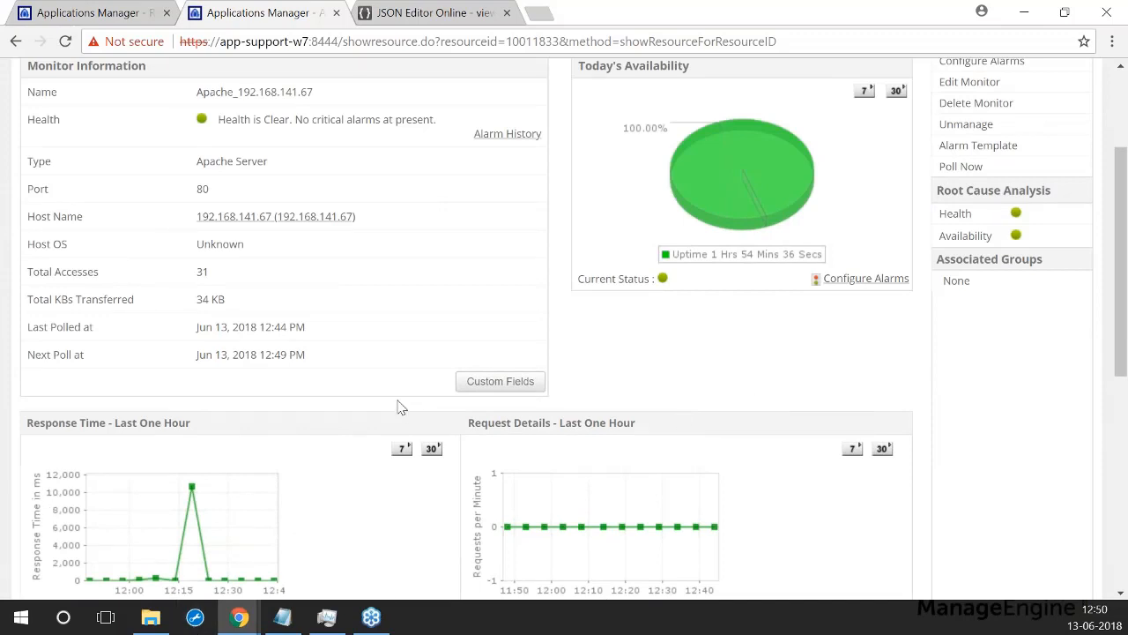
Step: Scroll through the Apache monitor's metrics, then go back to the 348-monitor Category View
scroll(352, 428, down, 4)
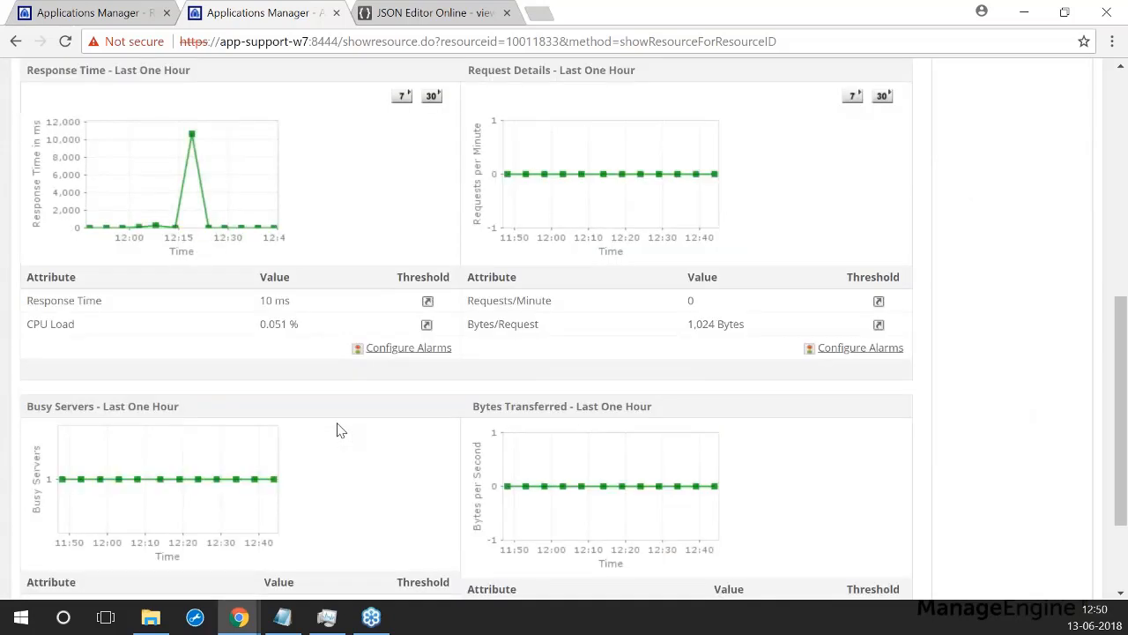
scroll(327, 434, down, 1)
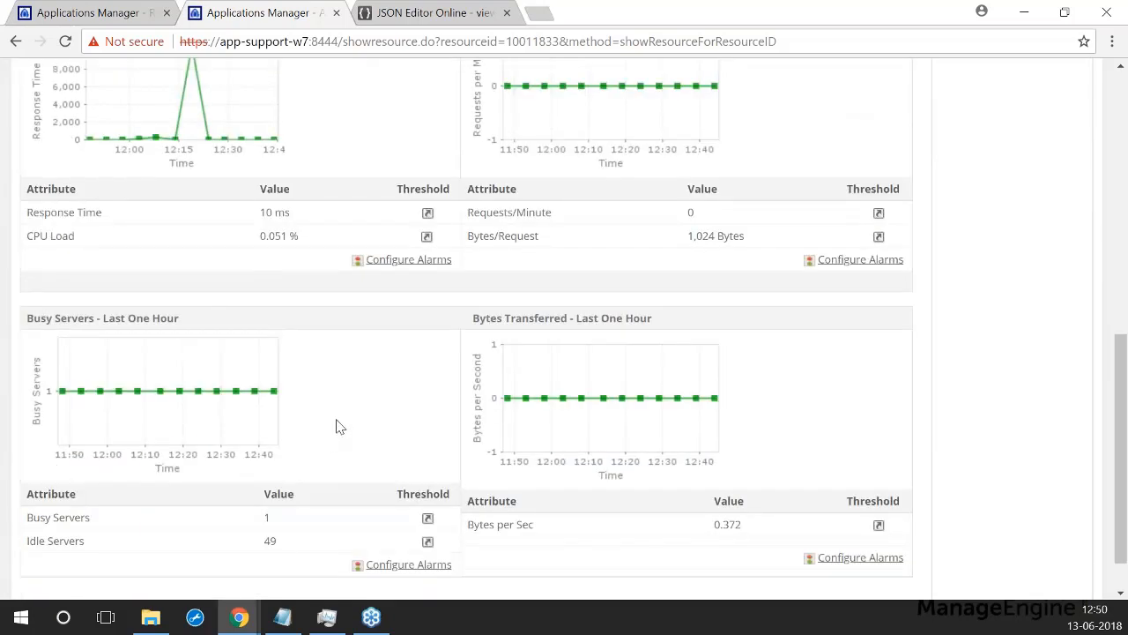
scroll(339, 428, down, 1)
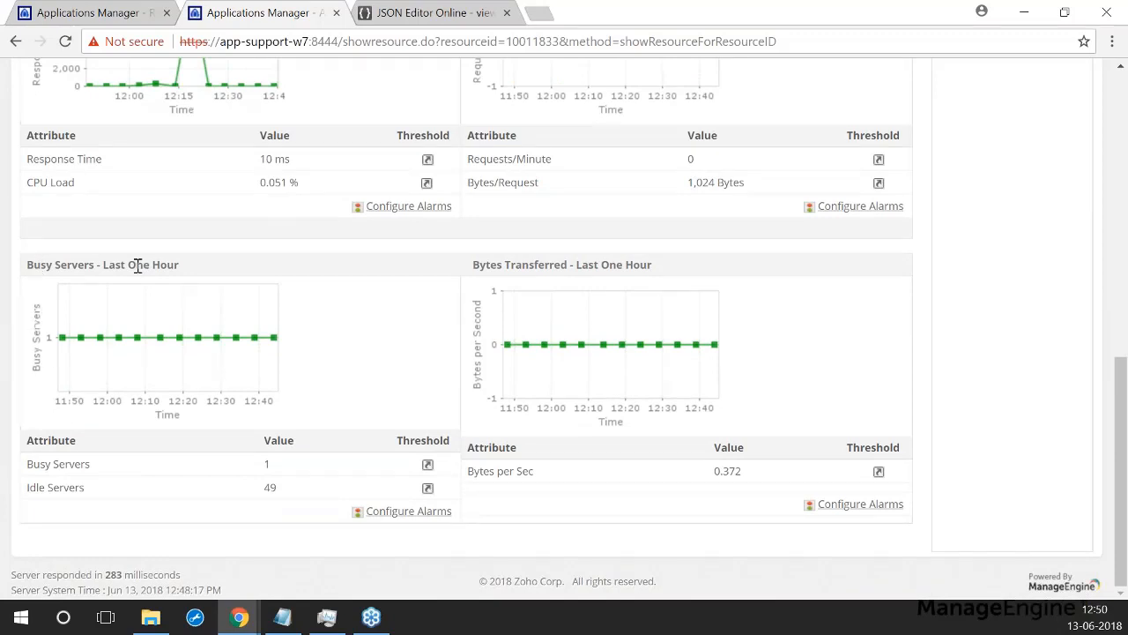
scroll(485, 397, up, 1)
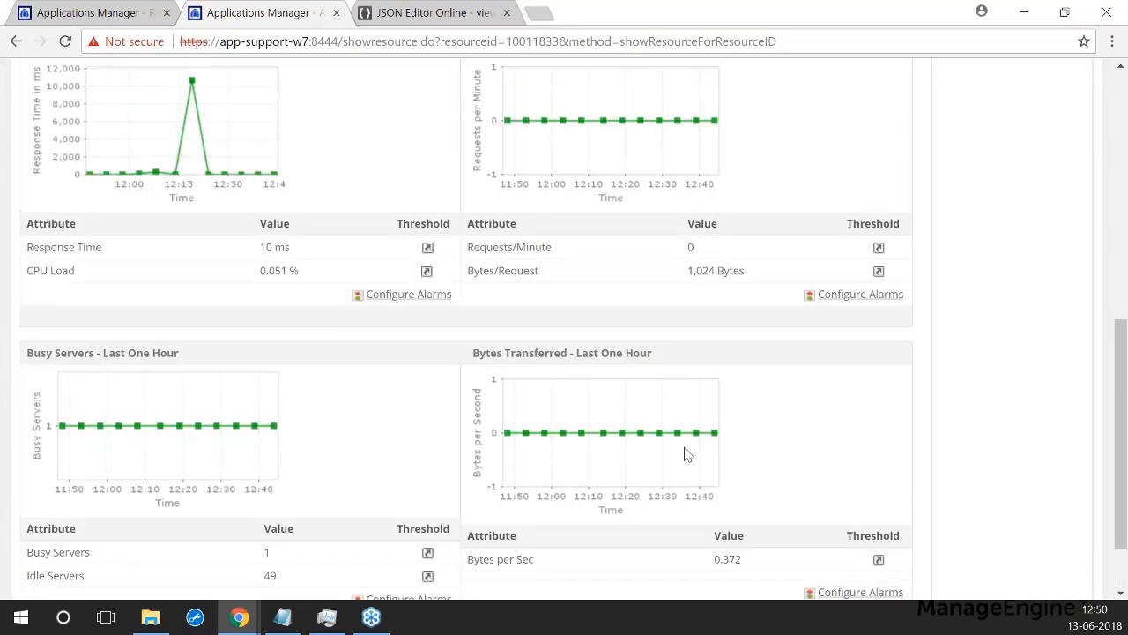
scroll(529, 432, up, 3)
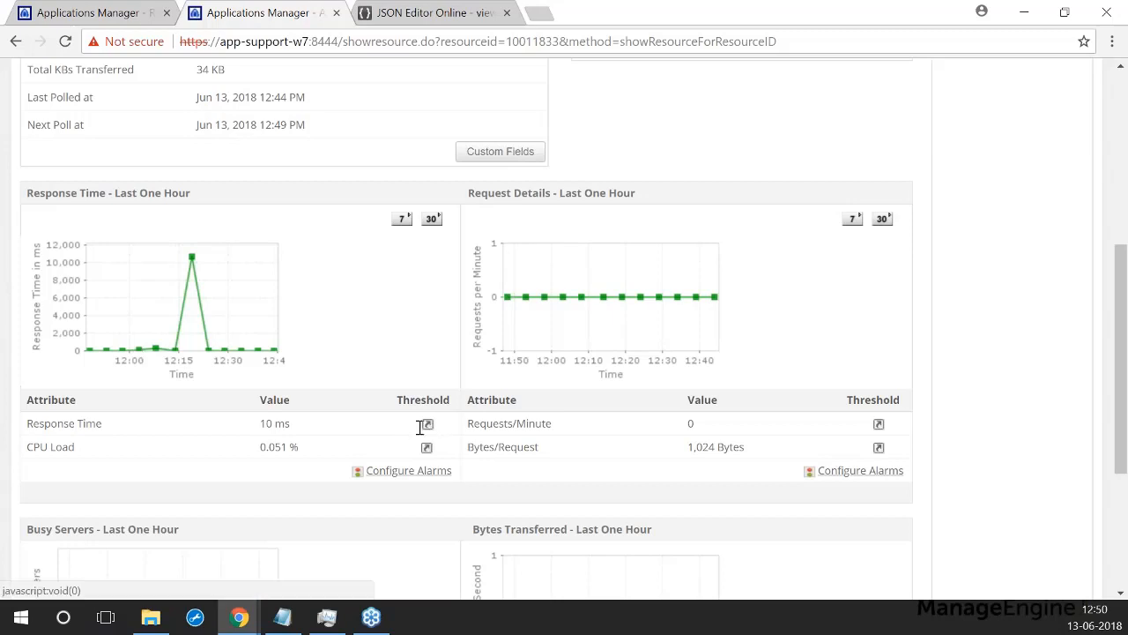
scroll(338, 379, up, 4)
scroll(301, 394, up, 1)
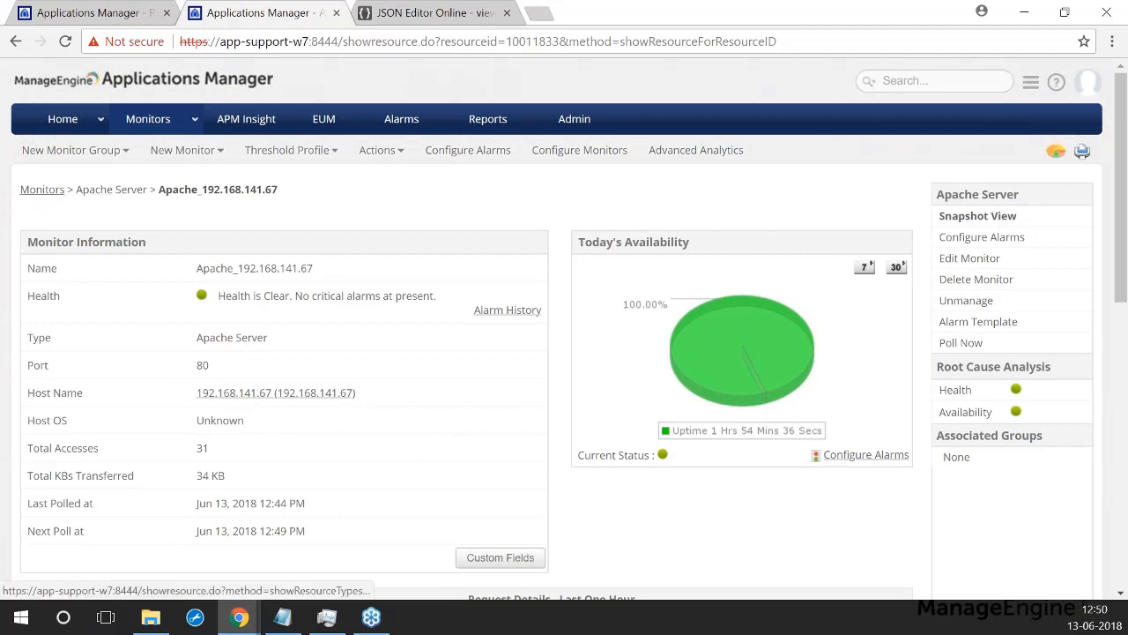
click(42, 190)
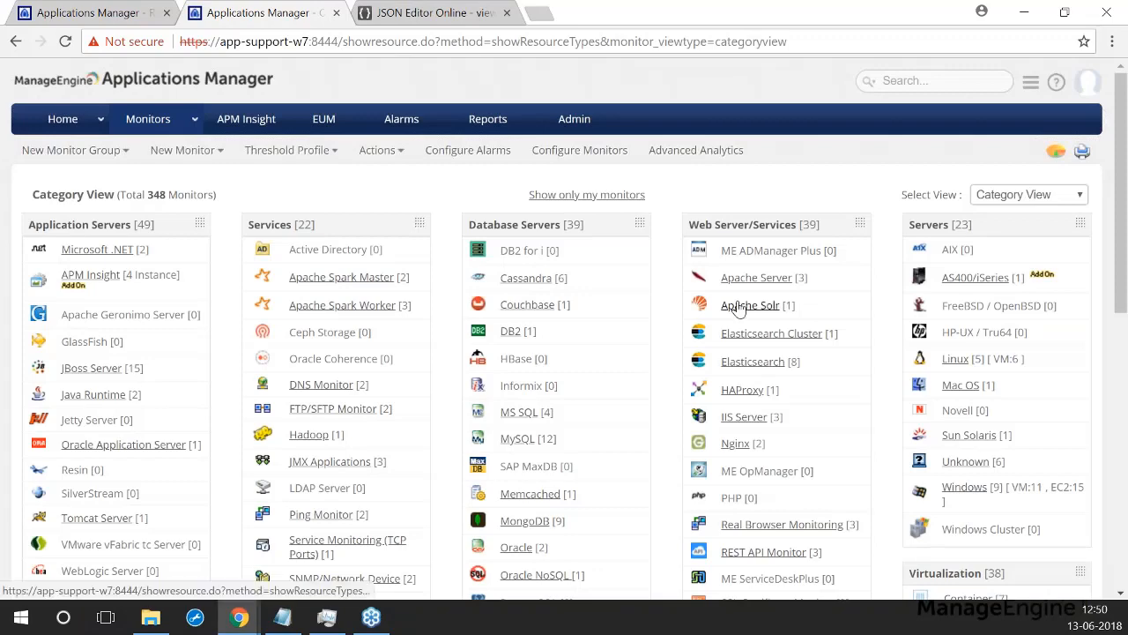
Step: Open the esClient_172.20.6.237_172.20.6.237_9200 monitor from the Elasticsearch monitors list
scroll(837, 282, down, 1)
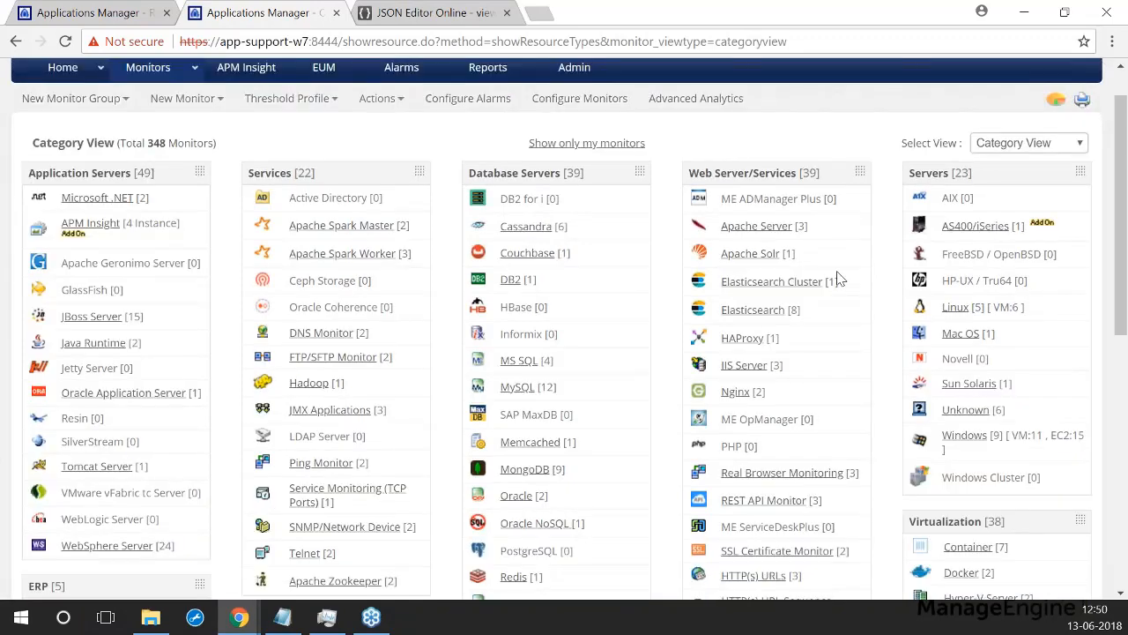
click(758, 278)
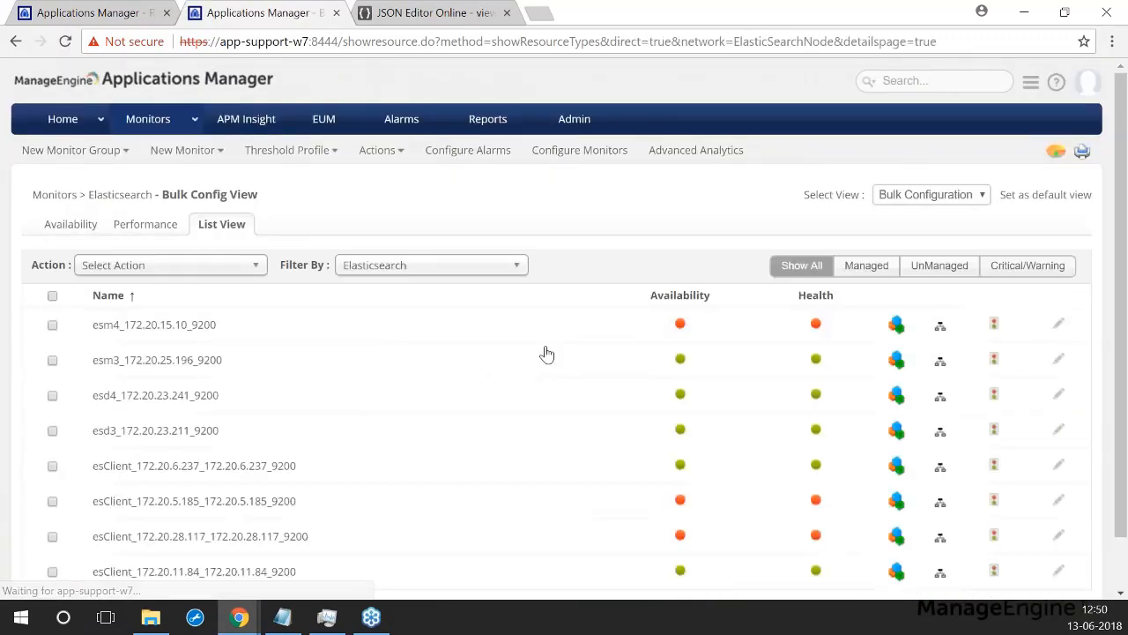
scroll(141, 416, down, 1)
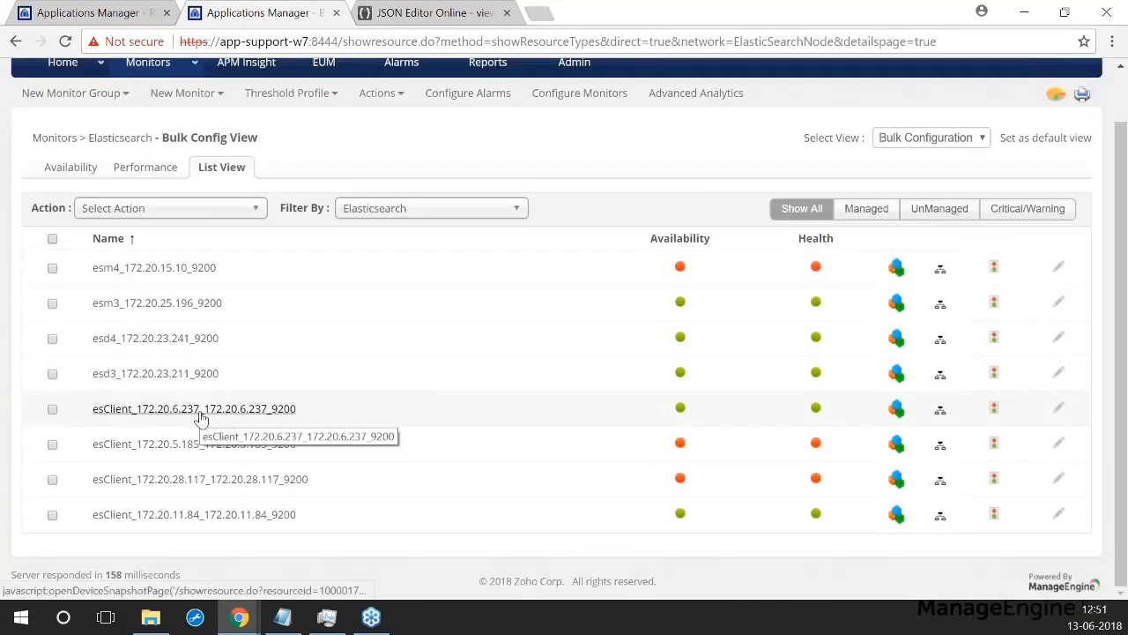
click(200, 412)
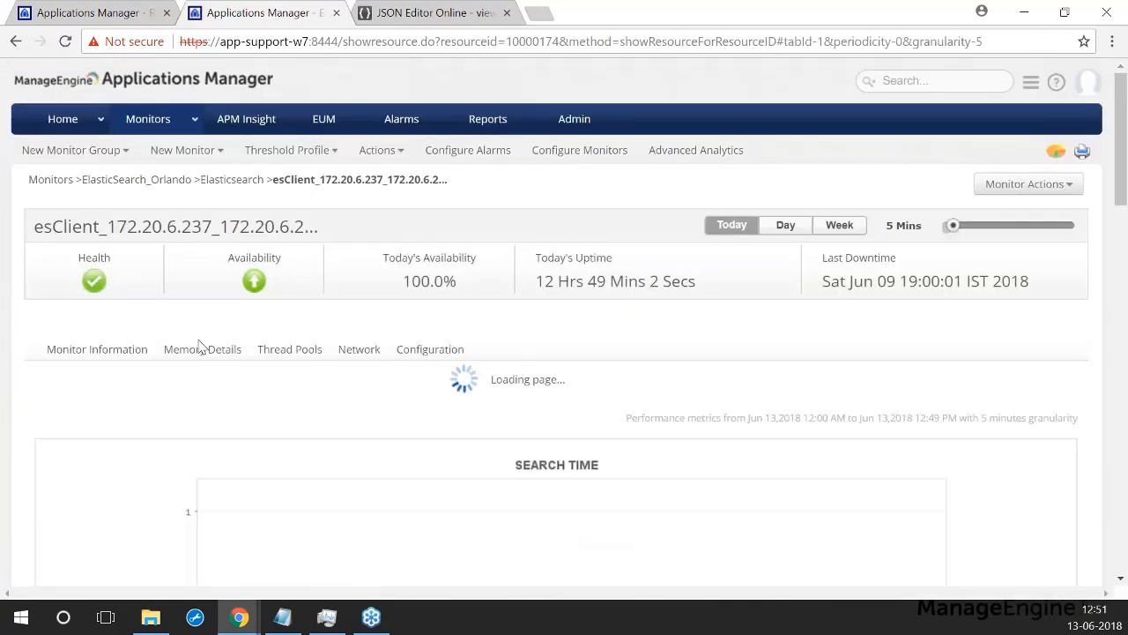
Step: Review the esClient monitor's heap and memory statistics
click(202, 351)
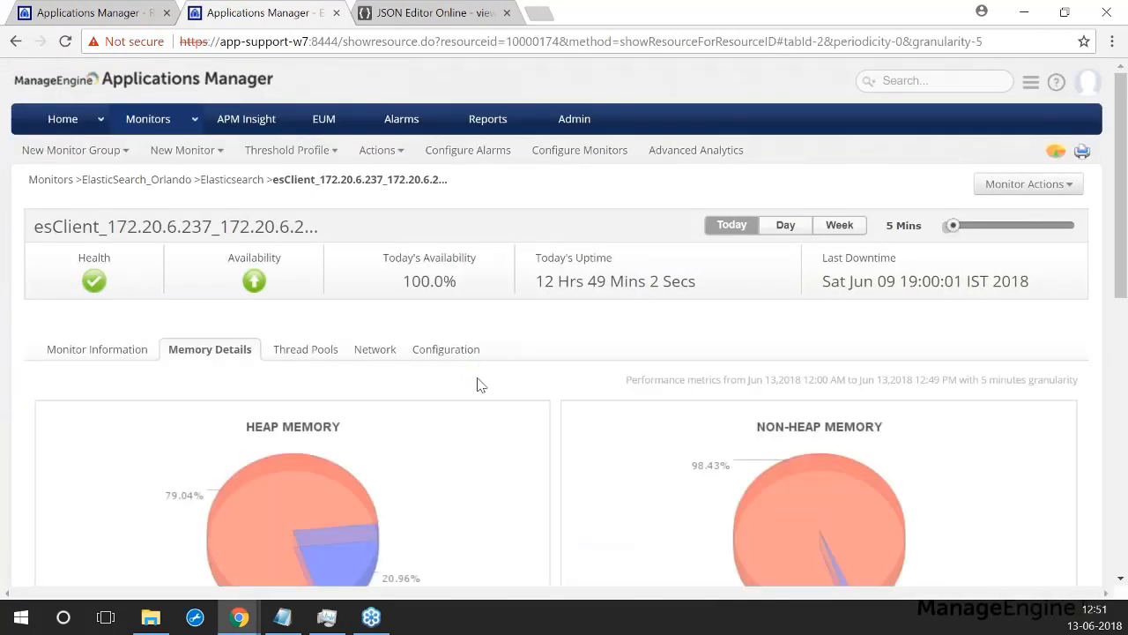
scroll(493, 383, down, 1)
scroll(518, 382, down, 1)
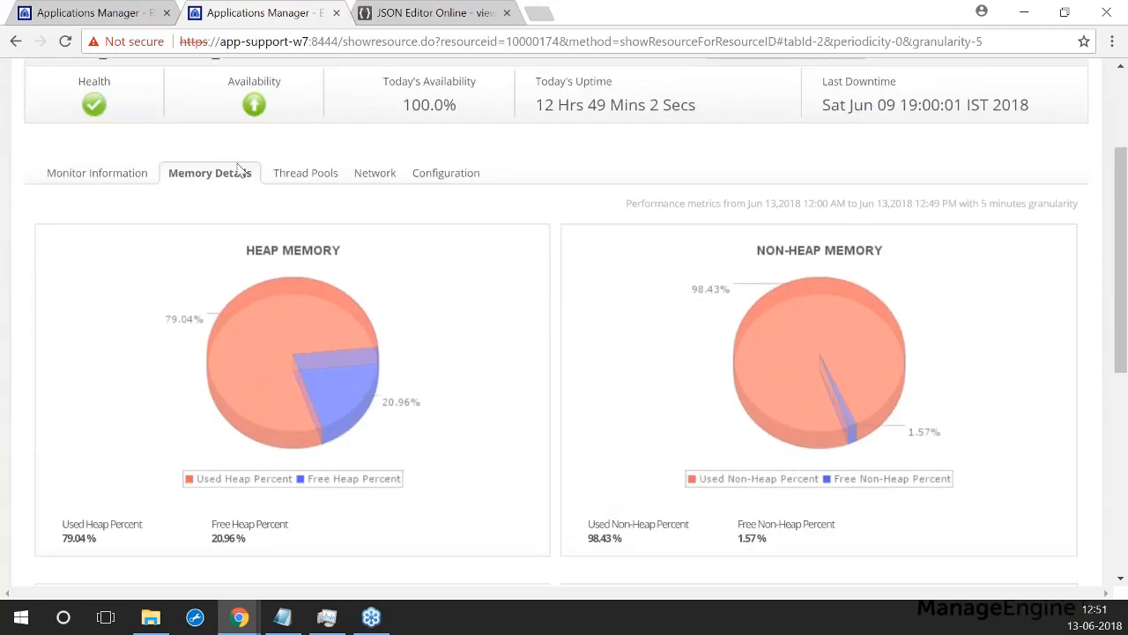
mouse_move(449, 238)
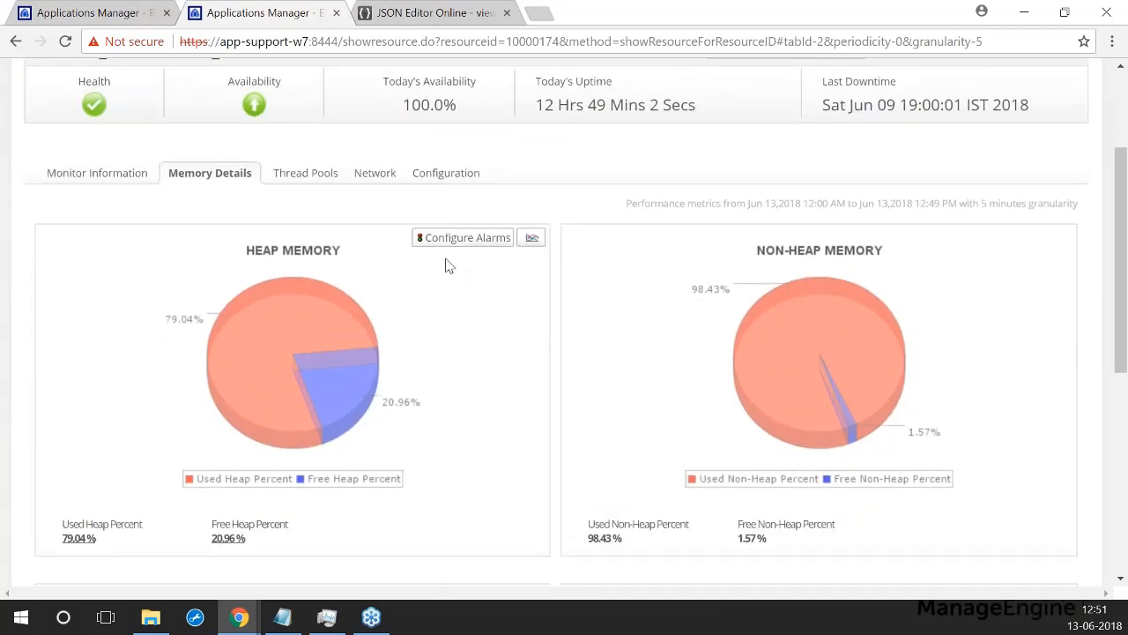
scroll(267, 272, down, 1)
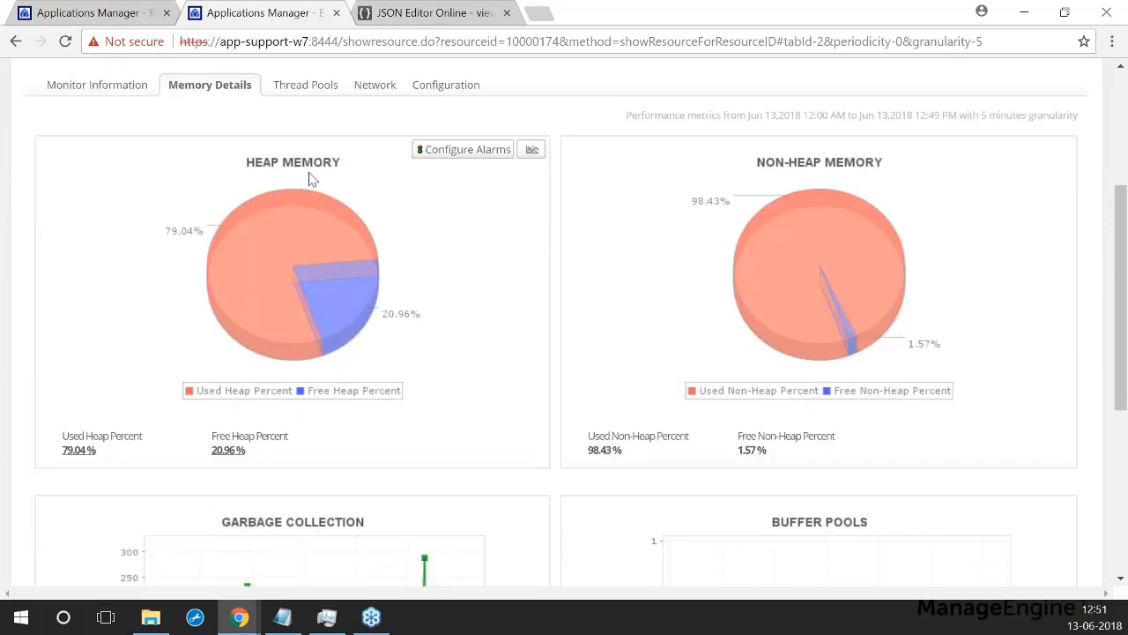
scroll(773, 220, down, 2)
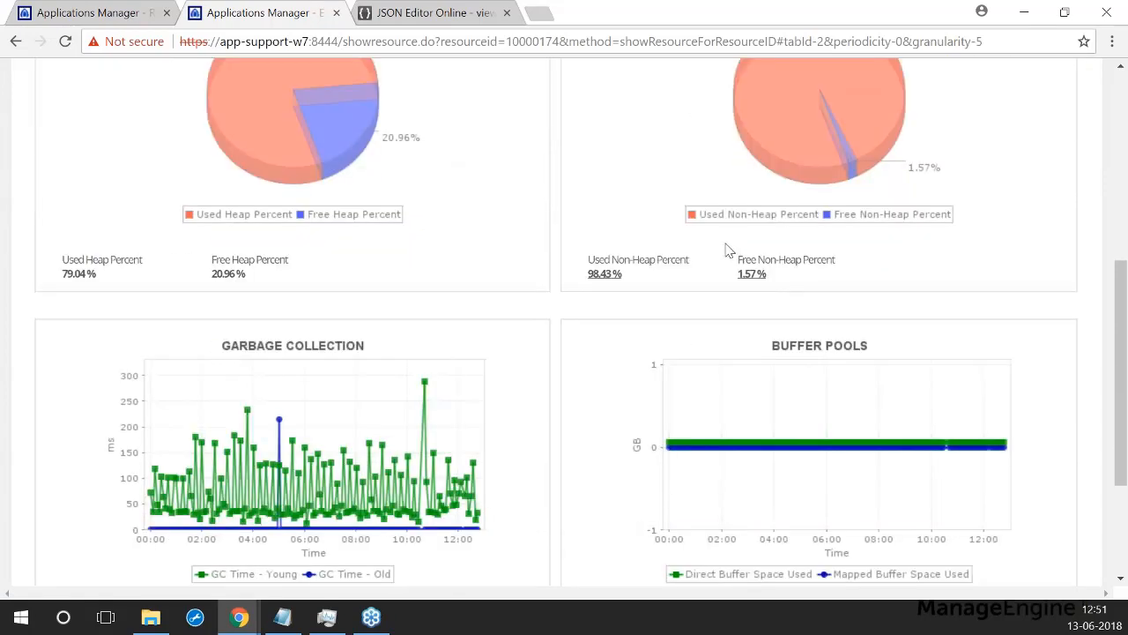
scroll(809, 246, down, 2)
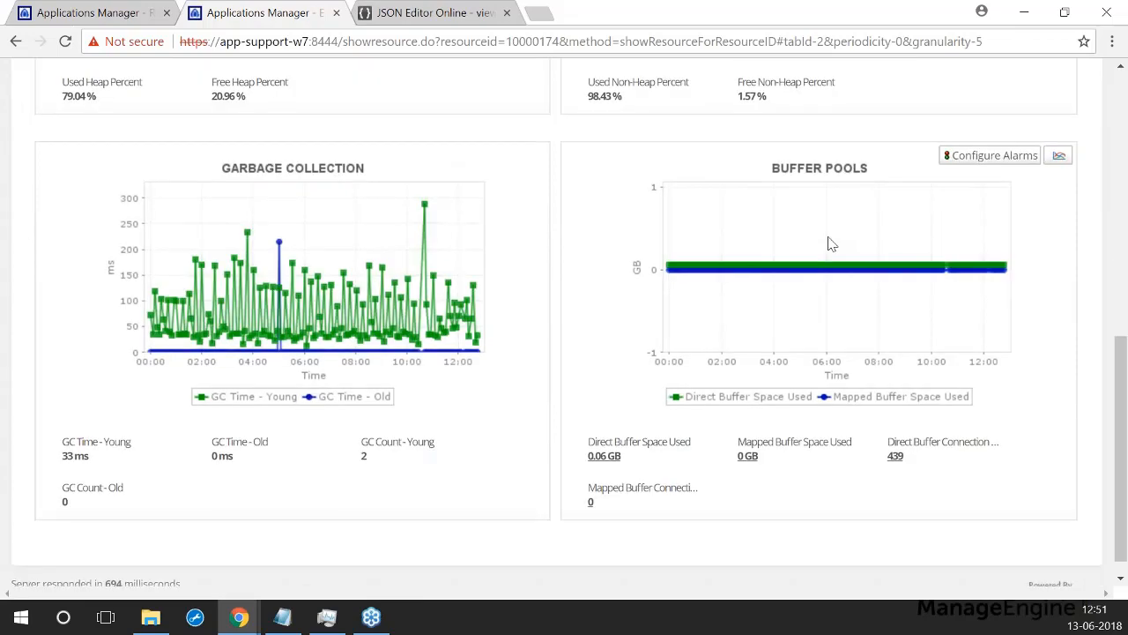
scroll(723, 299, up, 6)
scroll(693, 329, up, 1)
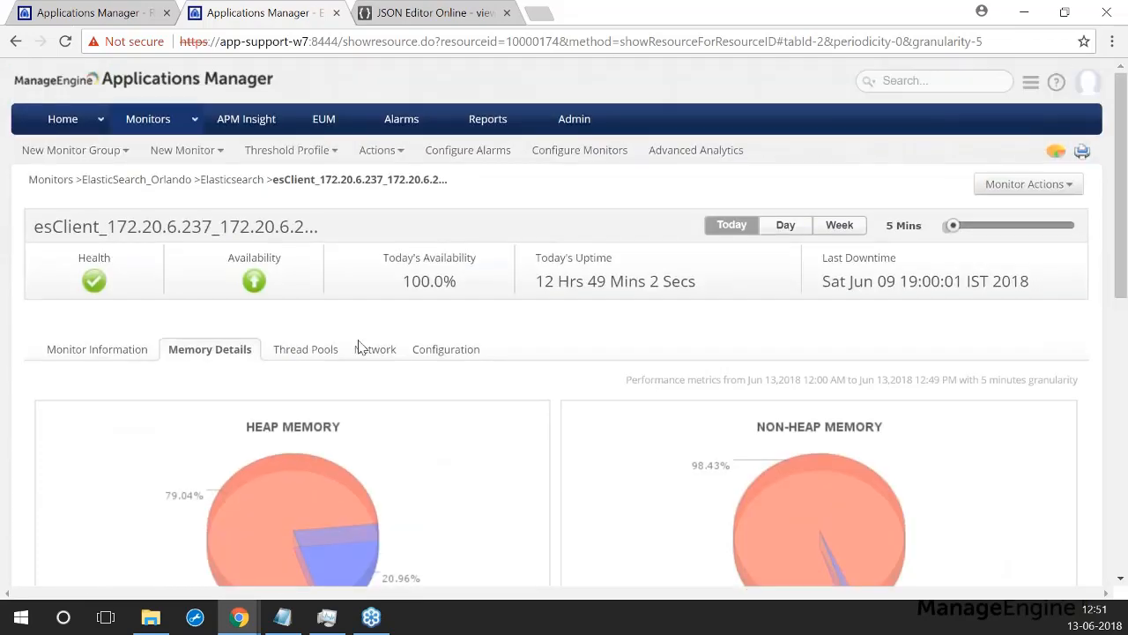
Step: Review the esClient monitor's thread pool statistics
click(332, 353)
scroll(336, 355, down, 1)
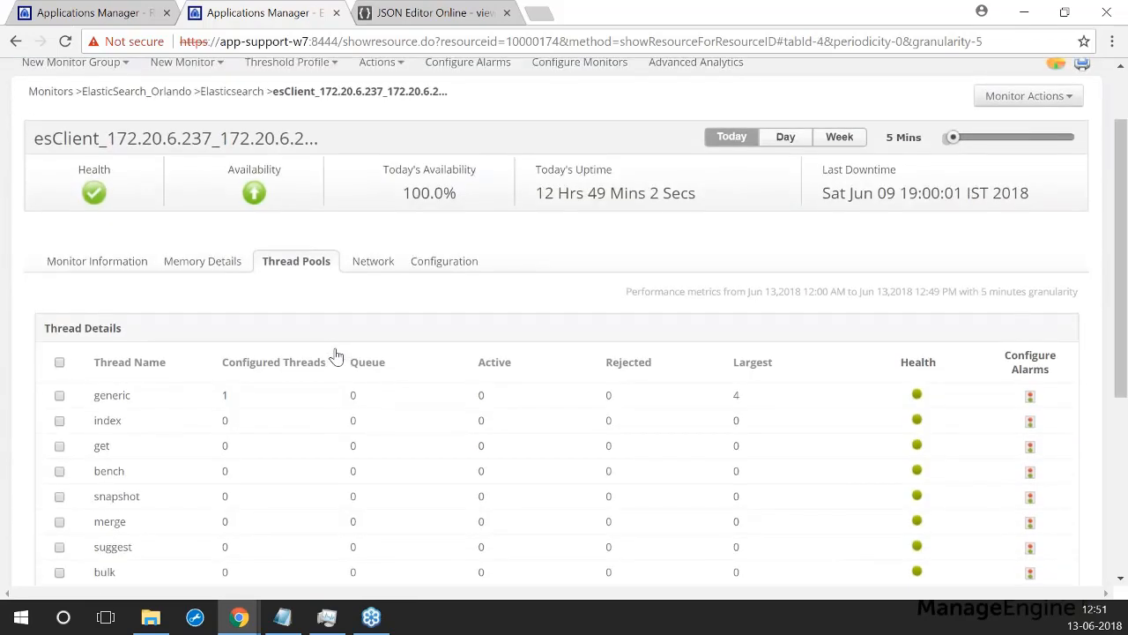
scroll(327, 354, down, 1)
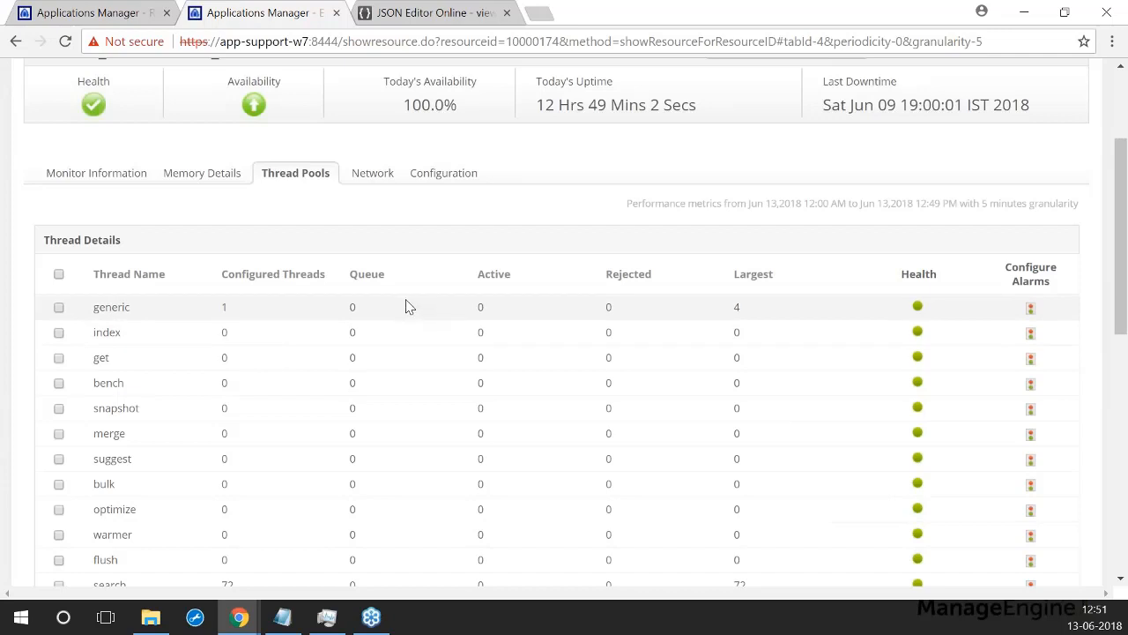
scroll(298, 295, down, 6)
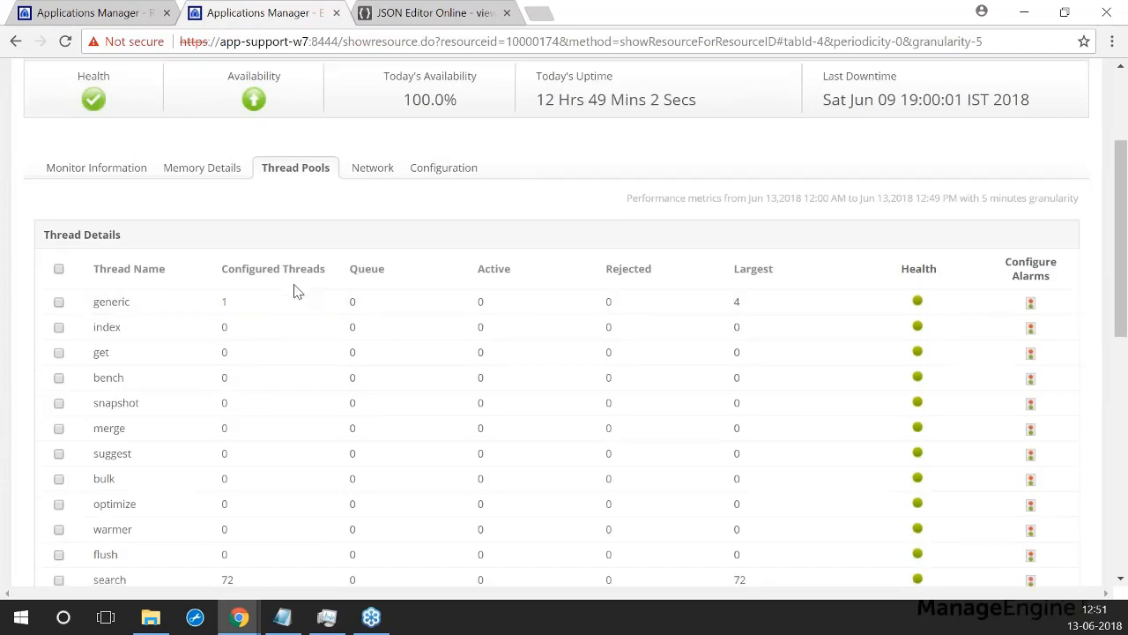
scroll(310, 302, down, 2)
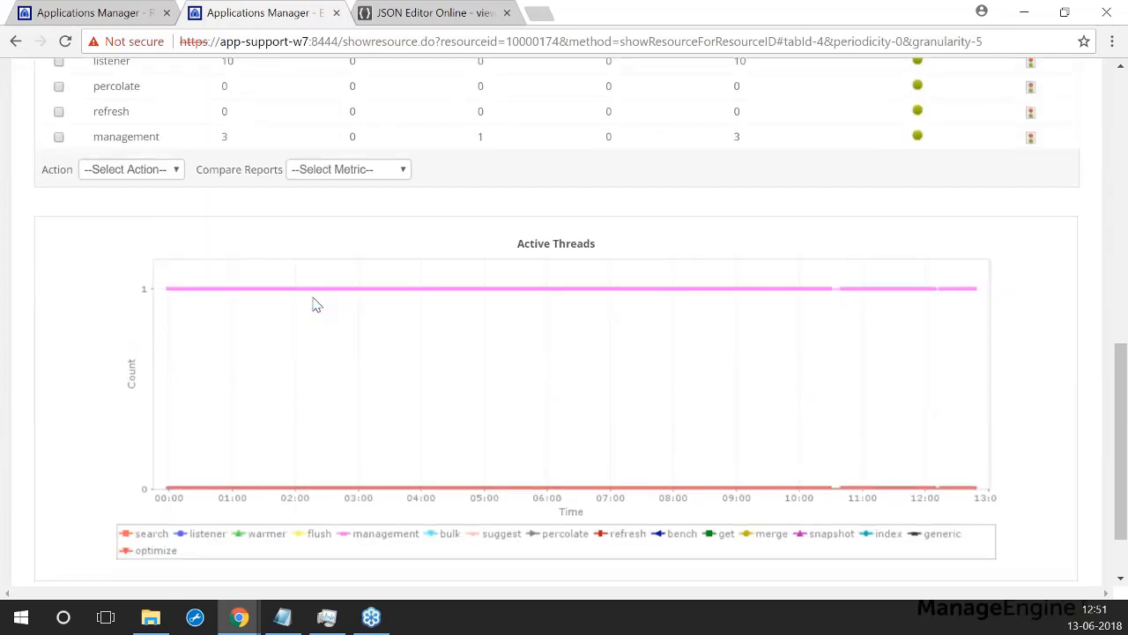
scroll(529, 355, up, 10)
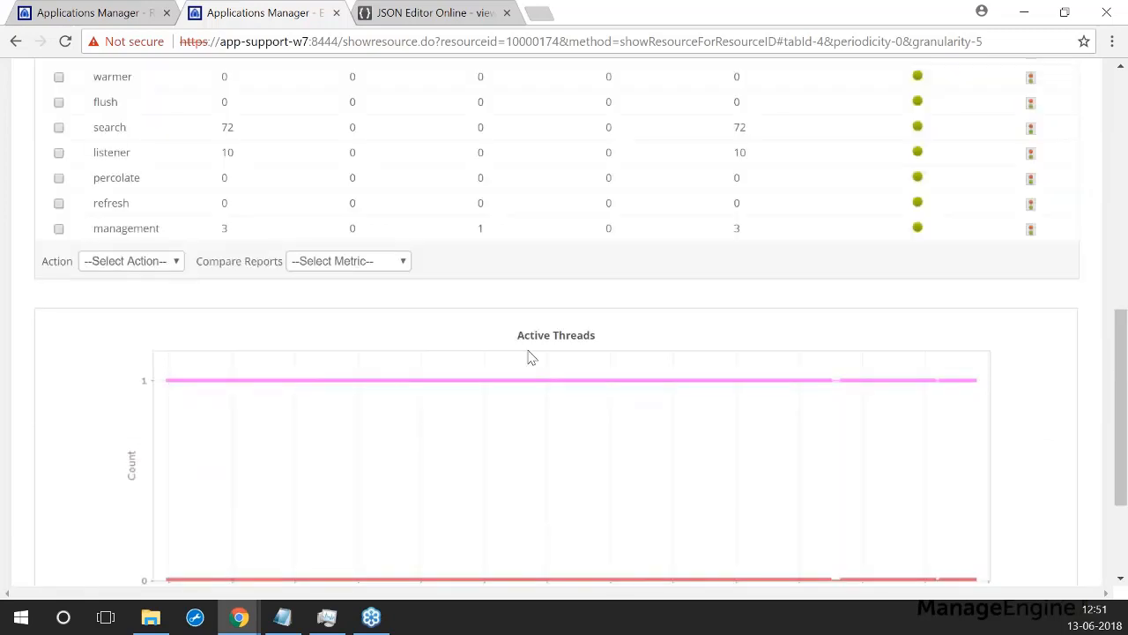
Step: Check the network transport and configuration details, then return to the Category View
click(373, 351)
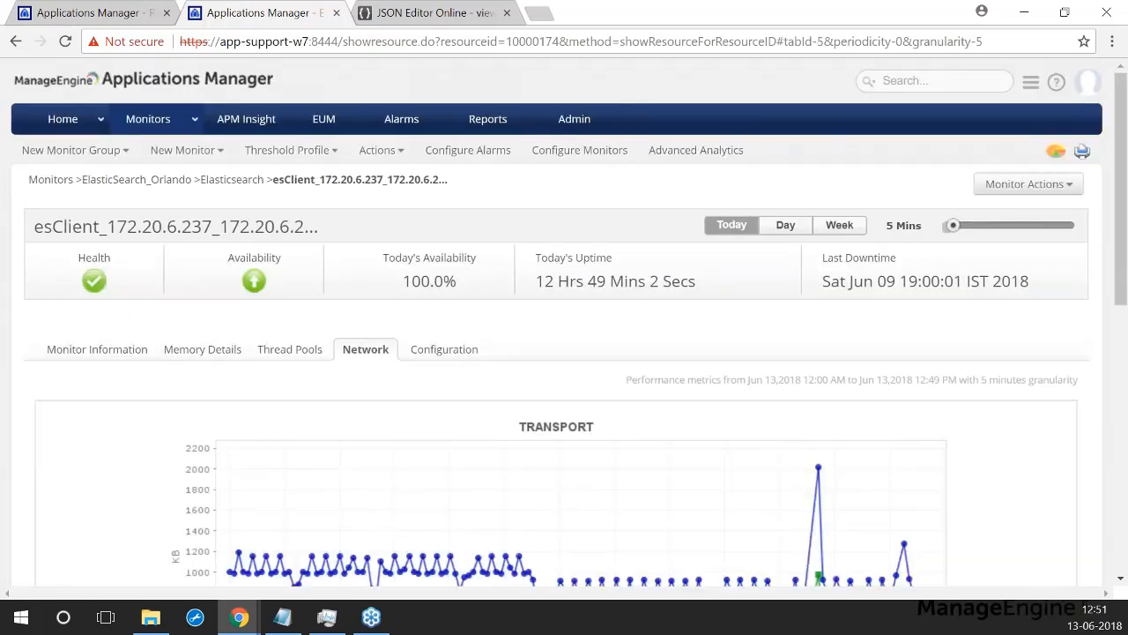
scroll(390, 429, down, 4)
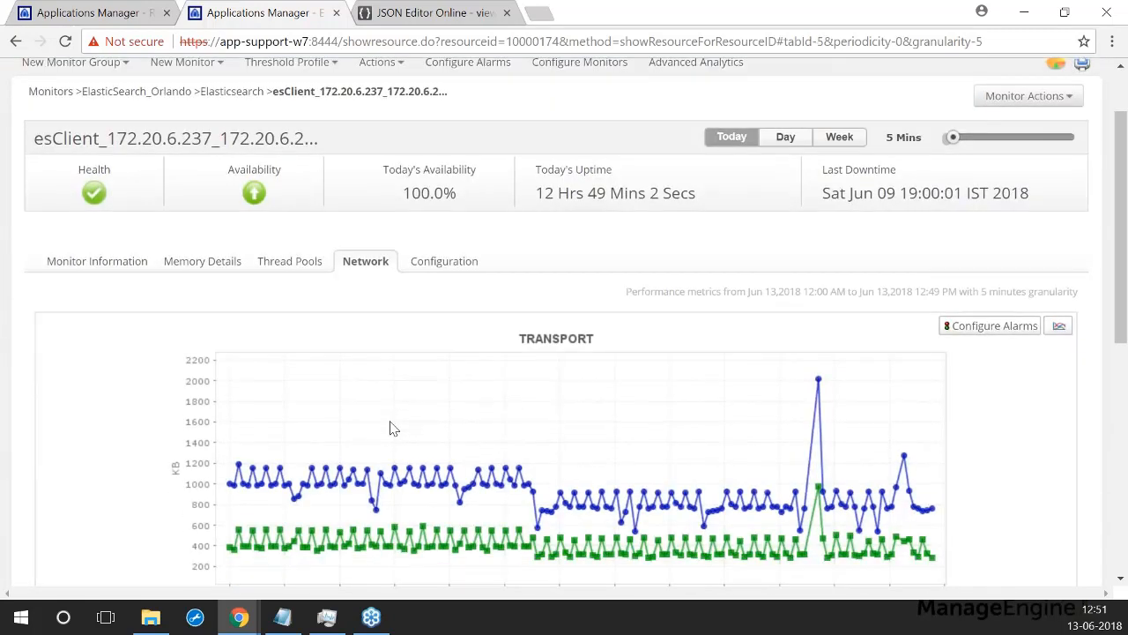
scroll(421, 396, down, 3)
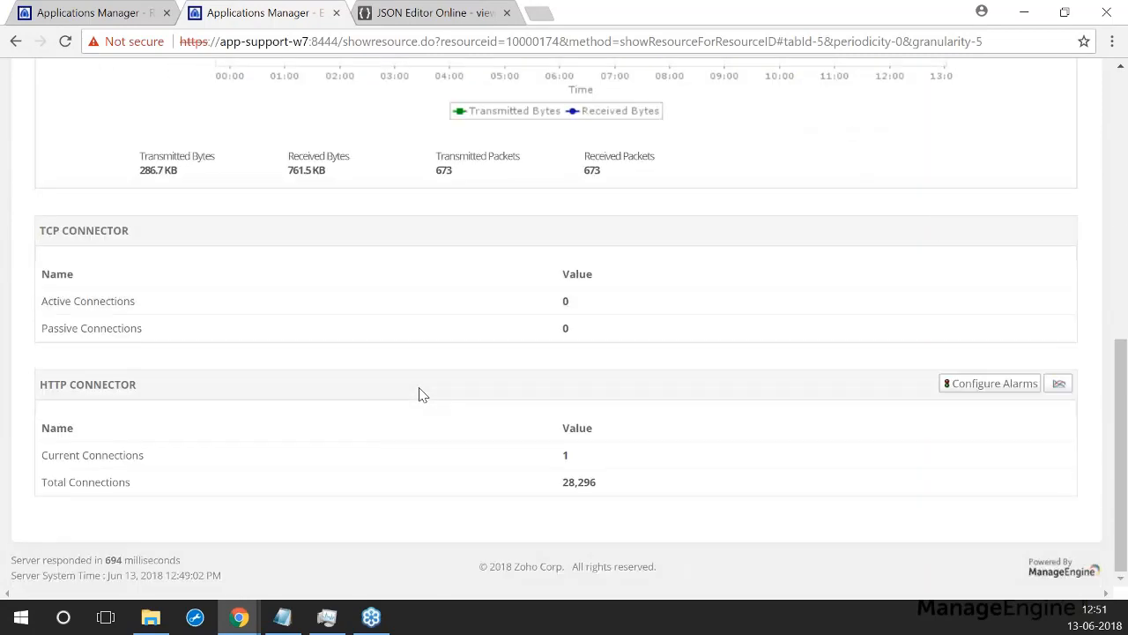
scroll(420, 396, up, 7)
click(440, 353)
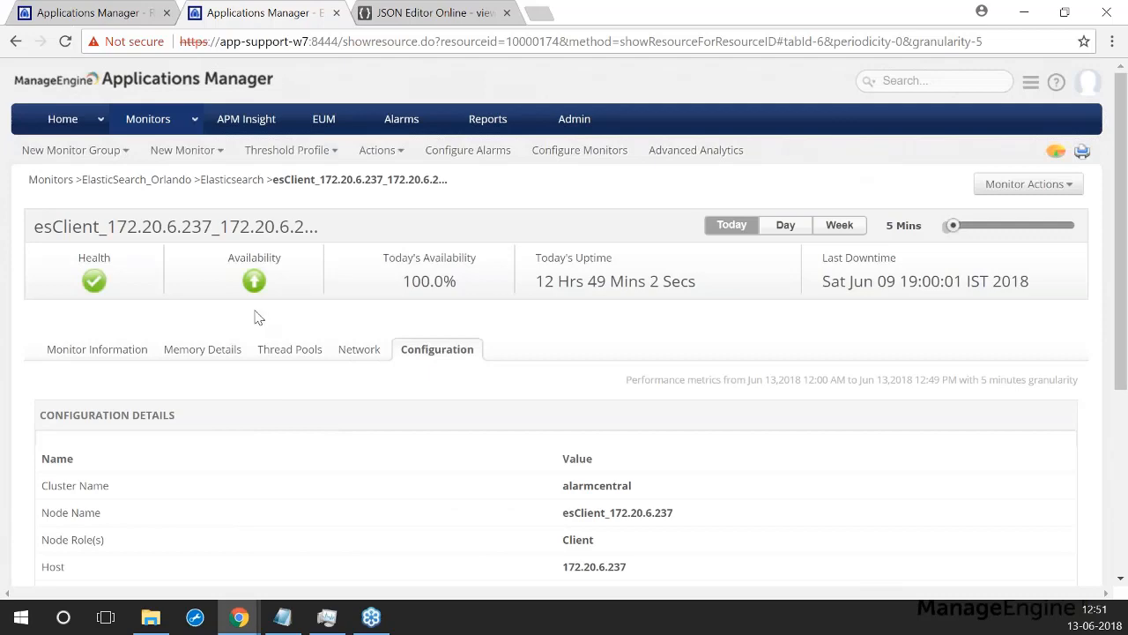
click(146, 128)
Step: Open the Nginx monitor from the Nginx category list
scroll(763, 396, down, 1)
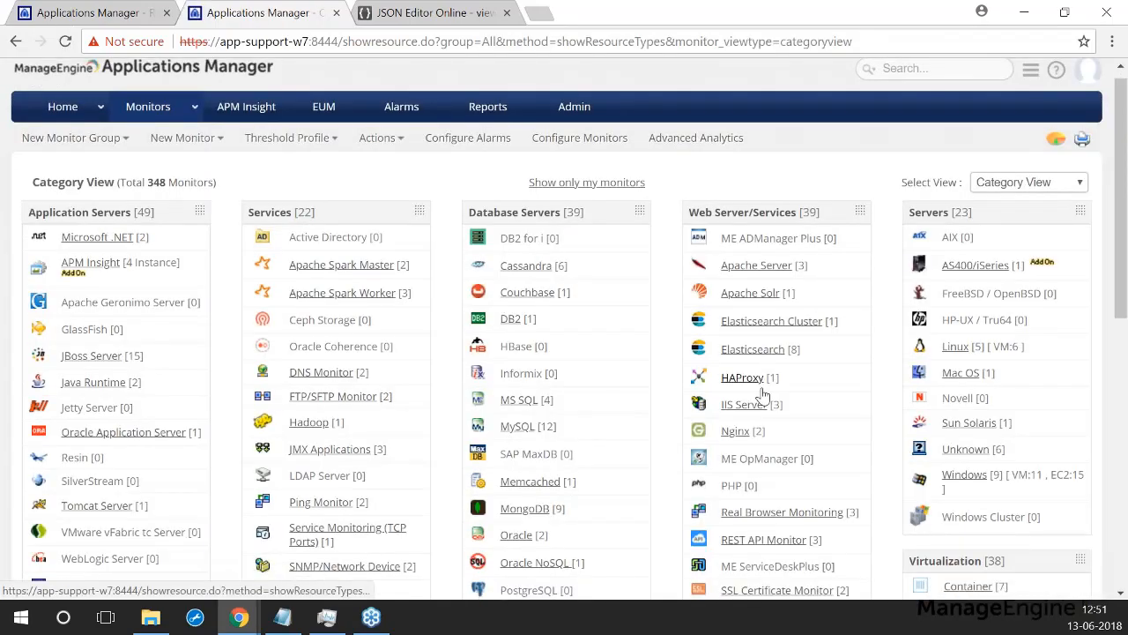
scroll(763, 396, down, 1)
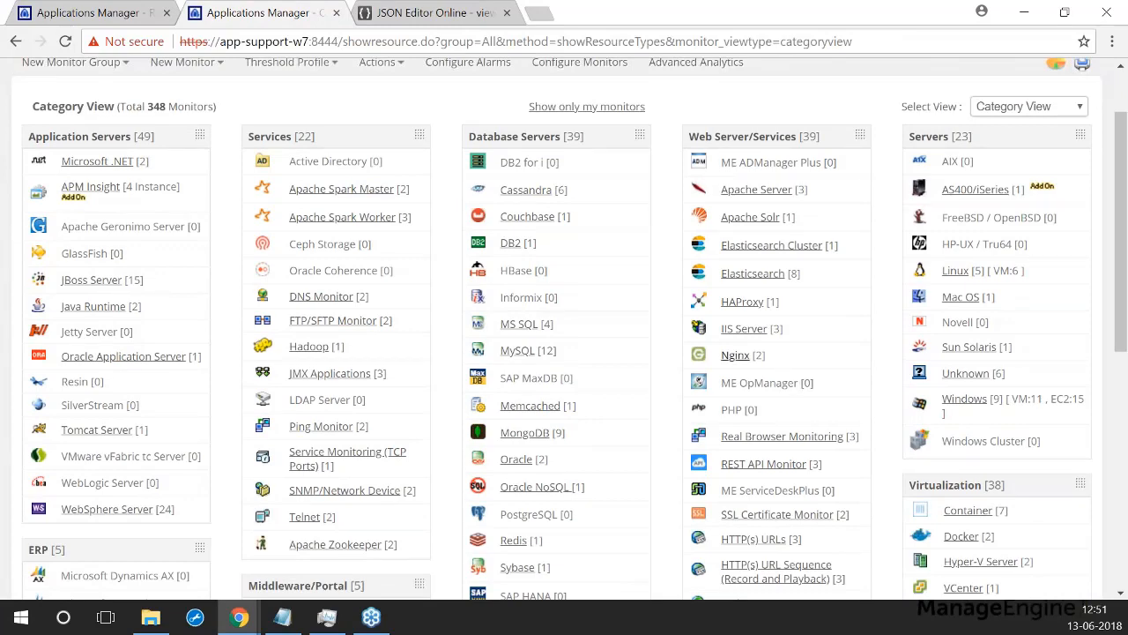
click(735, 356)
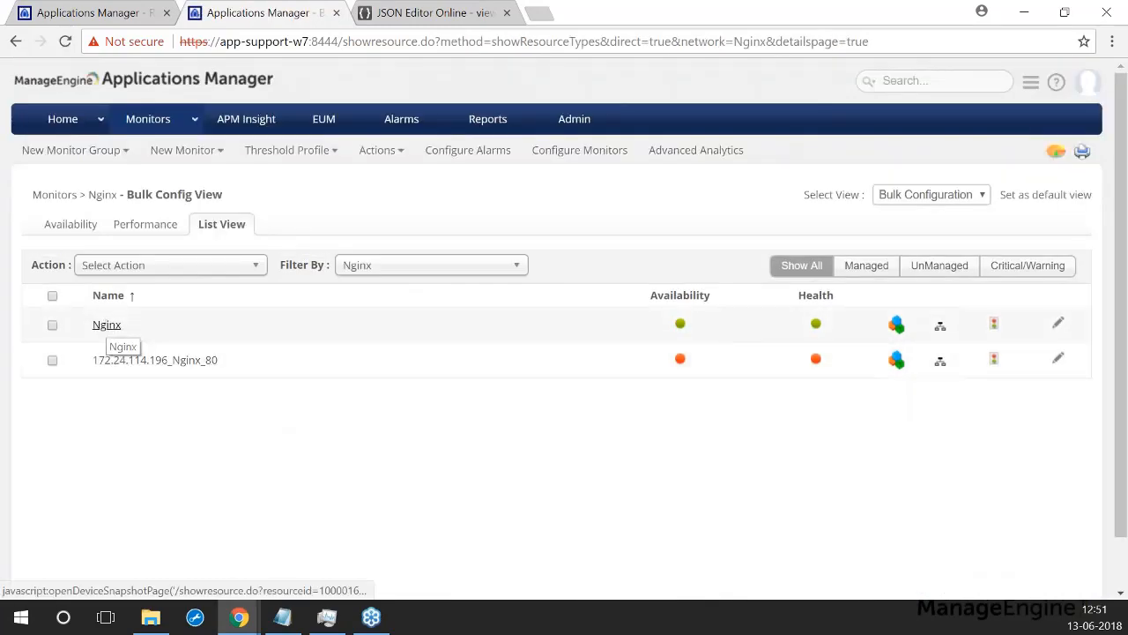
click(107, 325)
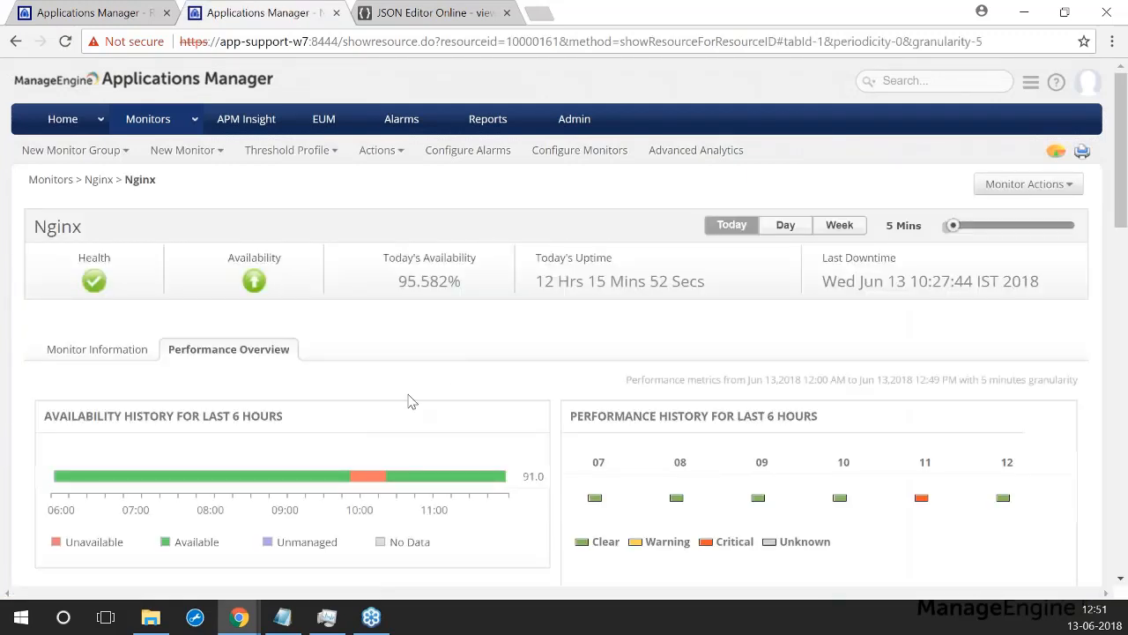
Step: Scroll through the Nginx Performance Overview charts, showing 95.582% availability today
scroll(411, 398, down, 3)
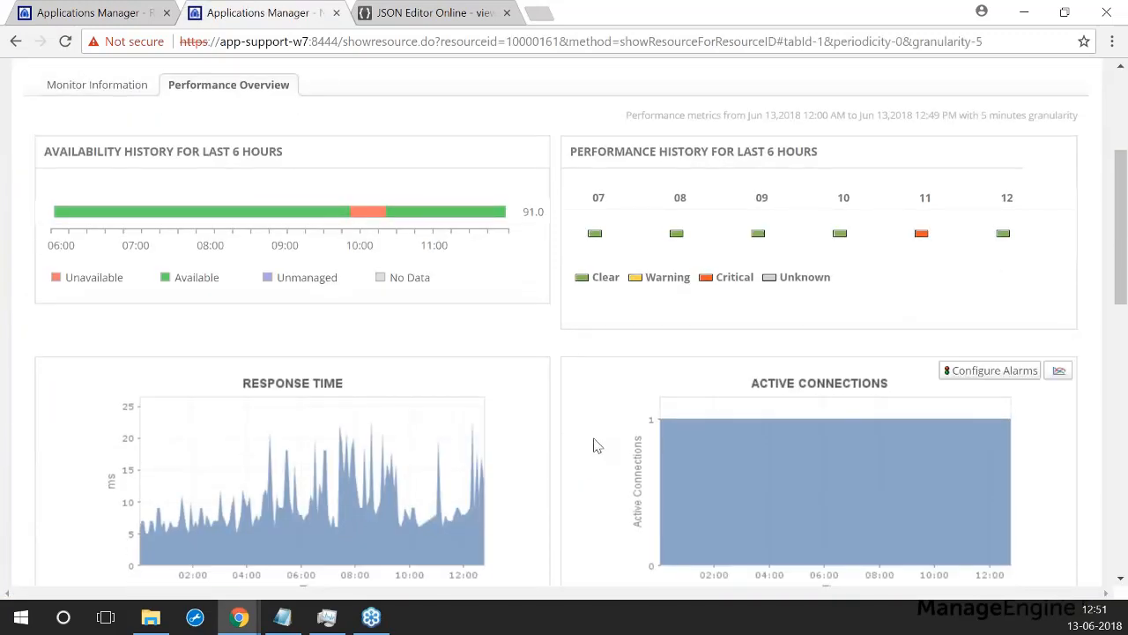
scroll(581, 481, down, 2)
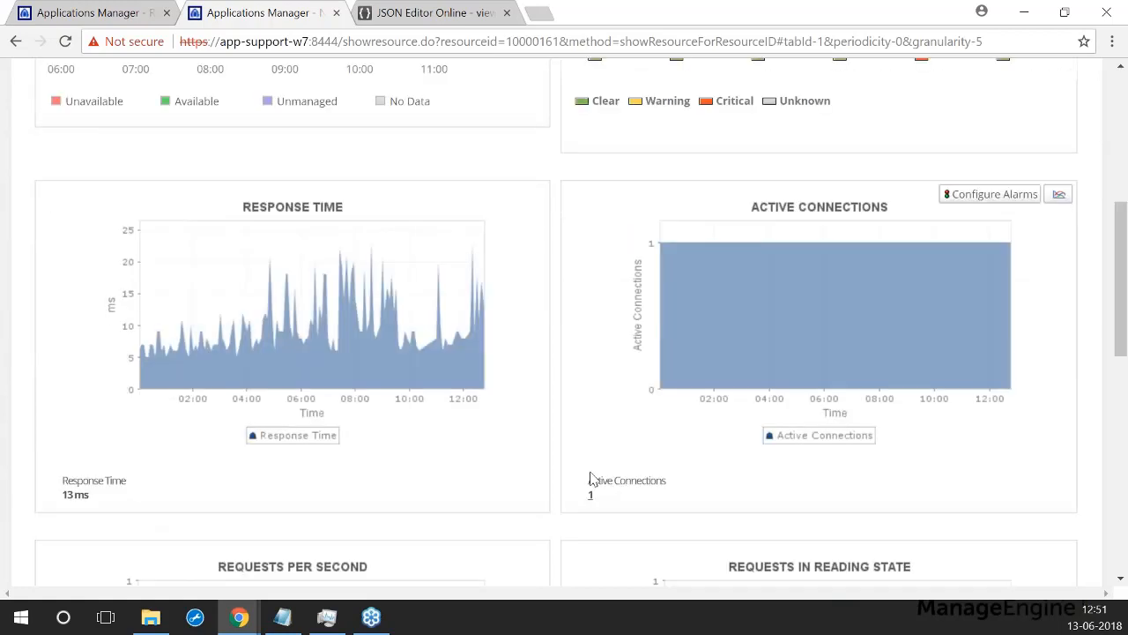
scroll(591, 478, down, 1)
mouse_move(459, 537)
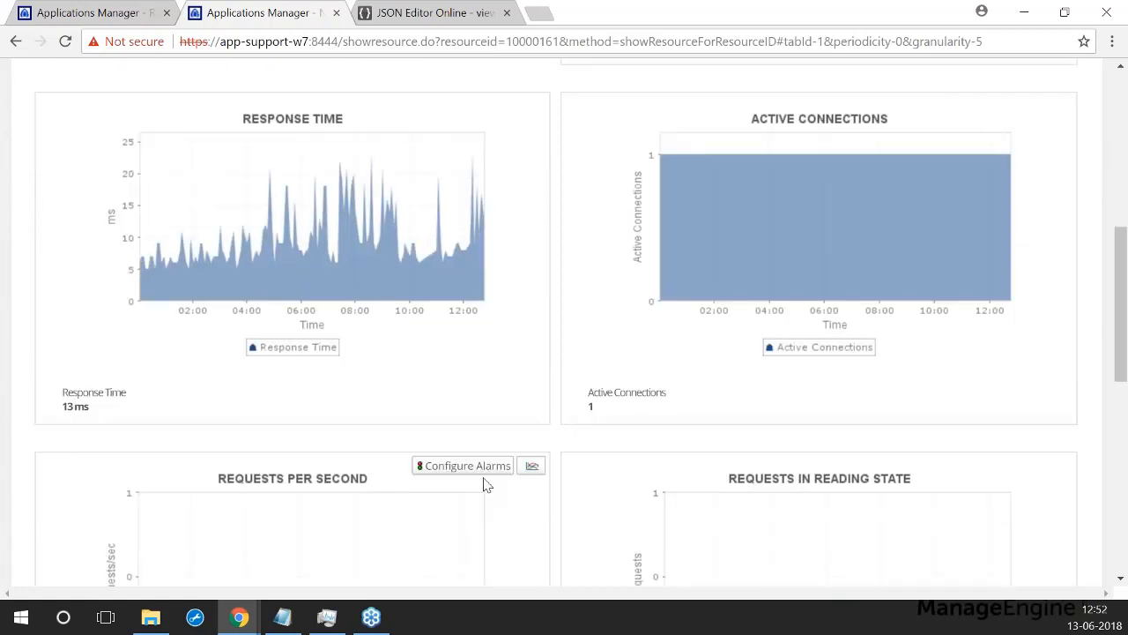
scroll(554, 391, down, 2)
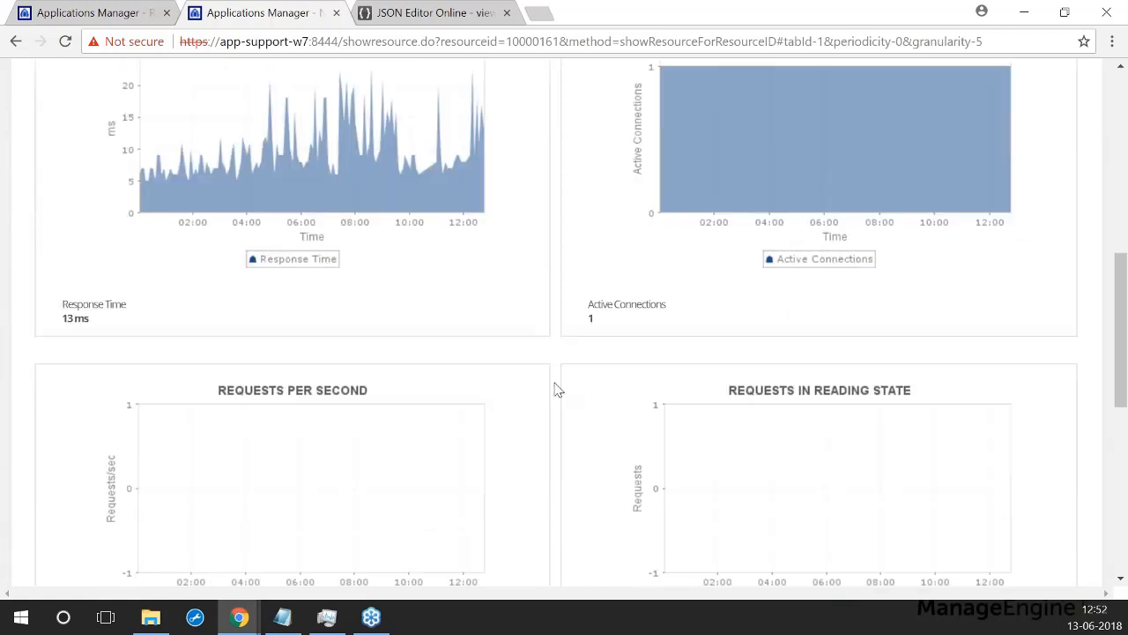
scroll(553, 391, down, 2)
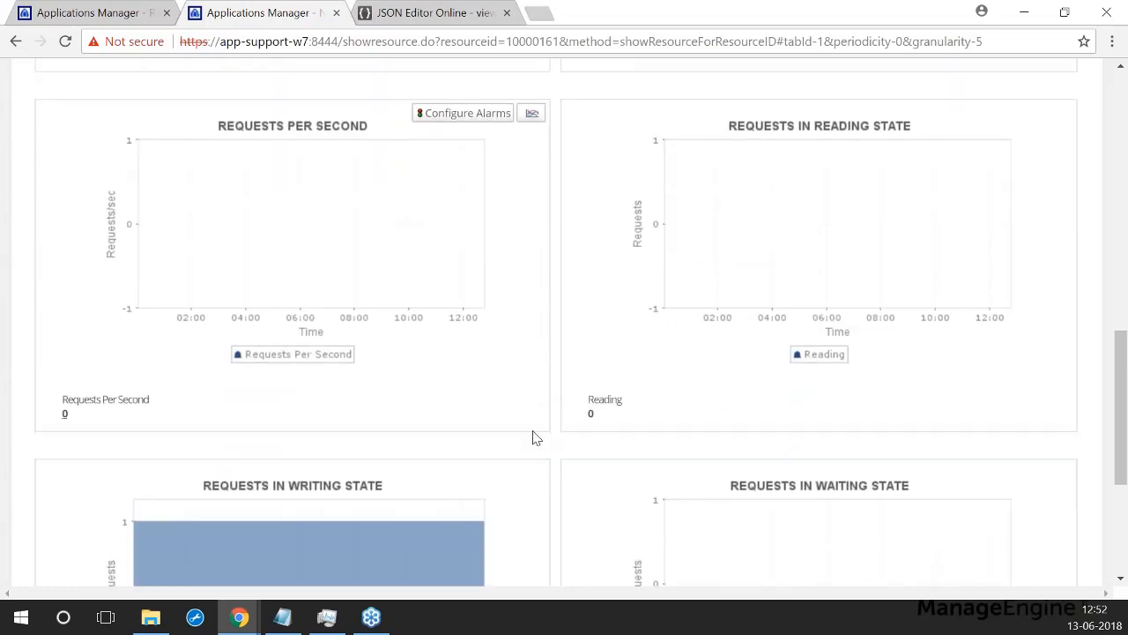
scroll(536, 438, down, 3)
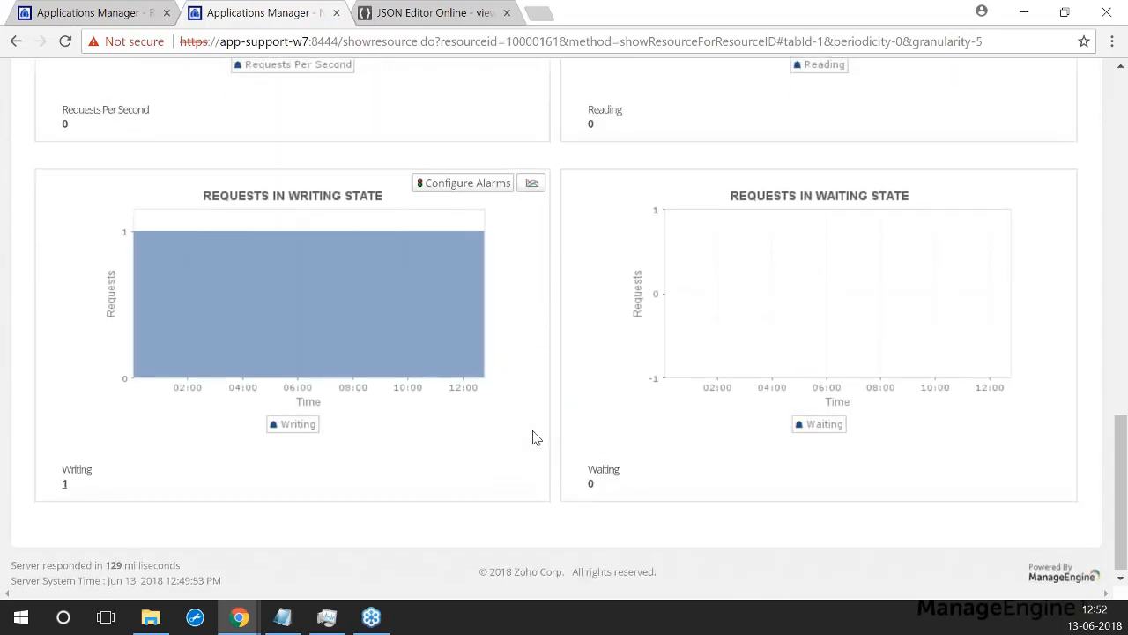
scroll(536, 438, up, 15)
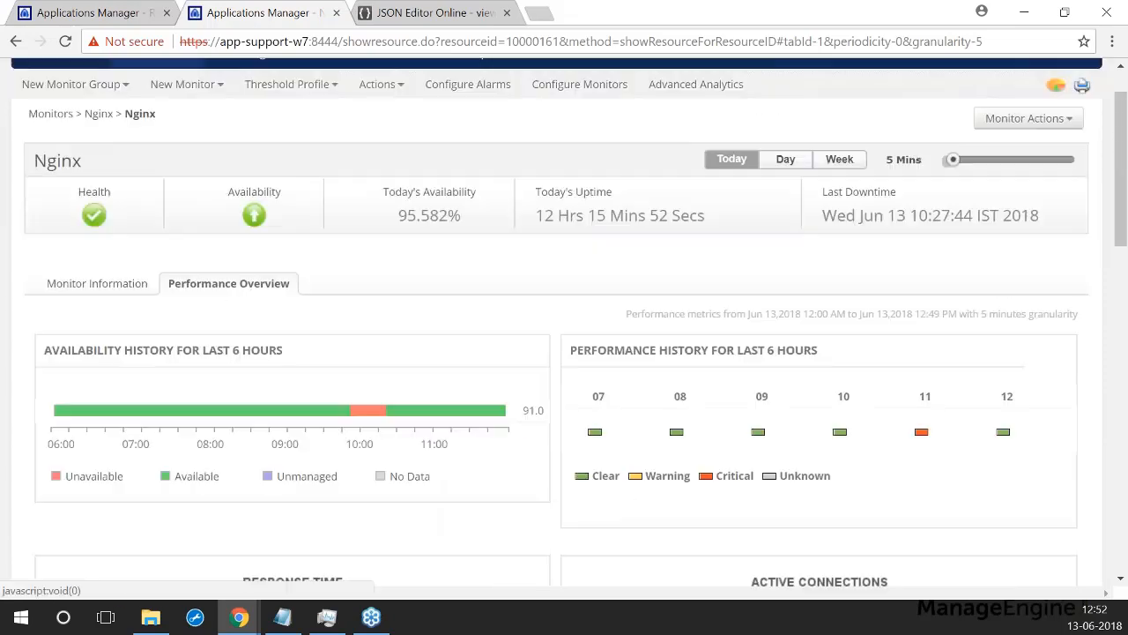
scroll(491, 461, up, 1)
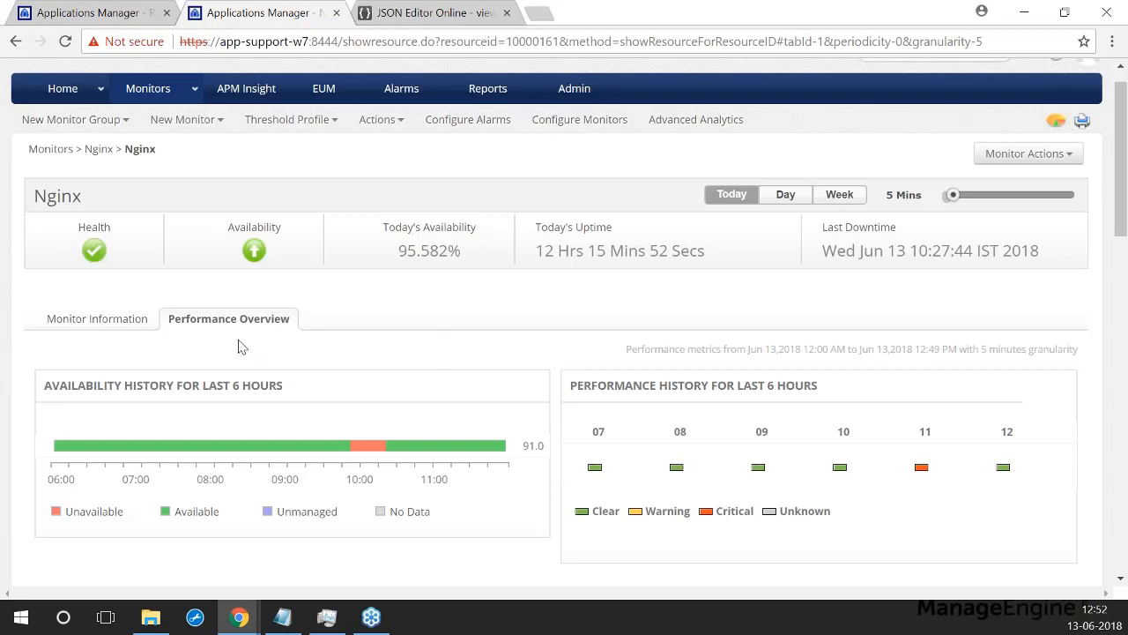
scroll(209, 357, up, 1)
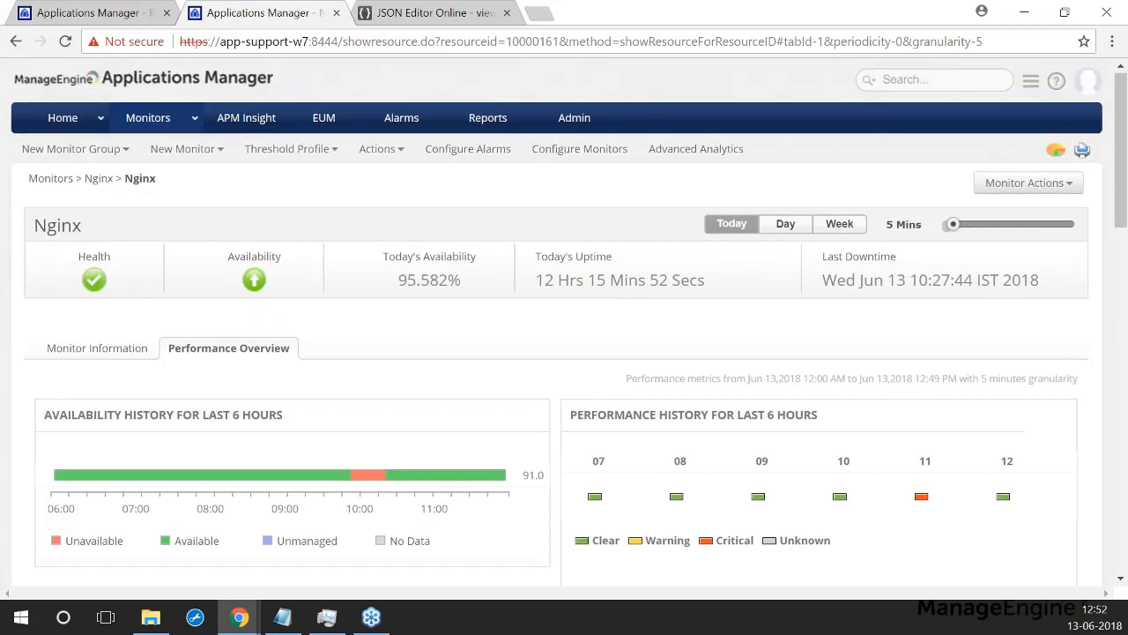
Step: List the Web Services monitors wservice6, wservice1 and WebService_NY from the Category View
click(147, 123)
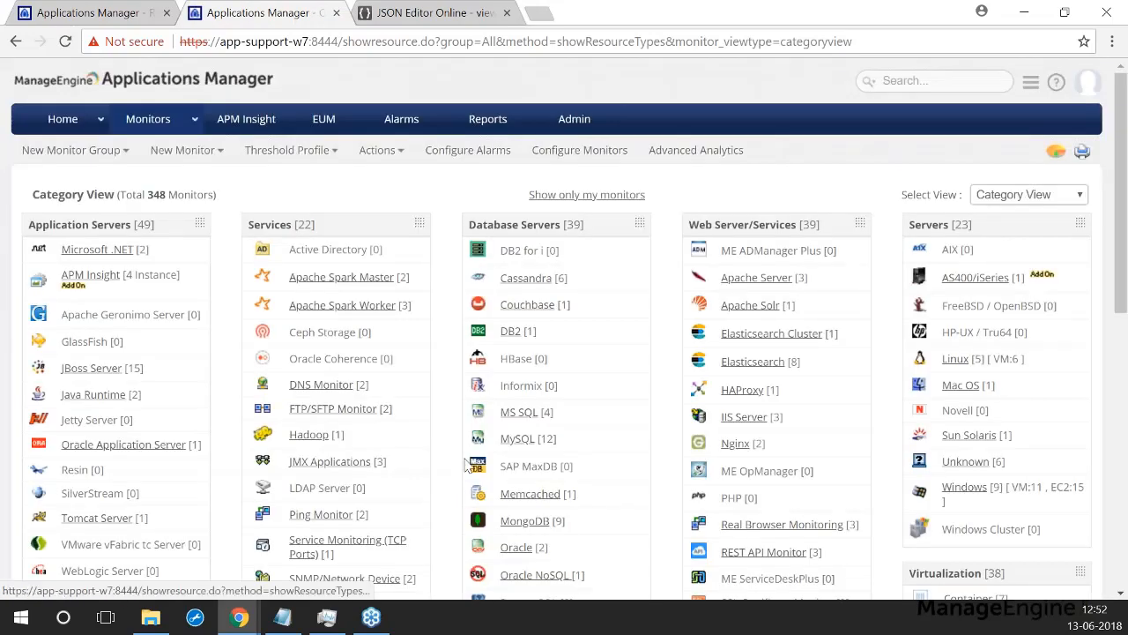
scroll(718, 309, down, 3)
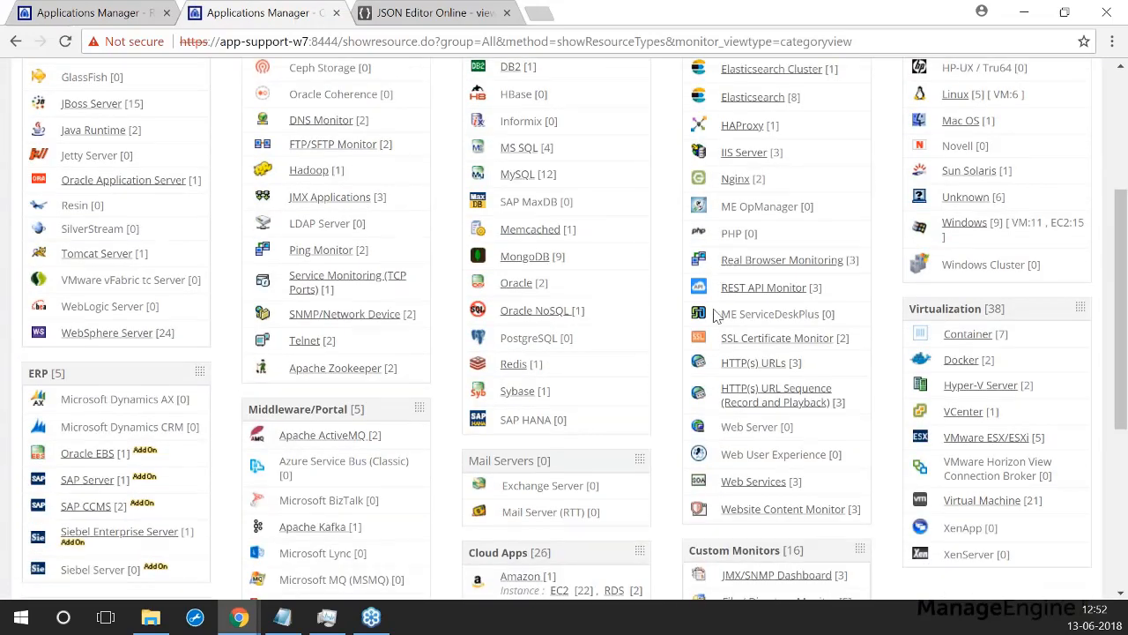
click(747, 482)
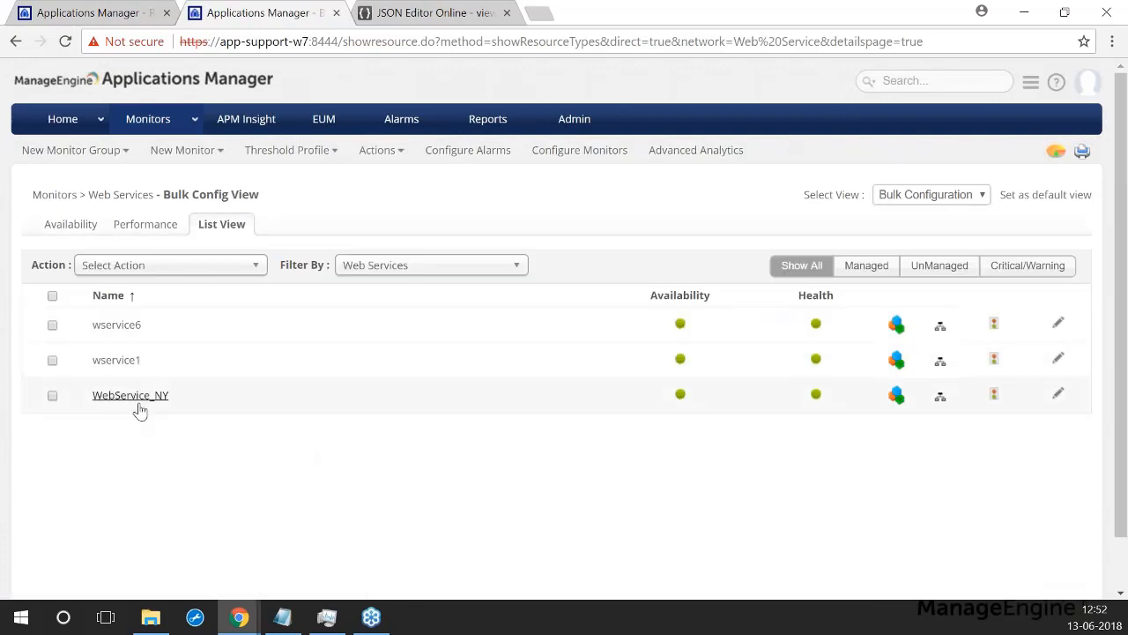
Step: Open wservice6 and review its 130 ms WSDL response time and operation statistics
click(116, 327)
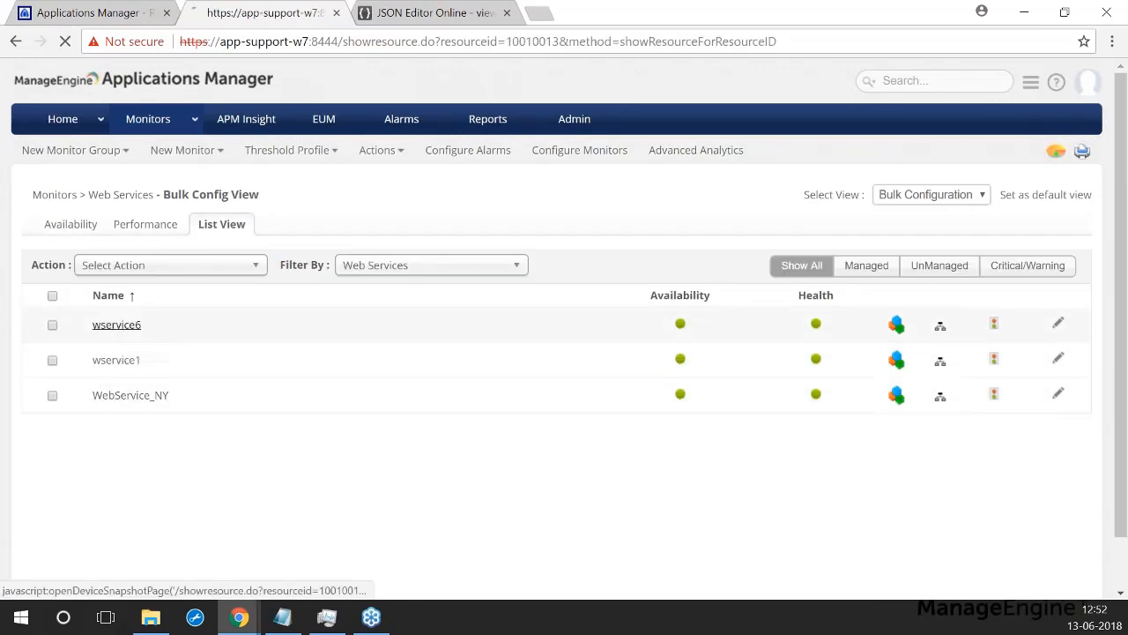
scroll(163, 339, down, 2)
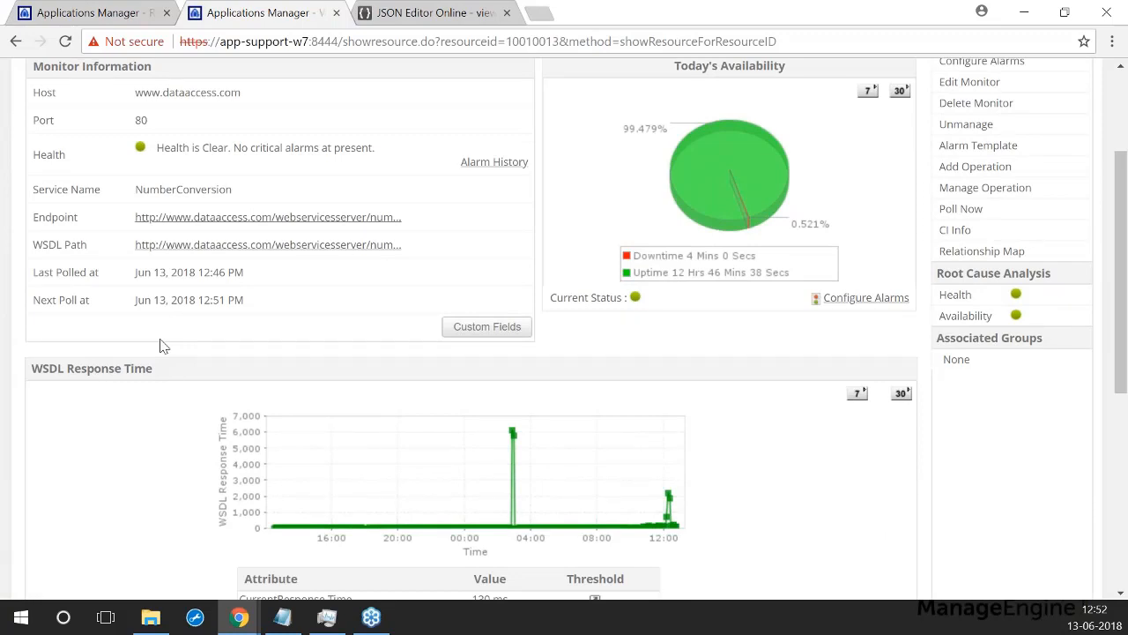
scroll(171, 114, up, 1)
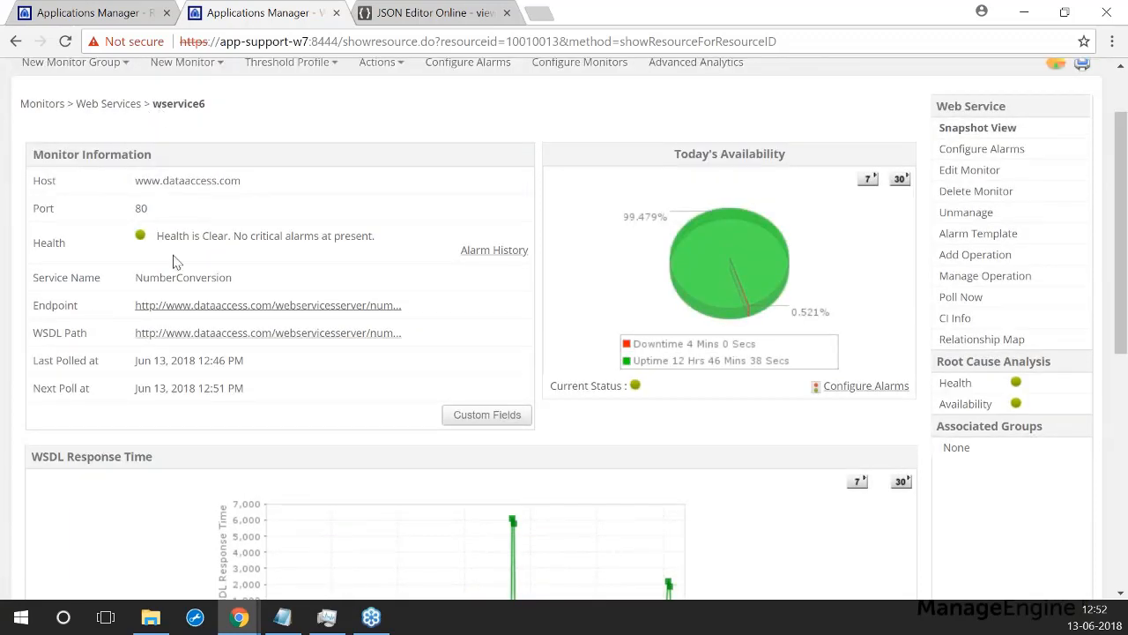
scroll(177, 235, down, 1)
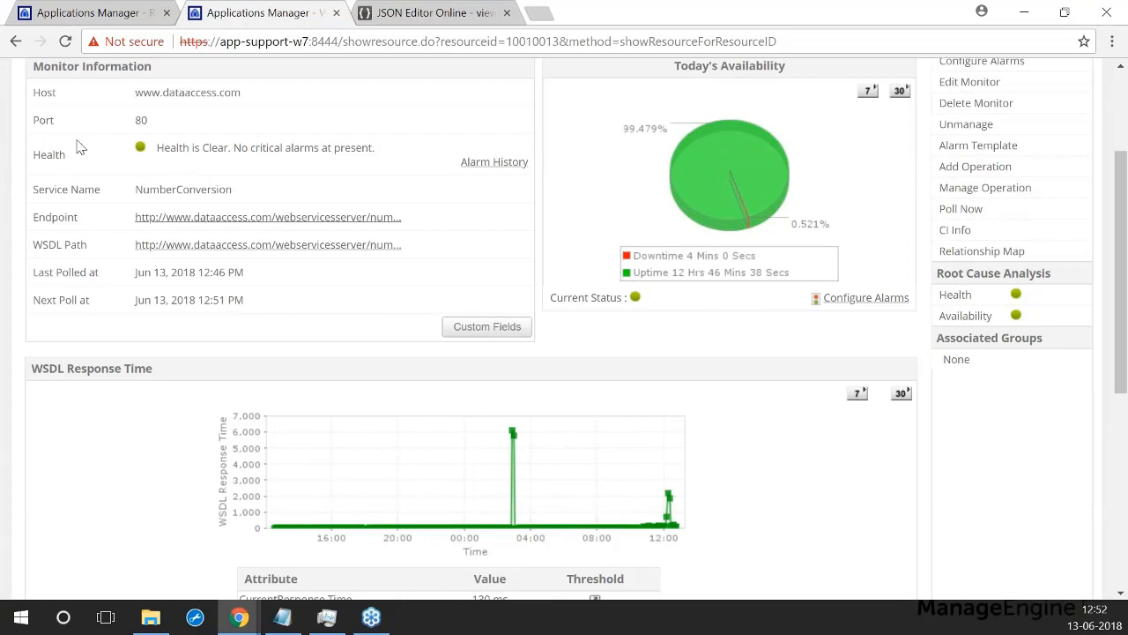
scroll(67, 403, down, 2)
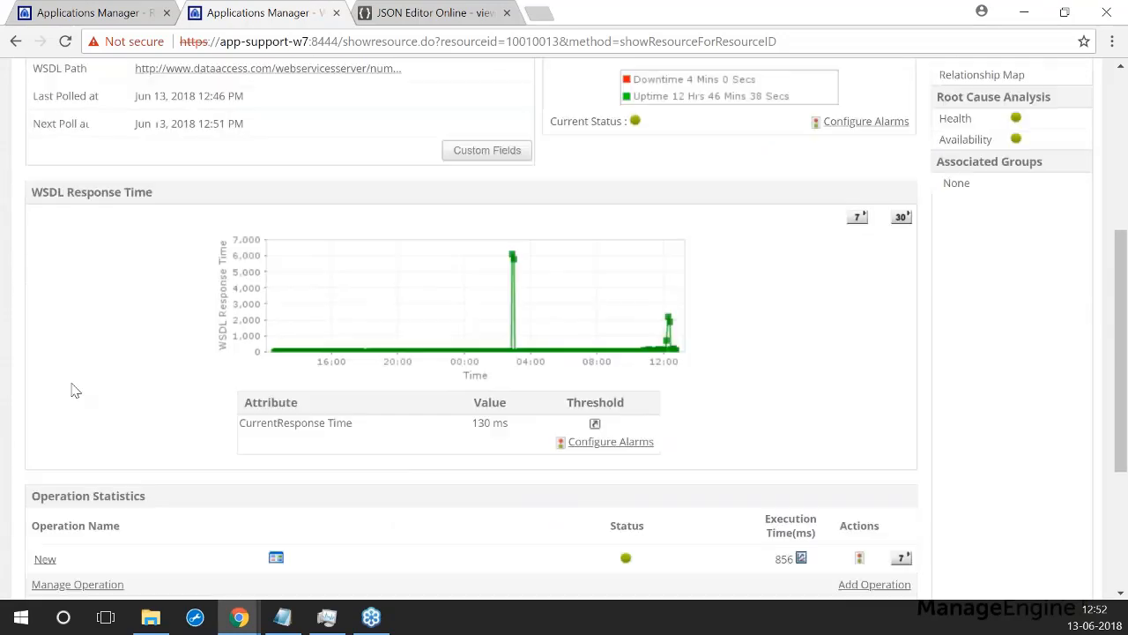
scroll(77, 265, down, 1)
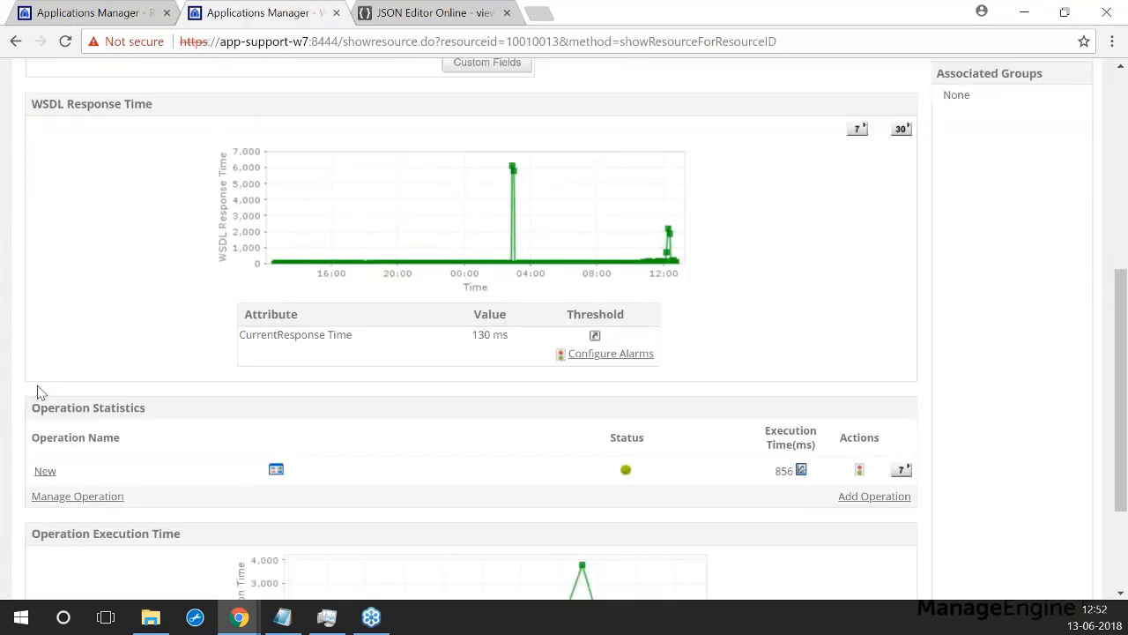
scroll(115, 392, down, 1)
scroll(114, 392, down, 1)
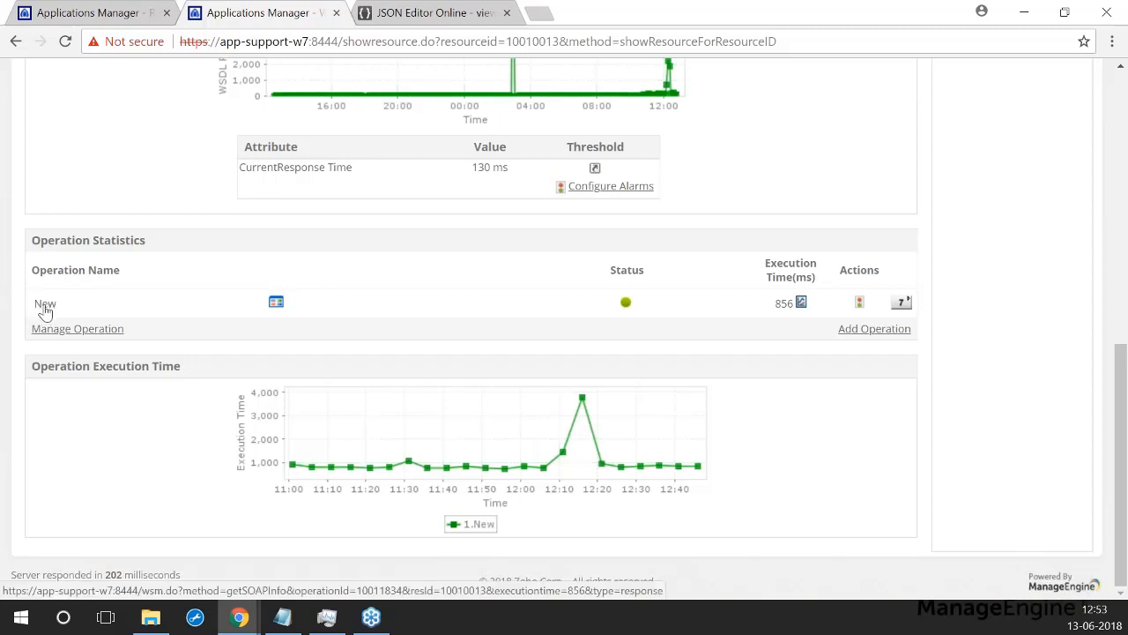
Step: Add a NumberToWords operation to wservice6 named 'New Op'
click(851, 330)
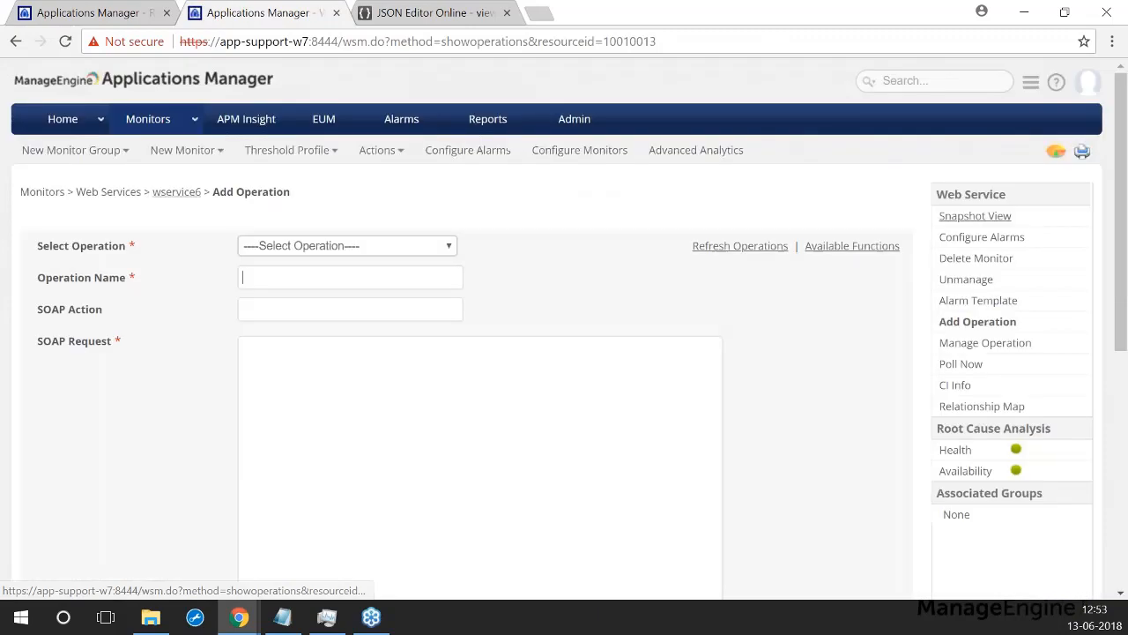
click(362, 251)
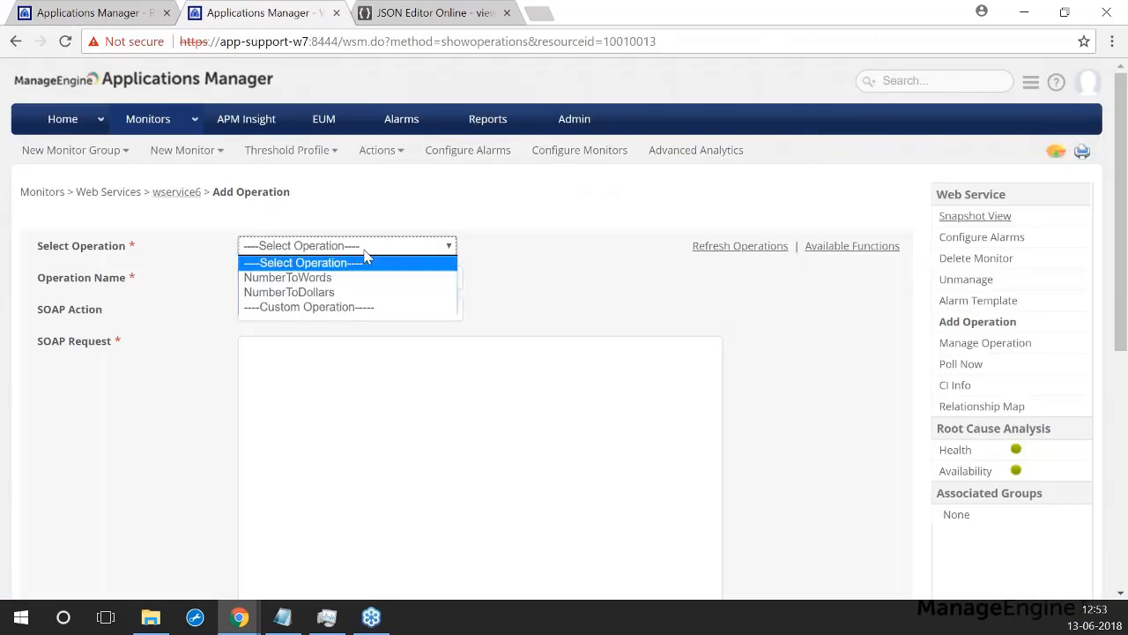
click(314, 280)
click(294, 278)
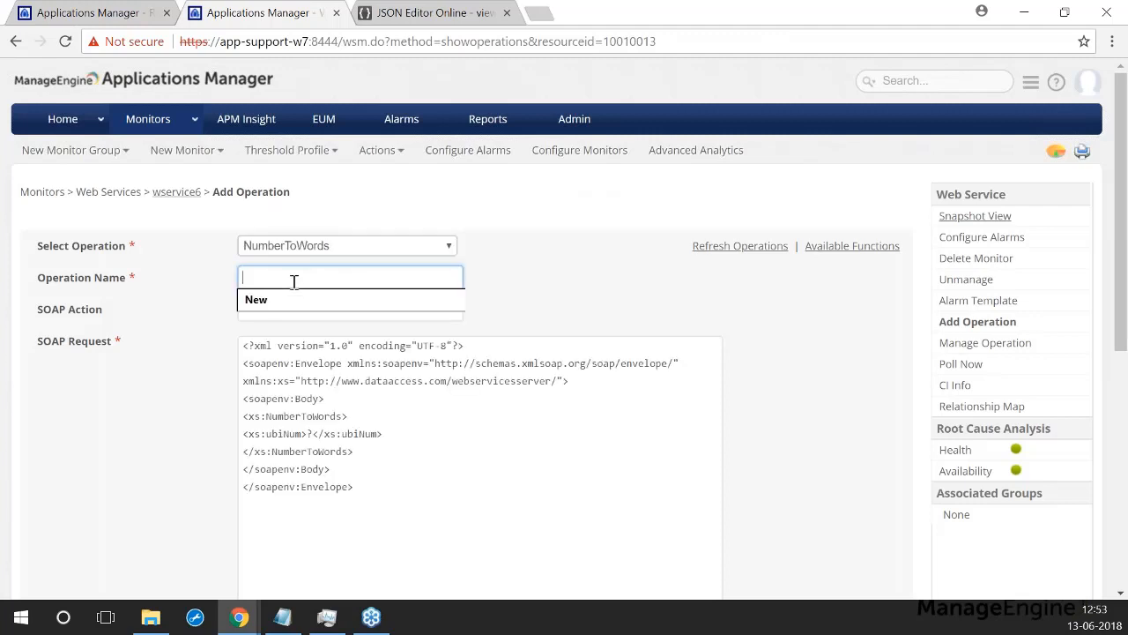
text(New Op)
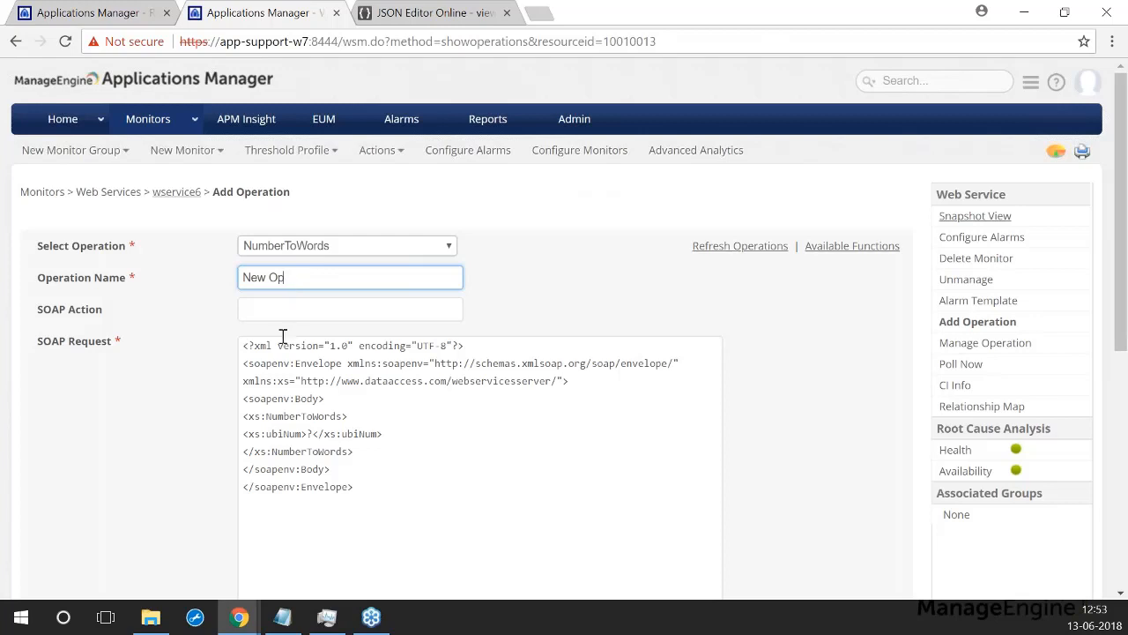
Step: Set the request's ubiNum to 21, verify the test returns 'twenty one', and save
scroll(375, 384, down, 1)
scroll(383, 386, down, 1)
click(394, 399)
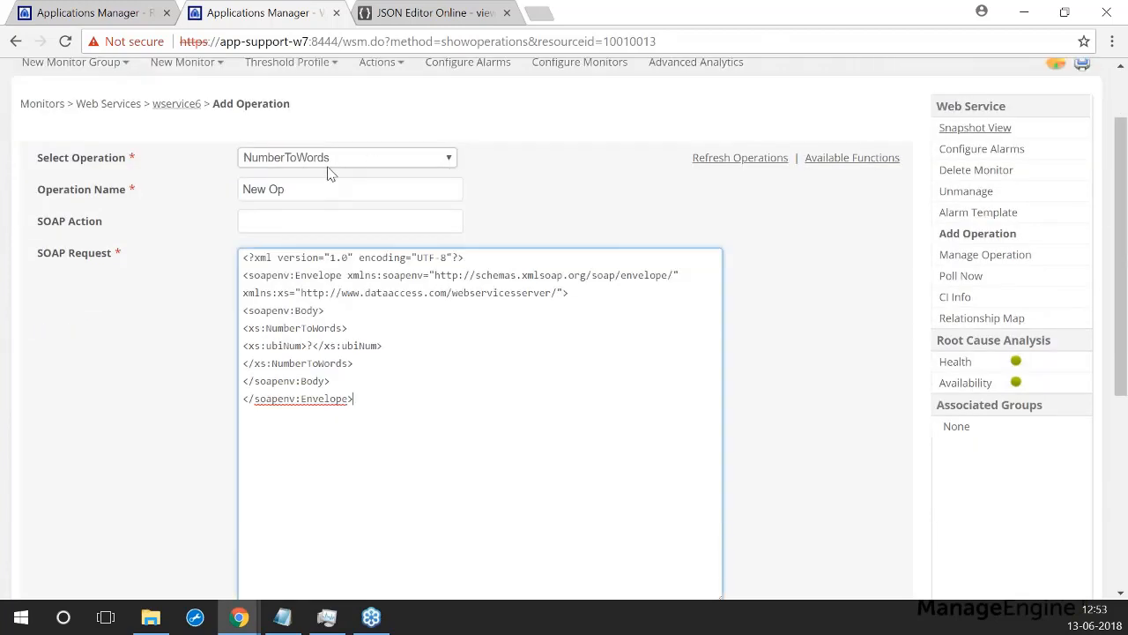
scroll(174, 423, down, 1)
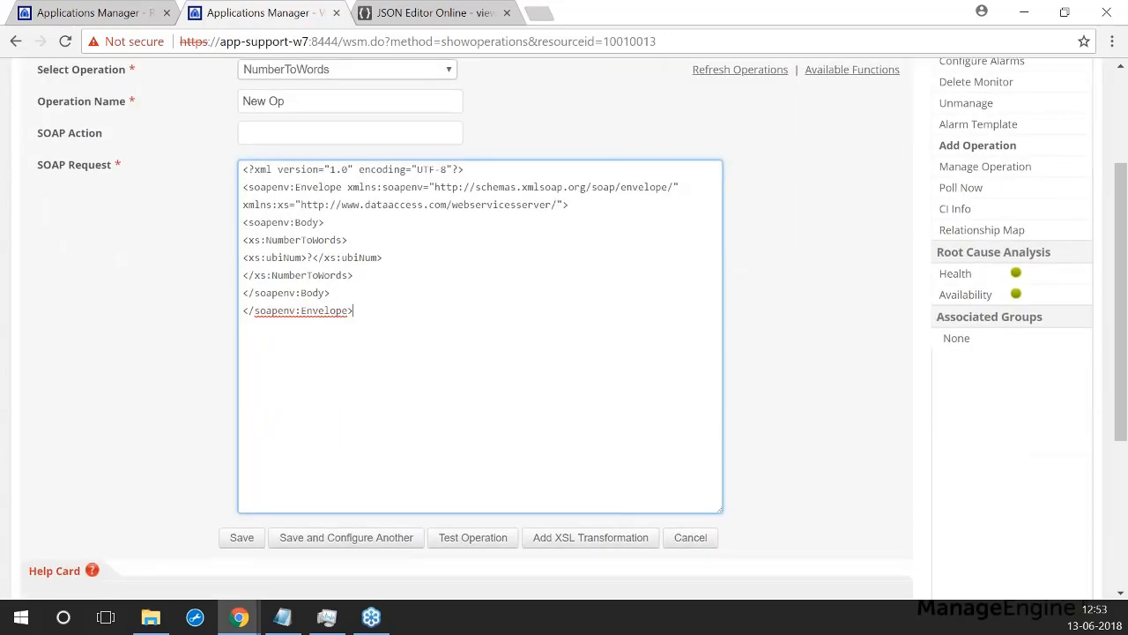
click(313, 258)
key(BackSpace)
text(21)
click(459, 539)
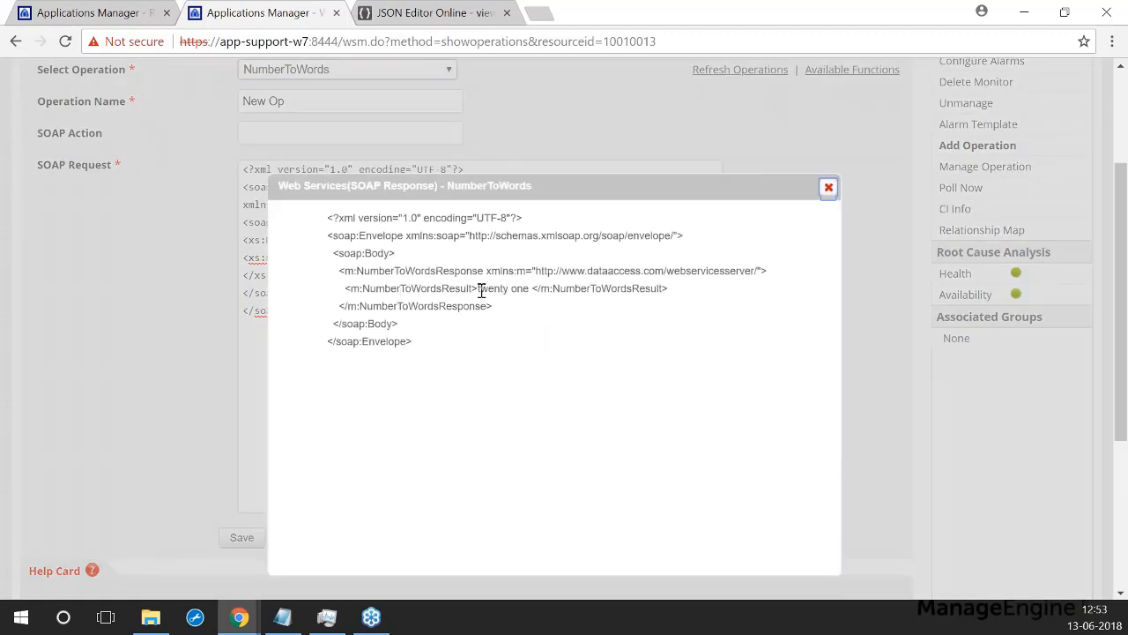
drag(476, 289, 531, 293)
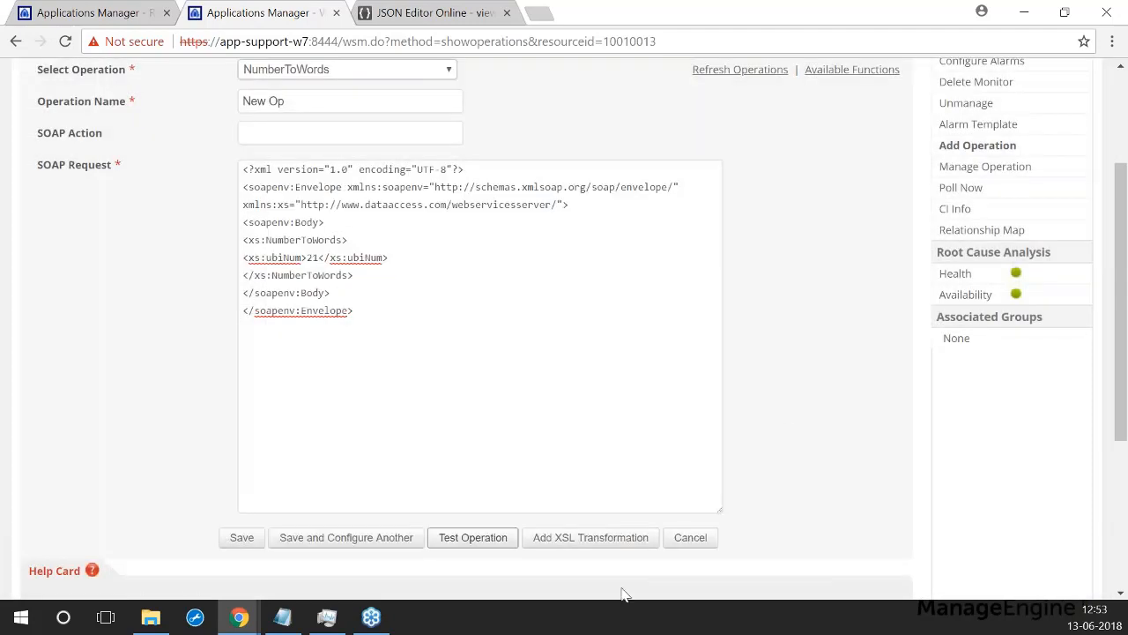
click(248, 540)
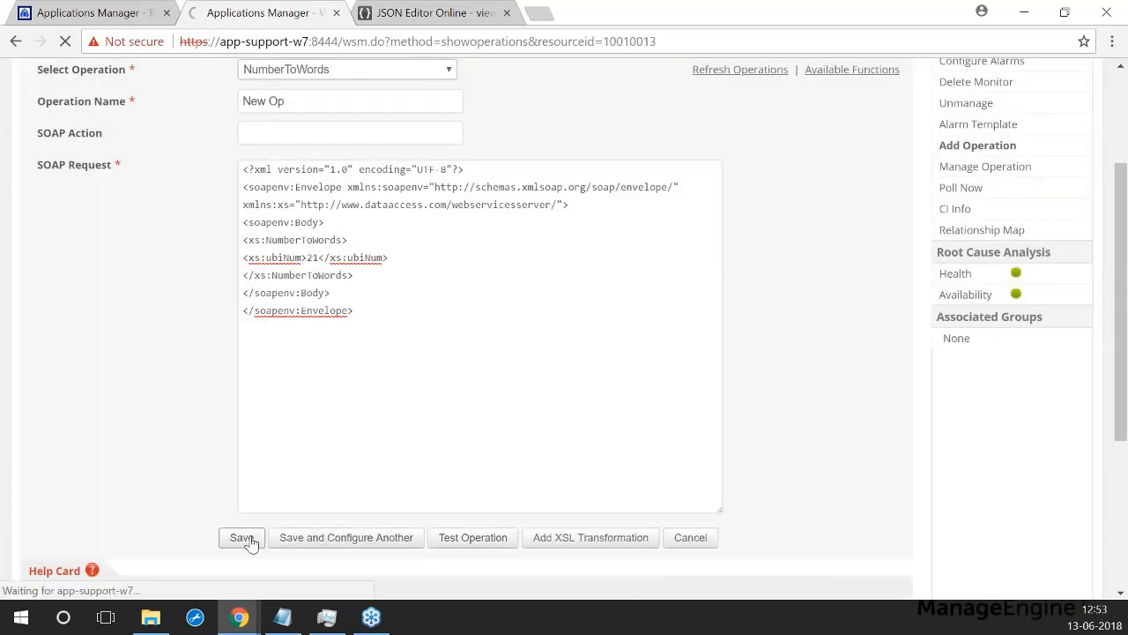
Step: Confirm New Op is listed in wservice6's Operation Statistics, then return to the Category View
scroll(173, 284, down, 1)
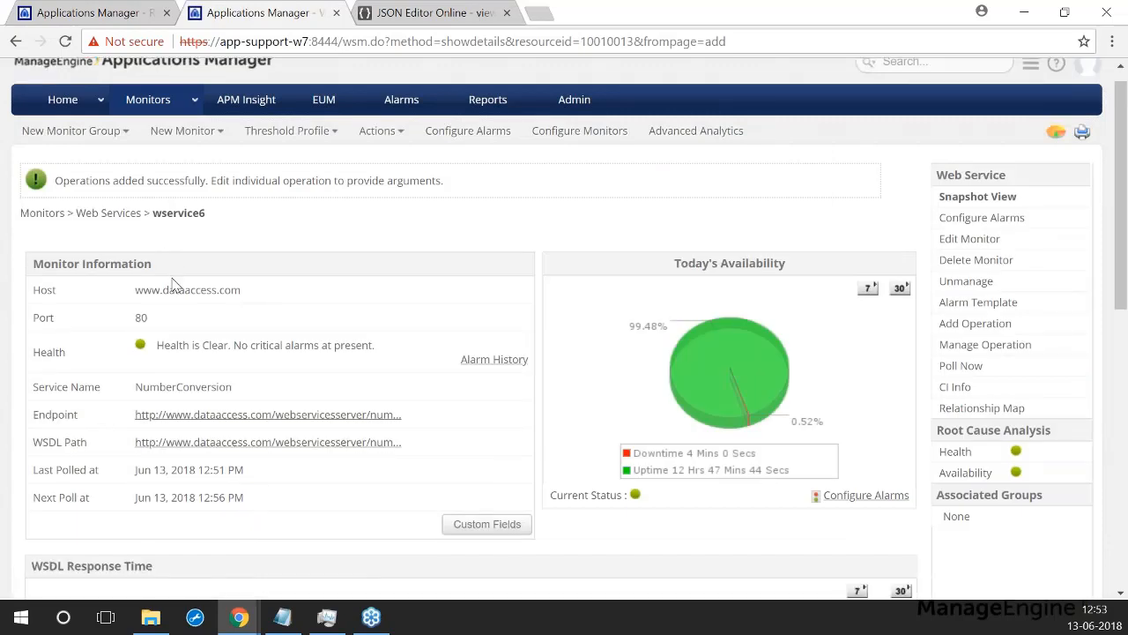
scroll(174, 284, down, 6)
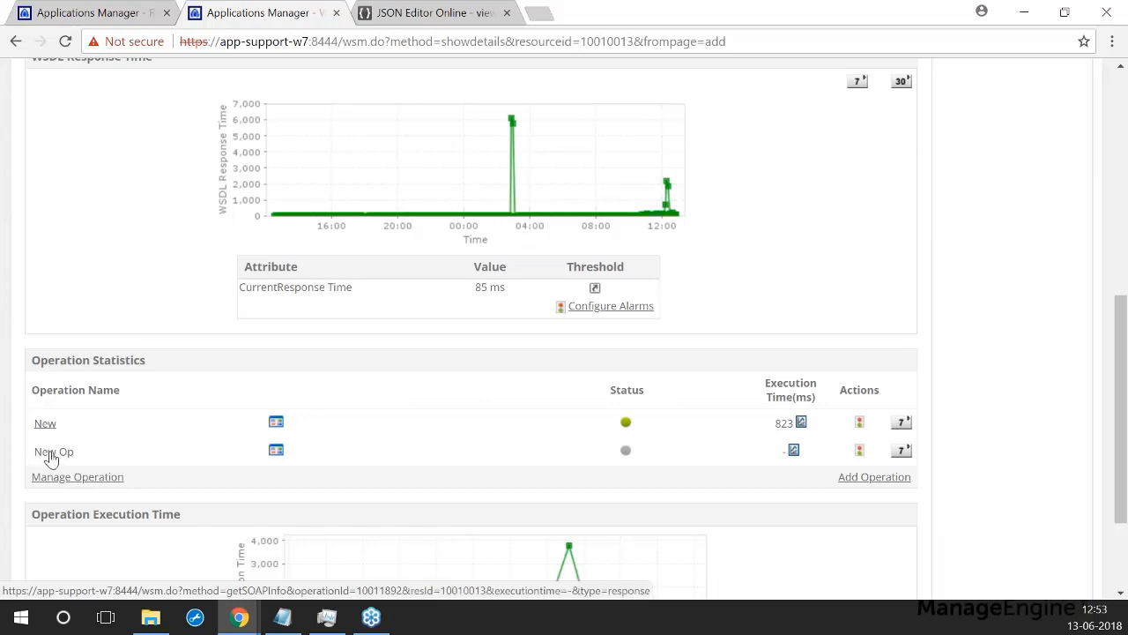
scroll(53, 454, down, 1)
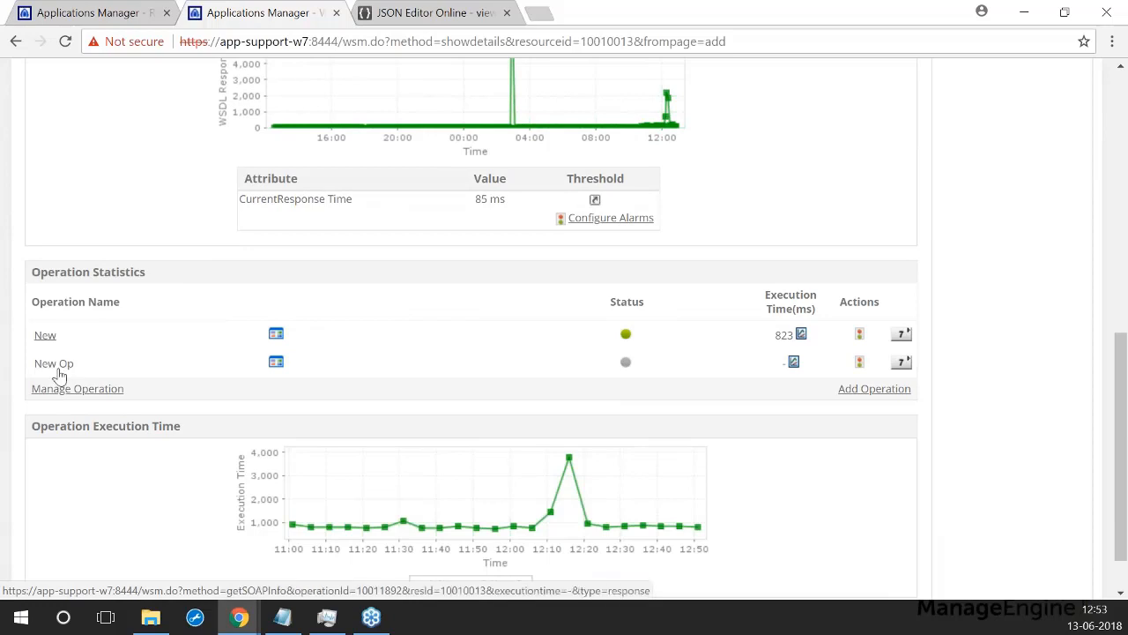
scroll(88, 371, up, 3)
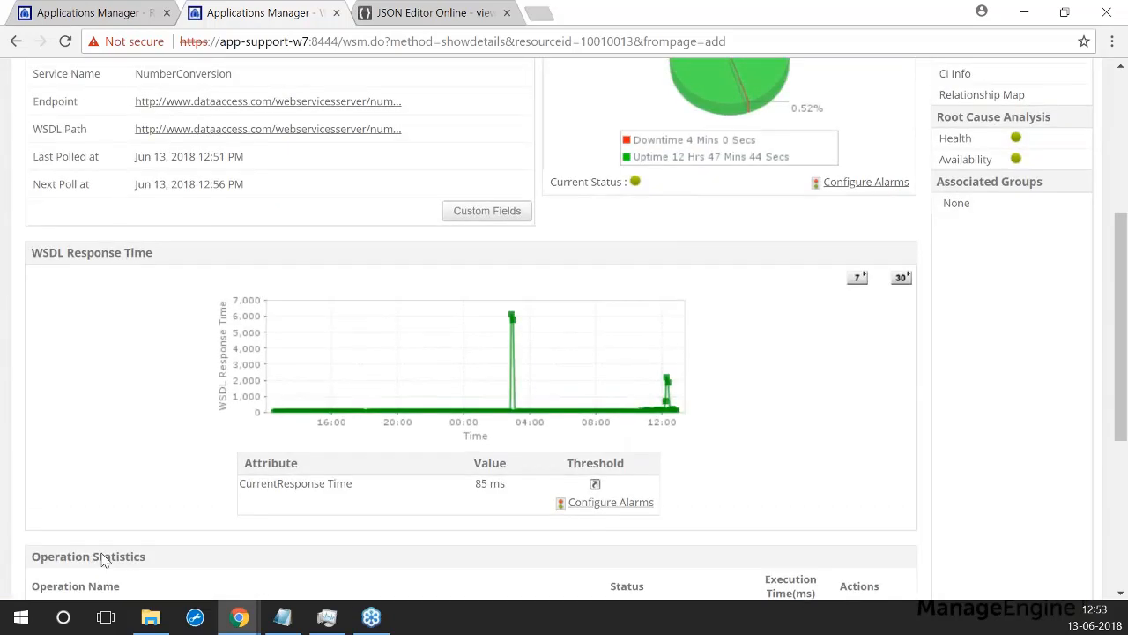
scroll(103, 561, up, 3)
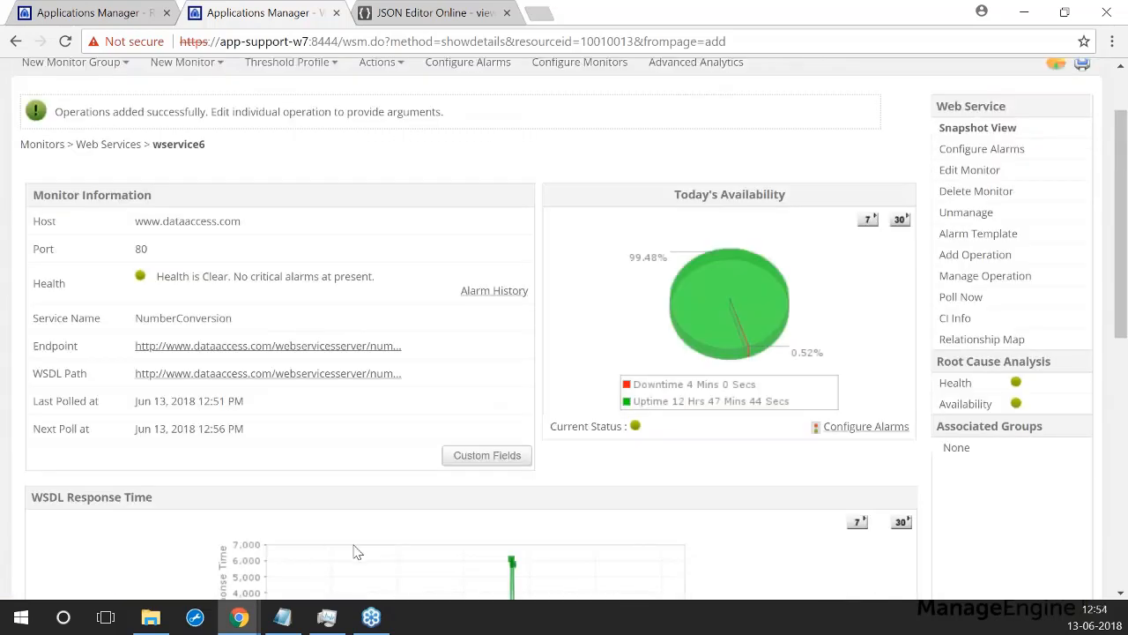
scroll(315, 403, up, 1)
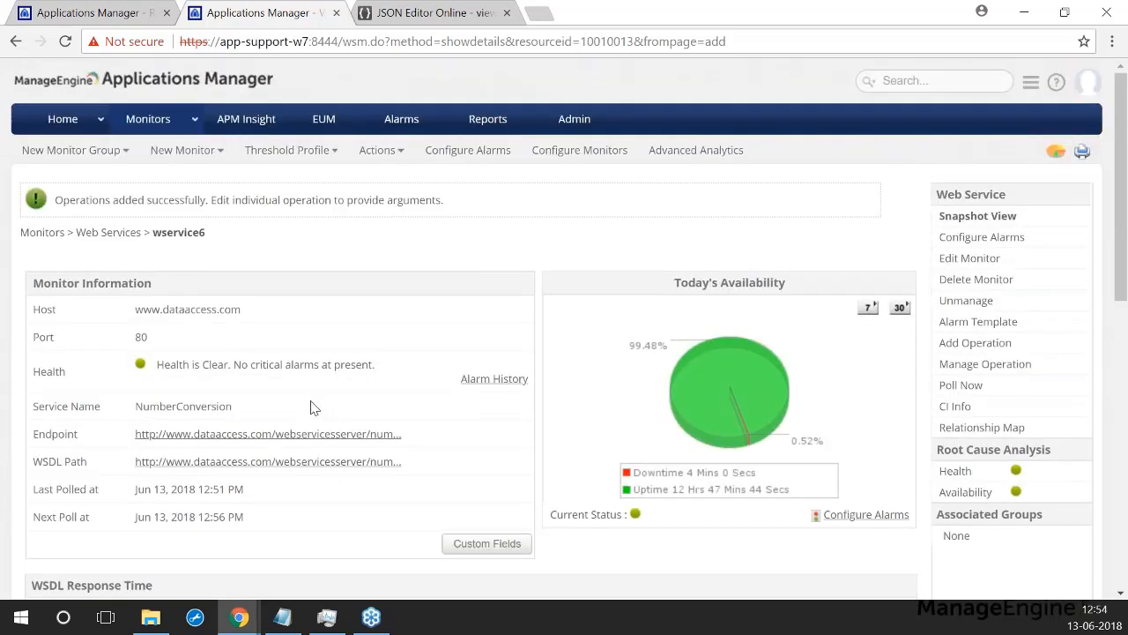
click(150, 118)
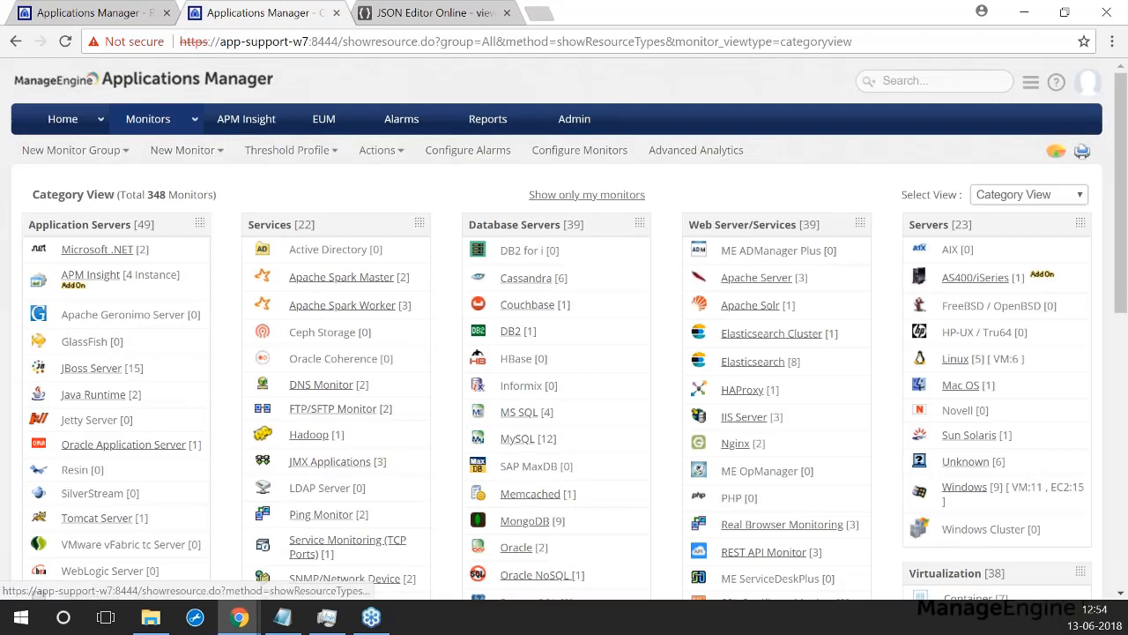
Step: Open the Edit Monitor form for the API_Json REST API monitor
scroll(738, 374, down, 1)
scroll(767, 498, down, 3)
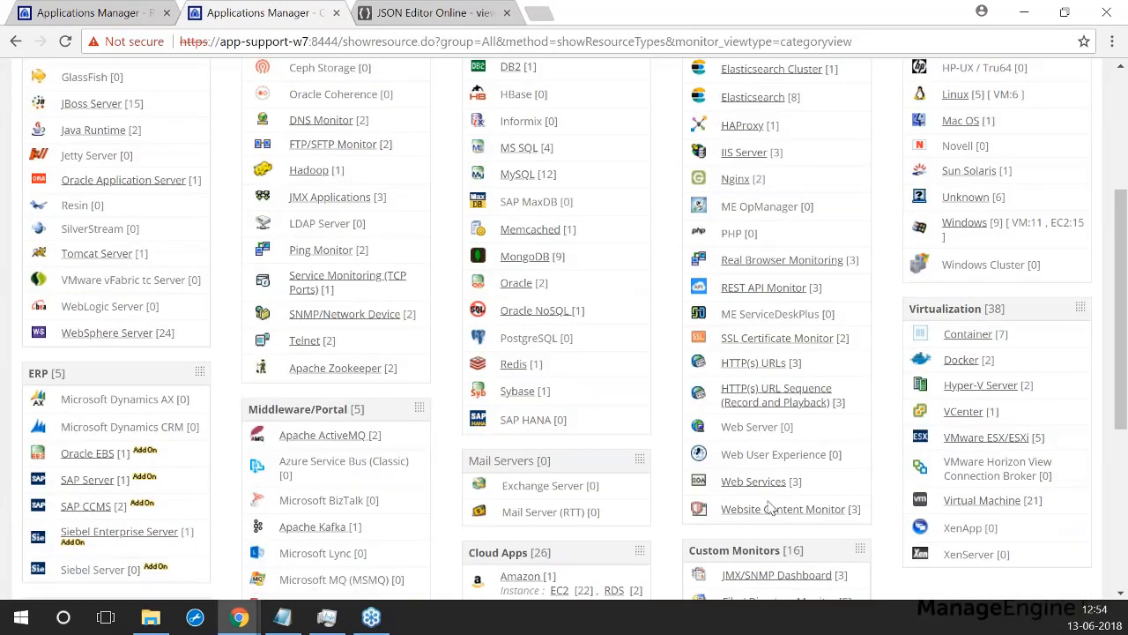
click(763, 288)
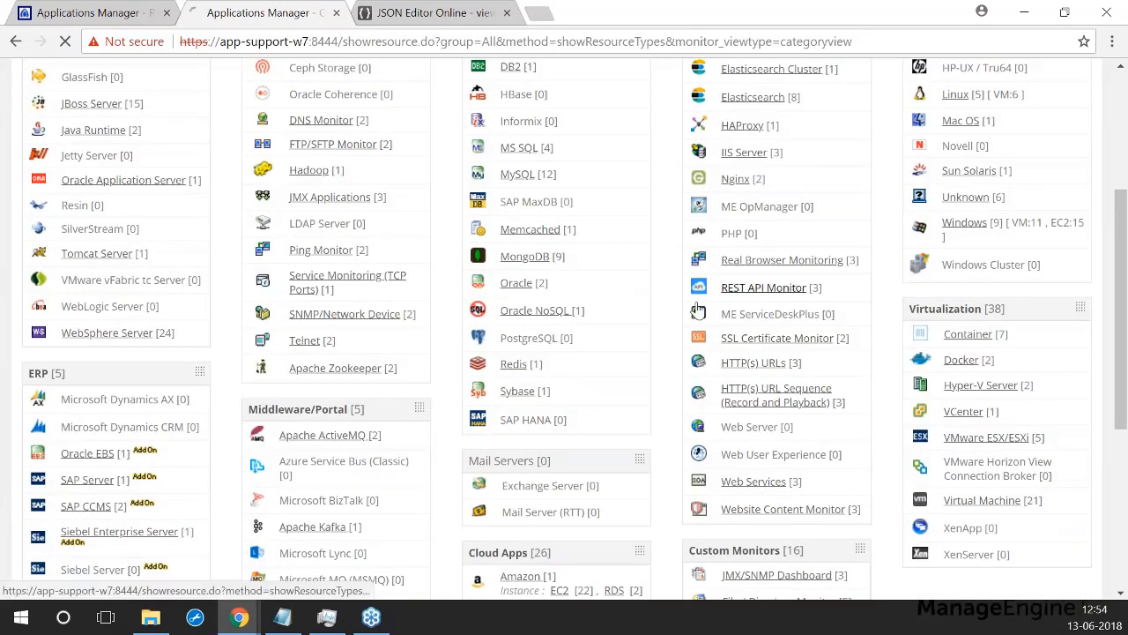
click(115, 396)
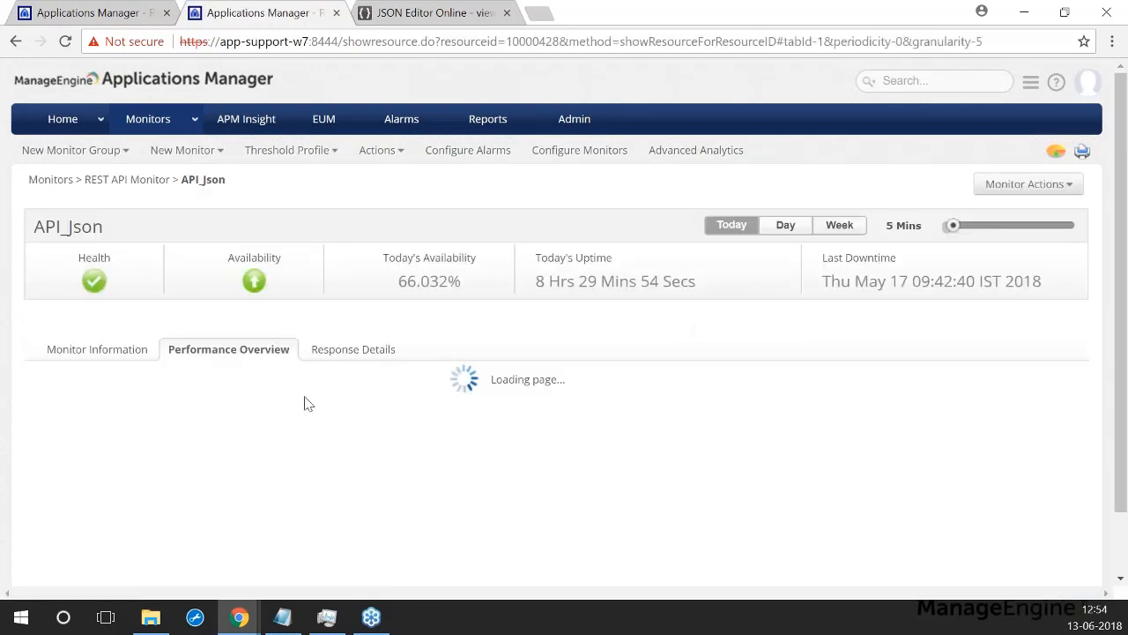
click(1015, 187)
click(960, 218)
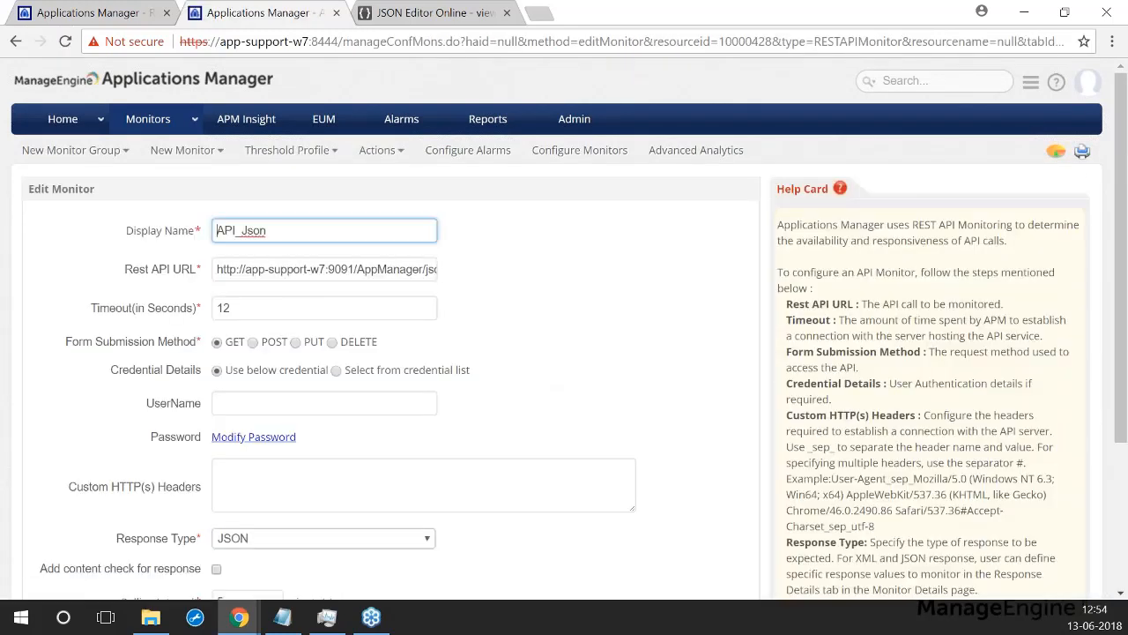
Step: Switch the response type to Text and back to JSON, then check the Rest API URL
scroll(137, 225, down, 1)
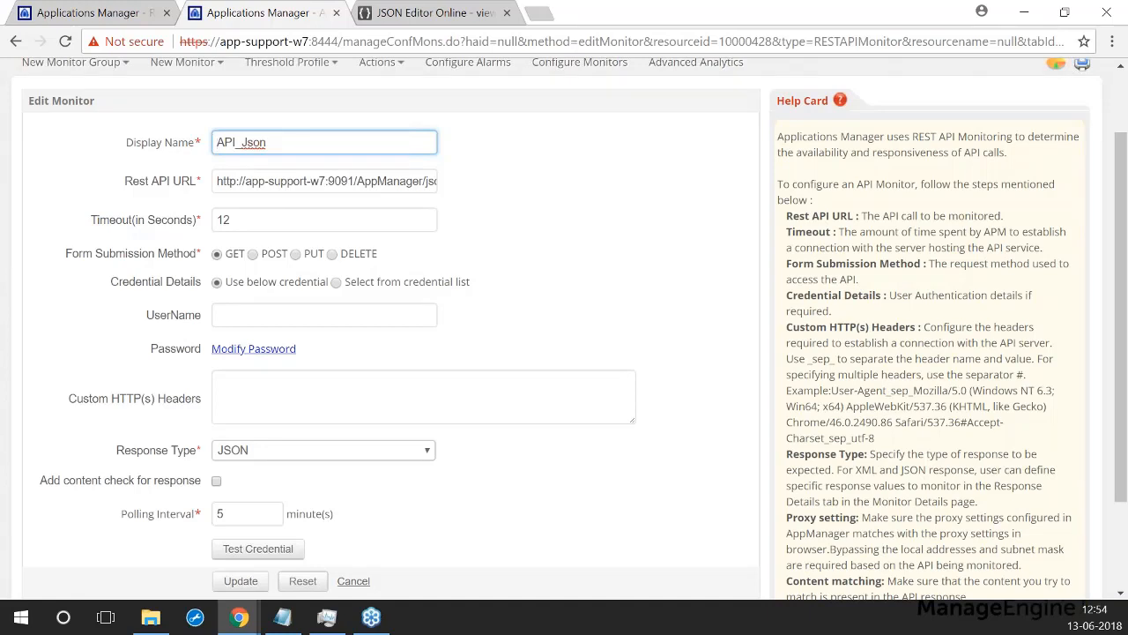
click(406, 458)
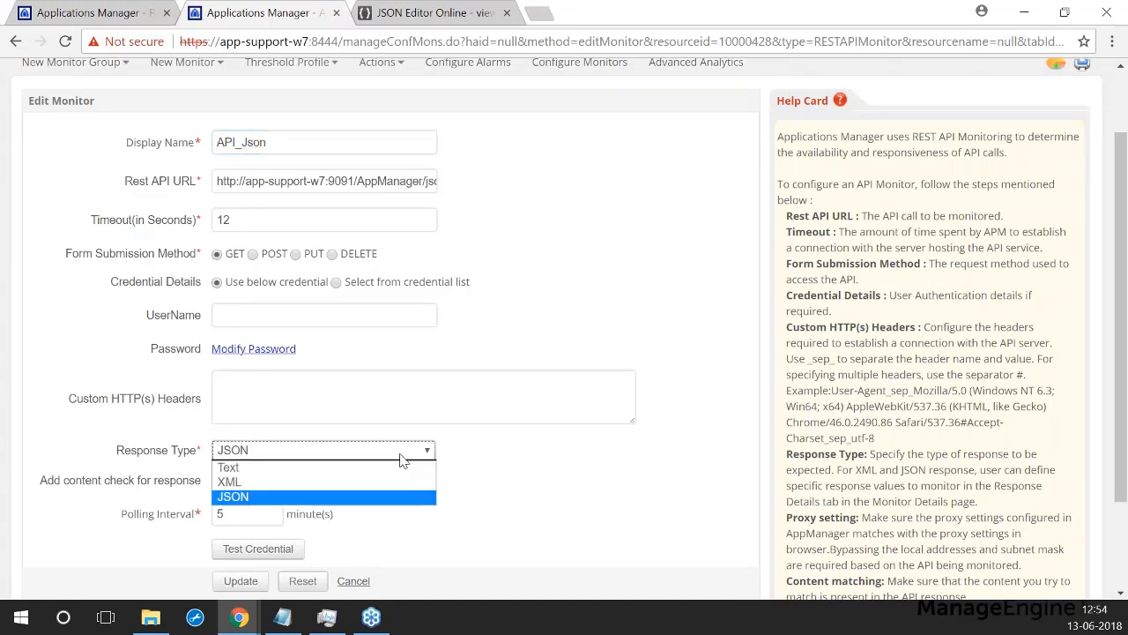
click(255, 473)
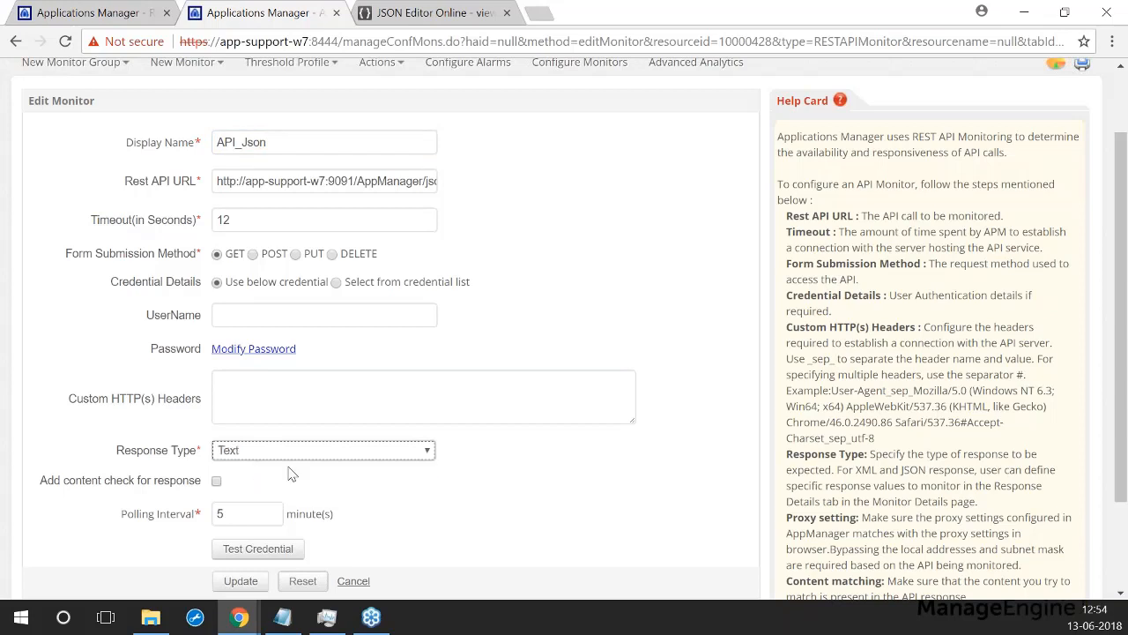
click(421, 451)
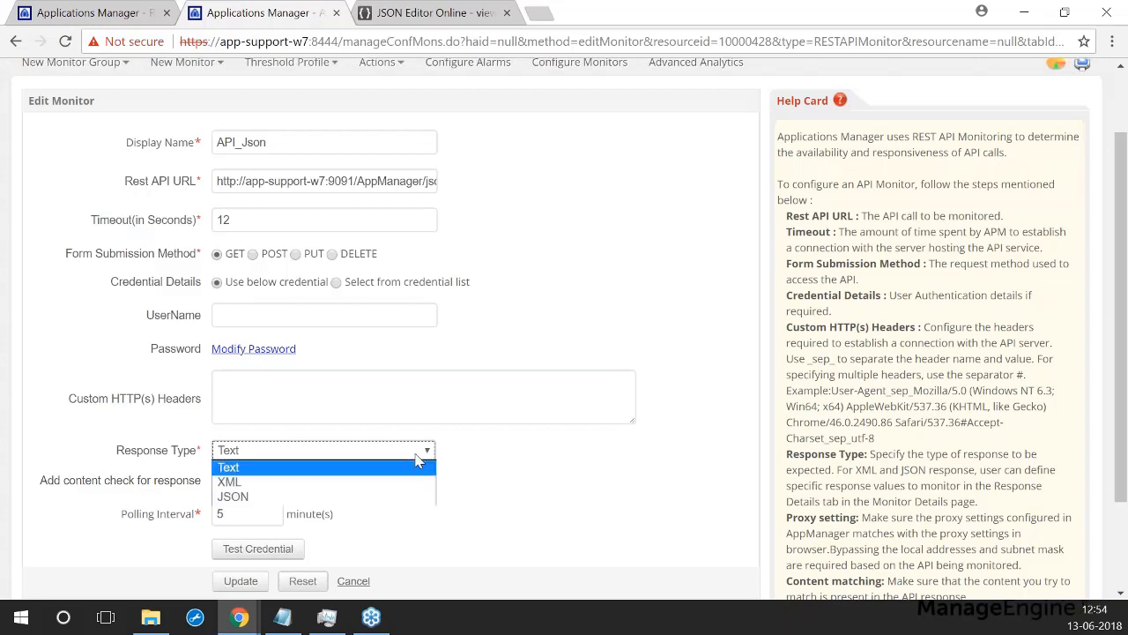
click(245, 498)
scroll(558, 492, up, 2)
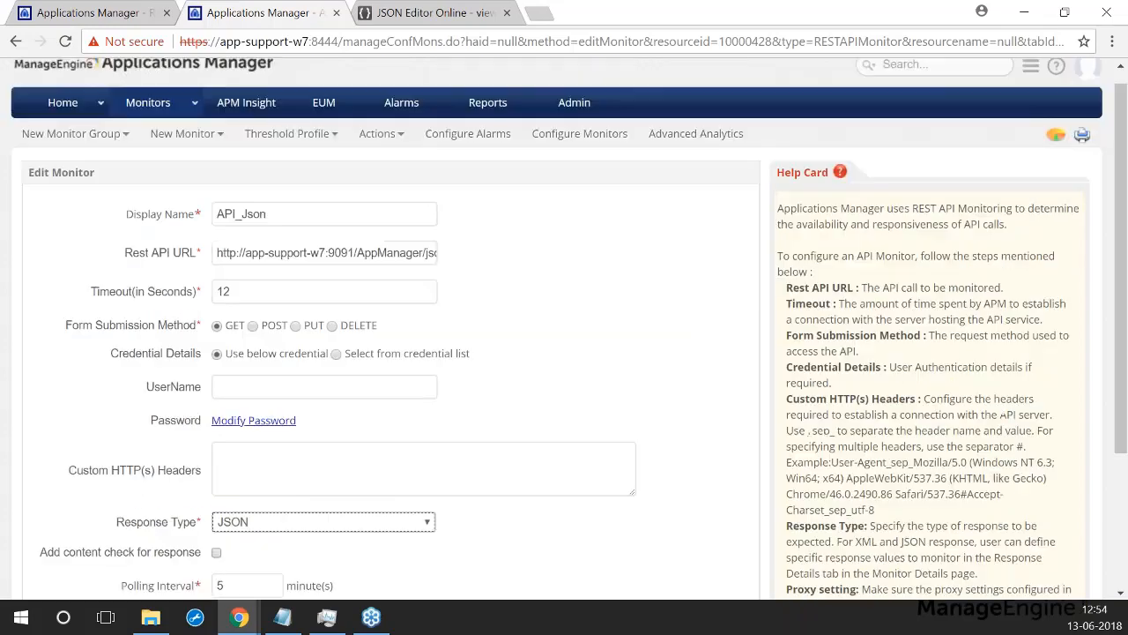
click(351, 270)
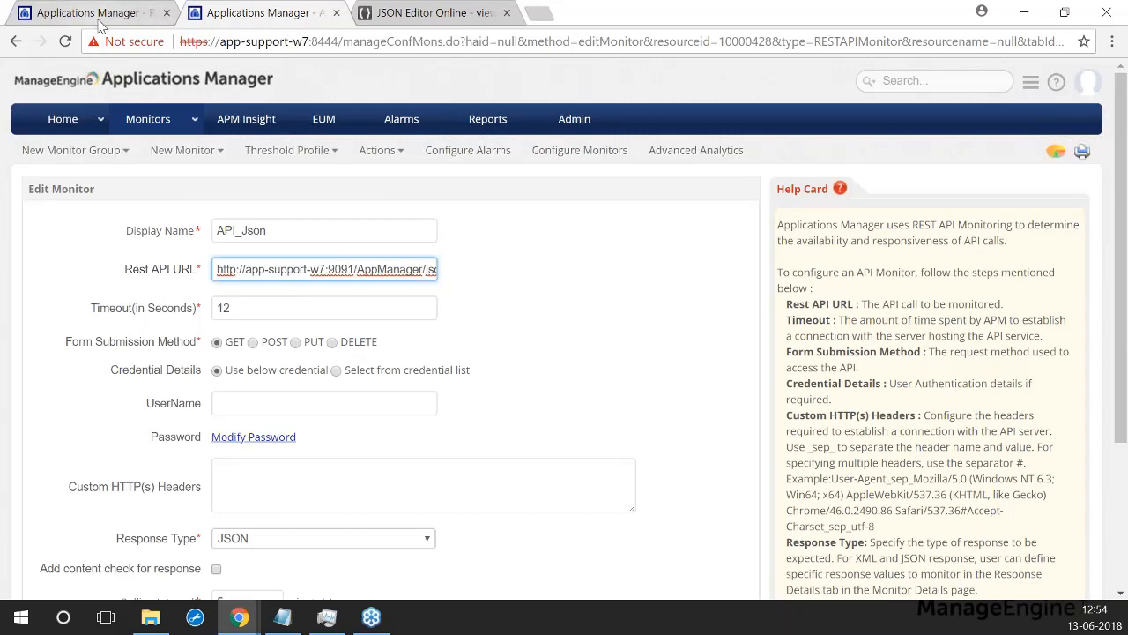
Step: Look up the REST API key in Admin settings, then return to the API_Json edit form
click(97, 14)
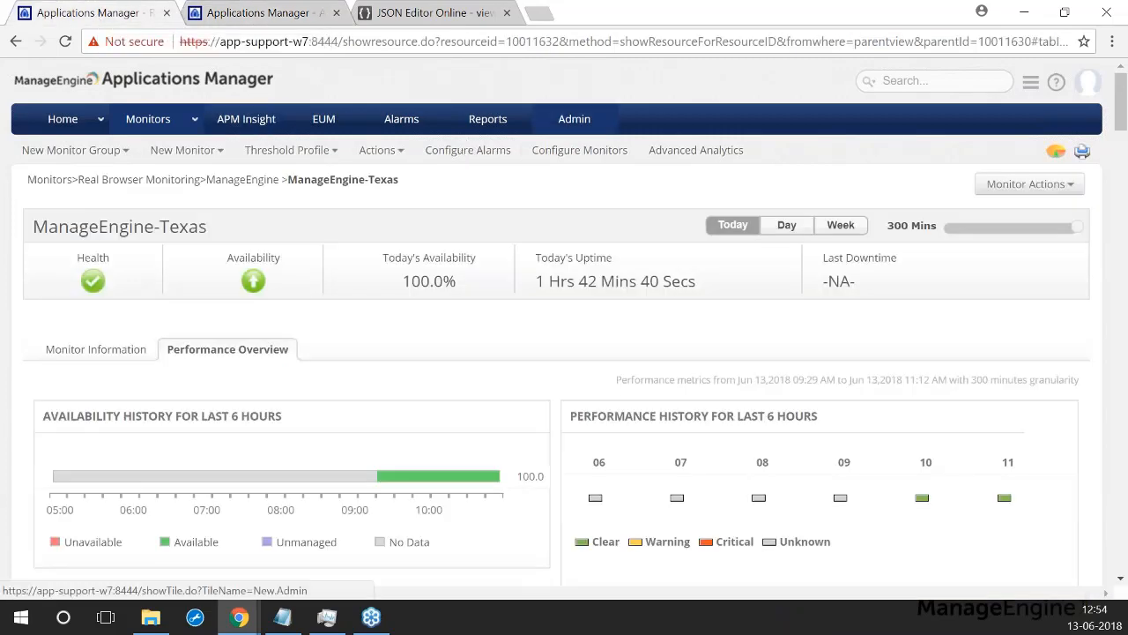
click(574, 118)
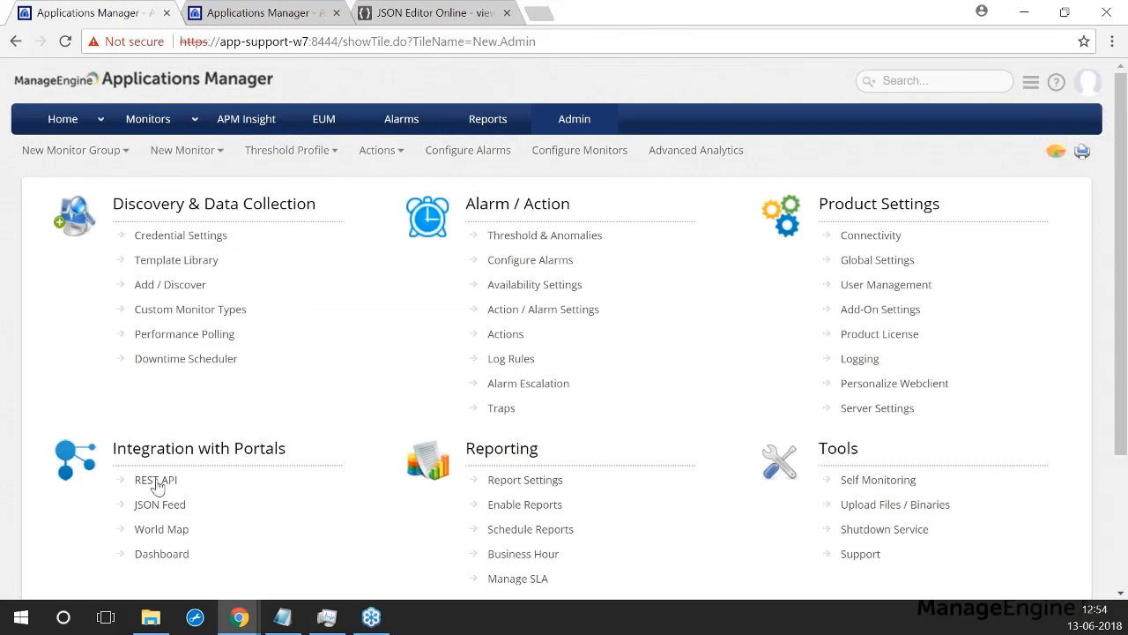
click(155, 481)
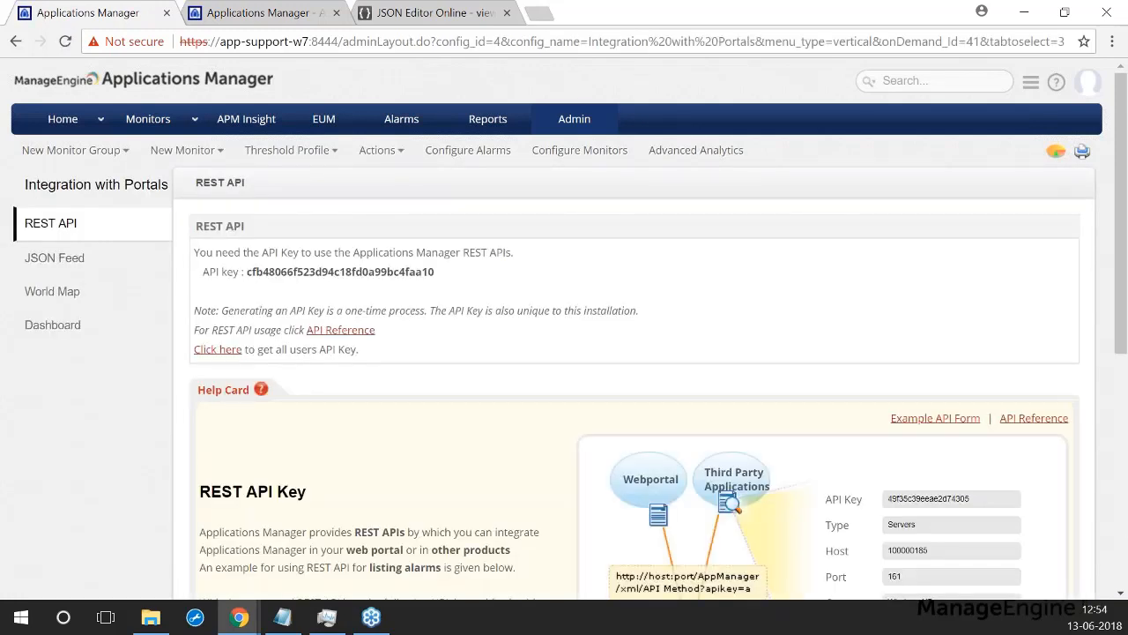
drag(247, 272, 442, 273)
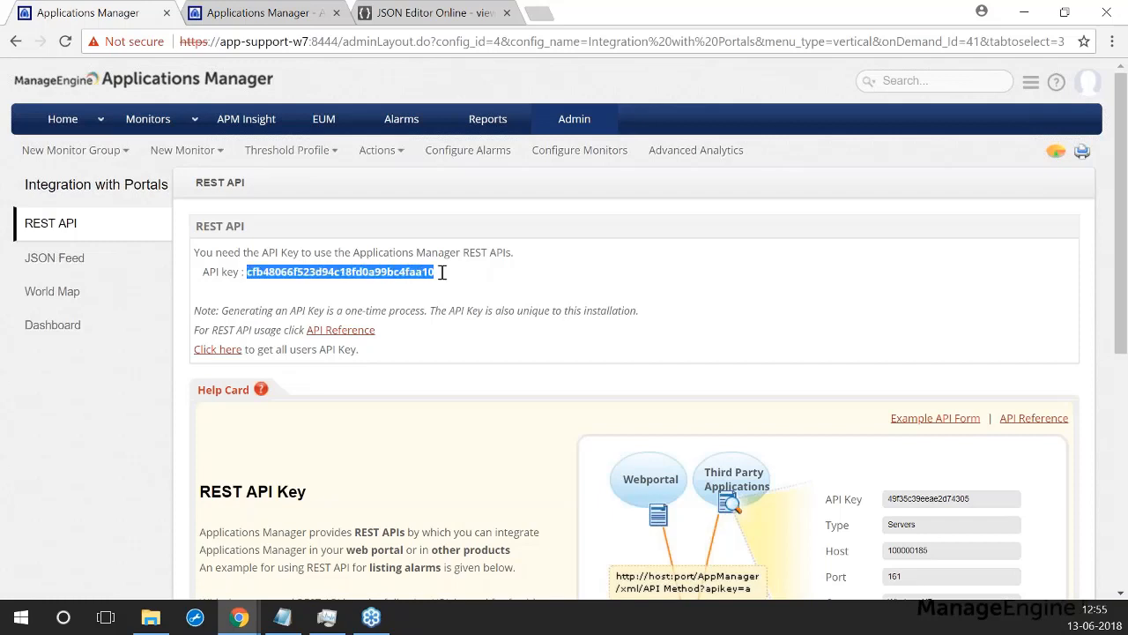
click(447, 278)
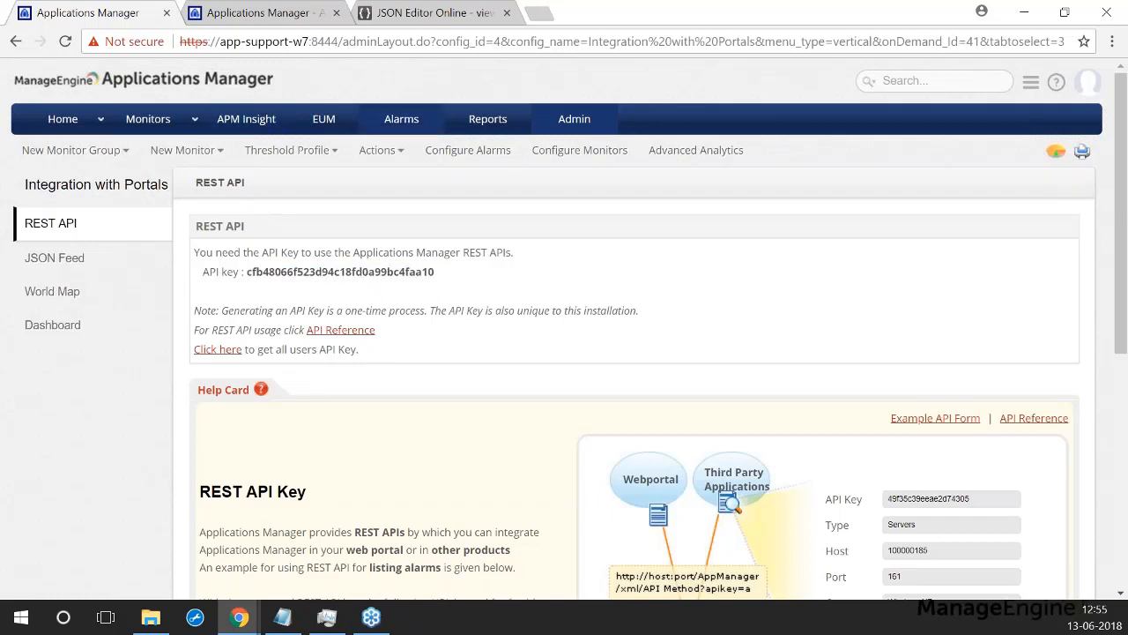
click(265, 13)
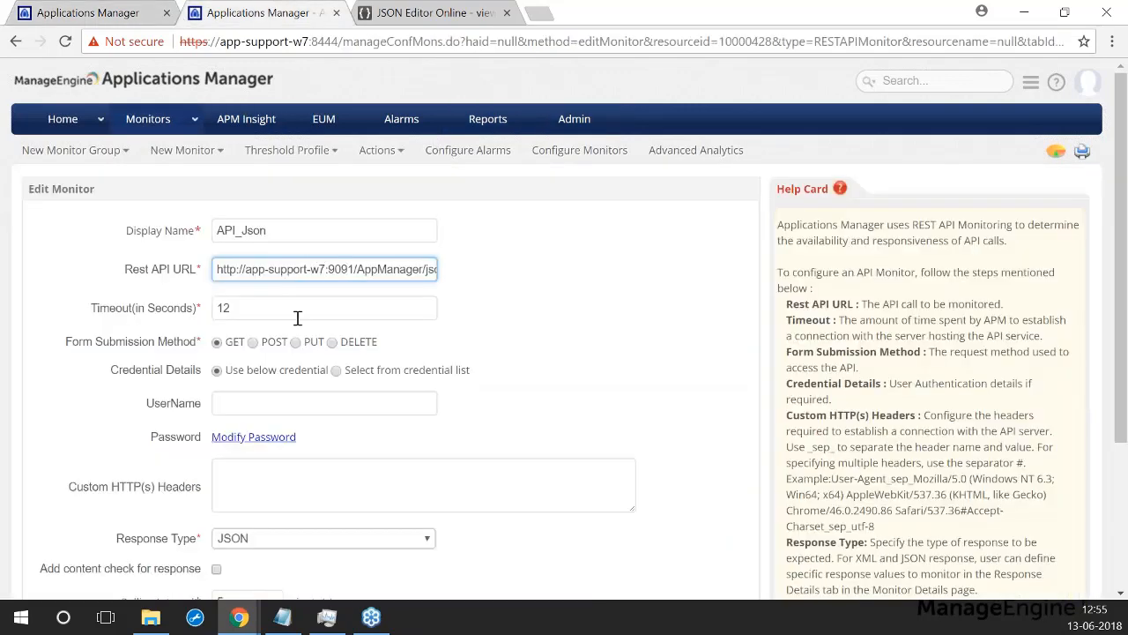
Step: Check the ListAlarms URL in Notepad, then show the 348-monitor Category View in the first tab
click(282, 619)
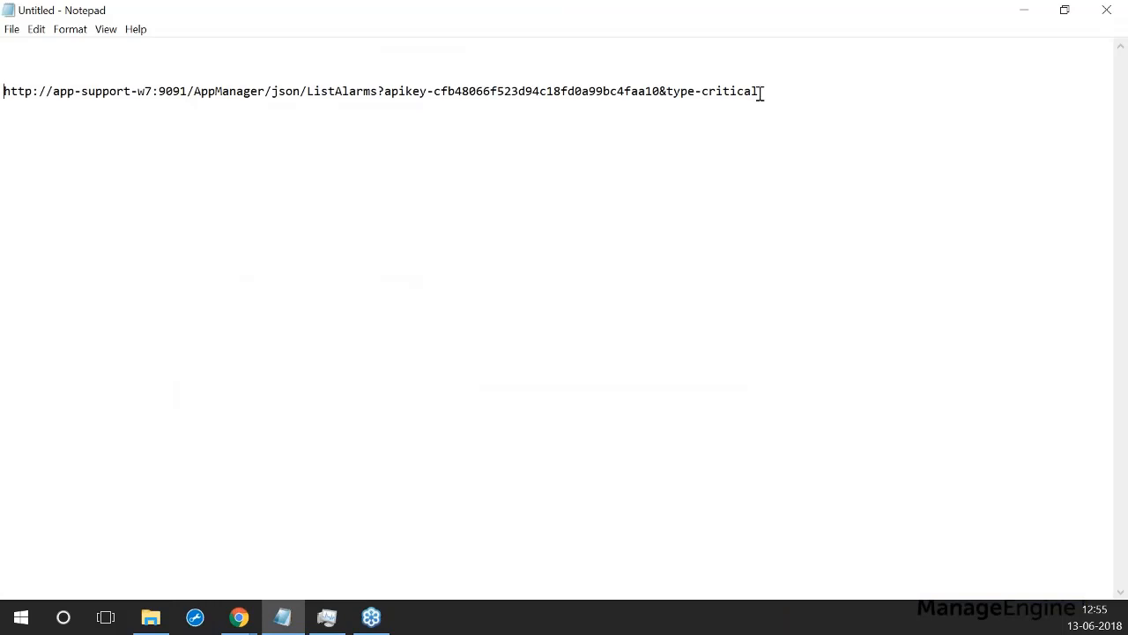
click(1028, 15)
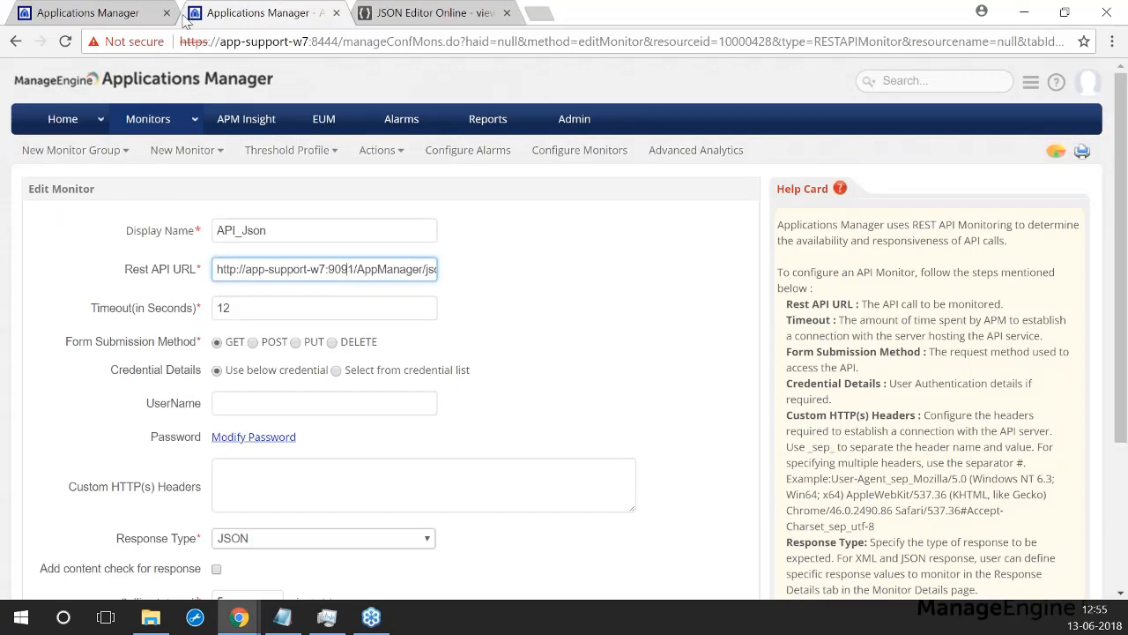
click(132, 13)
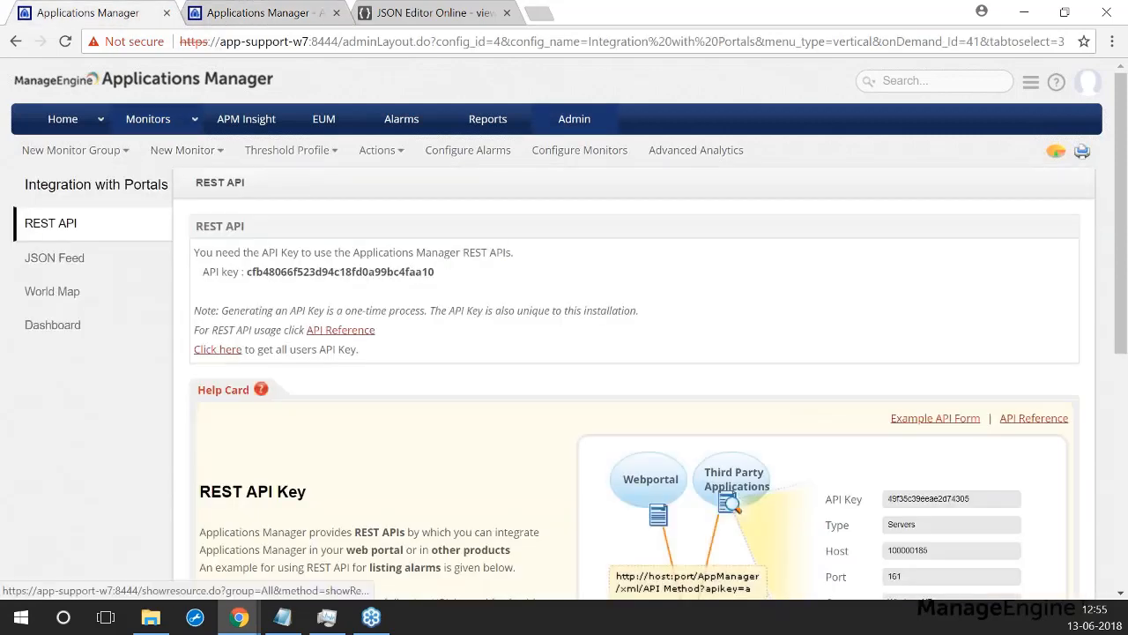
click(147, 118)
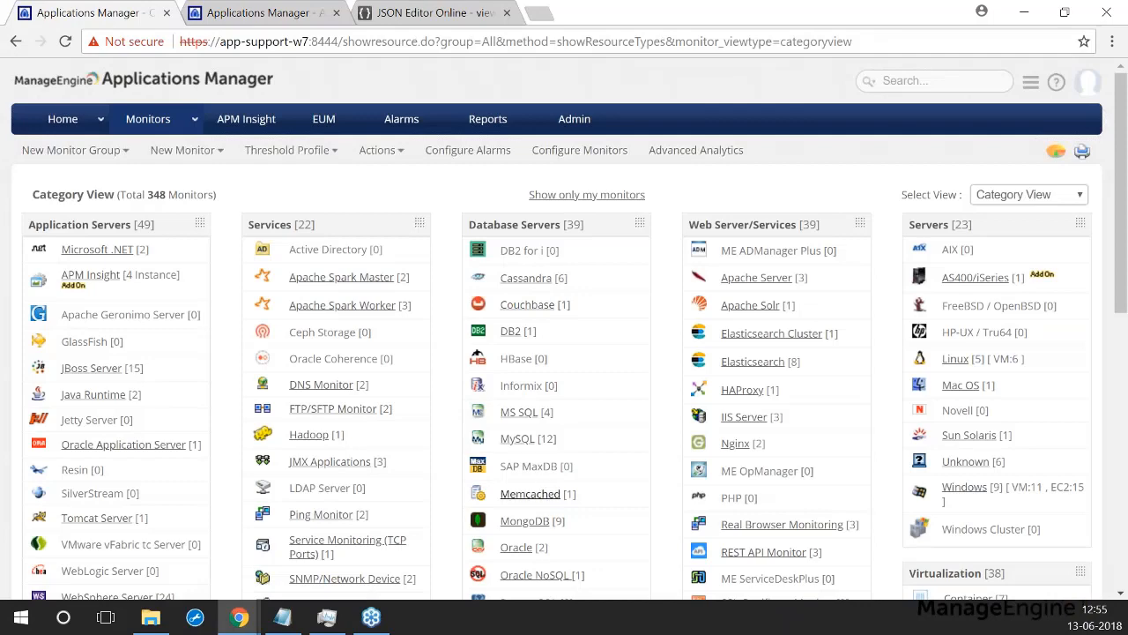
scroll(528, 397, down, 2)
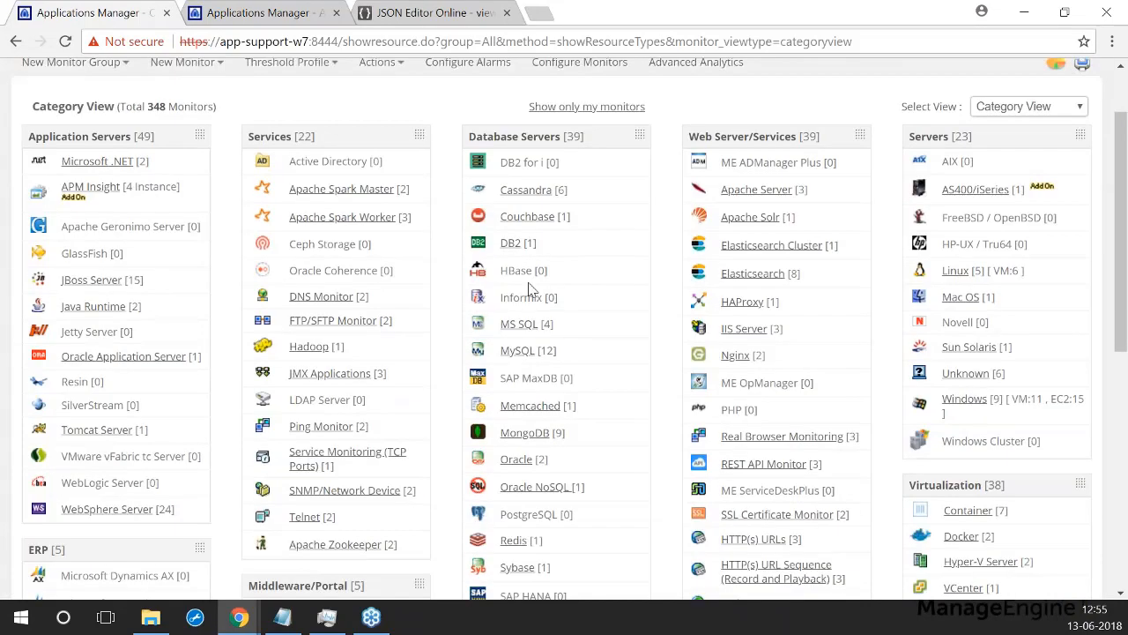
Step: Open the Oracle NoSQL monitor's history report for the Master attribute
click(534, 398)
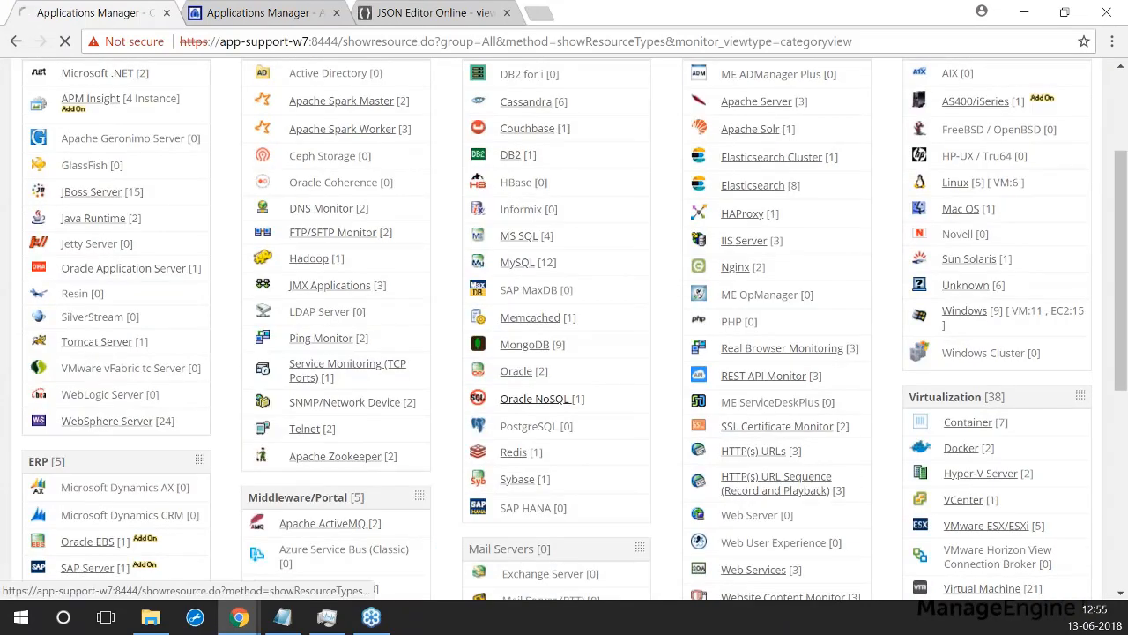
click(113, 332)
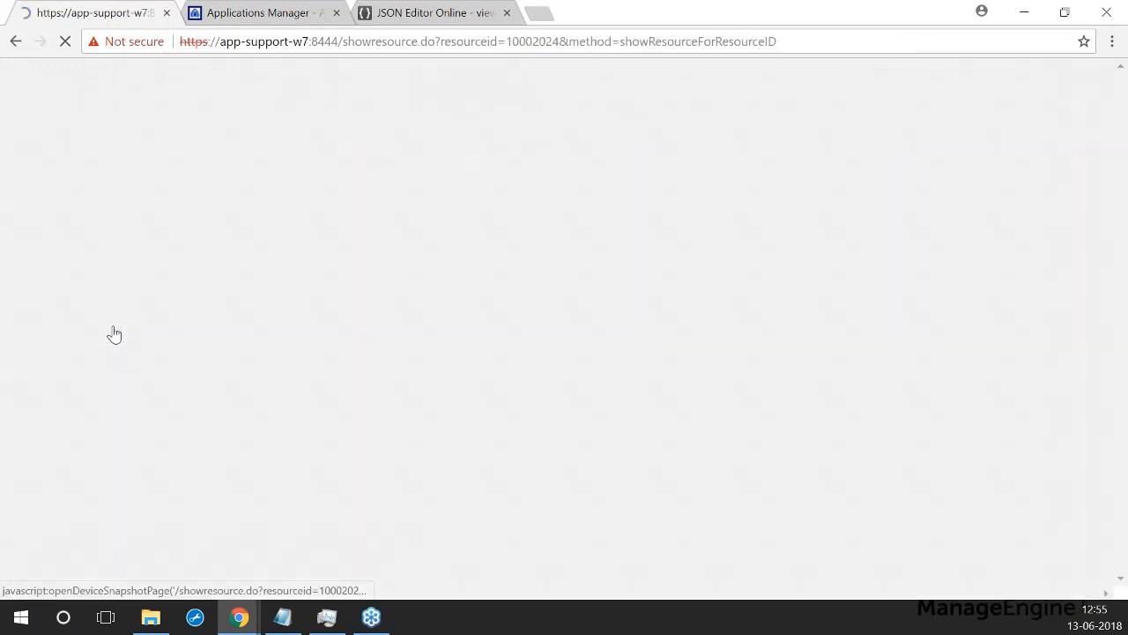
scroll(123, 344, down, 8)
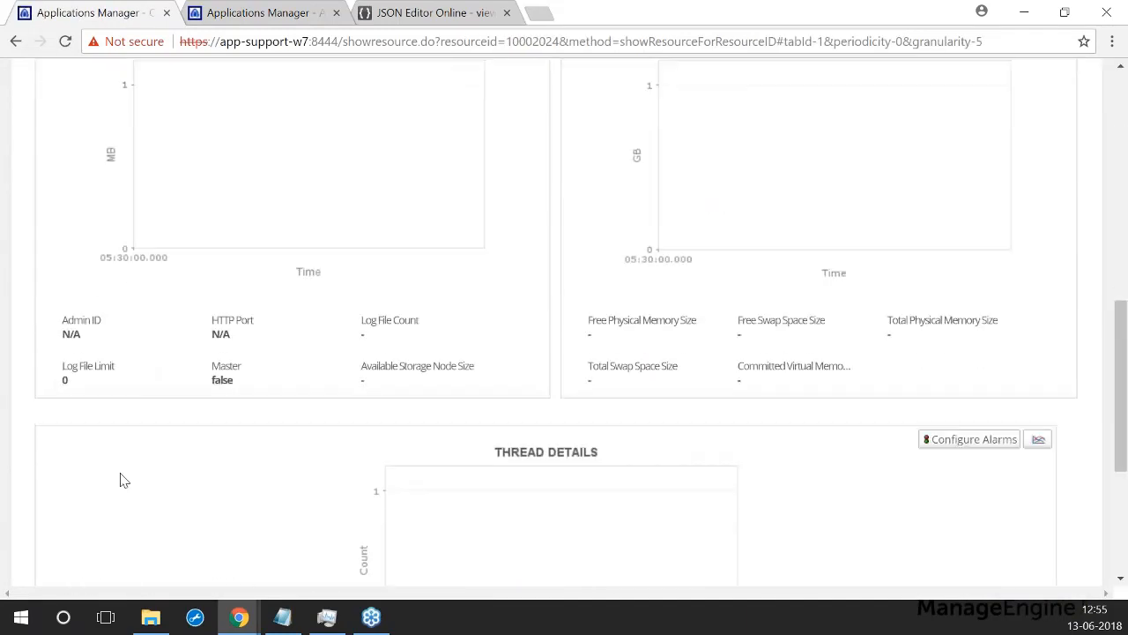
click(222, 379)
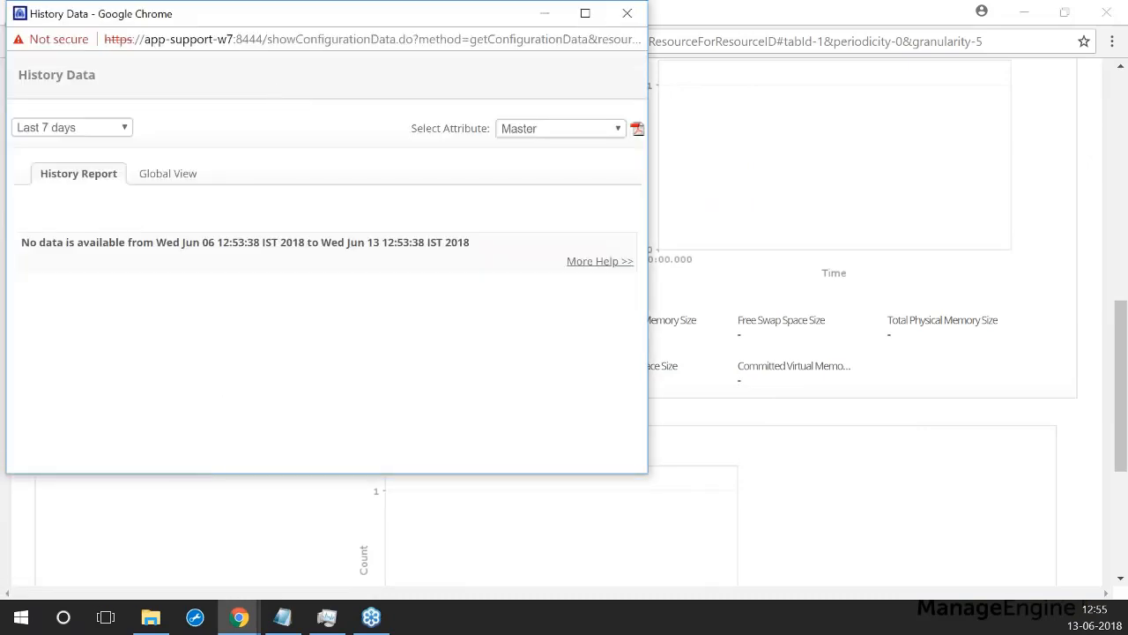
Step: Select the History Data page's full address and return to Notepad
drag(295, 19, 350, 139)
click(342, 159)
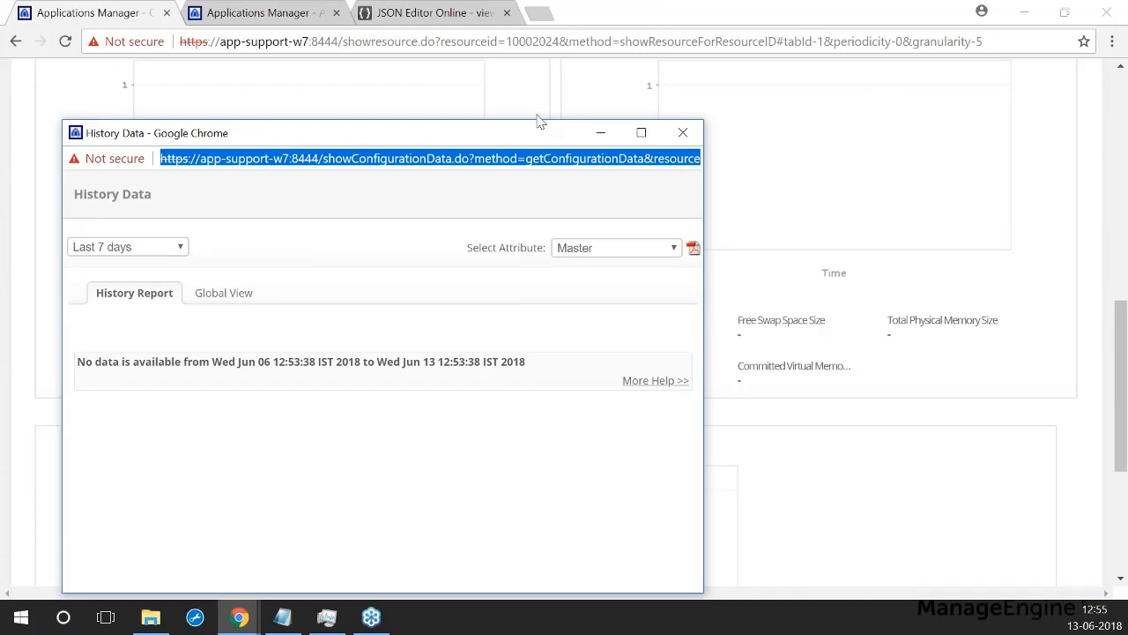
click(282, 617)
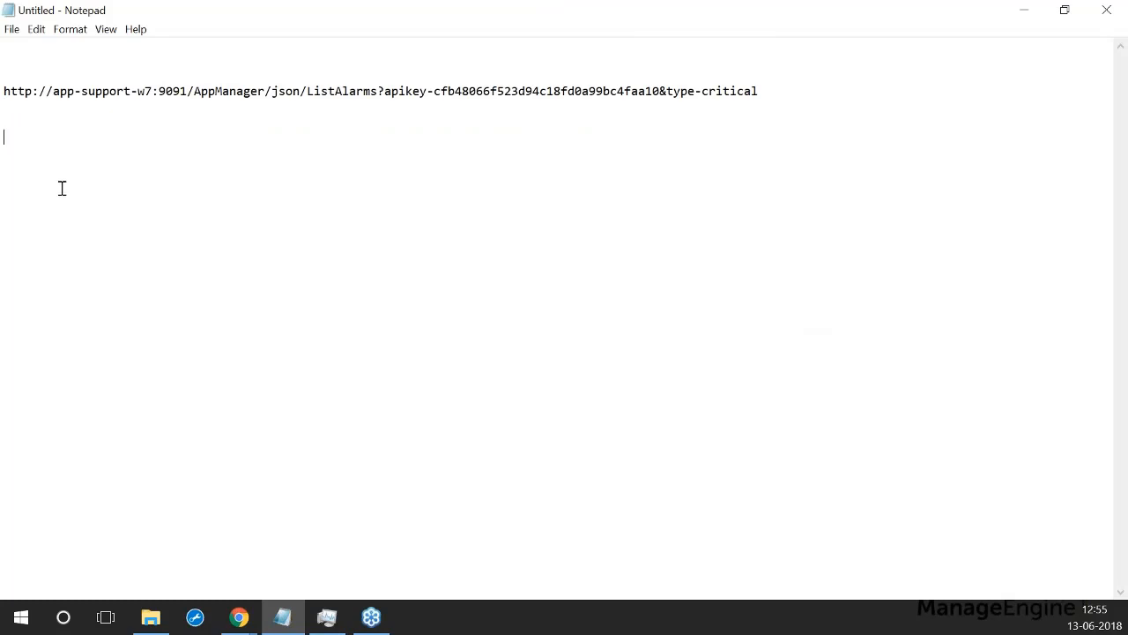
Step: Paste the showConfigurationData history URL into Notepad and highlight attributeid 65521 and resourceid 10002024
key(alt+Tab)
click(284, 618)
text(https://app-support-w7:8444/showConfigurationData.do?method=getConfigurationData&resourceid=10002024&attributeid=65521&period=-7&sid=Wed%20Jun%2013%202018%2012:55:38%20GMT+0530%20(India%20Standard%20Time))
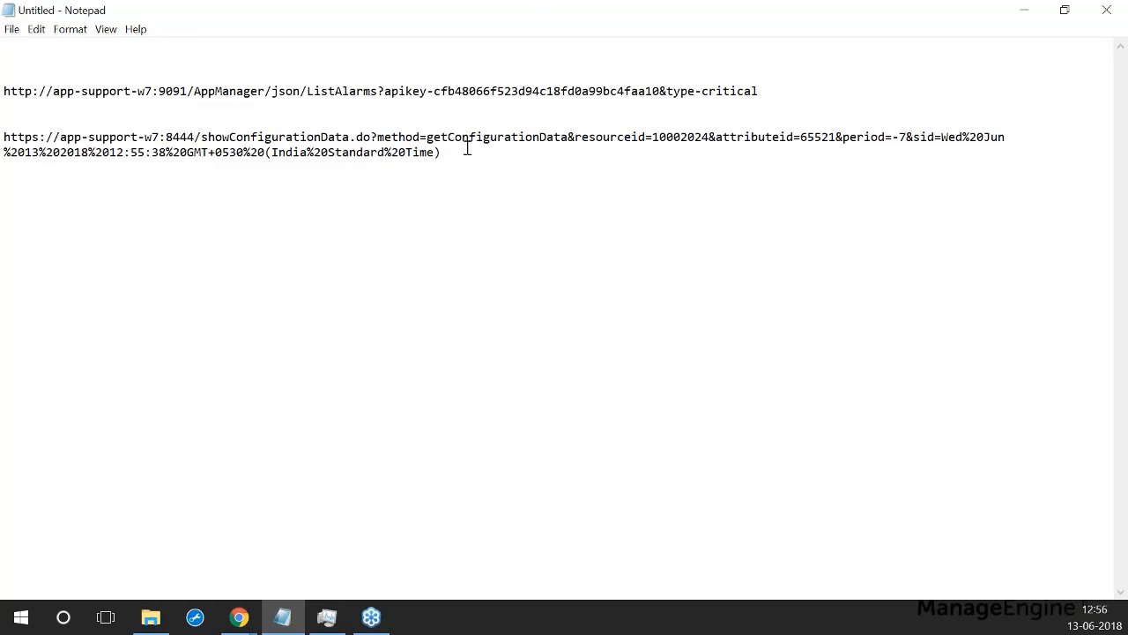
drag(798, 137, 837, 135)
drag(652, 137, 701, 138)
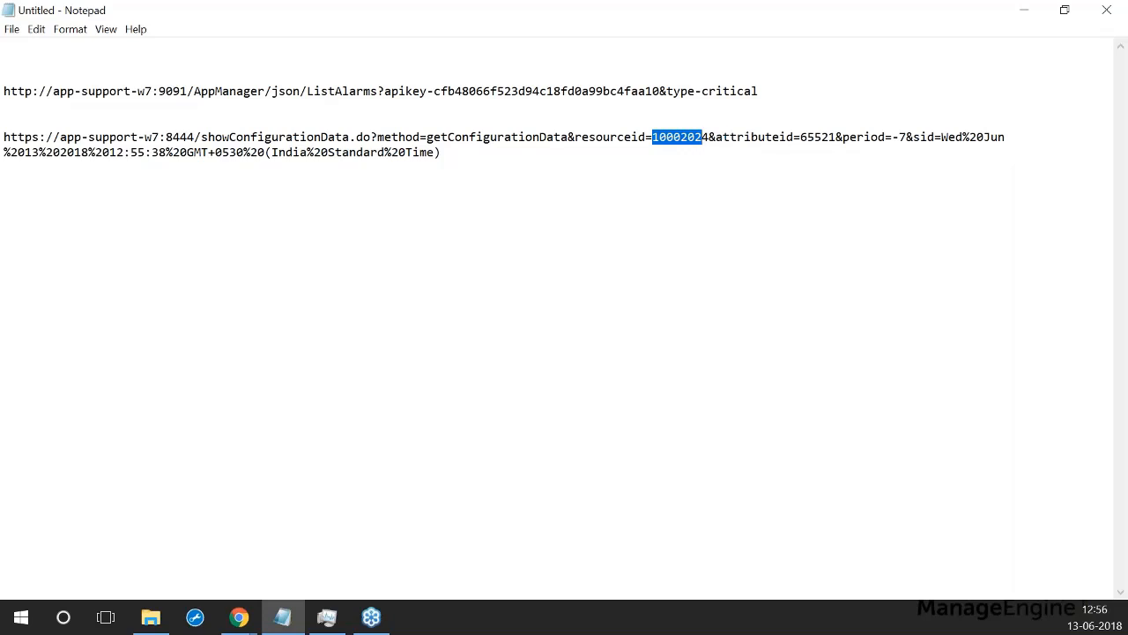
Step: Minimize Notepad and the History Data popup
click(1024, 11)
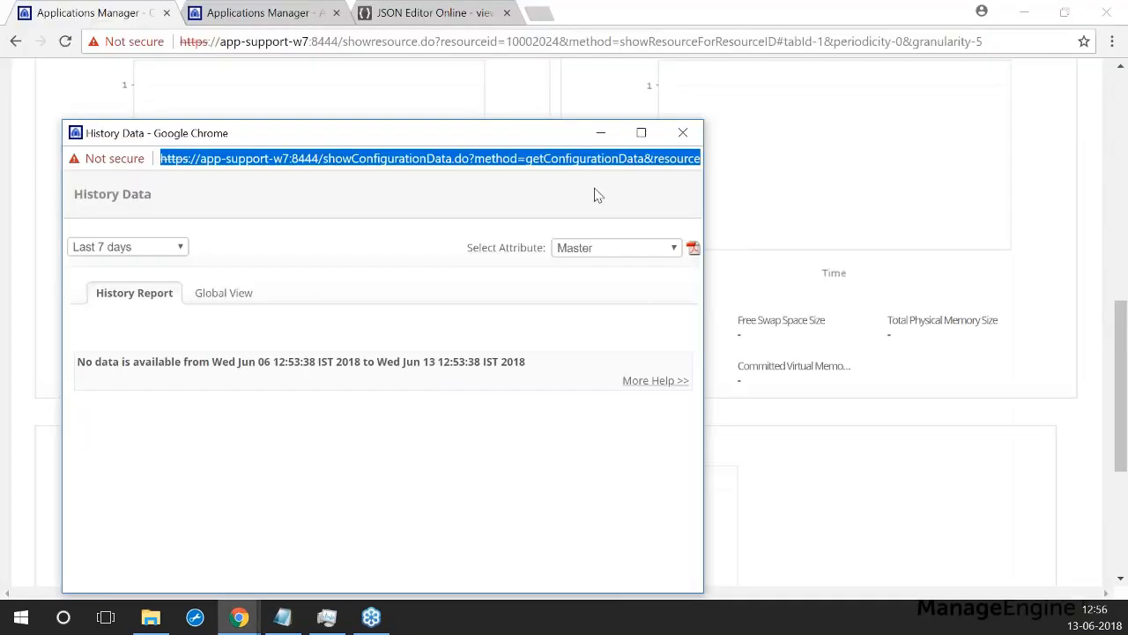
click(601, 133)
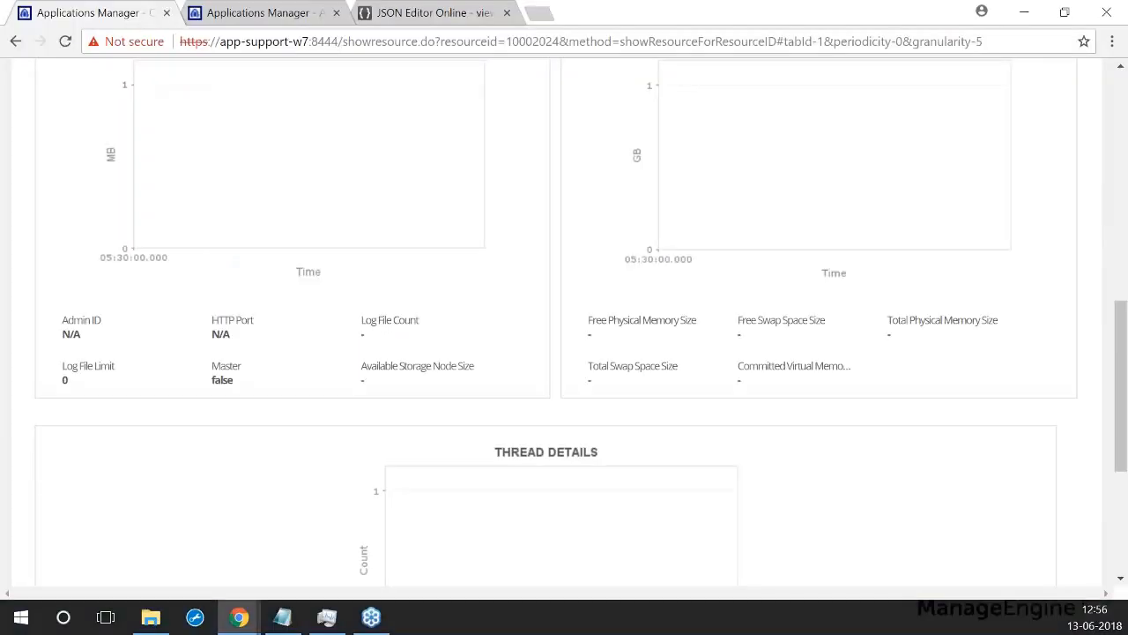
scroll(644, 396, up, 10)
scroll(656, 399, up, 2)
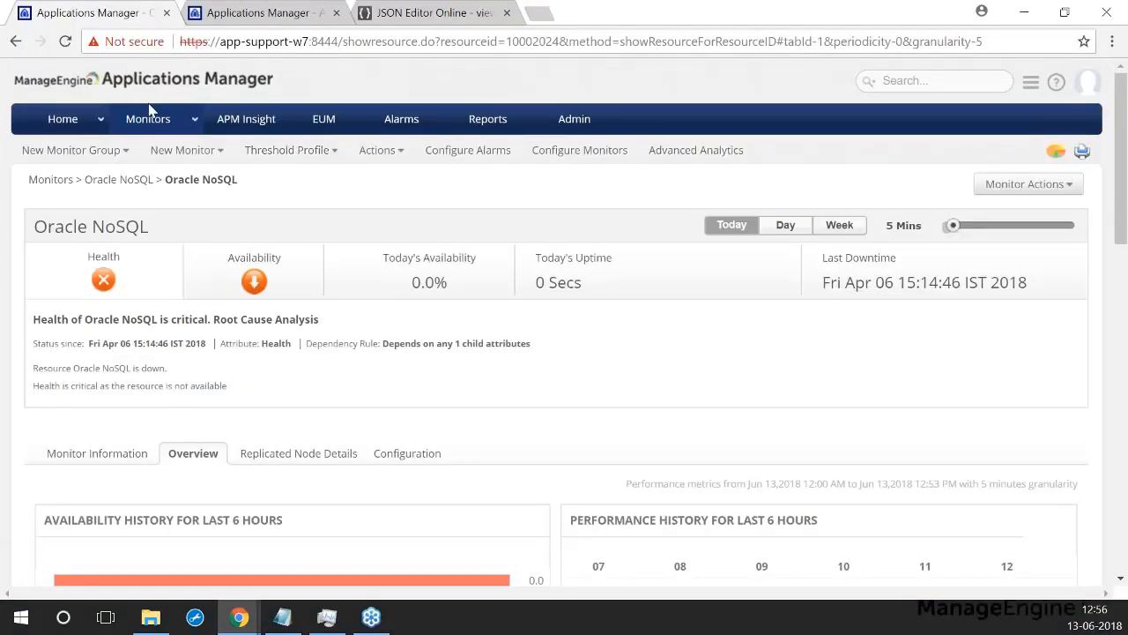
Step: List the REST API monitors ShowPolledData, REST_API_XML and API_Json from the Monitors category view
click(256, 13)
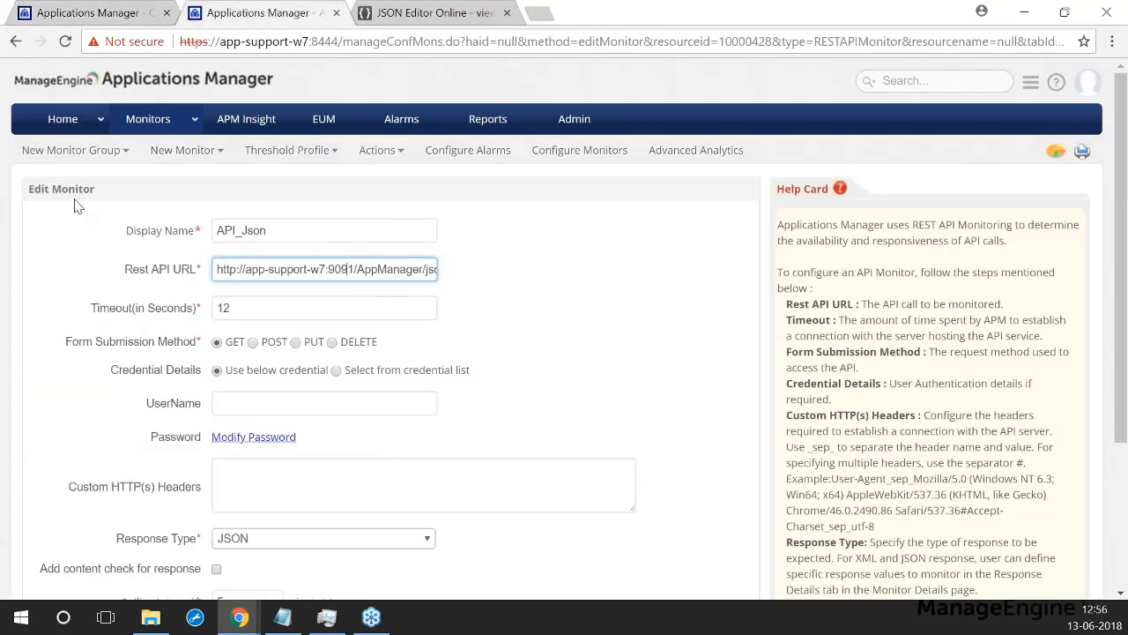
scroll(79, 206, down, 3)
scroll(313, 465, up, 3)
click(163, 121)
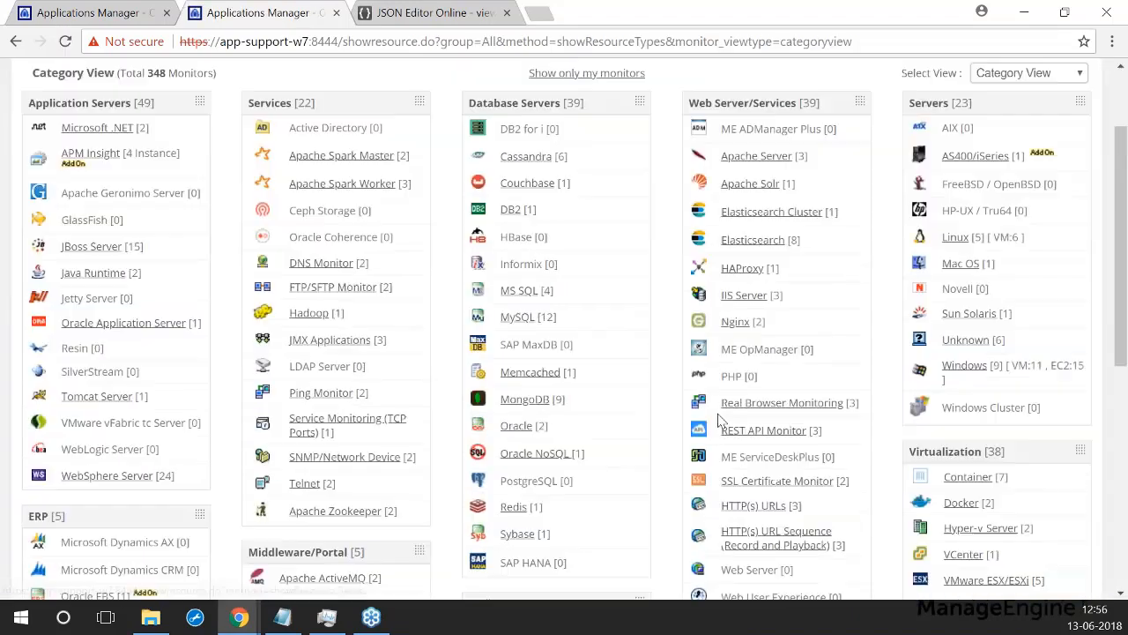
scroll(728, 423, down, 3)
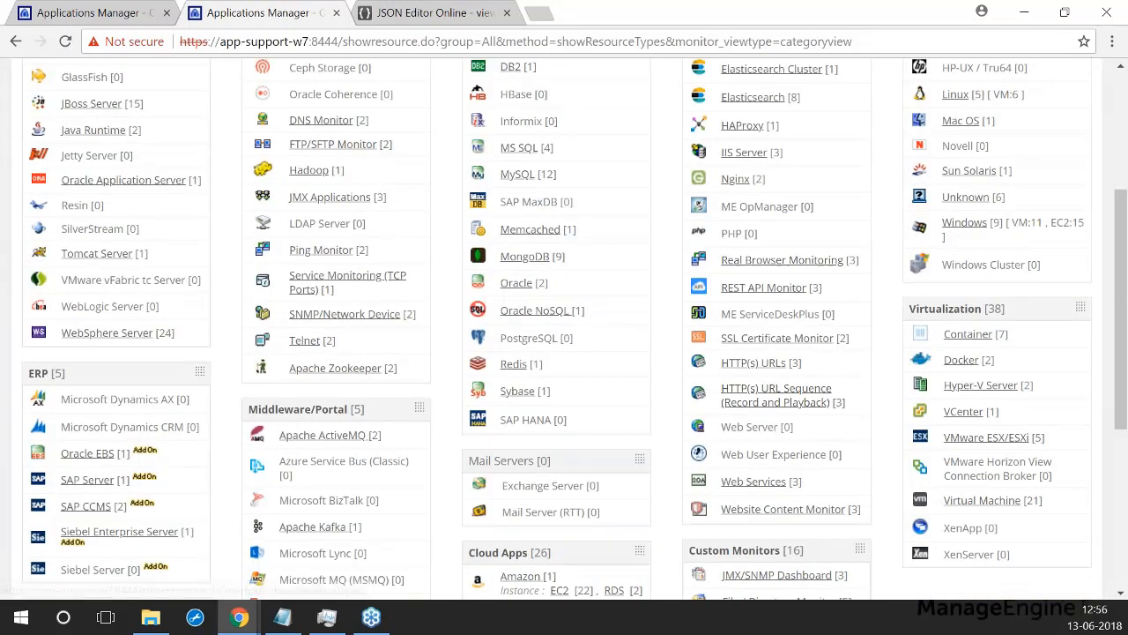
click(741, 291)
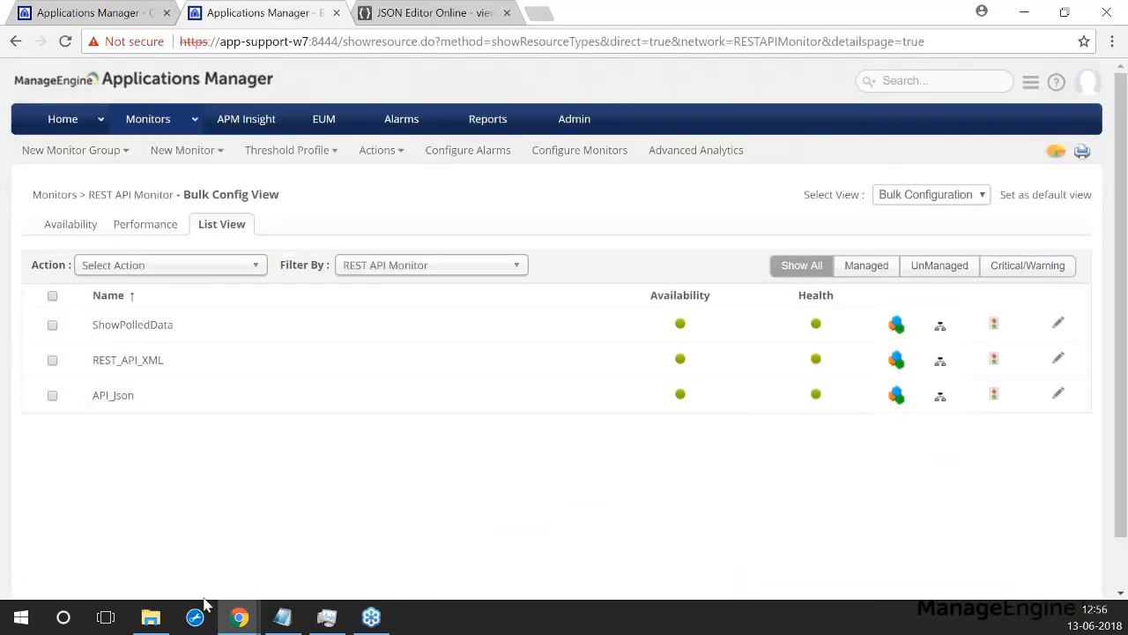
Step: Show API_Json's Response Details and select all of its JSON alarm response text
click(113, 395)
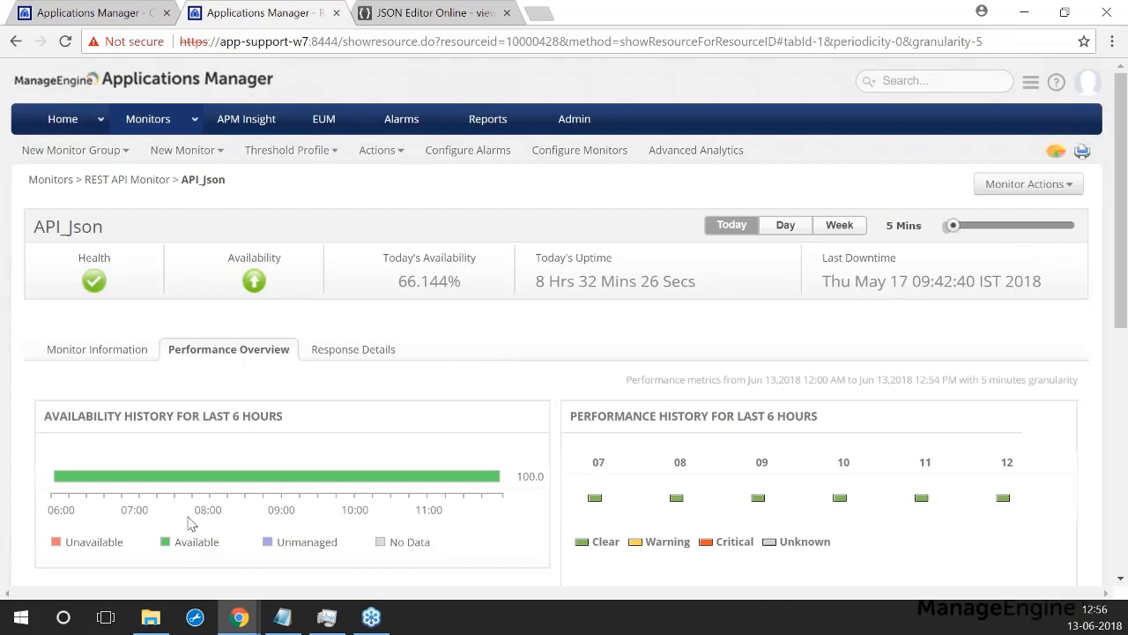
click(346, 357)
scroll(358, 353, down, 1)
scroll(358, 353, down, 3)
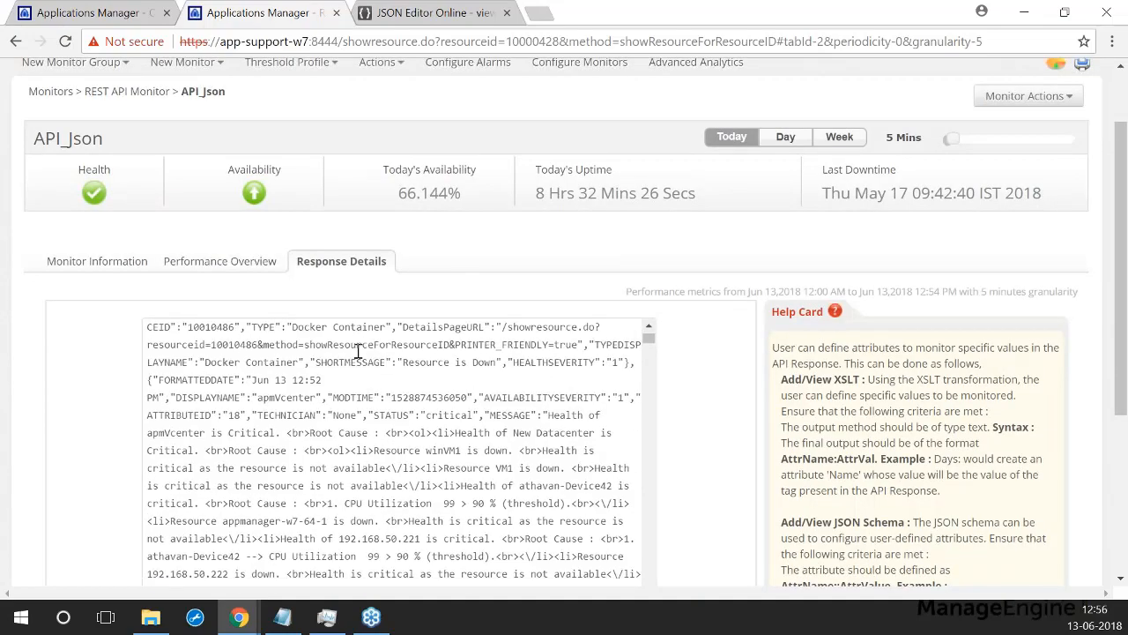
scroll(819, 391, down, 3)
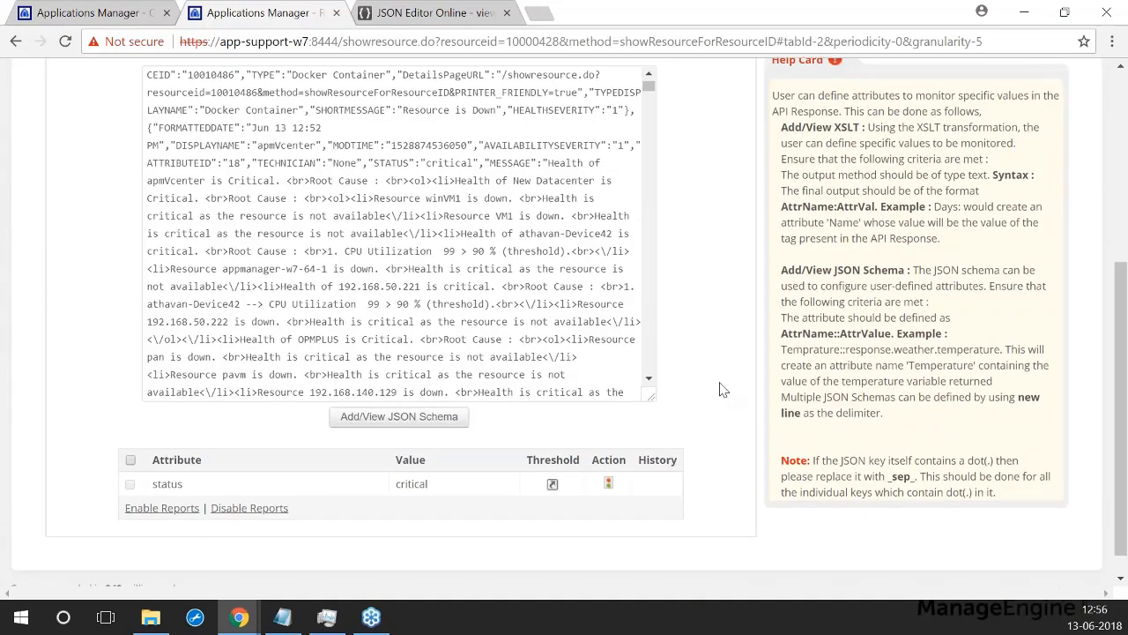
scroll(644, 405, up, 2)
scroll(376, 394, up, 2)
scroll(763, 352, down, 2)
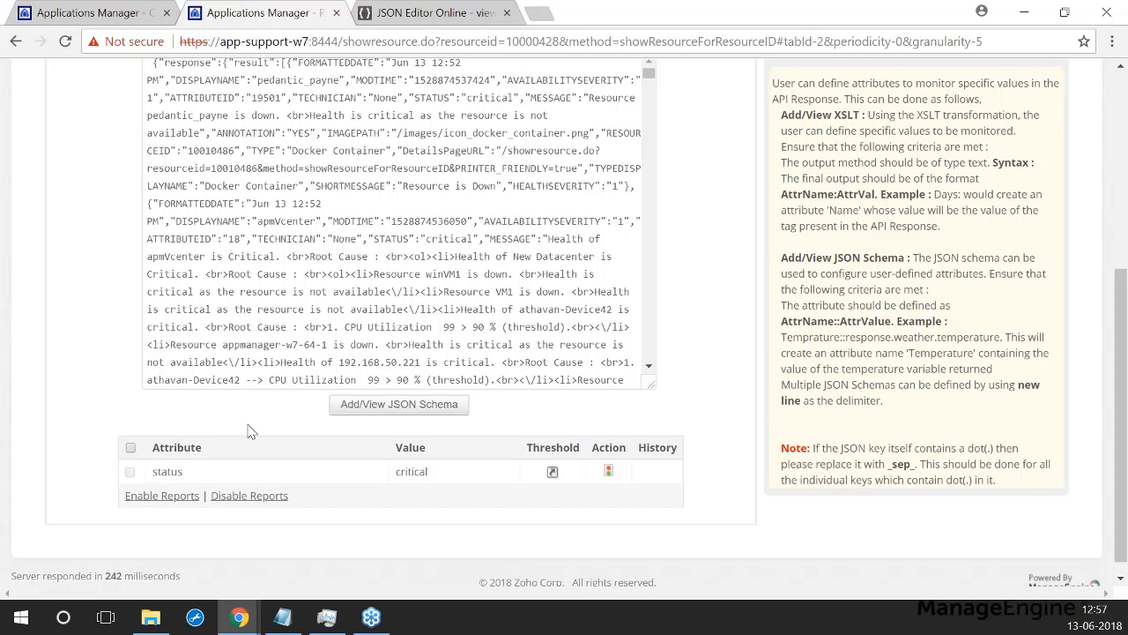
scroll(249, 431, up, 1)
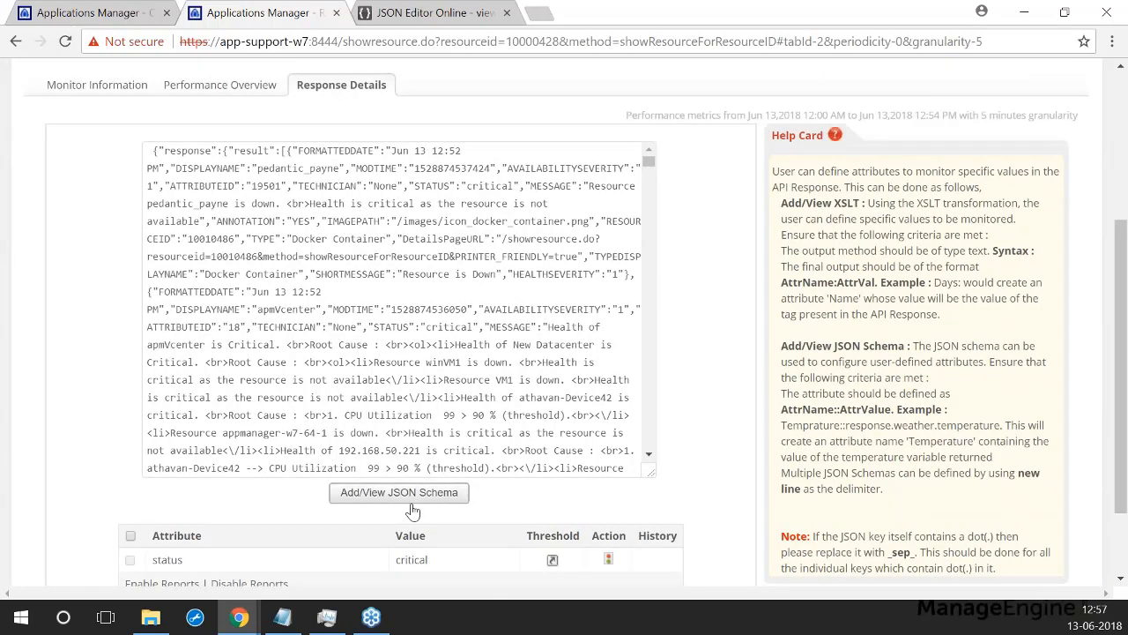
click(344, 405)
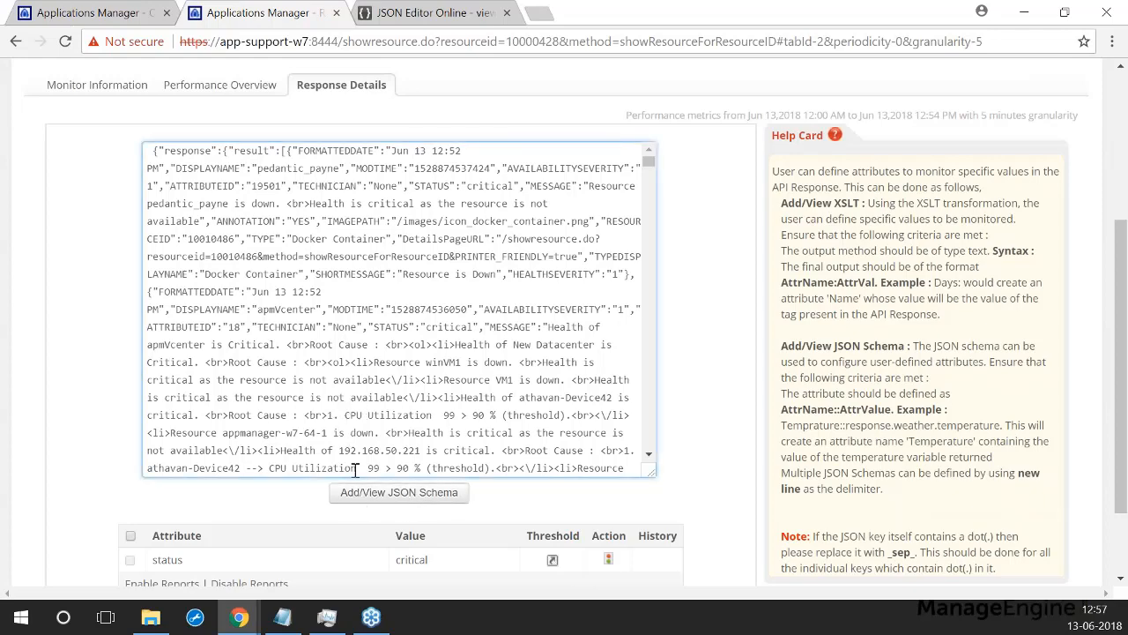
key(ctrl+a)
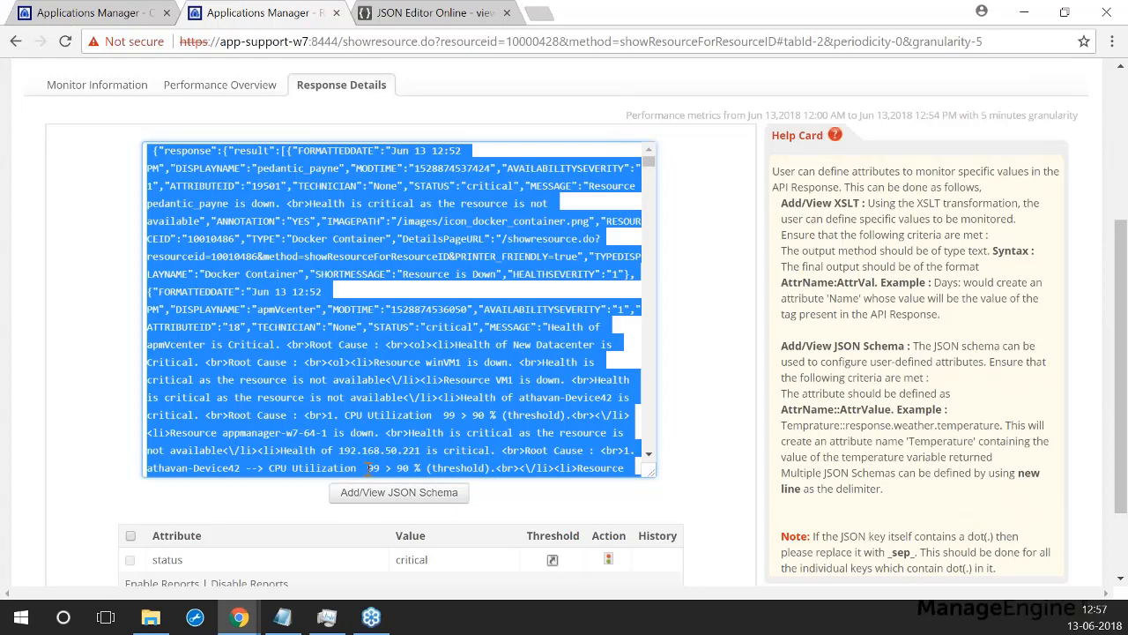
Step: Replace JSON Editor Online's content with the copied response and load it into the tree view
click(423, 12)
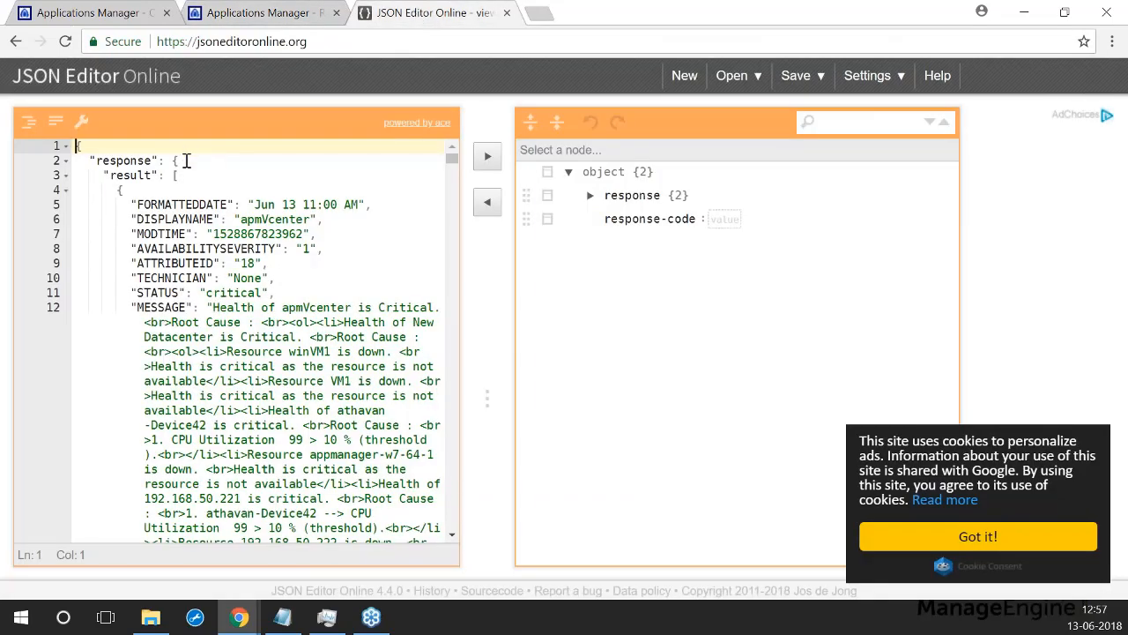
key(ctrl+a)
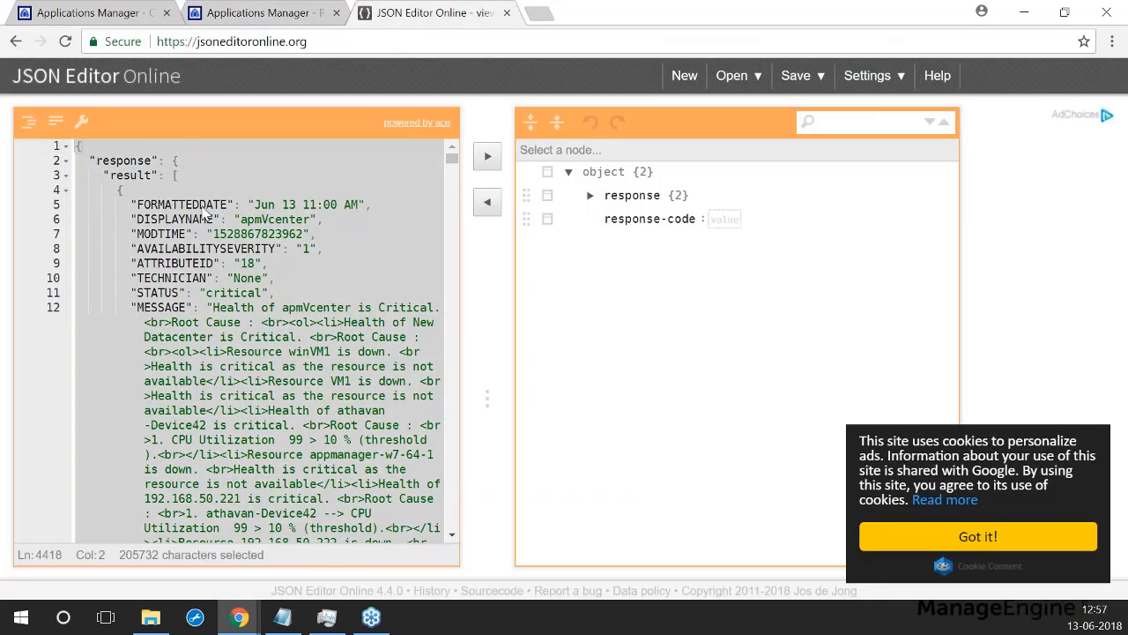
key(ctrl+v)
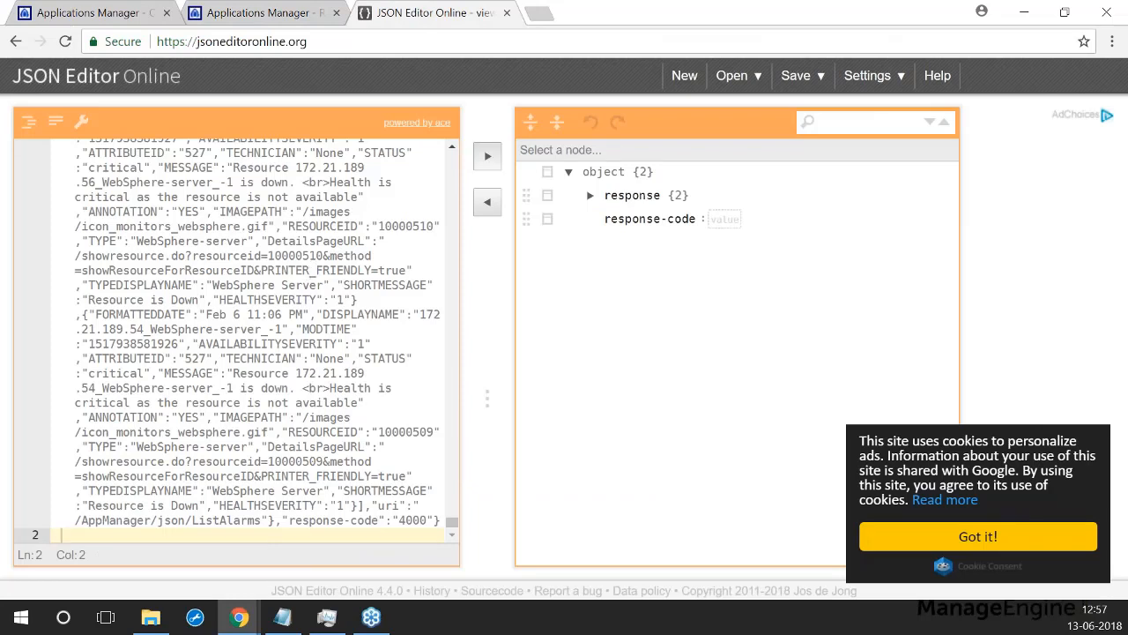
click(487, 156)
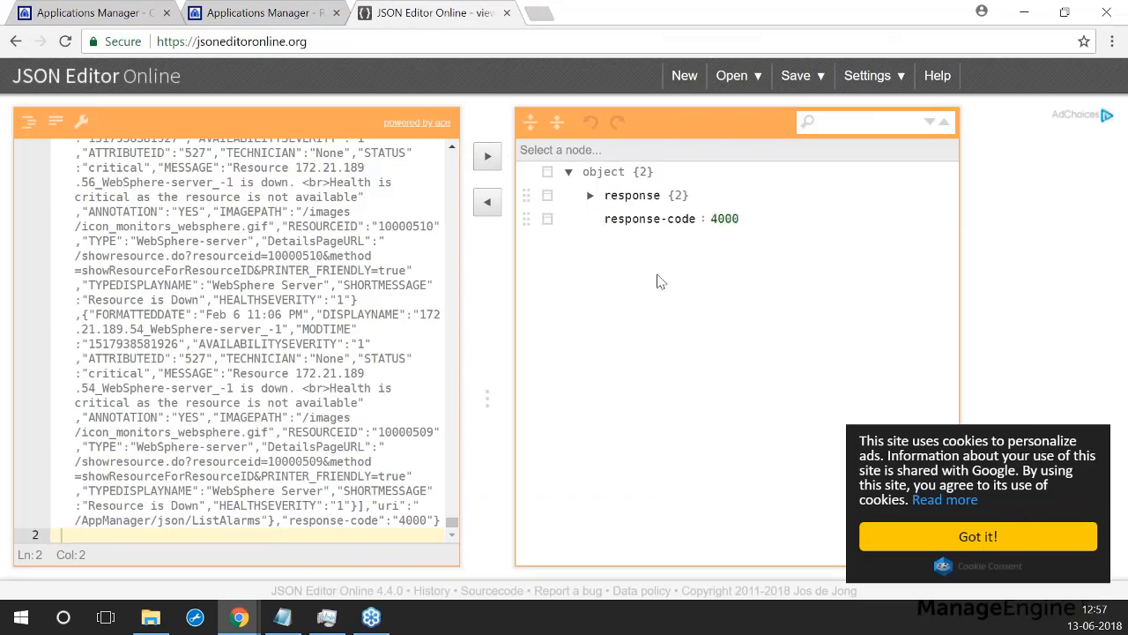
Step: Expand response > result > item 3 and select its TYPE key
click(591, 197)
click(610, 222)
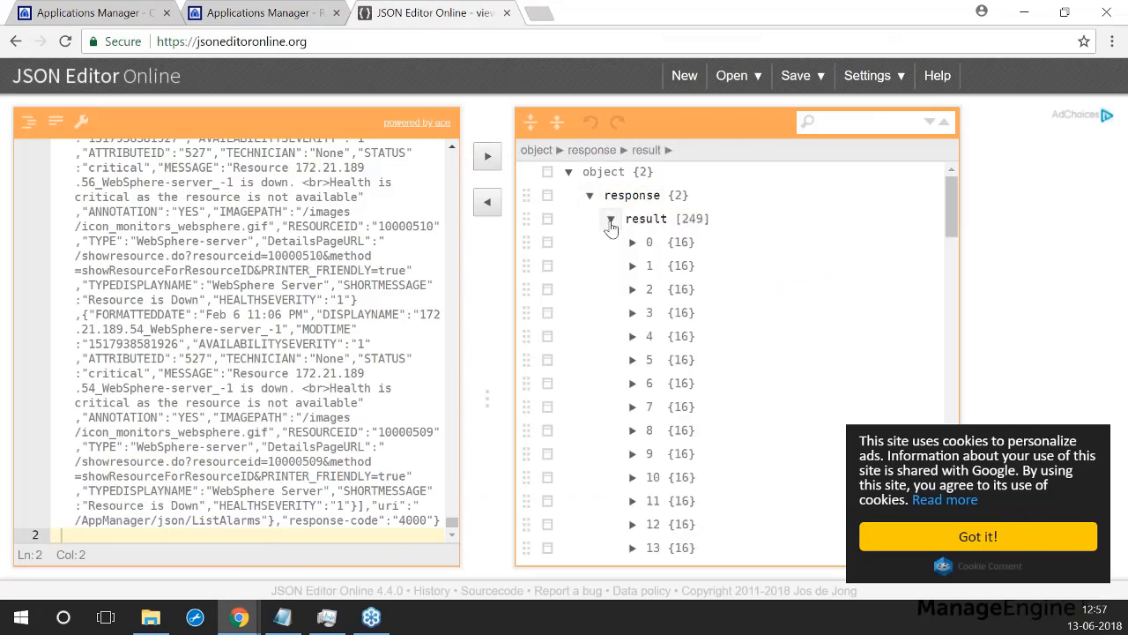
click(632, 312)
scroll(739, 326, down, 1)
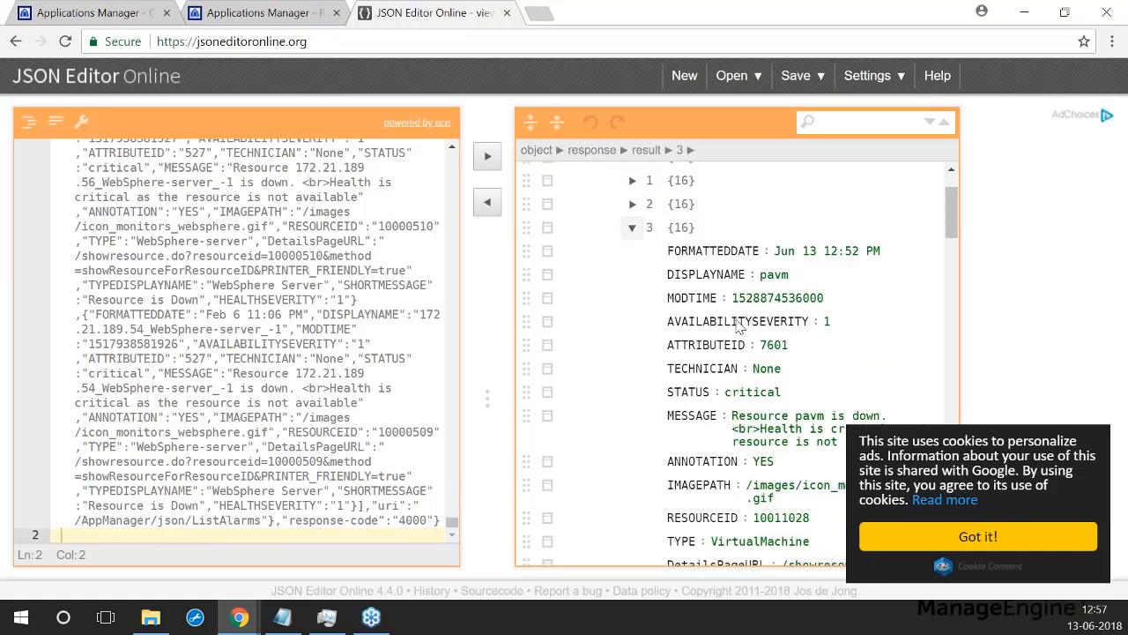
scroll(739, 326, down, 2)
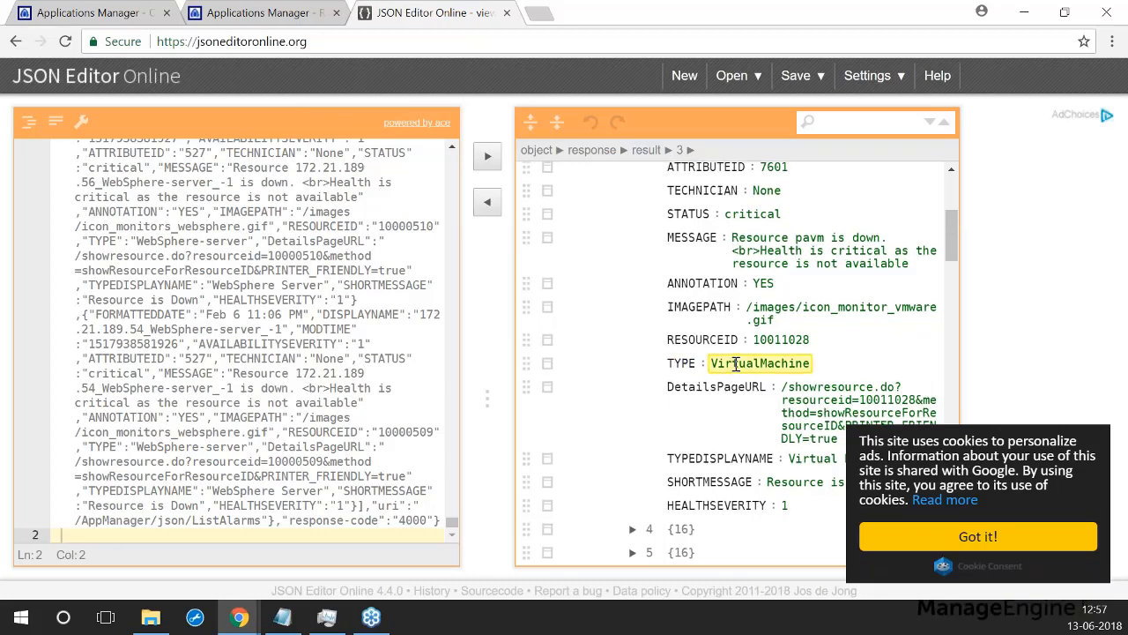
scroll(723, 387, up, 3)
scroll(710, 409, down, 2)
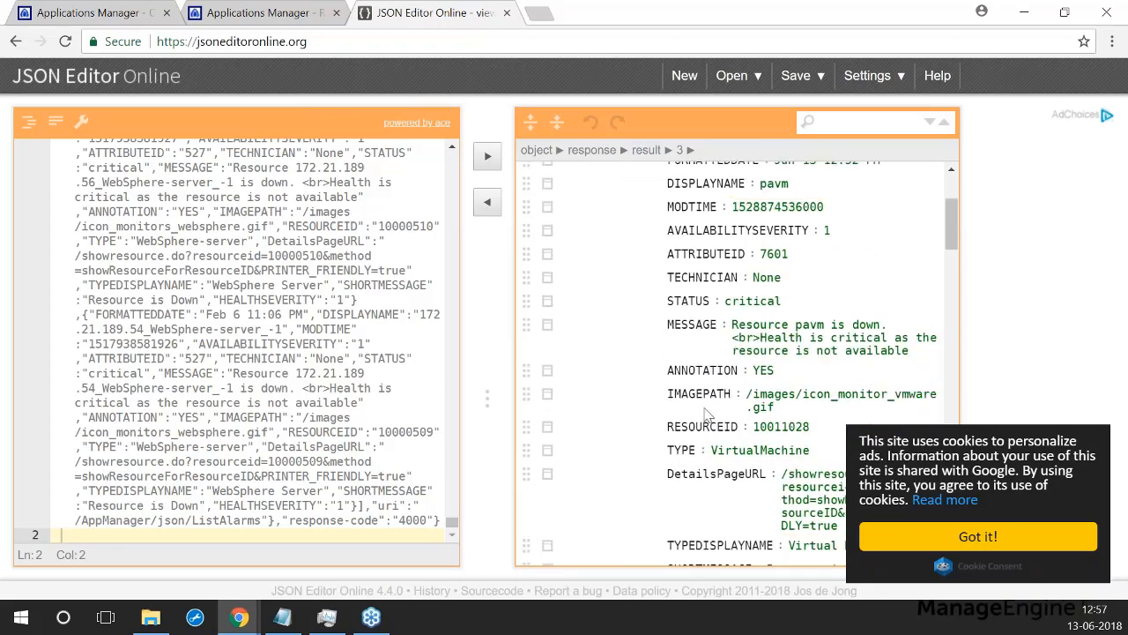
scroll(706, 414, up, 3)
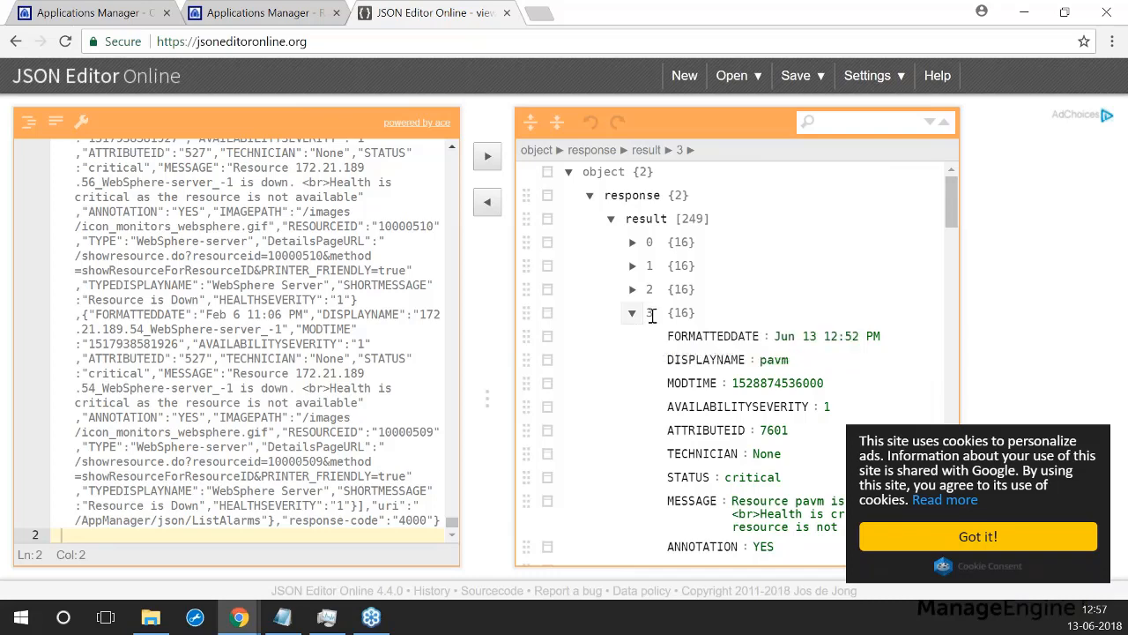
scroll(670, 370, down, 3)
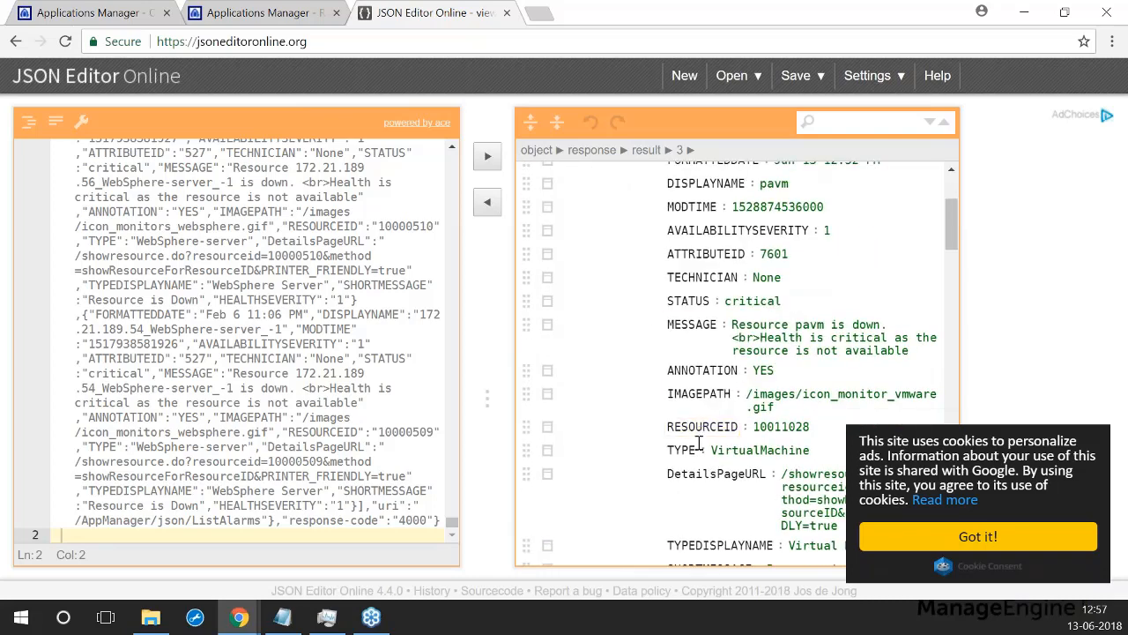
drag(698, 450, 675, 447)
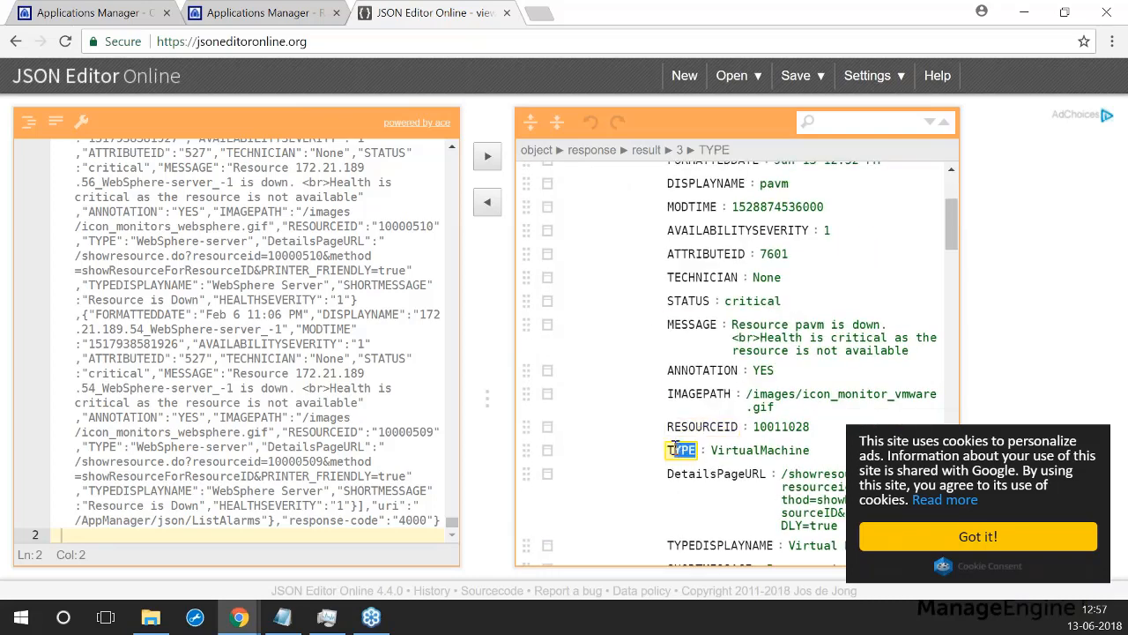
click(277, 14)
Step: Add the line AB::response.result[3].TYPE below status in API_Json's JSON schema and save it
click(374, 501)
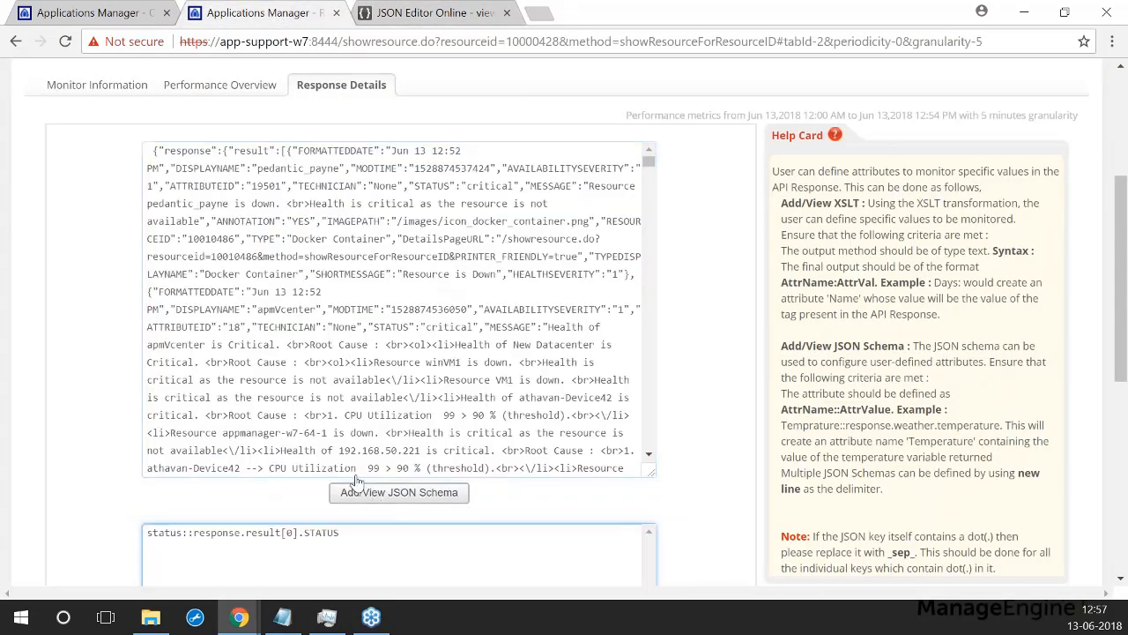
scroll(339, 472, down, 1)
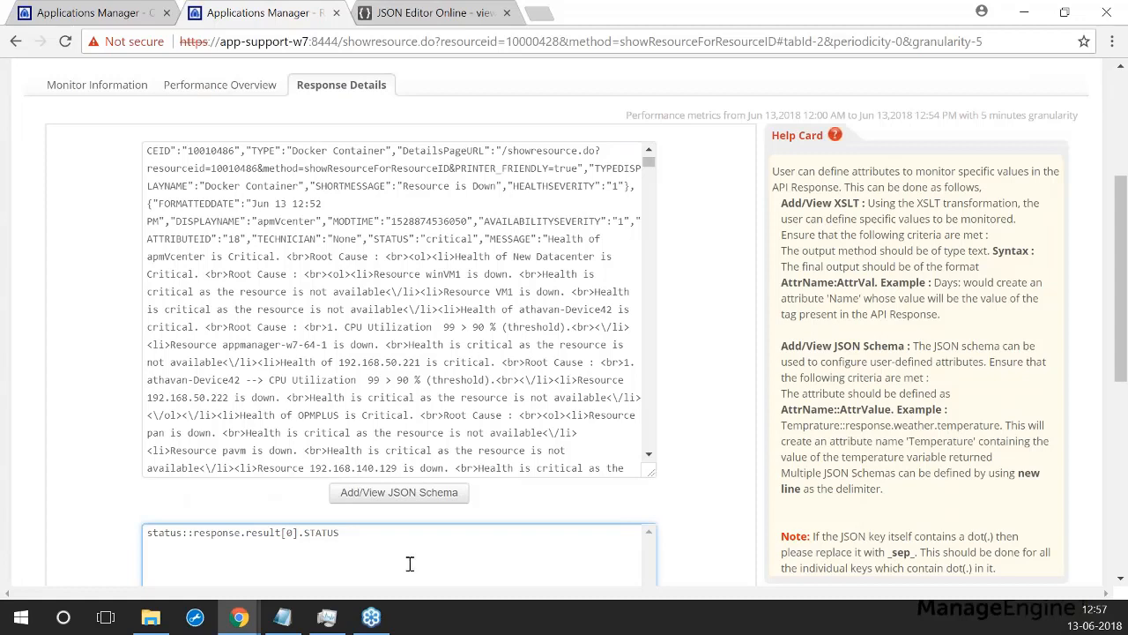
key(Return)
text(AB::response.result[3].TYPE)
scroll(410, 564, down, 5)
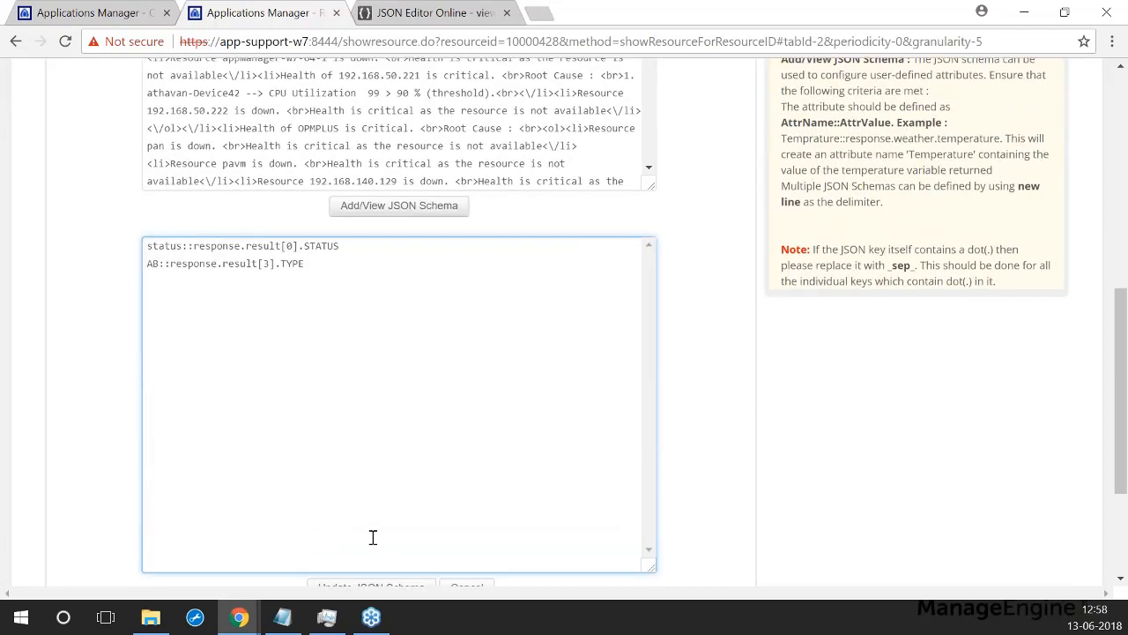
click(356, 437)
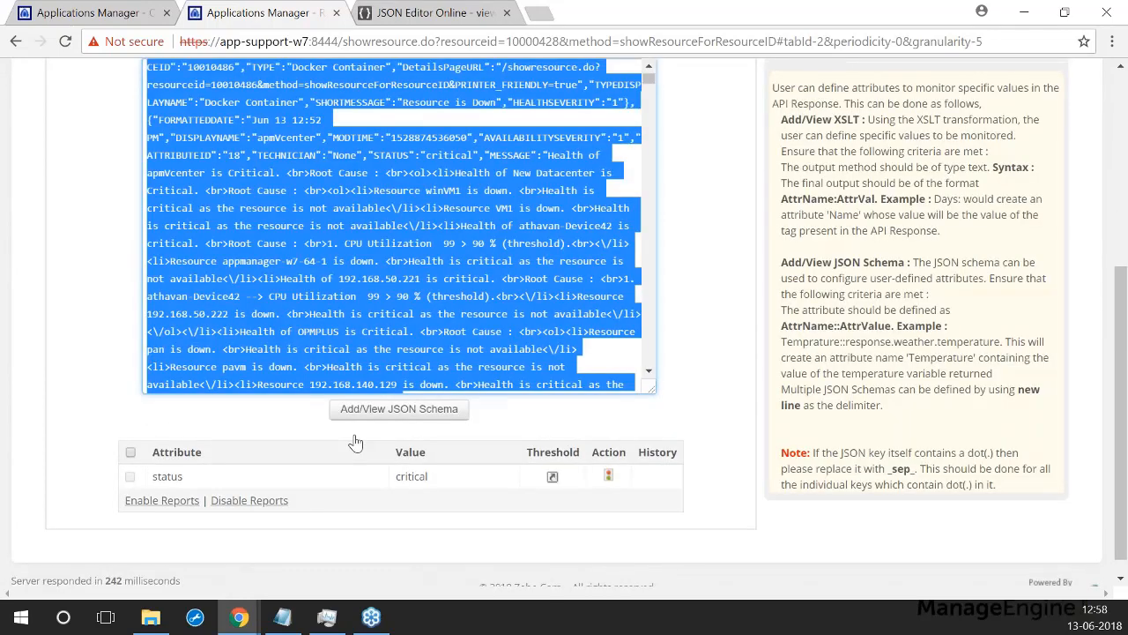
scroll(355, 441, up, 5)
Step: Run Poll Now on API_Json and confirm AB shows the value HAI in the attributes table
click(1023, 168)
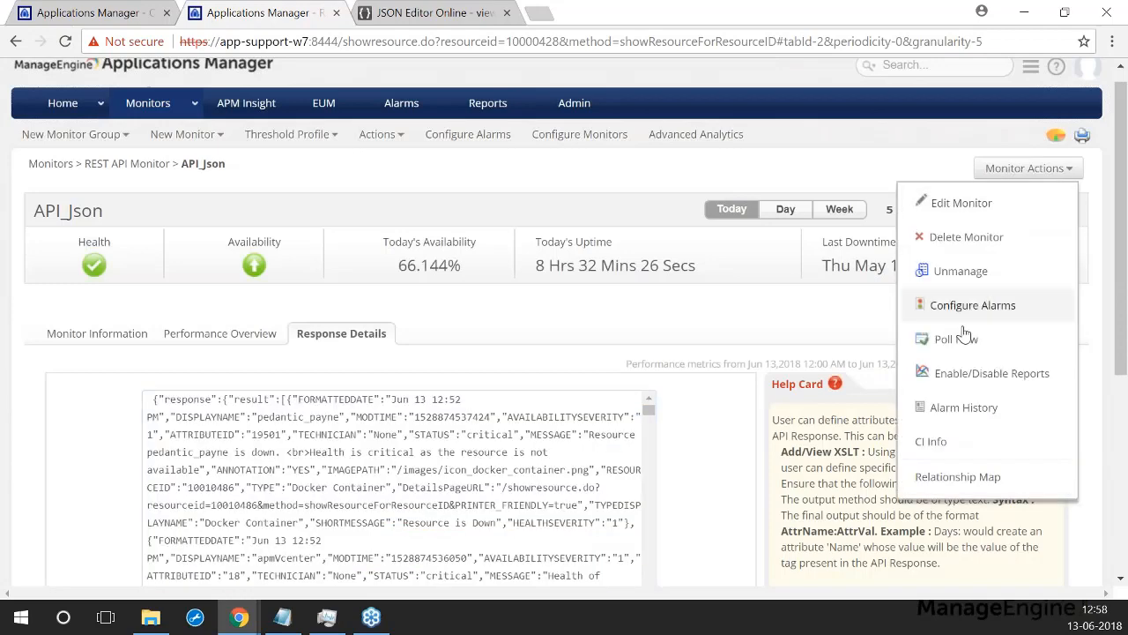
click(956, 339)
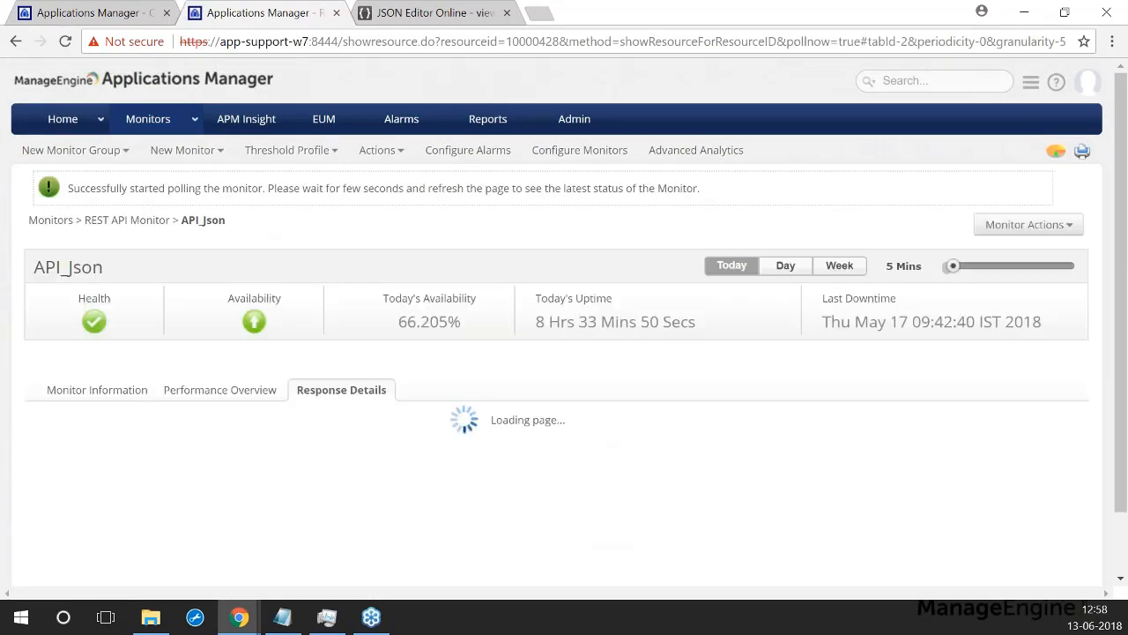
scroll(231, 418, down, 10)
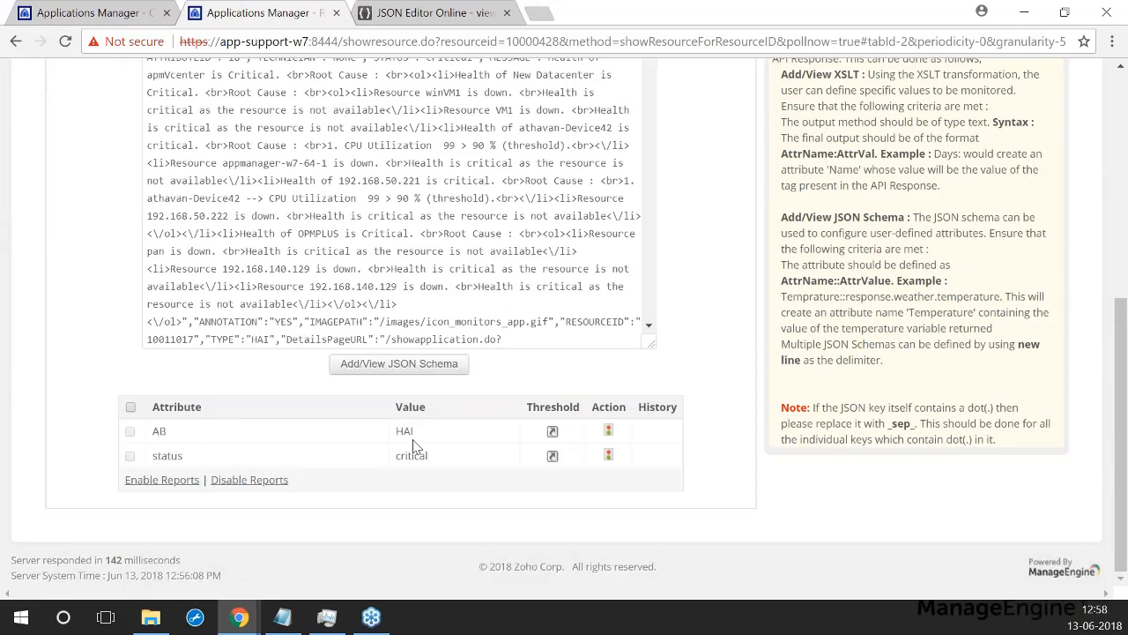
scroll(250, 481, up, 10)
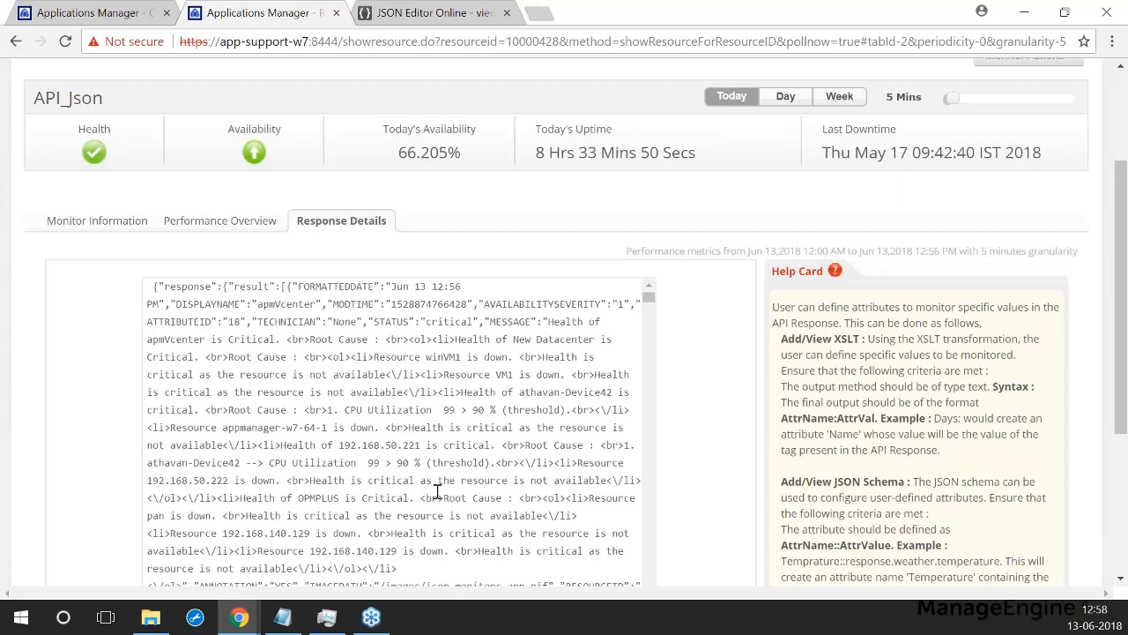
scroll(362, 402, up, 2)
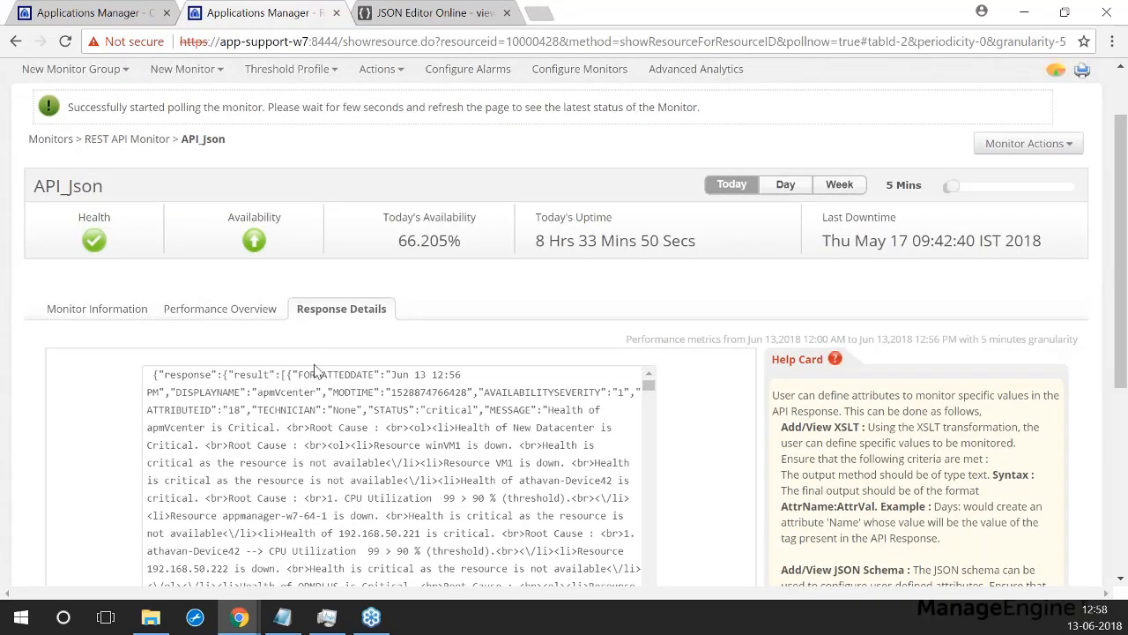